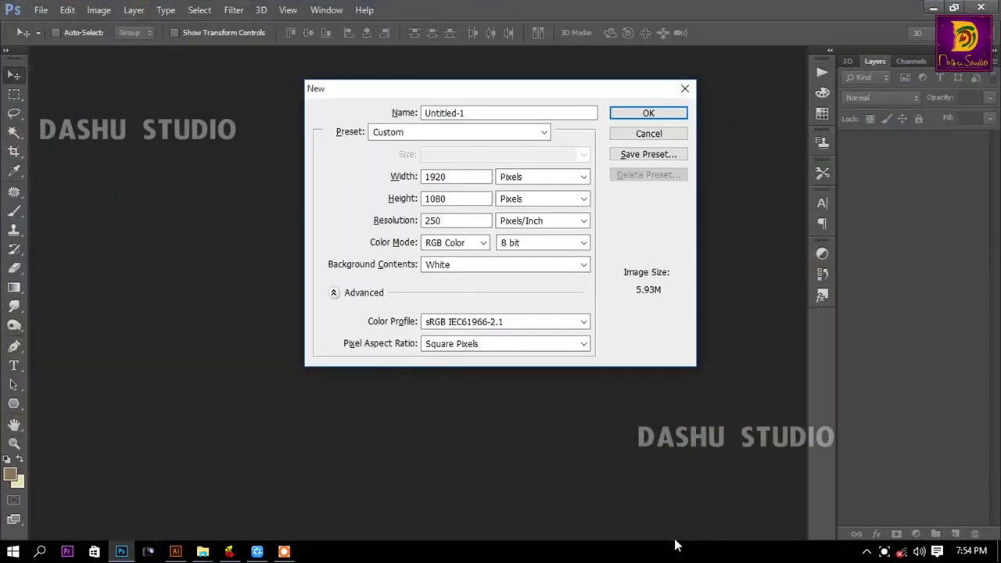
Step: Create a new white 1500 × 1500 pixel document at 250 pixels per inch
click(655, 135)
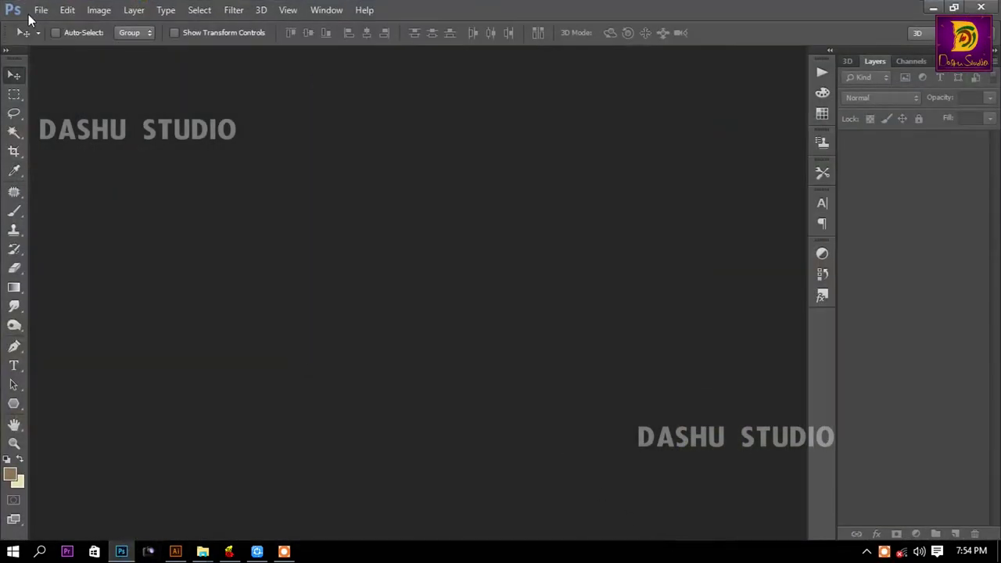
click(39, 10)
click(87, 29)
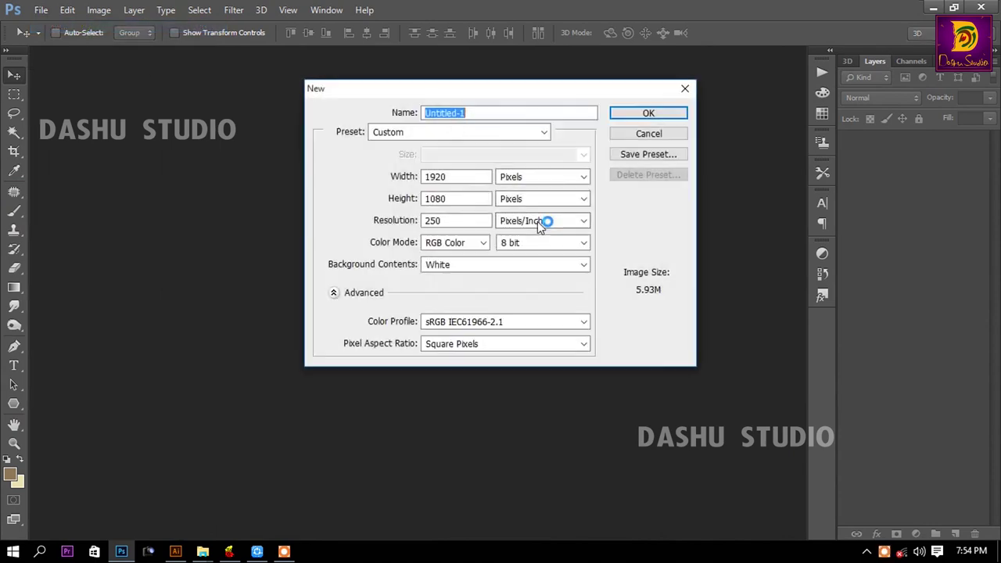
click(458, 177)
click(545, 177)
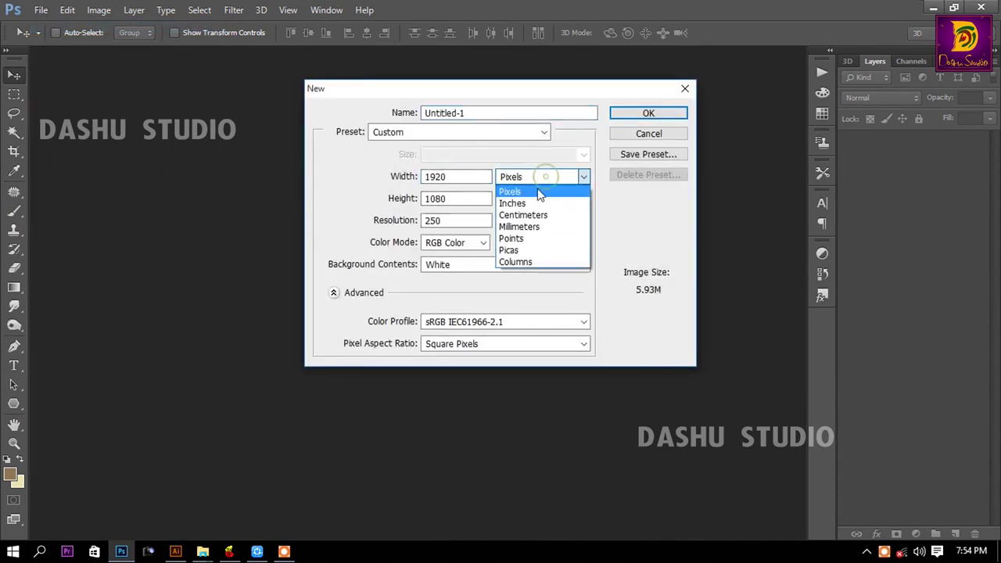
click(538, 193)
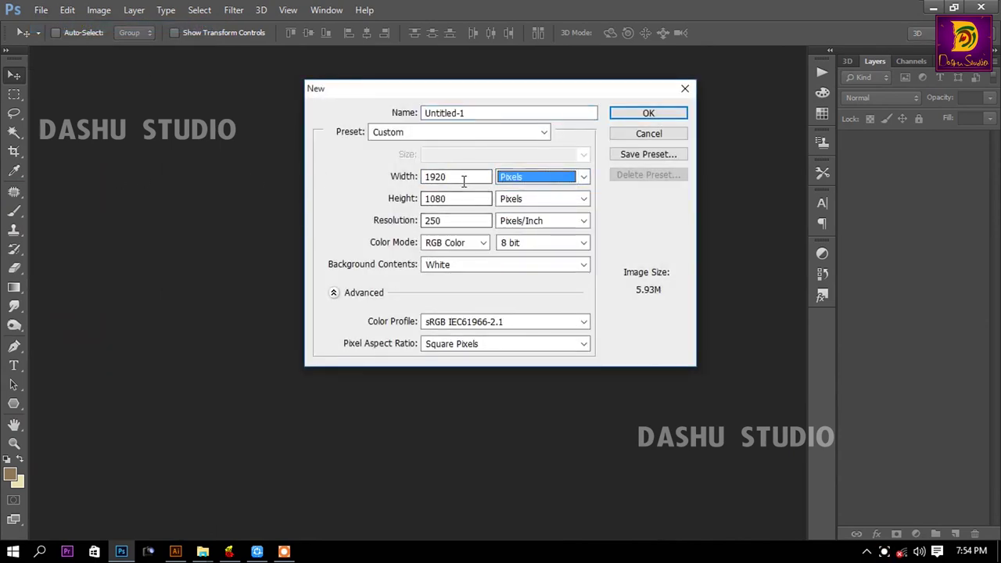
click(461, 178)
text(1500)
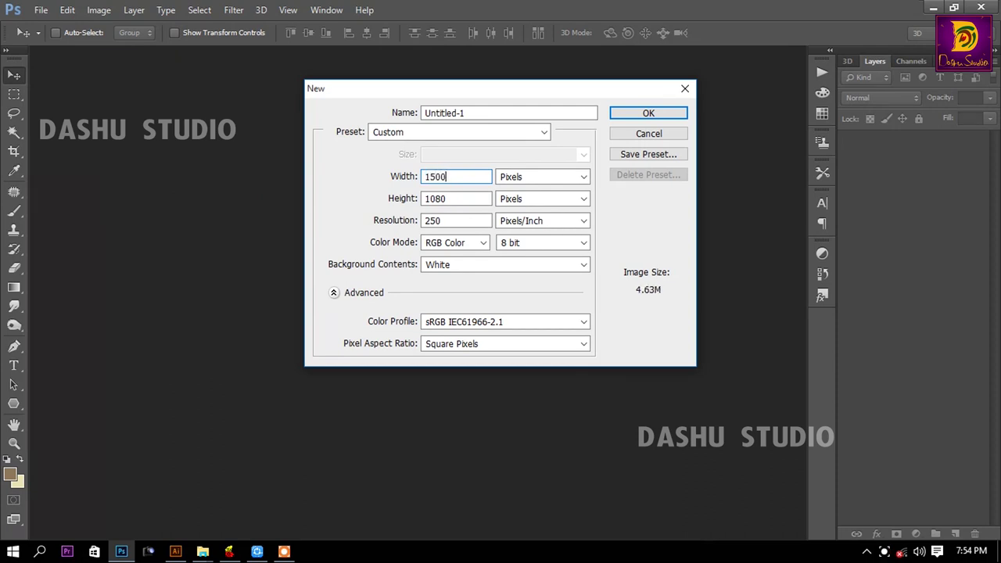
key(Tab)
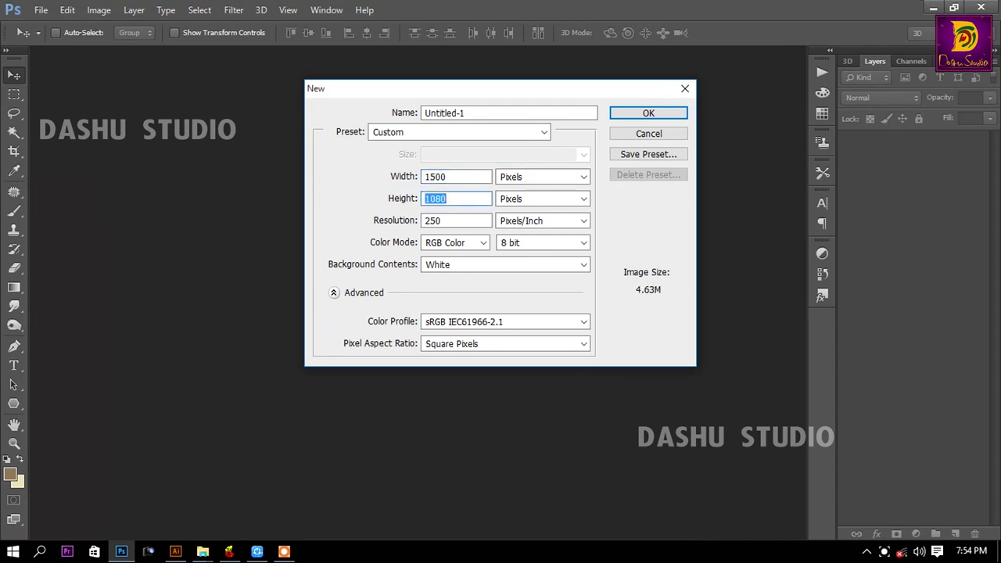
text(1)
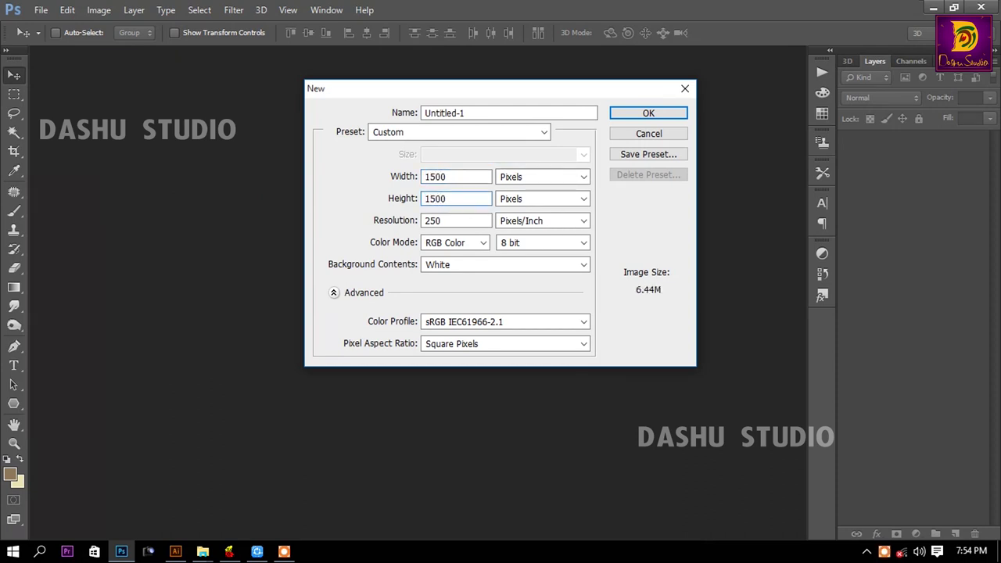
key(Return)
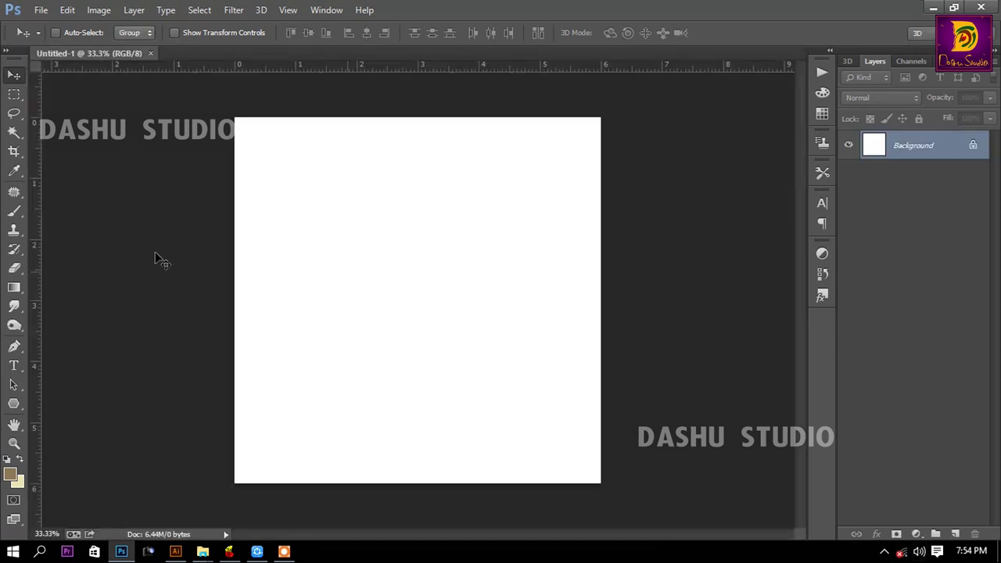
Step: Set the foreground colour to black (000000) and fill the whole canvas with it
click(10, 474)
text(000000)
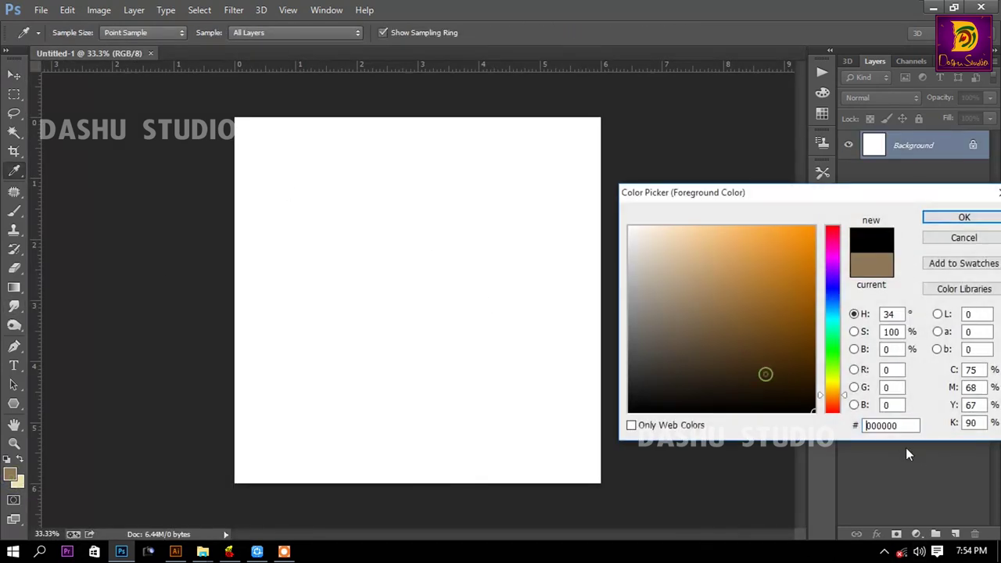
text(v)
key(Return)
key(alt+BackSpace)
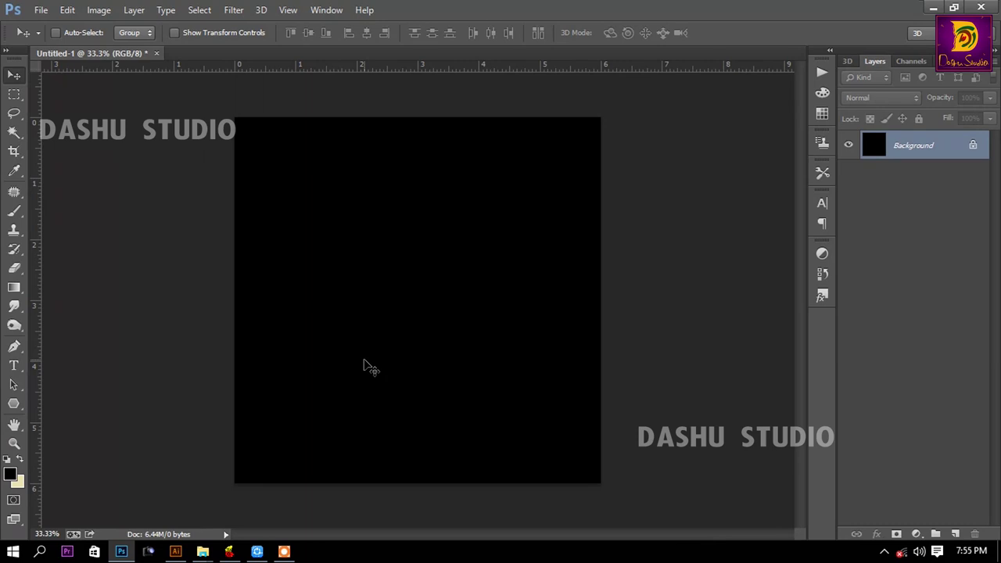
key(ctrl+o)
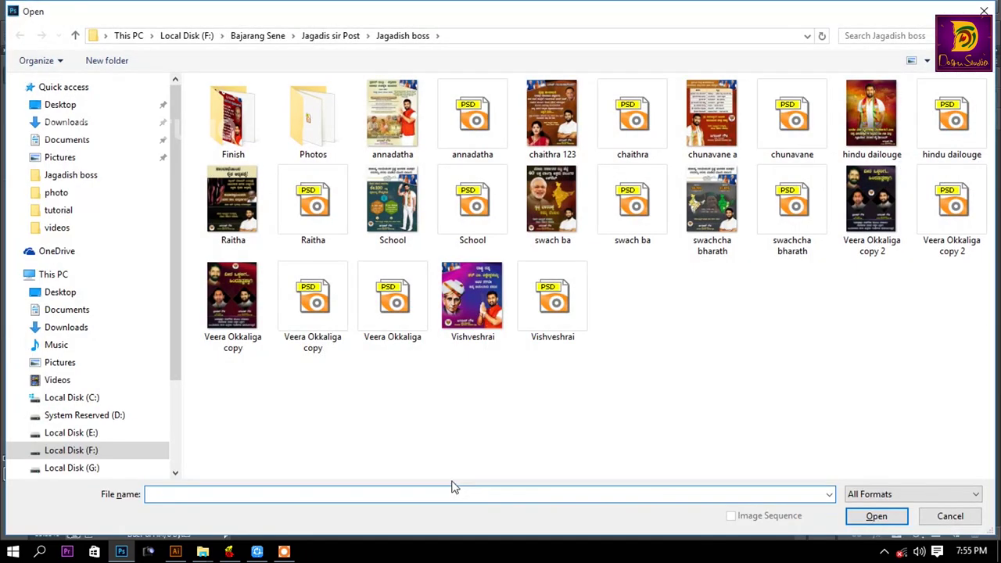
Step: Try opening the Desktop portrait photo via Open As, then dismiss the invalid-document error
click(949, 514)
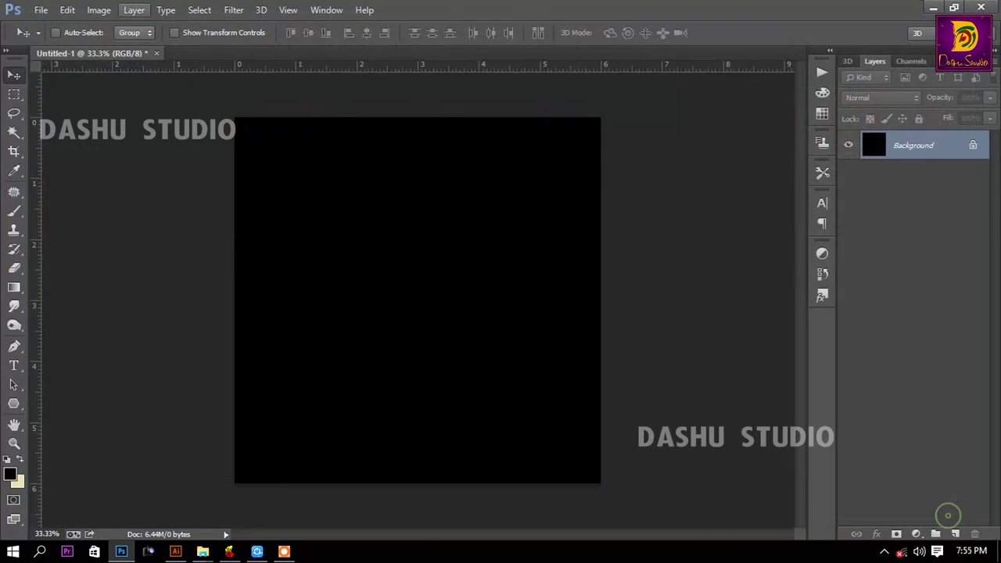
click(45, 10)
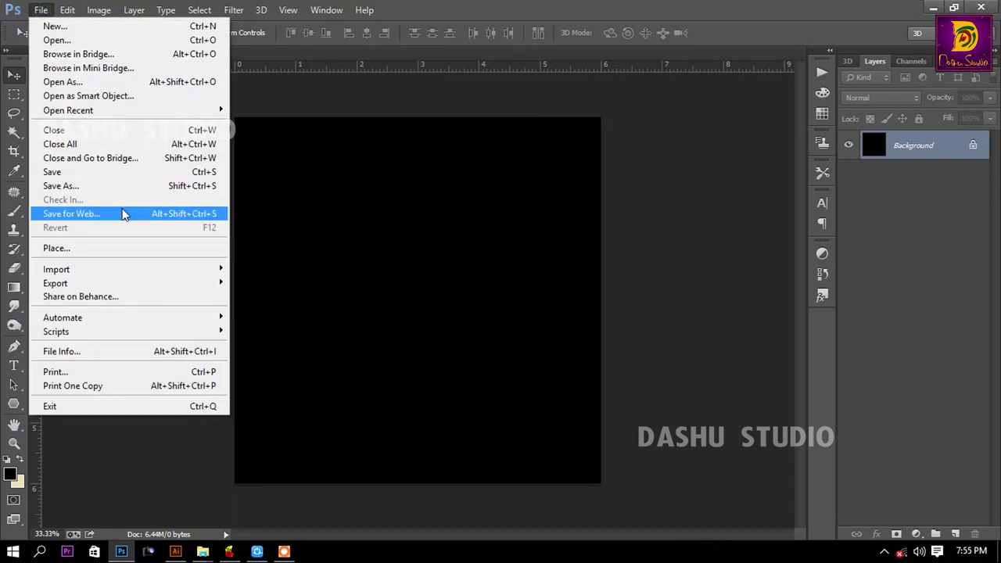
click(91, 82)
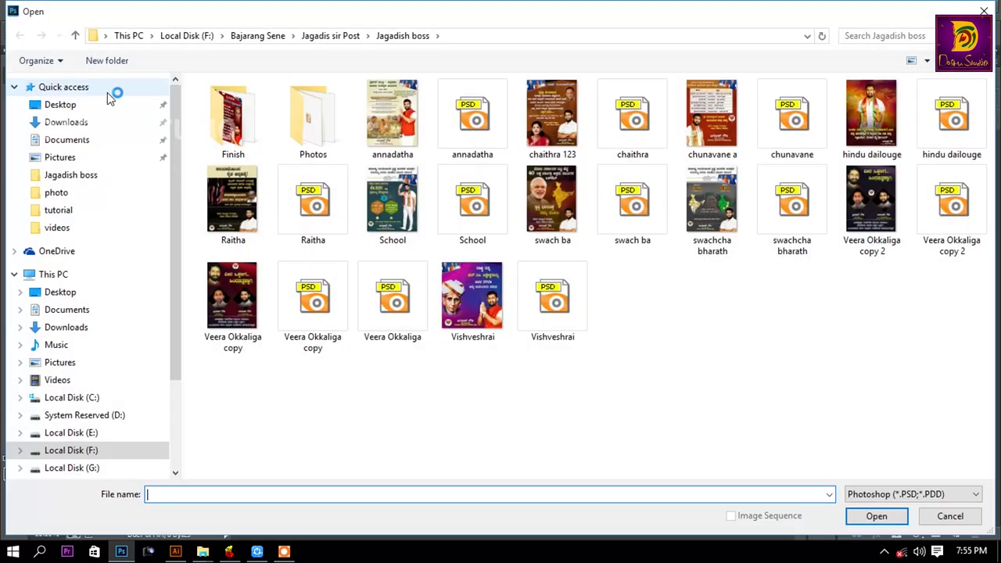
click(72, 110)
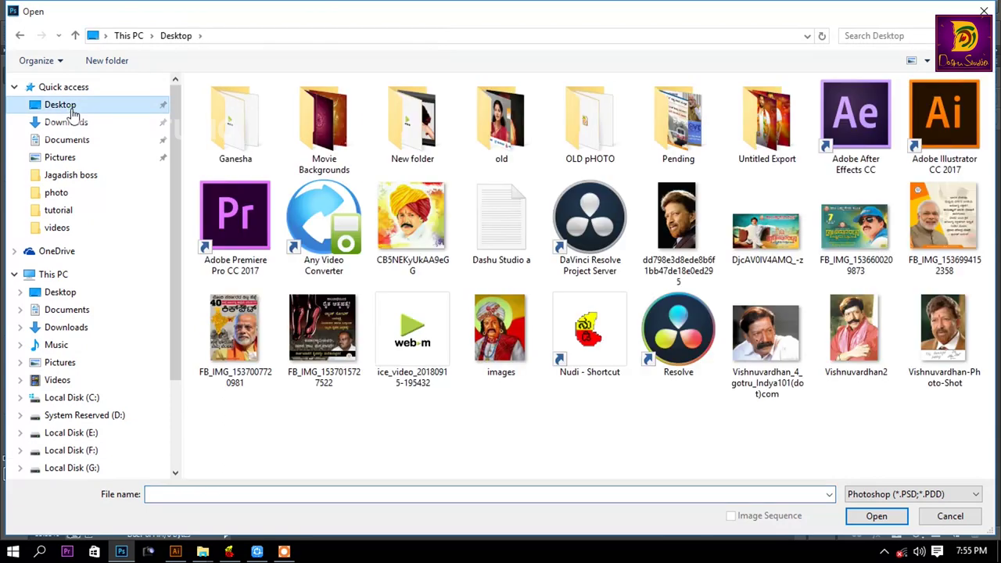
double_click(700, 222)
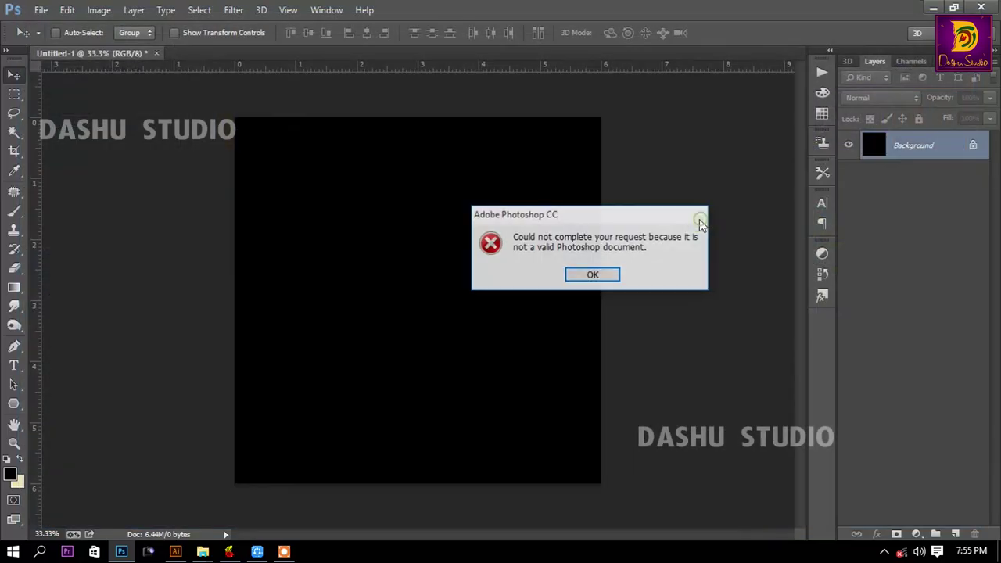
click(614, 274)
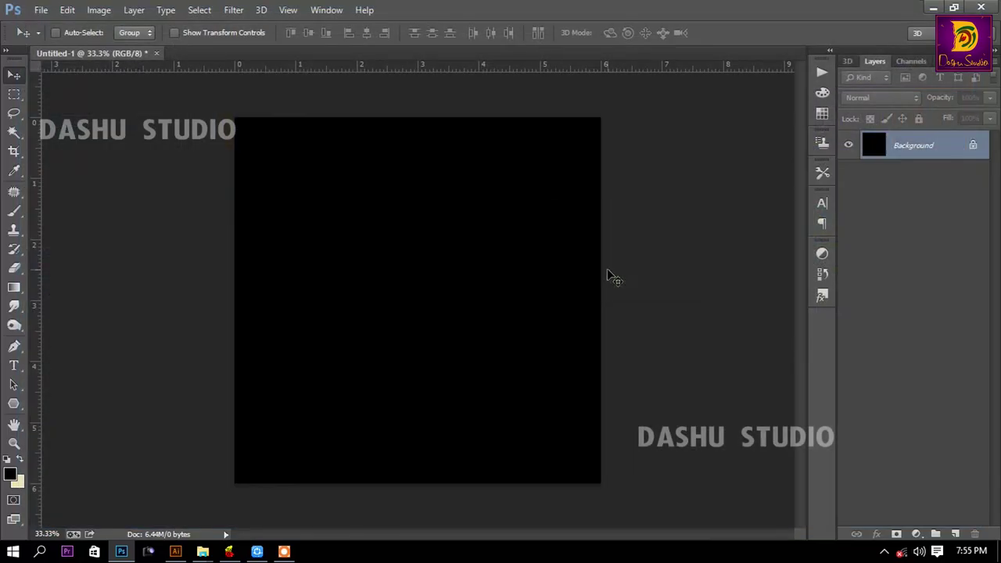
key(super+d)
Step: Resave the portrait in ACDSee as a JPEG copy ending 'ss' and drag it into Photoshop
right_click(133, 248)
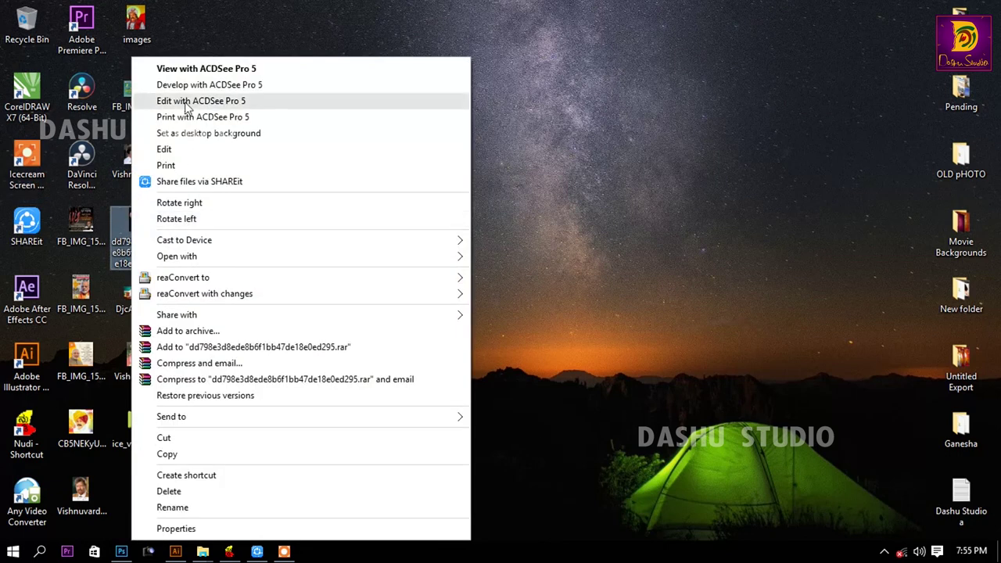
click(183, 70)
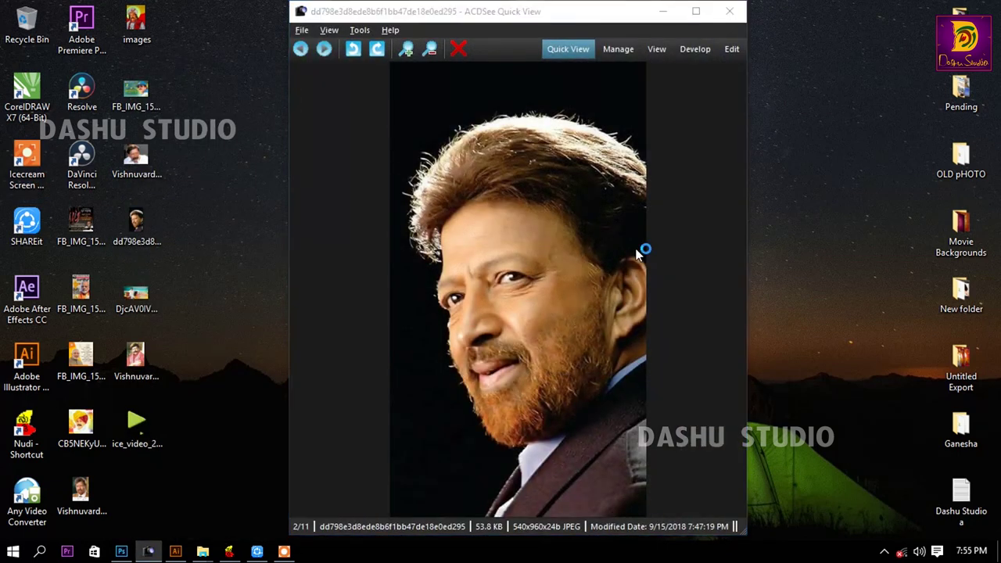
key(ctrl+shift+s)
click(331, 401)
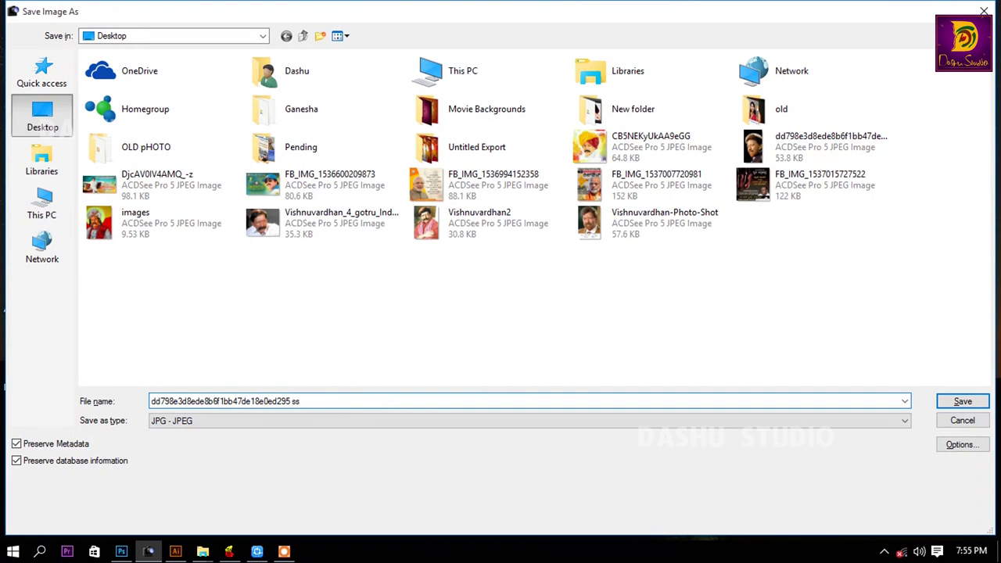
key(Return)
click(729, 11)
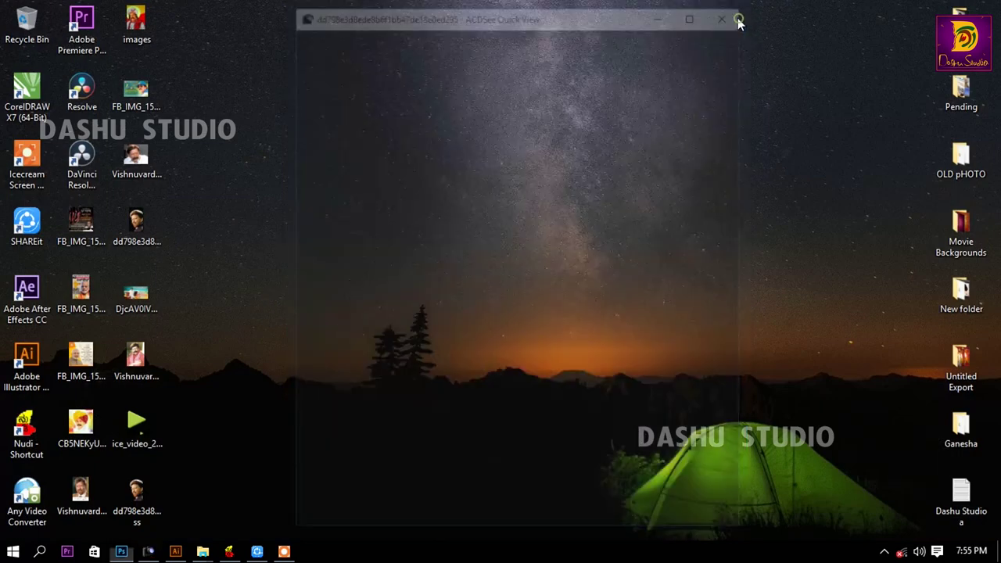
mouse_move(135, 493)
mouse_down()
mouse_move(191, 502)
mouse_move(536, 425)
mouse_up()
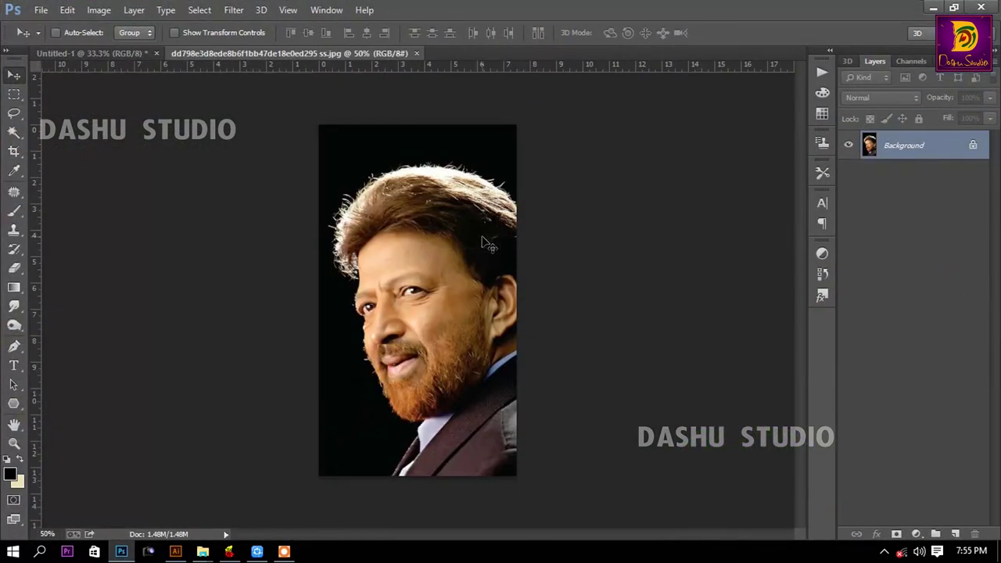
key(ctrl+a)
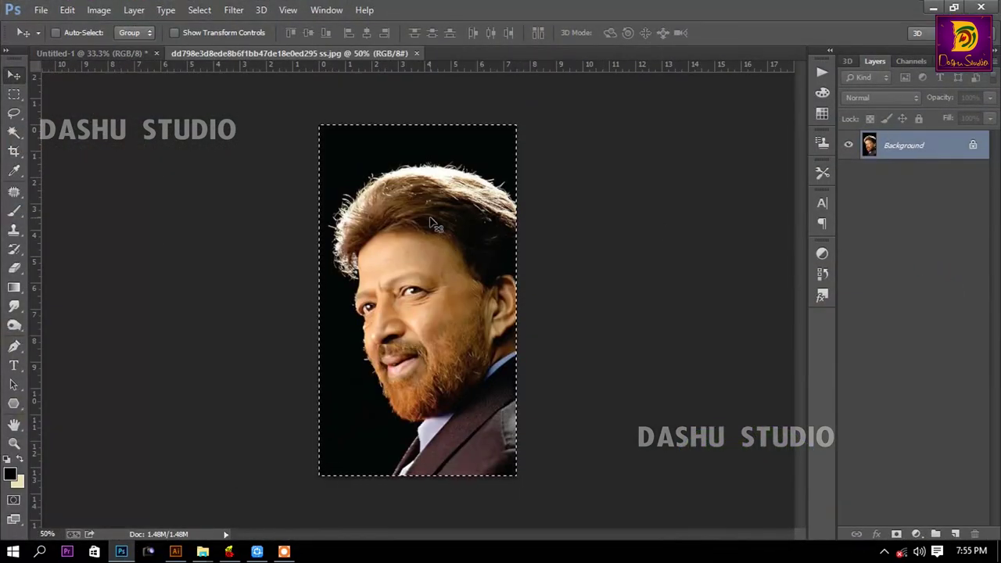
key(ctrl+d)
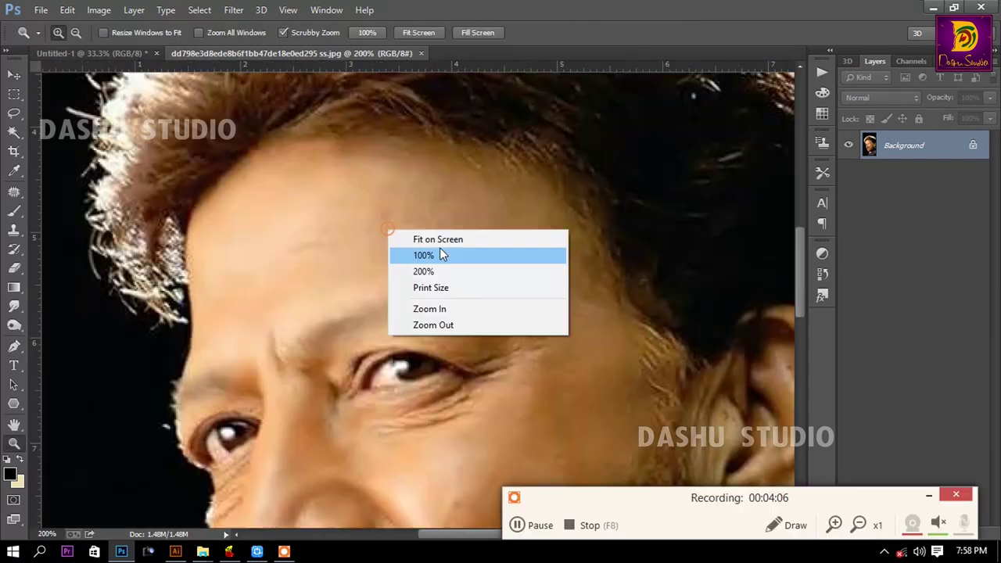
Step: Apply Shadows/Highlights to the portrait with Shadows 0% and slightly raised Highlights
click(438, 253)
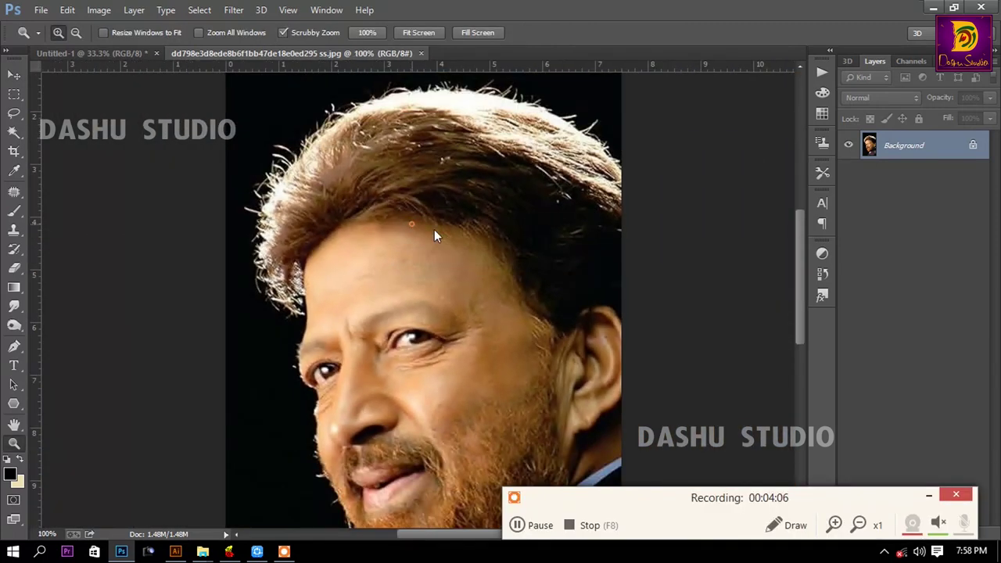
right_click(457, 234)
click(459, 235)
click(98, 10)
mouse_move(121, 47)
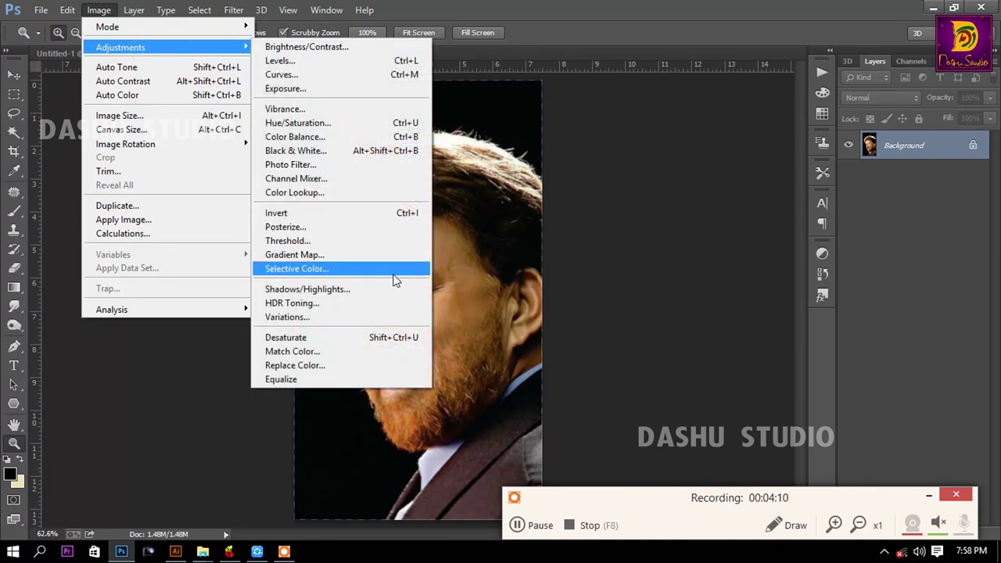
click(387, 290)
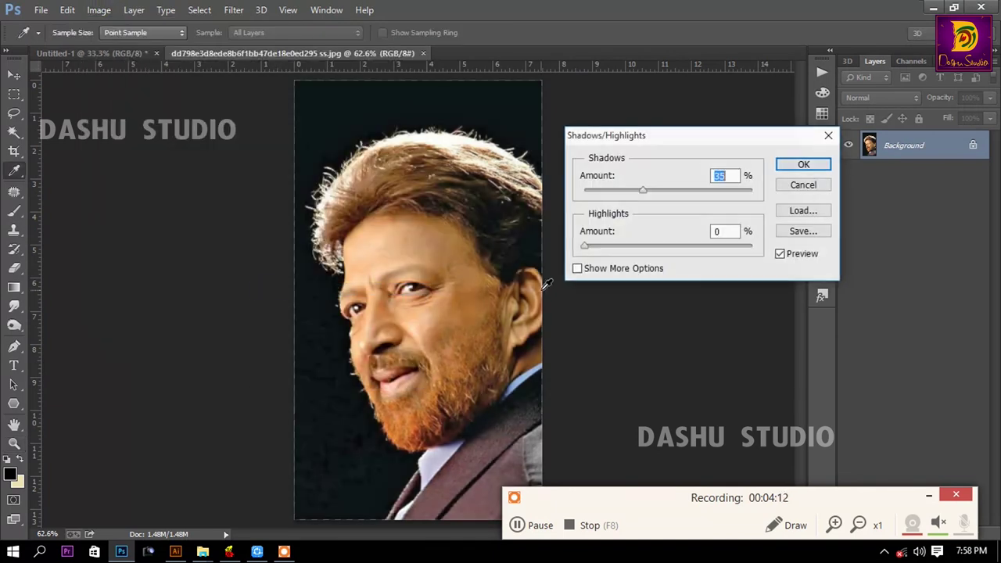
drag(642, 189, 572, 190)
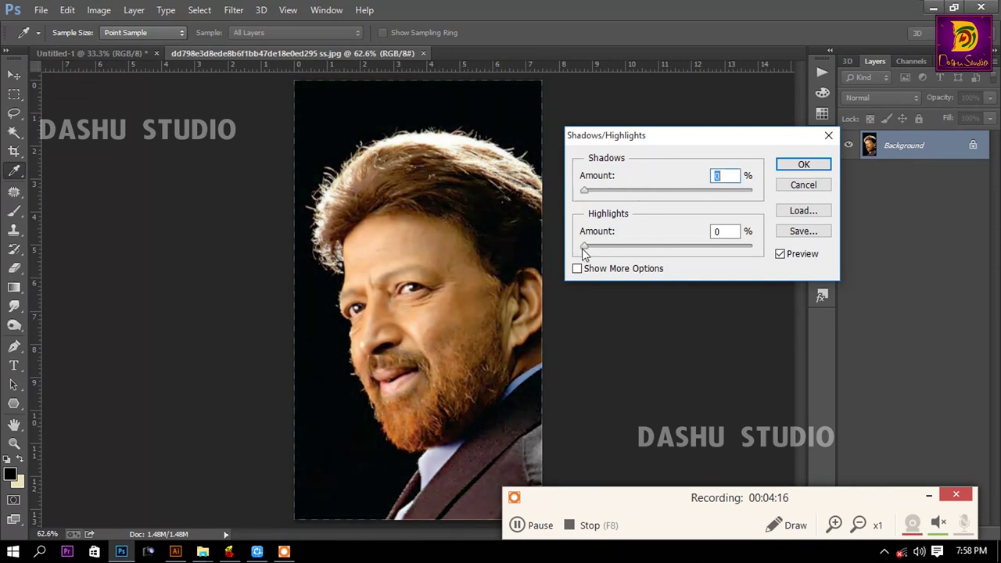
drag(584, 246, 606, 249)
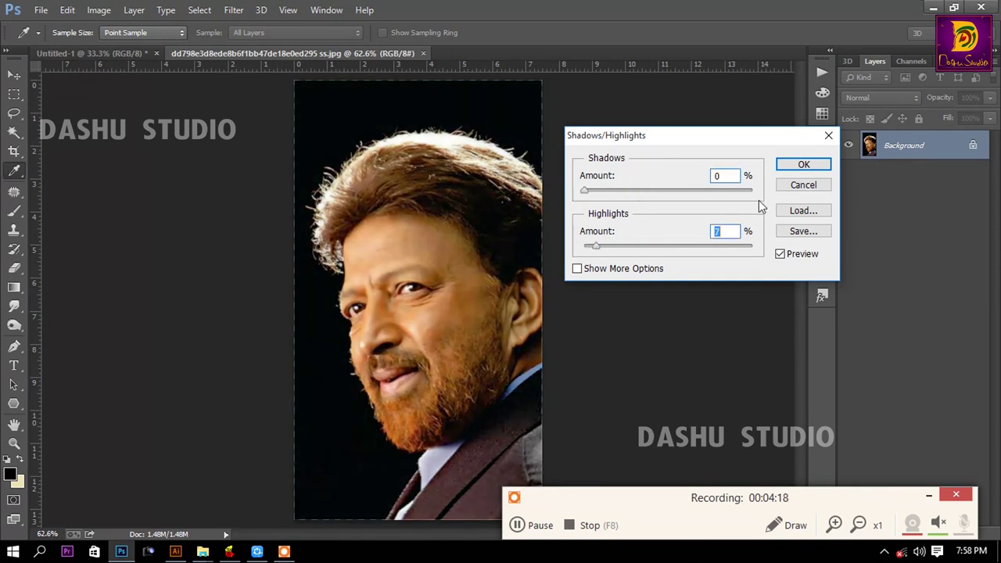
click(804, 165)
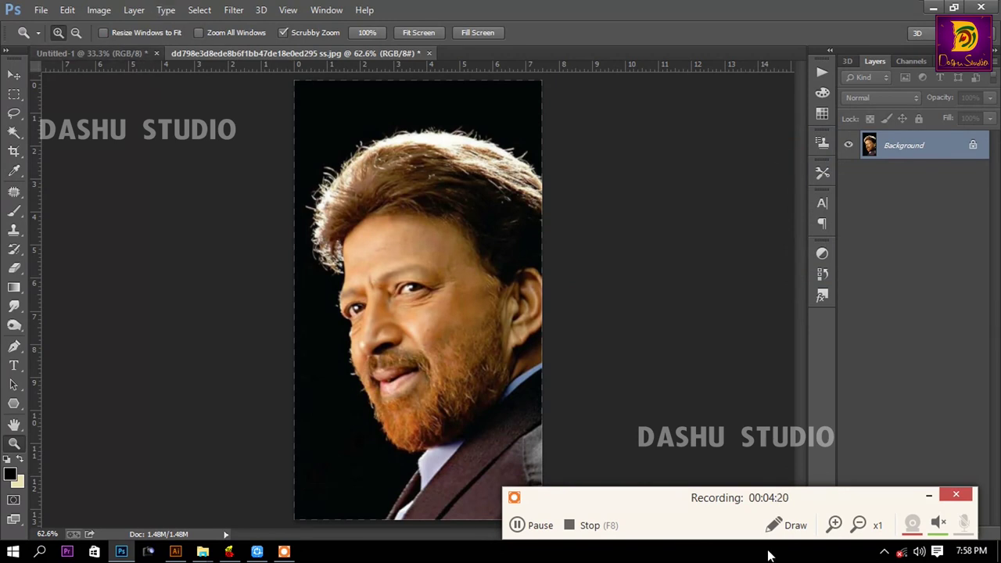
click(942, 498)
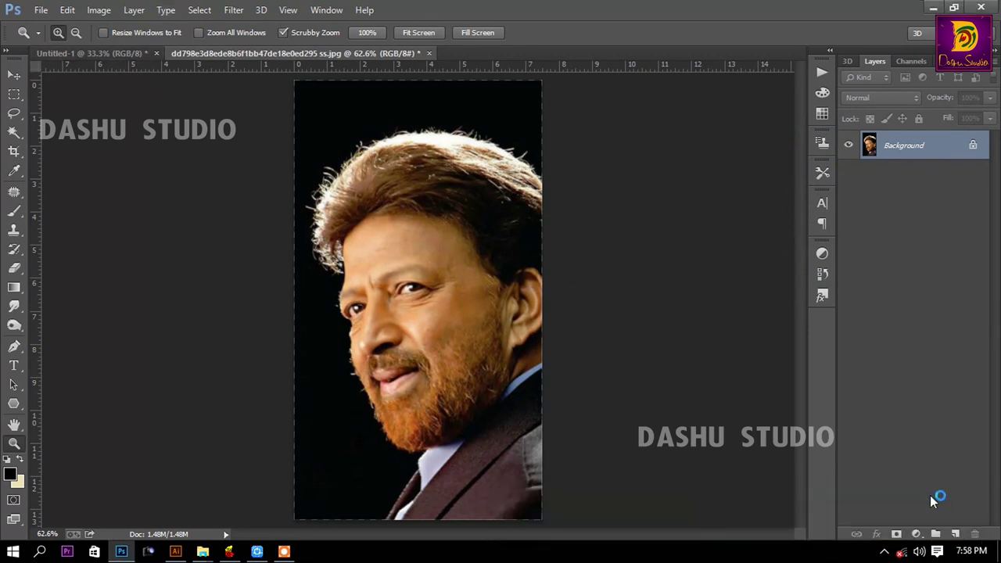
Step: Run the Camera Raw Filter with Clarity +32, Exposure -0.20 and Whites +20
click(233, 10)
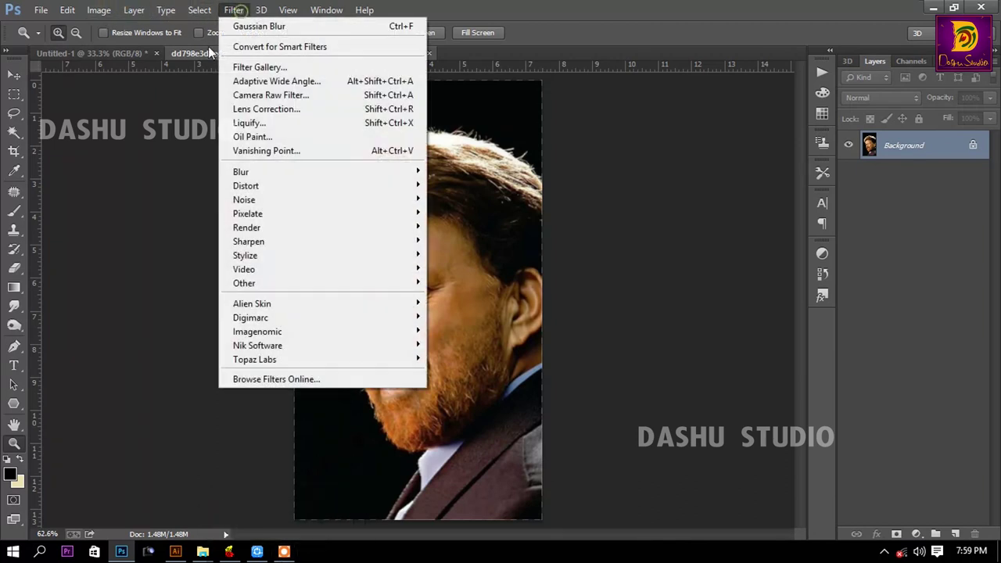
click(238, 10)
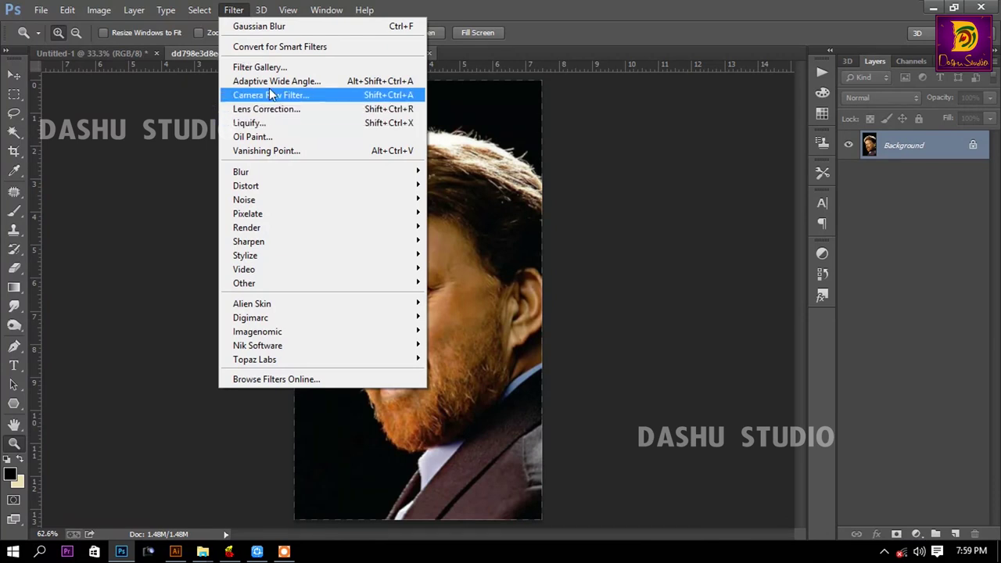
click(273, 95)
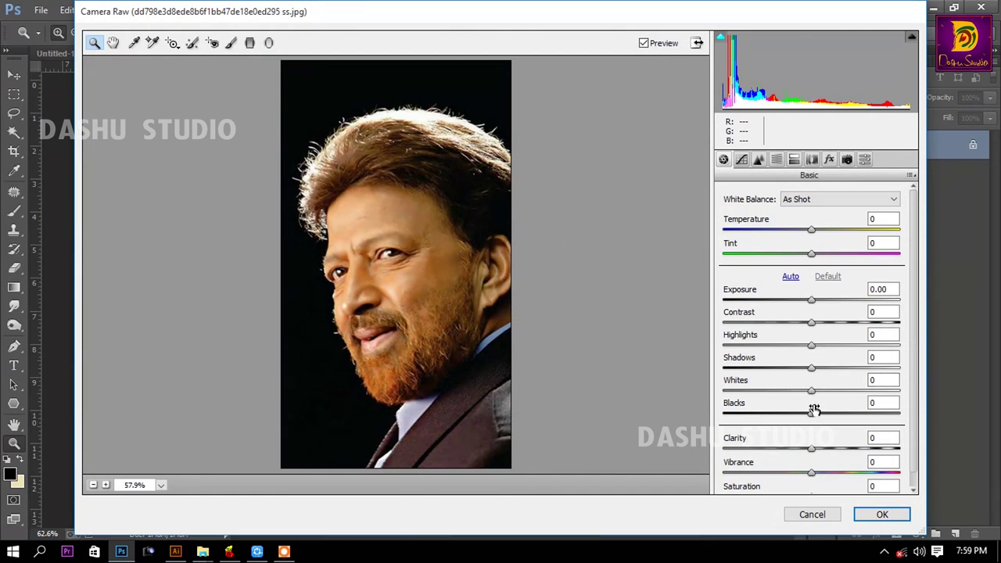
drag(813, 452, 843, 451)
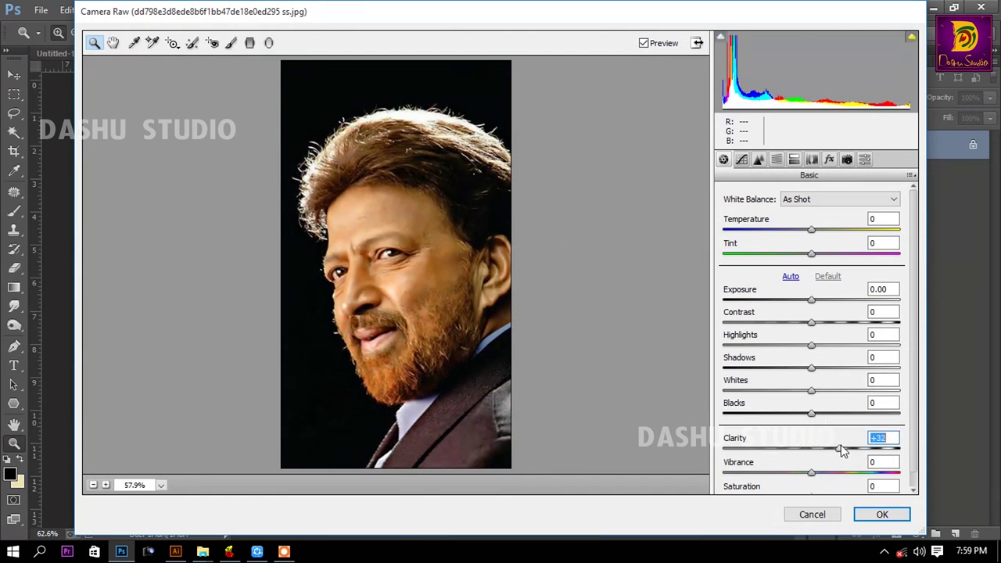
click(844, 454)
drag(815, 307, 812, 306)
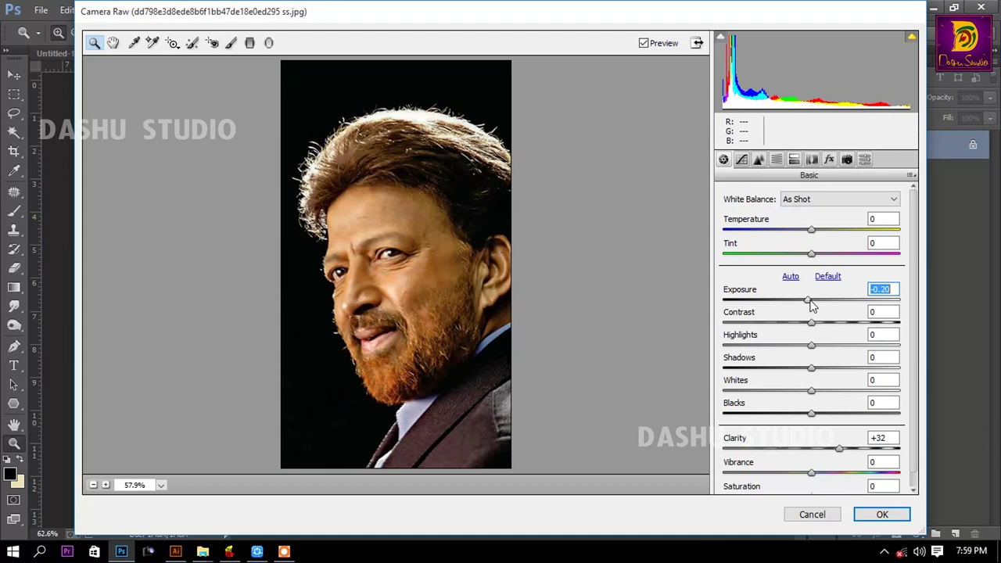
drag(814, 393, 833, 397)
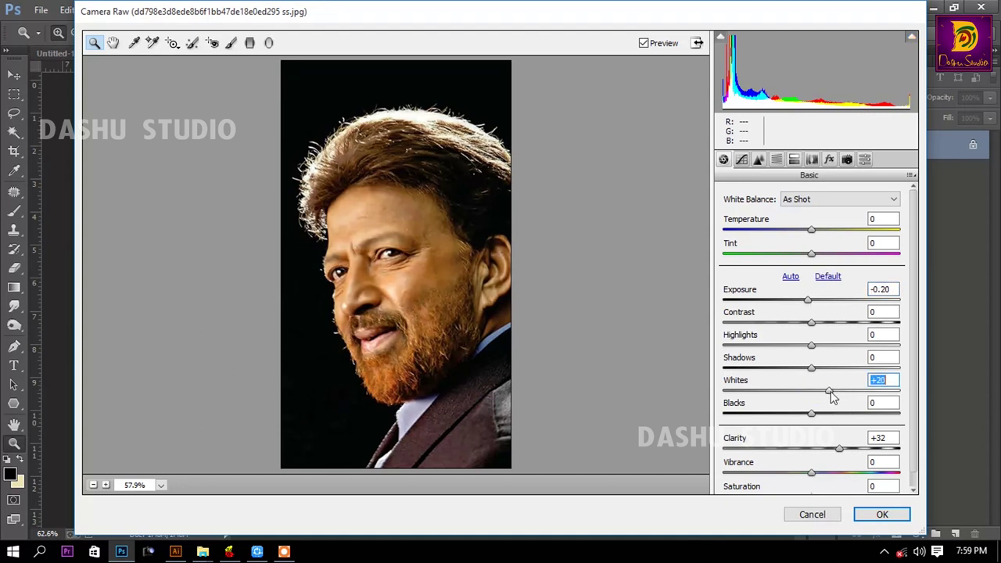
click(876, 514)
Step: Apply Smart Sharpen: Amount 78%, Radius 10.5 px, Reduce Noise 38%, removing Lens Blur
click(234, 9)
mouse_move(321, 171)
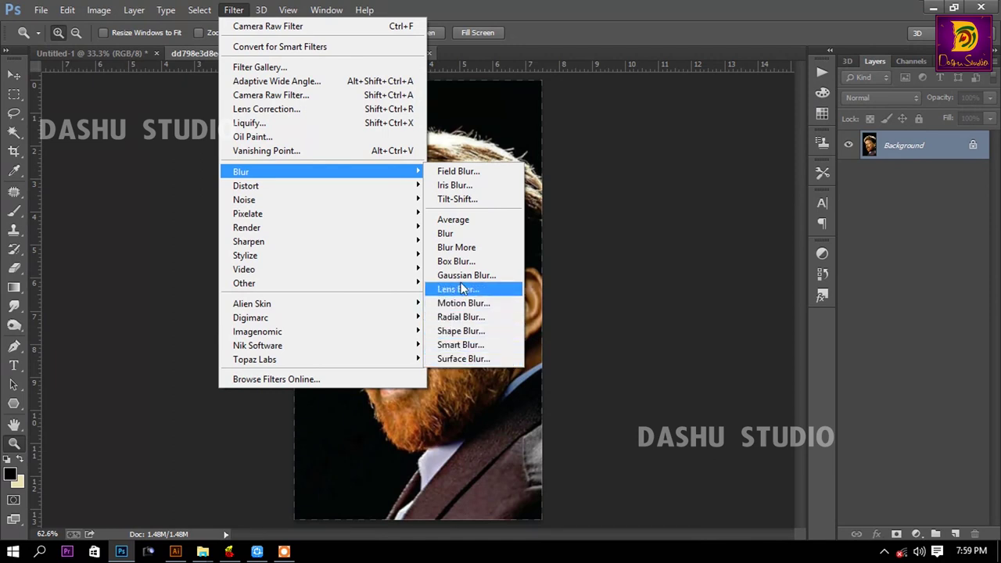
click(462, 305)
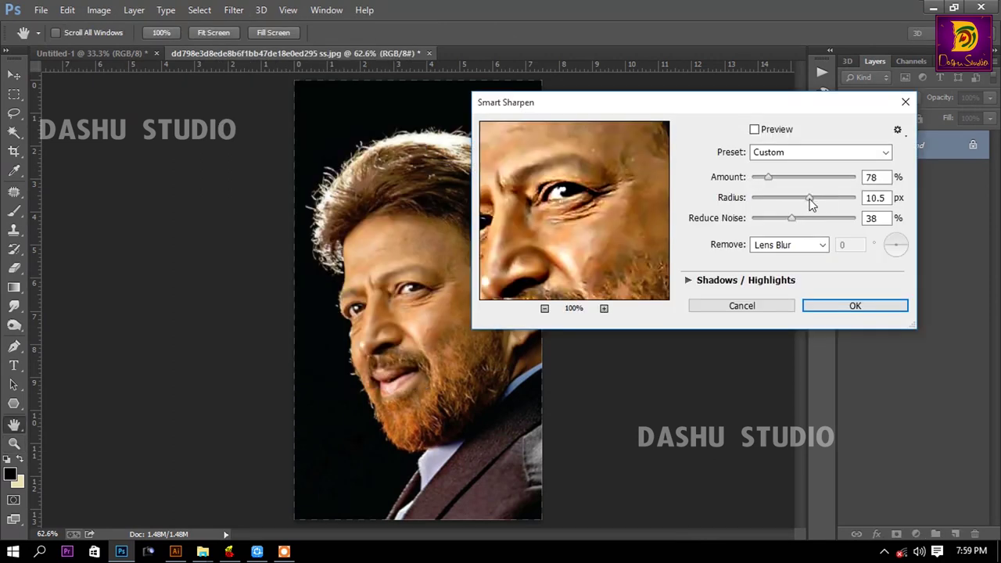
click(544, 307)
click(855, 305)
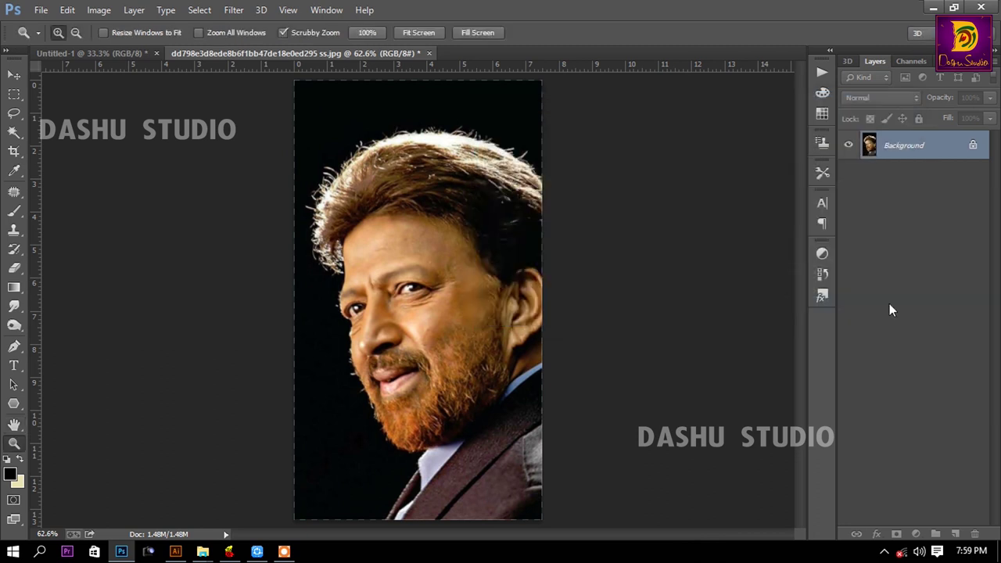
key(z)
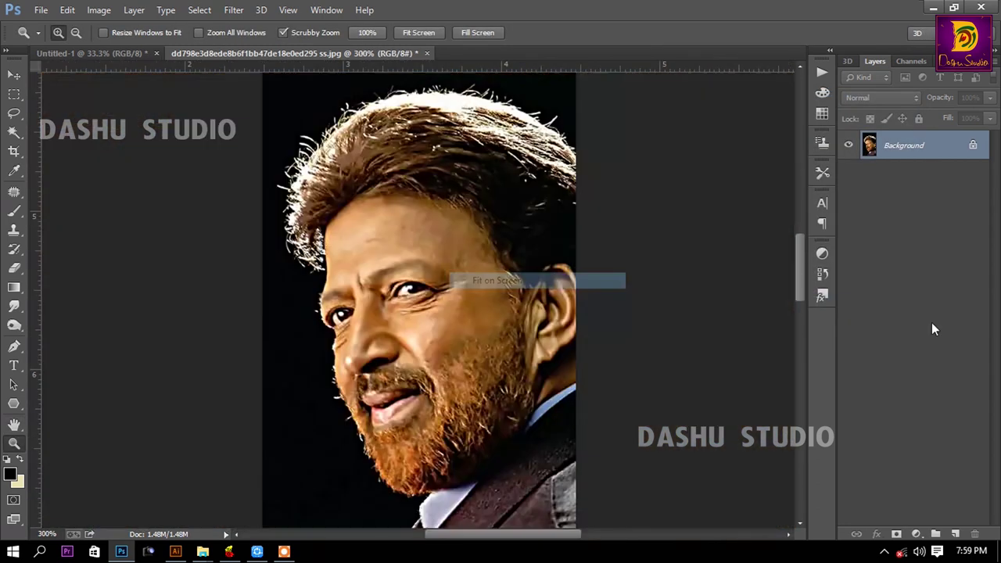
Step: Move the portrait into Untitled-1 as Layer 1, scaled to about 171% and shifted right
click(423, 298)
key(v)
drag(423, 299, 424, 280)
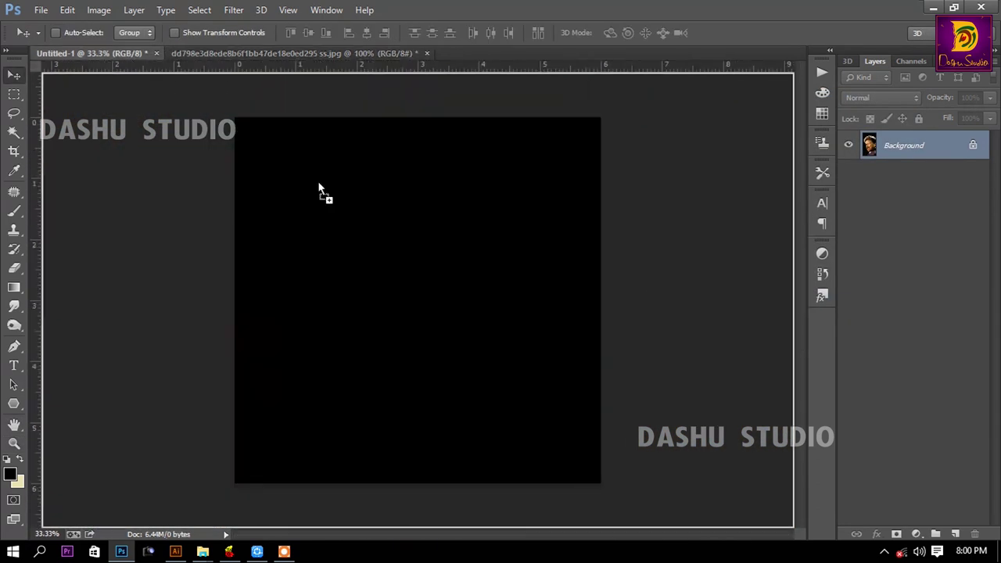
key(ctrl+t)
drag(483, 417, 530, 500)
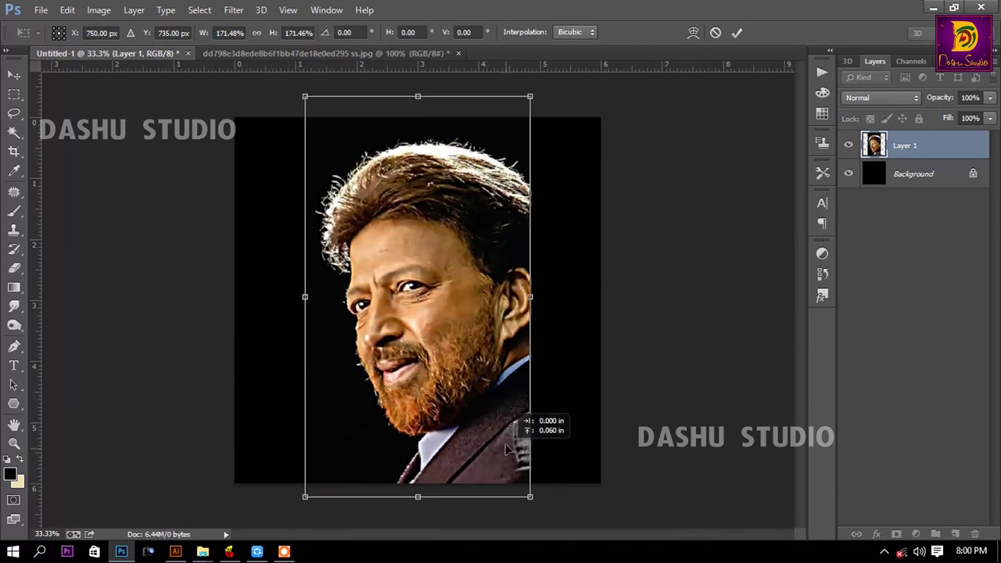
drag(466, 440, 538, 427)
key(Return)
Step: Zoom in to about 300% on the portrait's collar area
key(z)
click(469, 442)
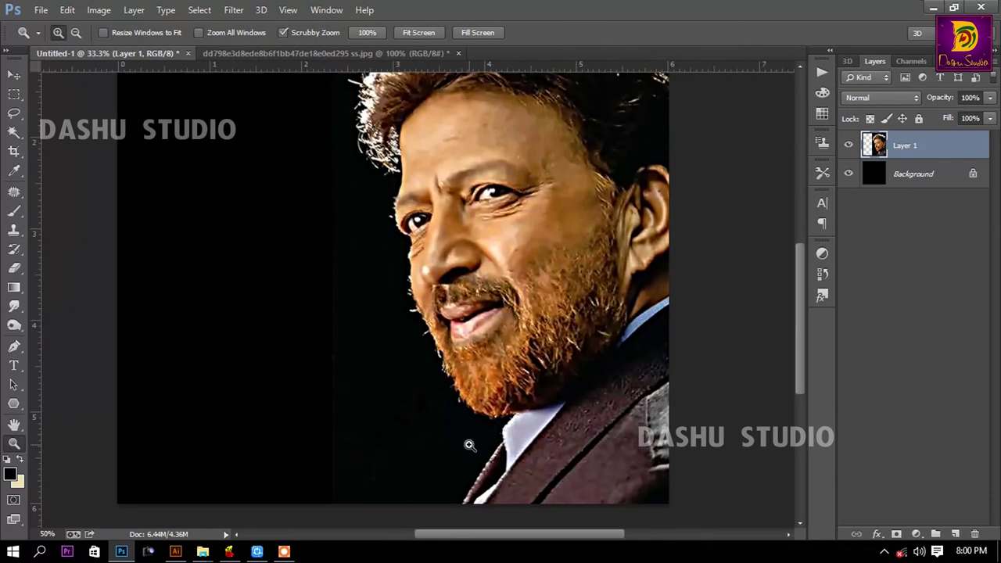
click(415, 397)
key(p)
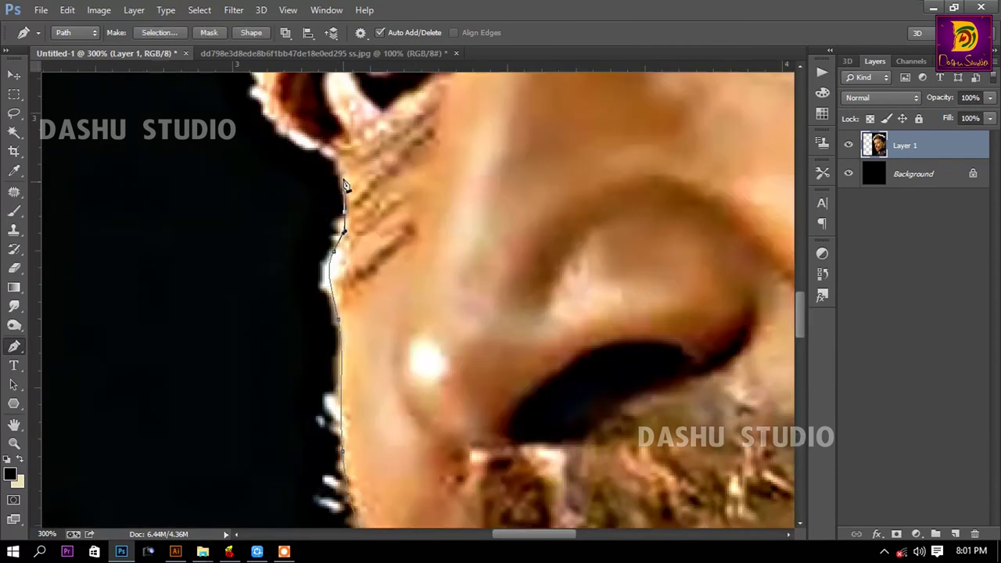
Step: Trace a pen path along the face edge and across the top of the hair
scroll(305, 329, up, 5)
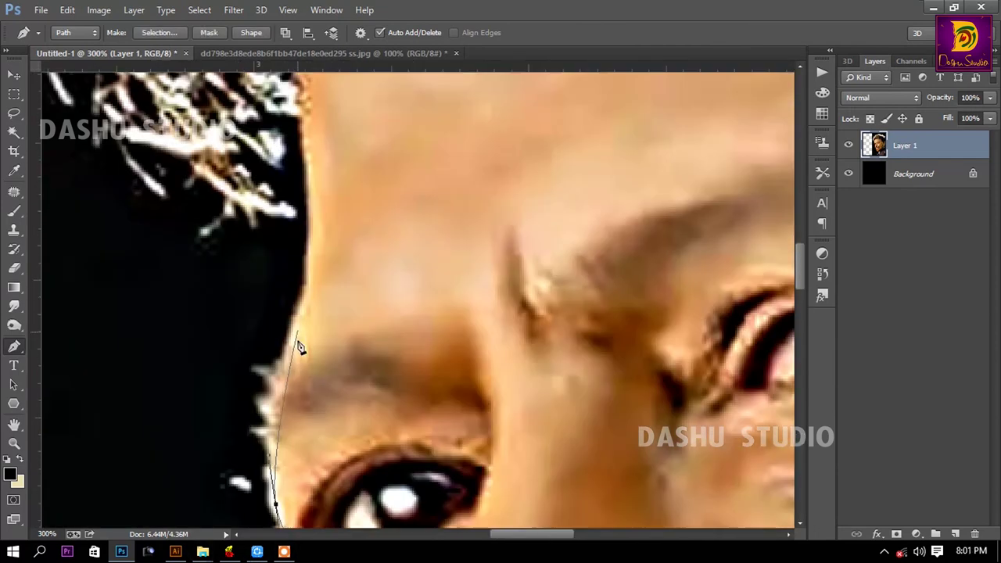
click(264, 409)
drag(307, 285, 386, 362)
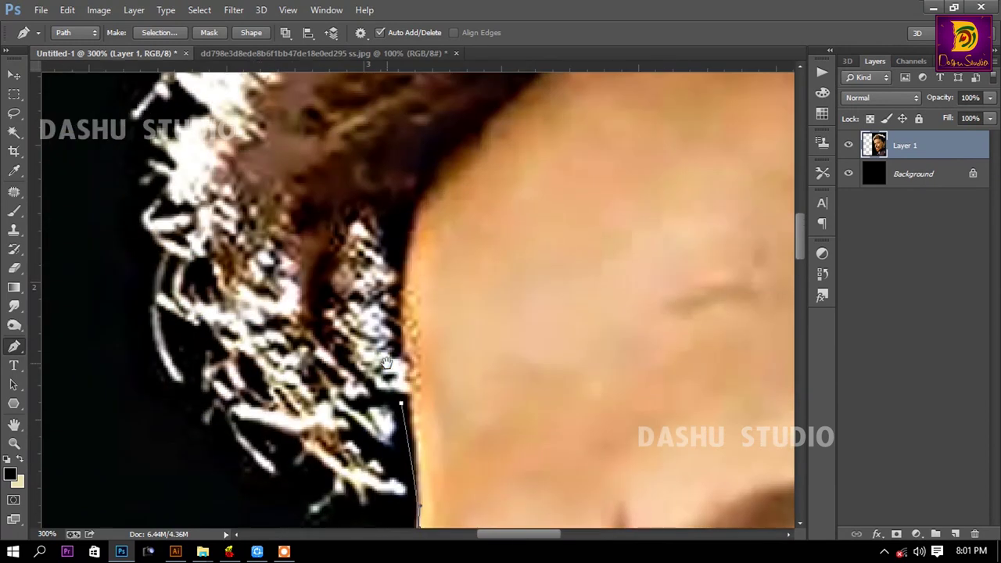
click(291, 357)
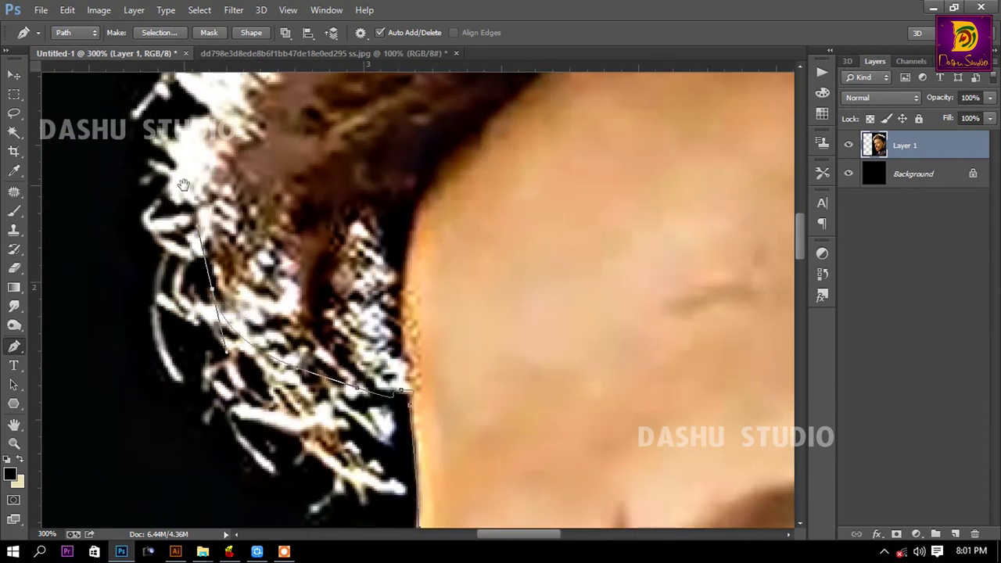
scroll(339, 359, up, 3)
scroll(369, 227, up, 4)
scroll(391, 357, up, 3)
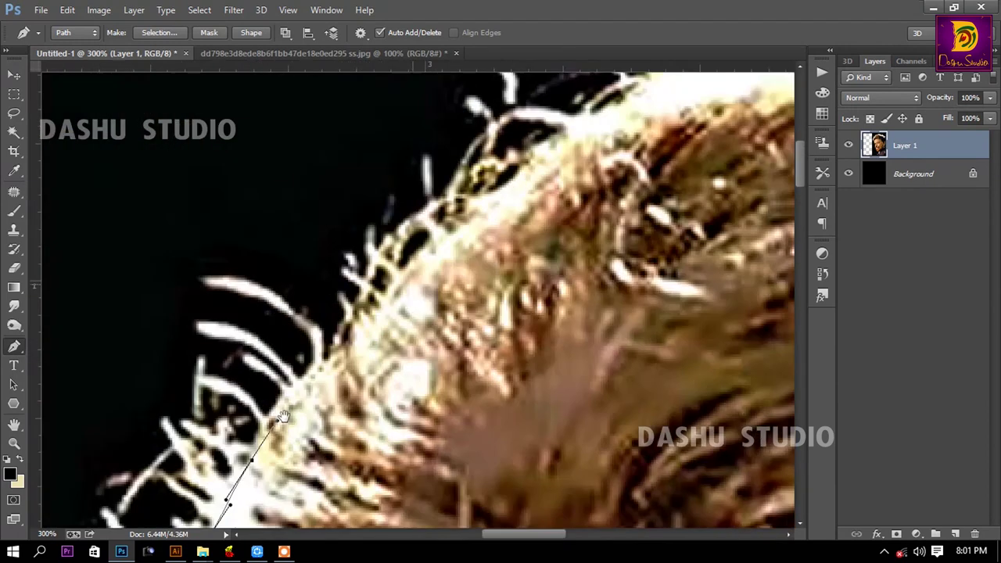
scroll(313, 391, right, 2)
click(632, 111)
scroll(631, 112, up, 3)
click(552, 297)
click(670, 290)
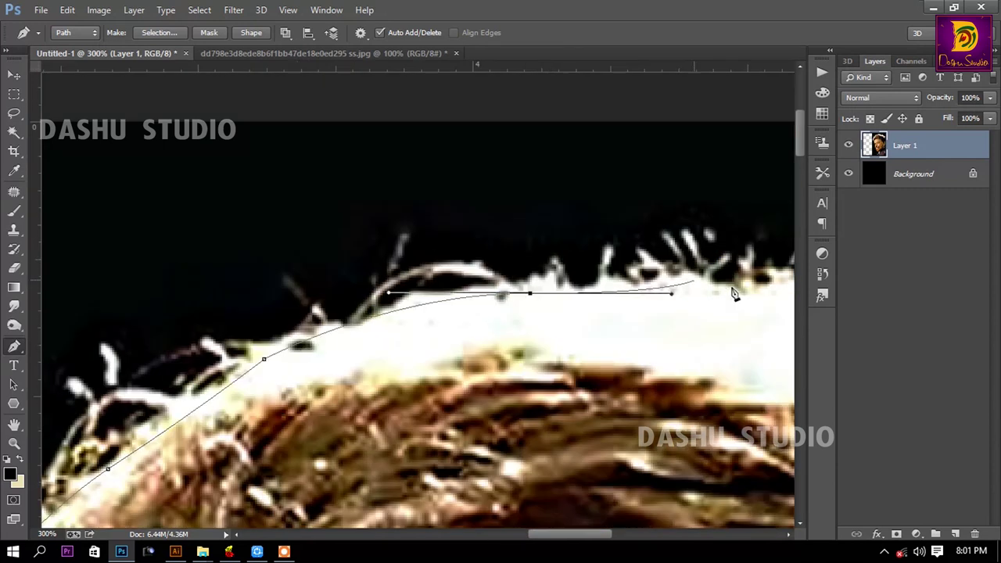
scroll(733, 290, right, 3)
click(494, 315)
scroll(690, 369, right, 3)
scroll(436, 347, right, 3)
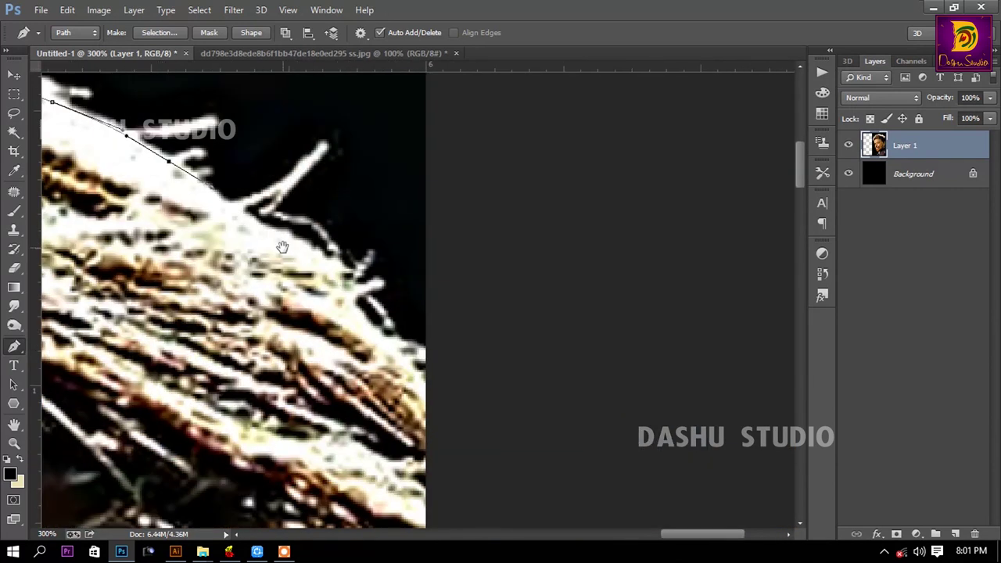
click(354, 290)
Step: Close the path along the right side and bottom, then mask Layer 1 from it
key(ctrl+0)
click(697, 490)
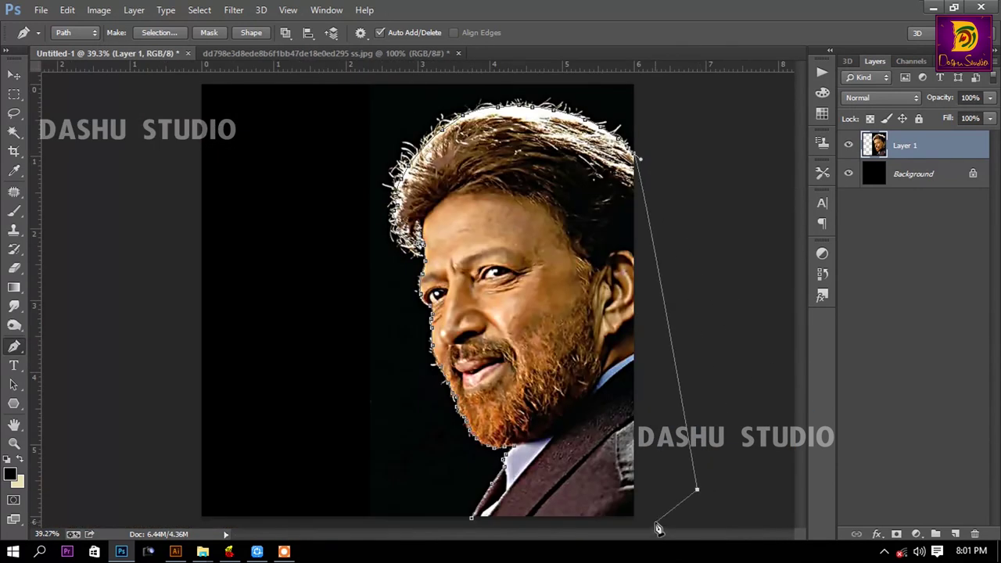
click(656, 521)
click(587, 523)
click(472, 518)
key(ctrl+Return)
click(896, 535)
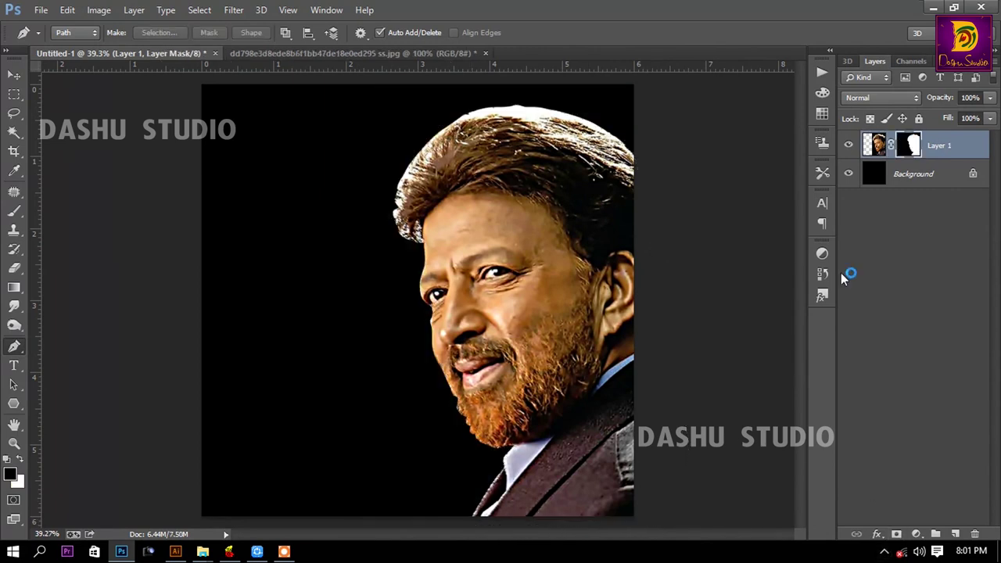
Step: Open Refine Mask on Layer 1's mask, brush the hairline and preview On Black
right_click(915, 147)
click(896, 271)
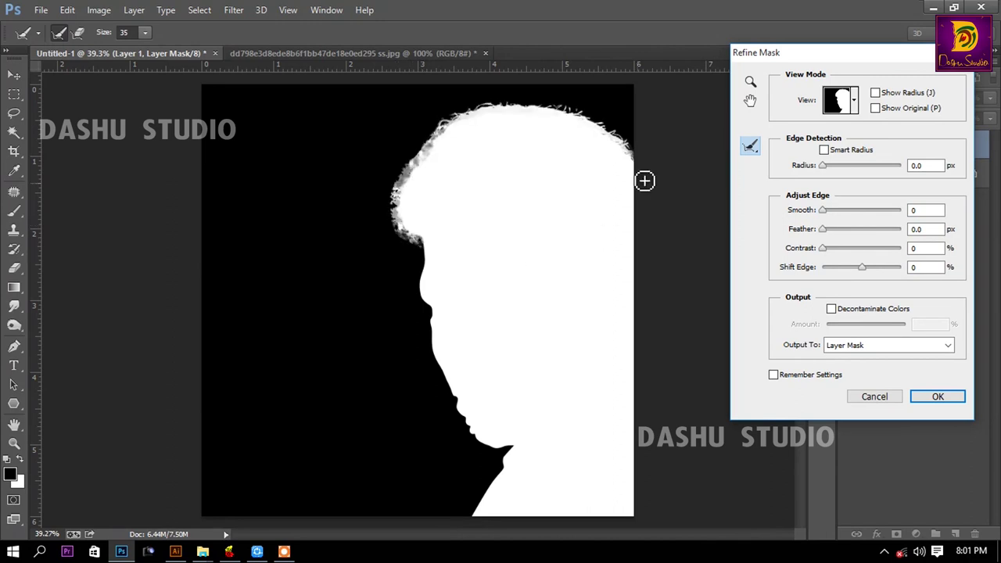
mouse_move(540, 116)
mouse_down()
mouse_move(428, 263)
mouse_move(493, 490)
mouse_up()
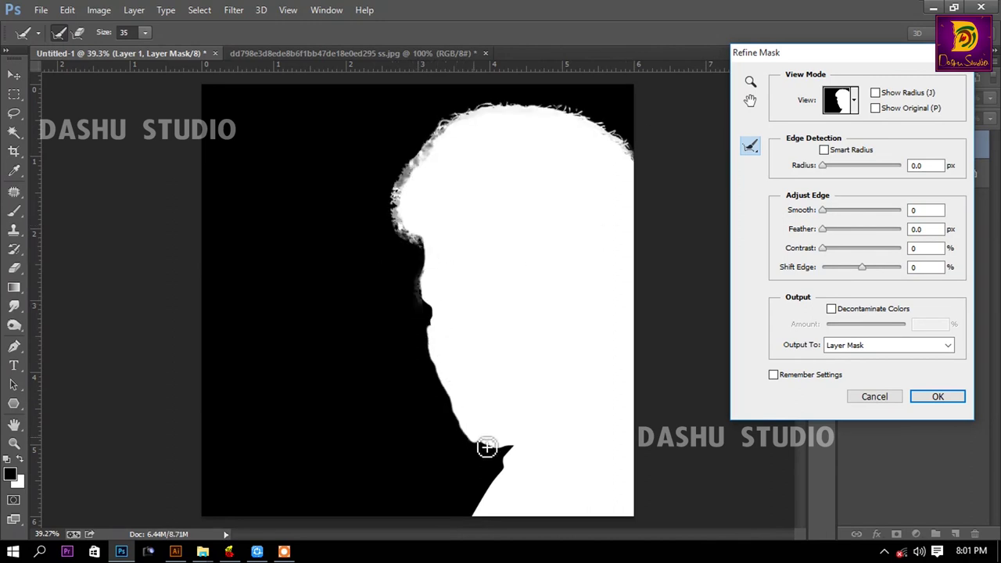
click(843, 100)
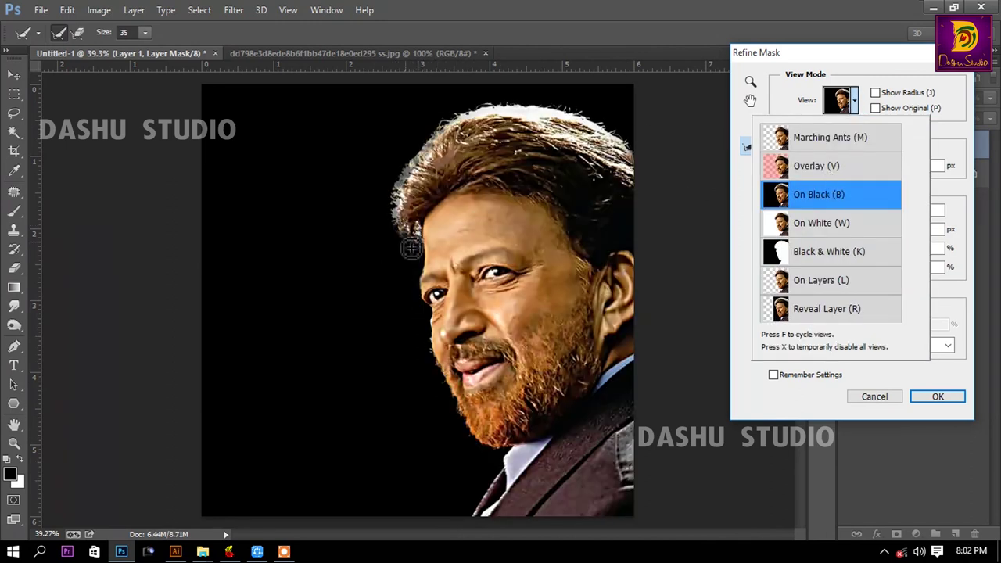
click(422, 291)
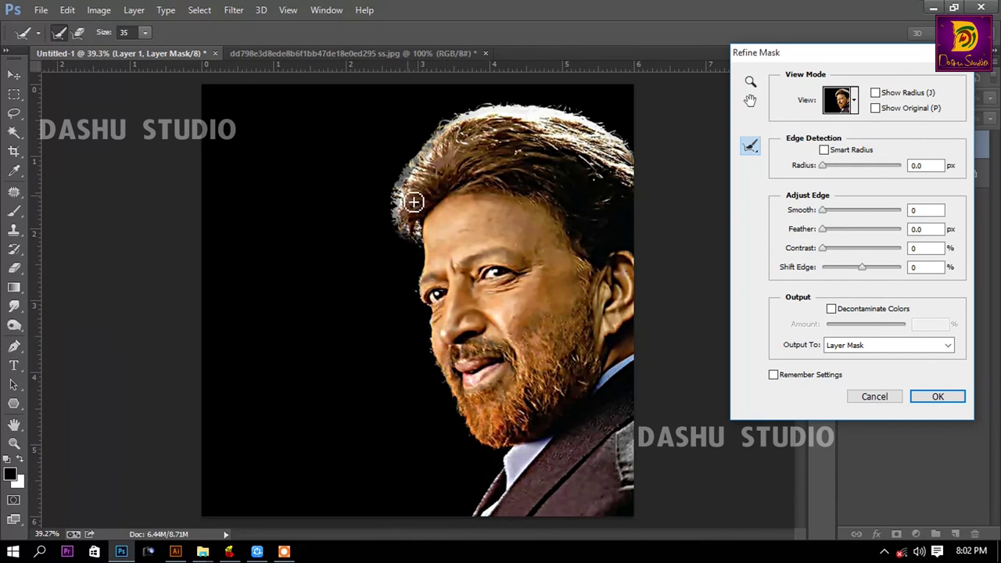
Step: Refine the top hair edge further and raise Radius to 4.4 px and Contrast to 18%
drag(437, 151, 637, 157)
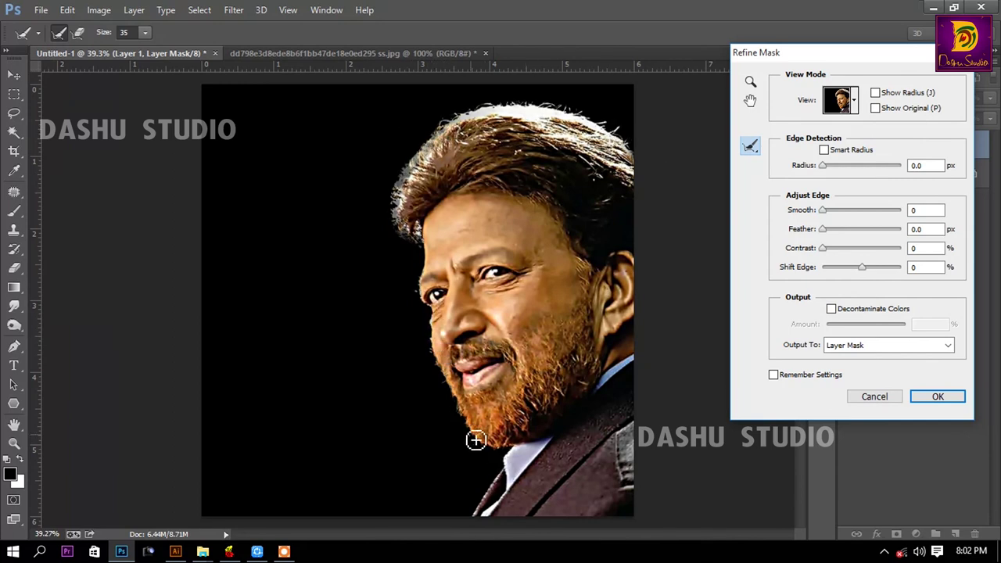
click(923, 229)
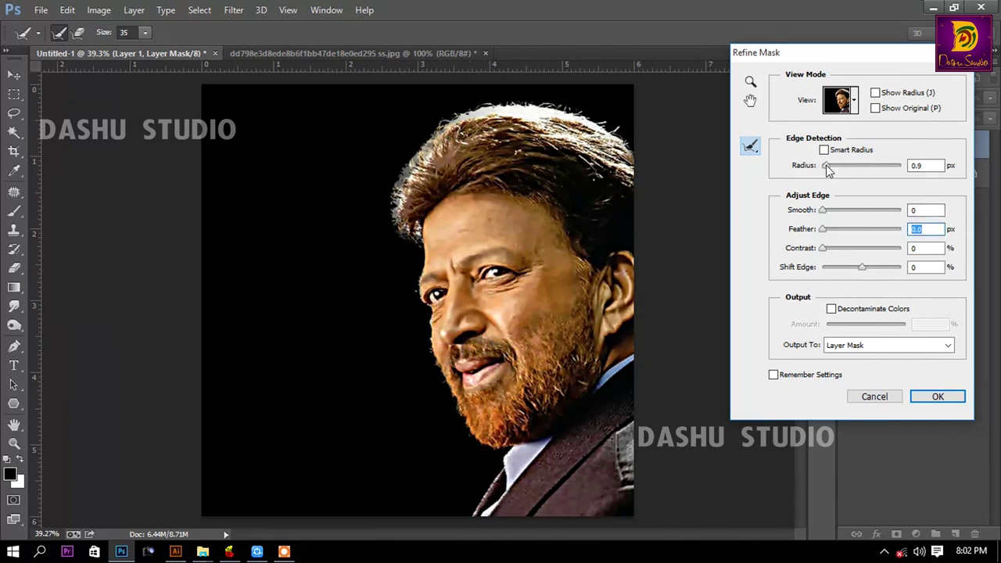
mouse_move(822, 166)
mouse_down()
mouse_move(840, 166)
mouse_move(828, 167)
mouse_up()
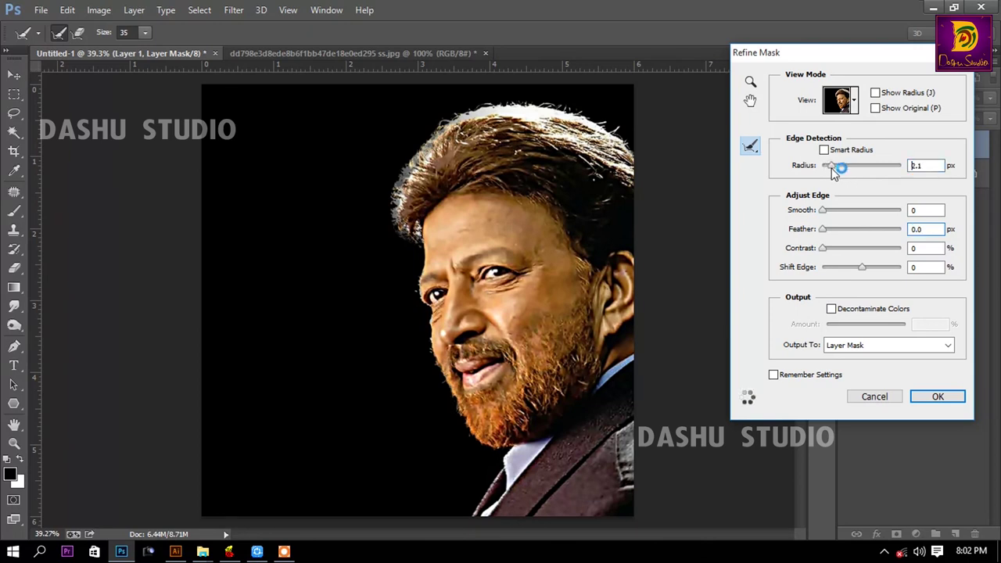
drag(823, 247, 836, 248)
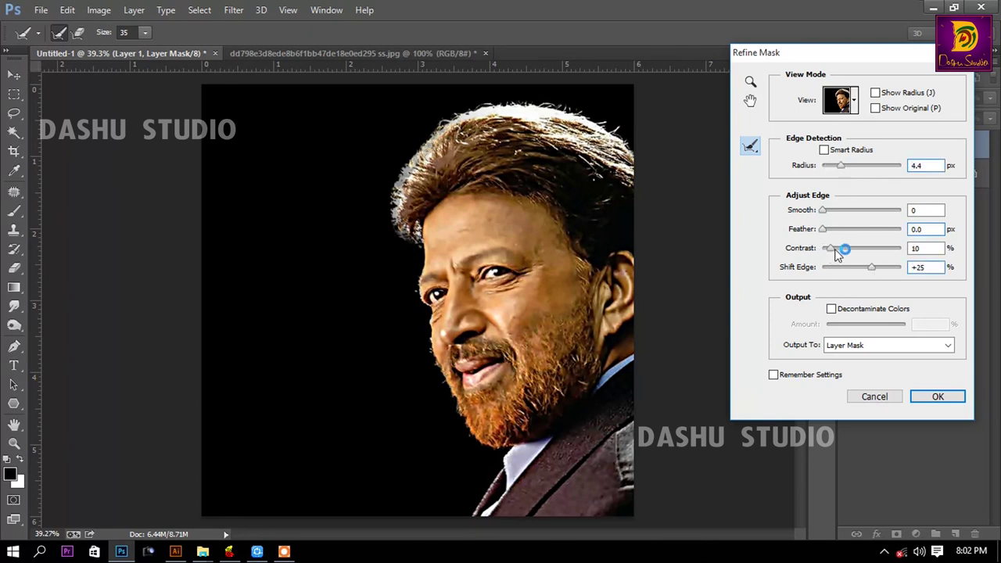
Step: Confirm the refined mask, duplicate the portrait layer and apply the mask to the copy
click(937, 397)
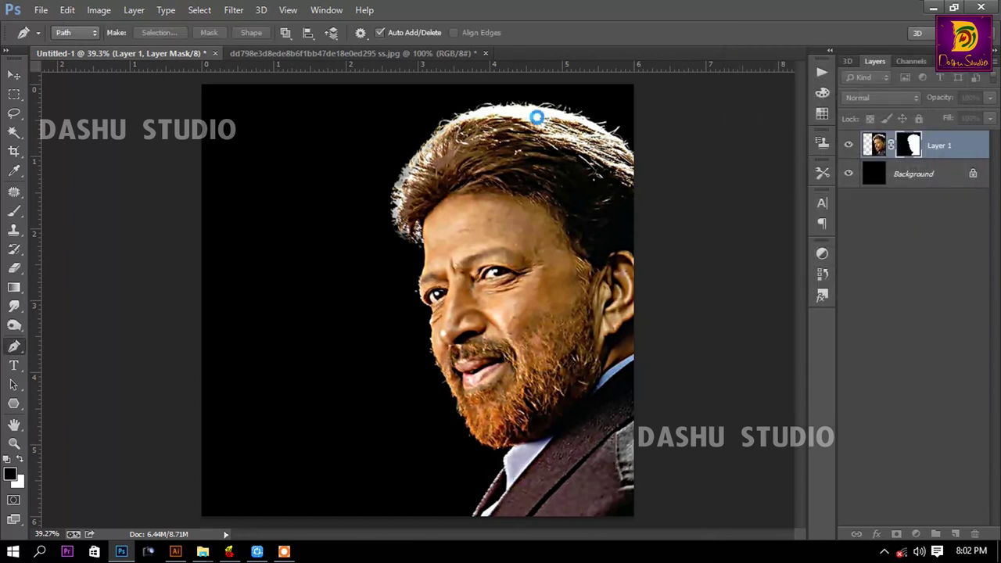
key(ctrl+j)
click(849, 174)
right_click(910, 146)
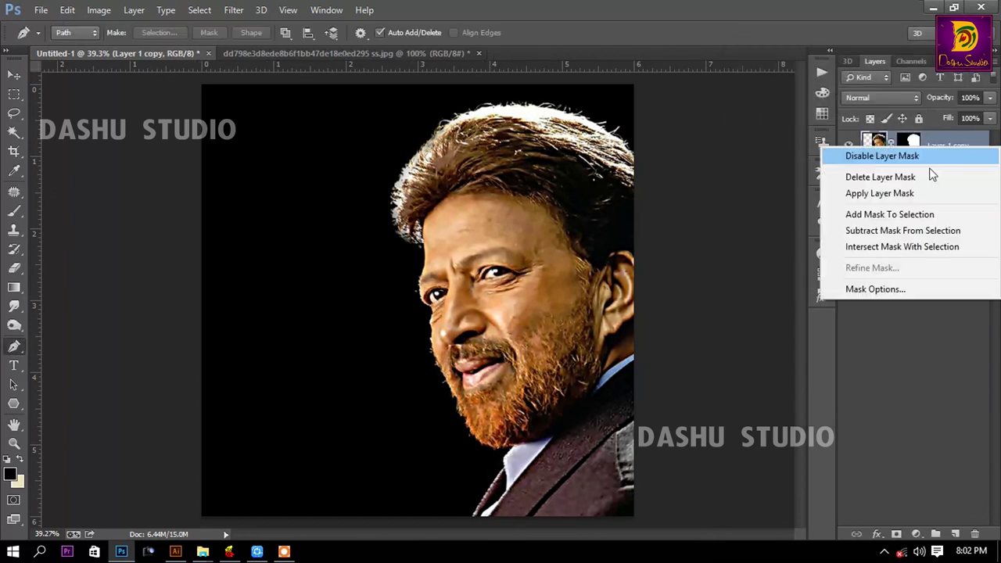
click(899, 192)
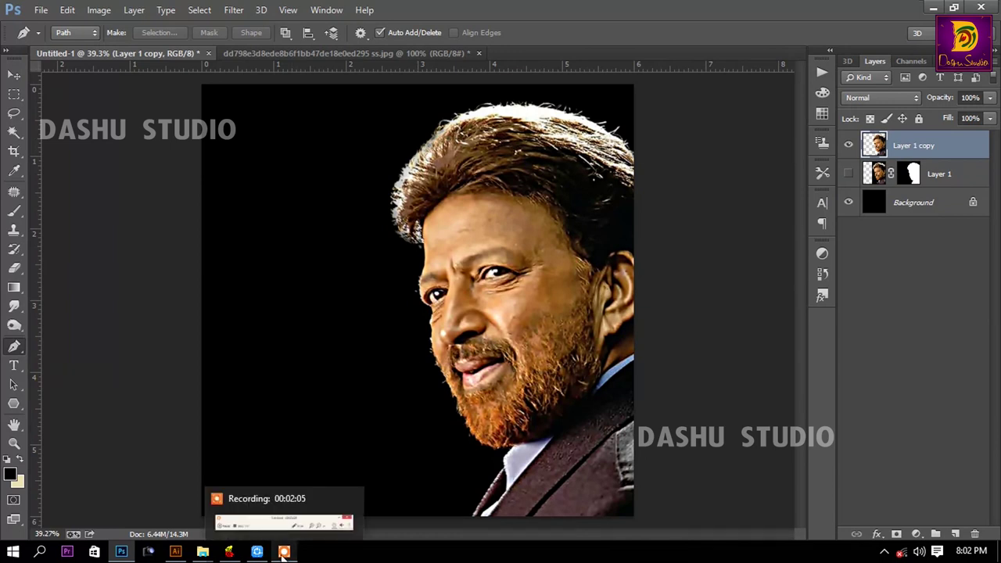
Step: Smudge the hairline above the forehead on Layer 1 copy using a chosen brush preset
key(z)
double_click(529, 208)
alt+click(310, 273)
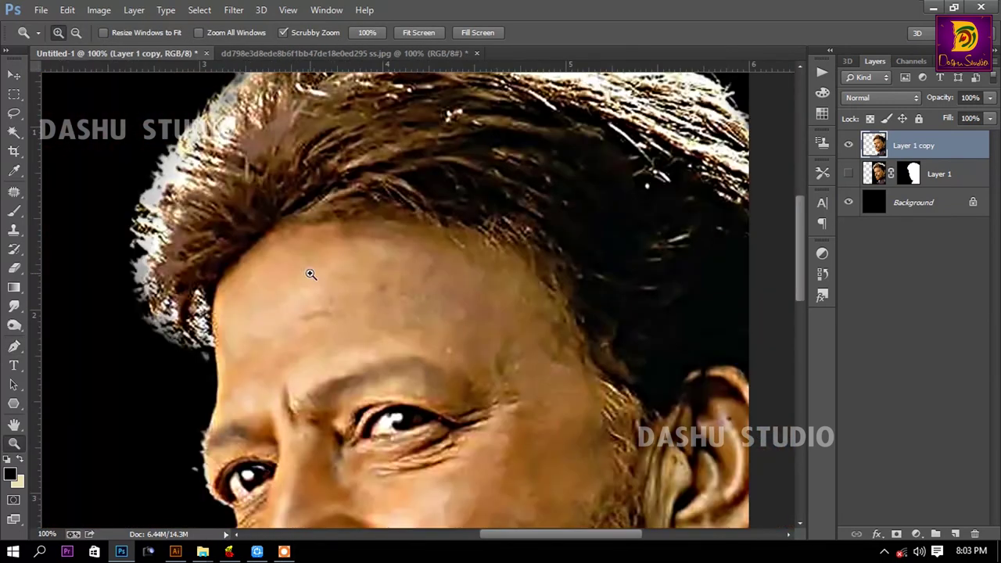
key(r)
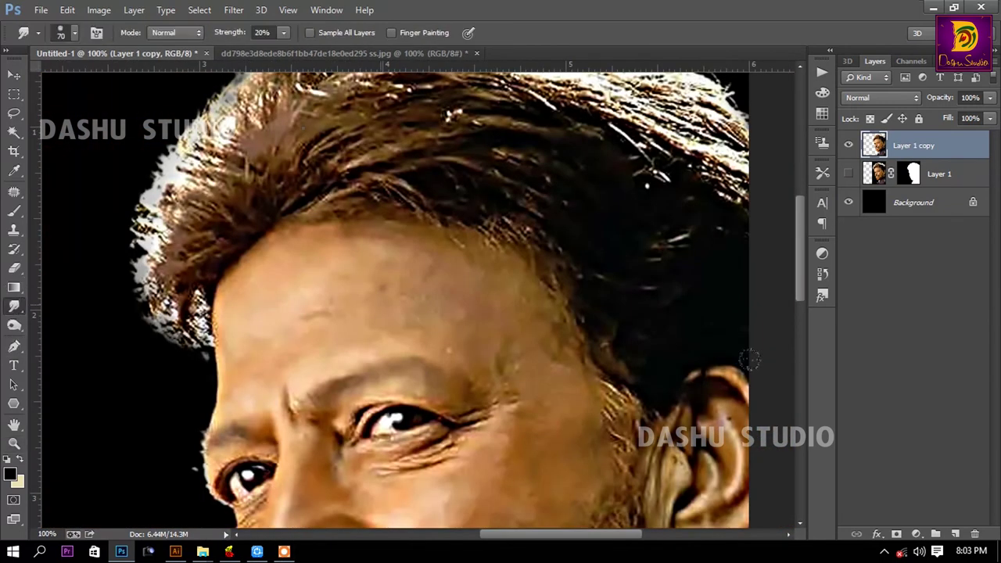
right_click(535, 318)
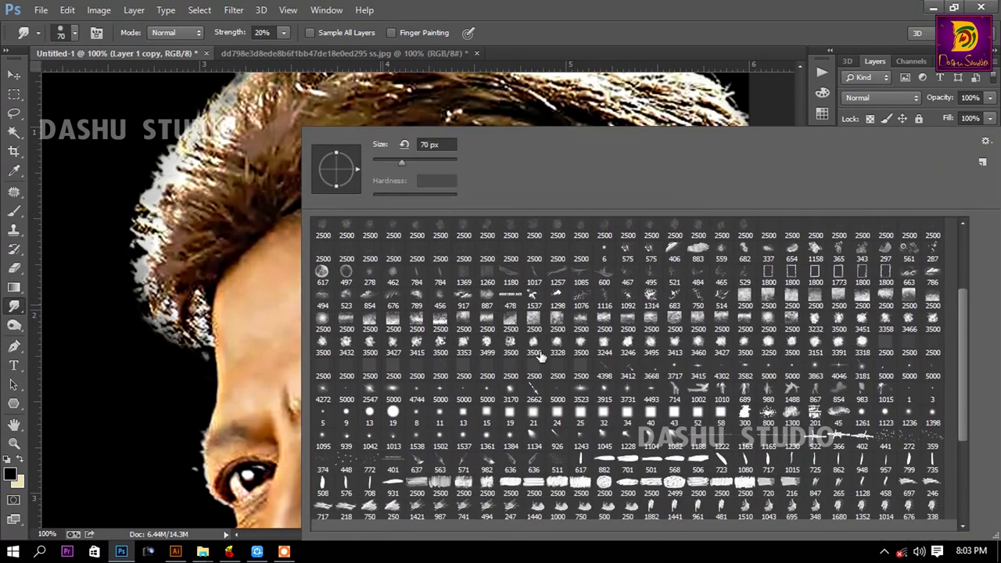
scroll(536, 351, down, 1)
scroll(540, 356, down, 1)
double_click(579, 518)
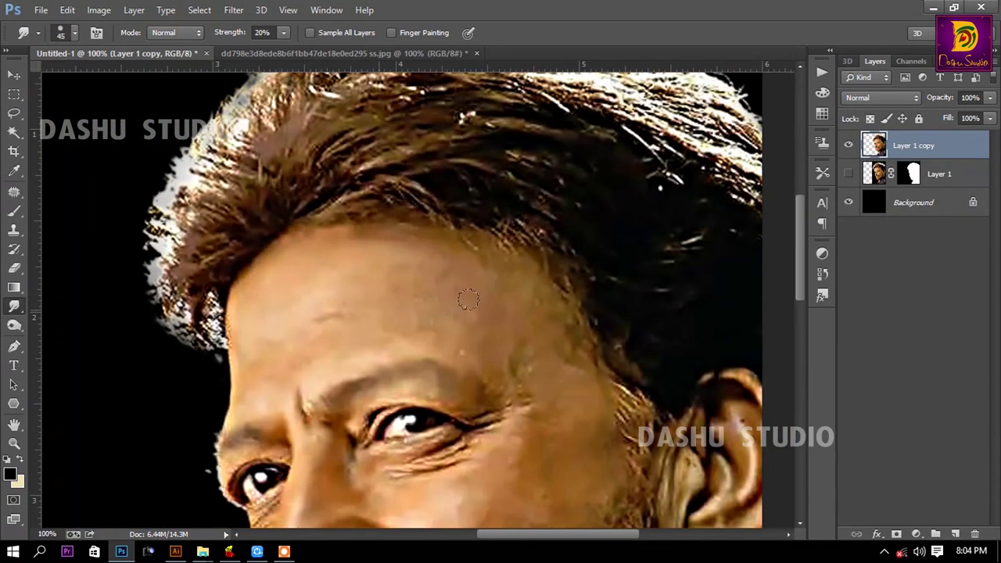
drag(440, 272, 354, 213)
drag(526, 280, 499, 238)
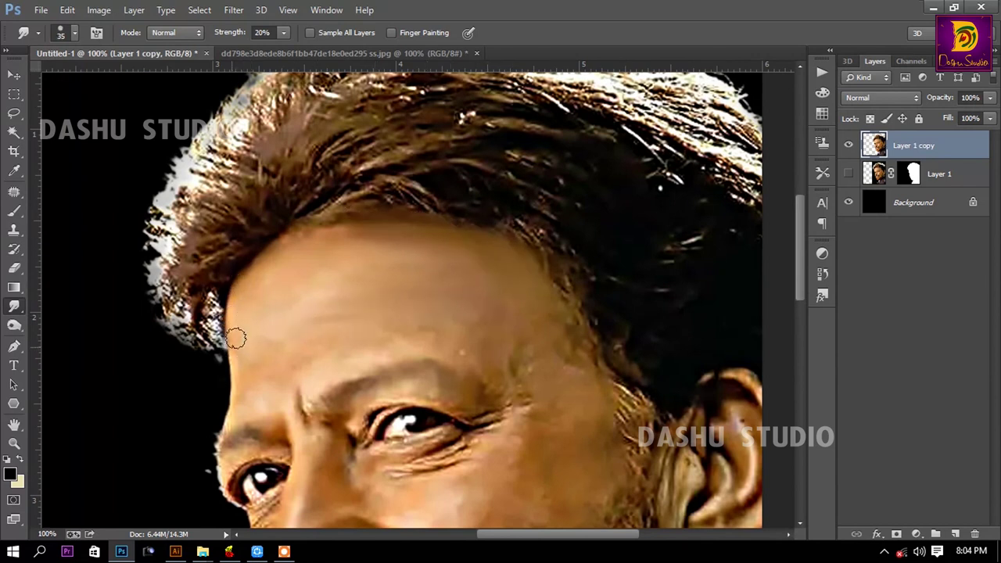
key(bracketleft)
key(bracketleft)
Step: Add a new layer clipped to the portrait, filled with 50% gray in Overlay mode
click(955, 533)
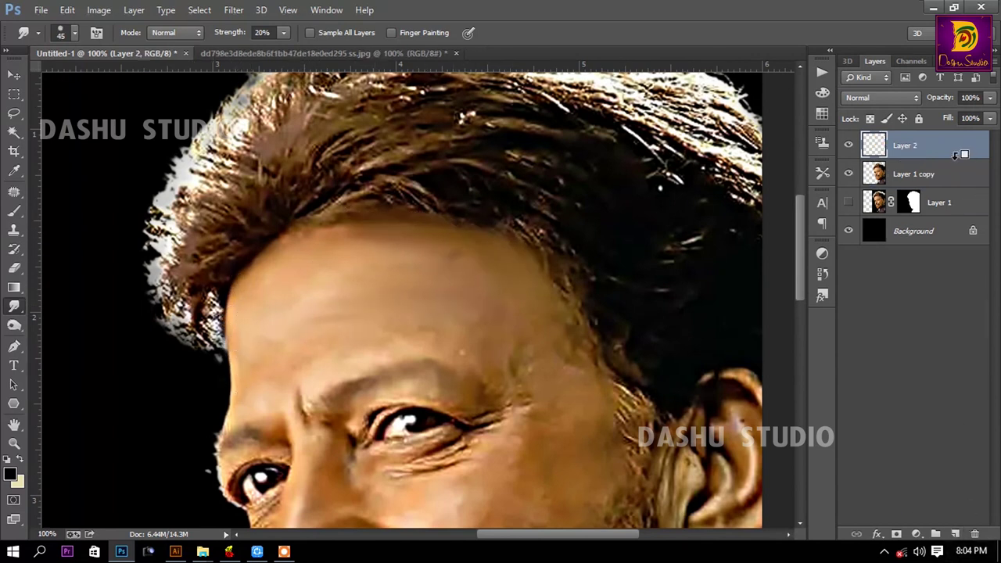
key(ctrl+alt+g)
key(shift+F5)
key(Return)
key(ctrl+0)
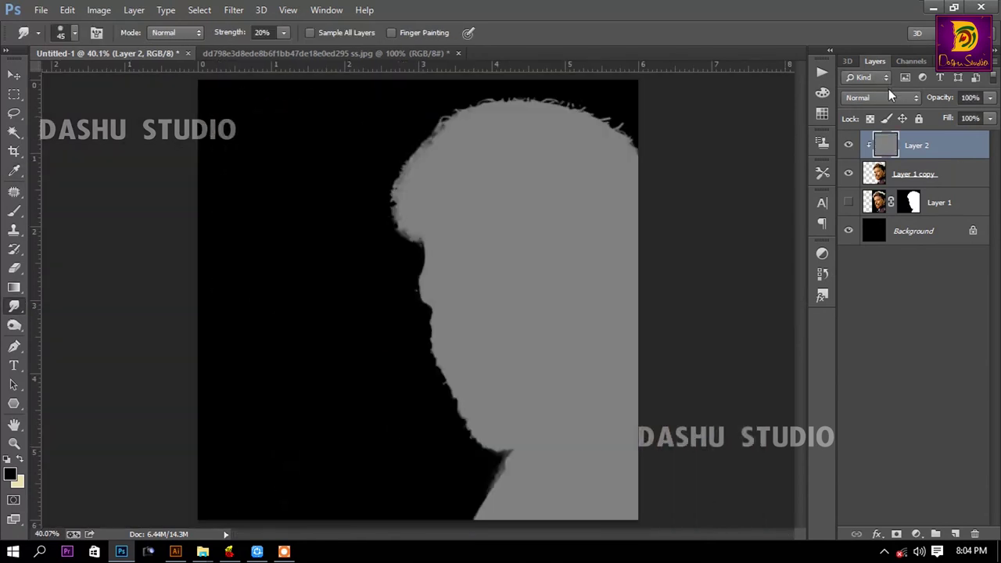
click(881, 97)
click(868, 285)
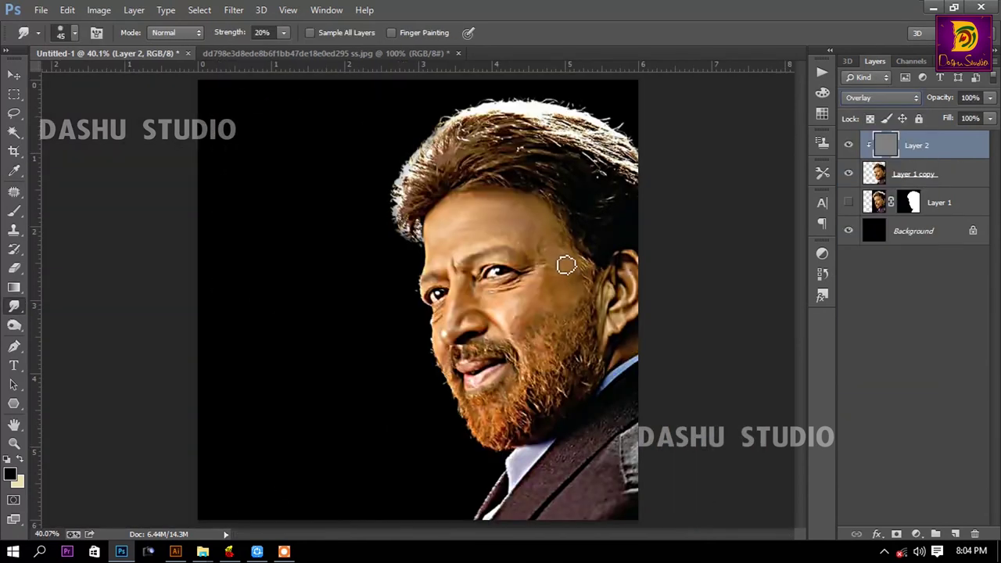
Step: Dodge the forehead and cheeks on the gray Overlay layer to brighten the highlights
key(z)
click(575, 297)
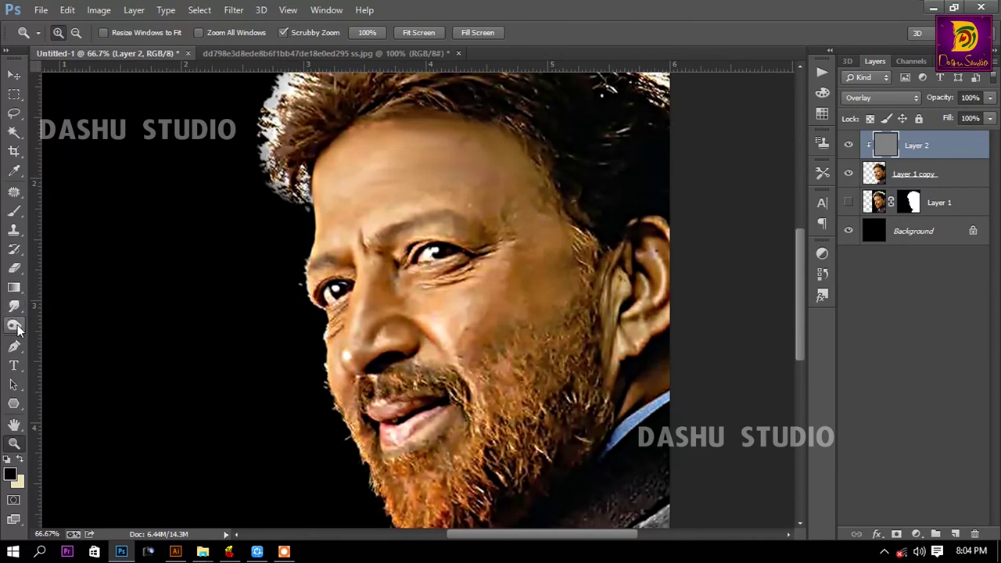
click(18, 330)
drag(500, 344, 481, 229)
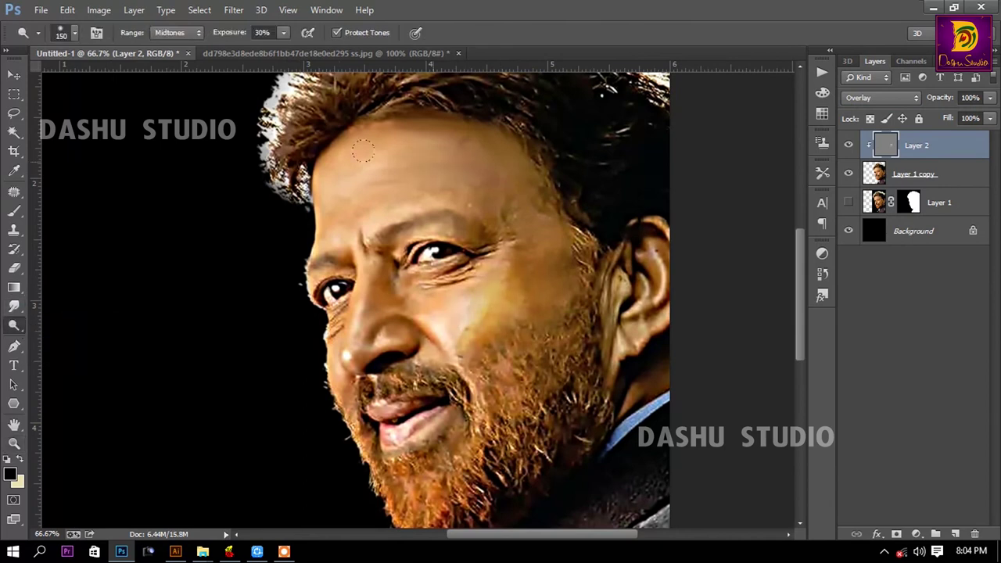
mouse_move(363, 151)
mouse_down()
mouse_move(508, 207)
mouse_move(540, 321)
mouse_move(528, 331)
mouse_up()
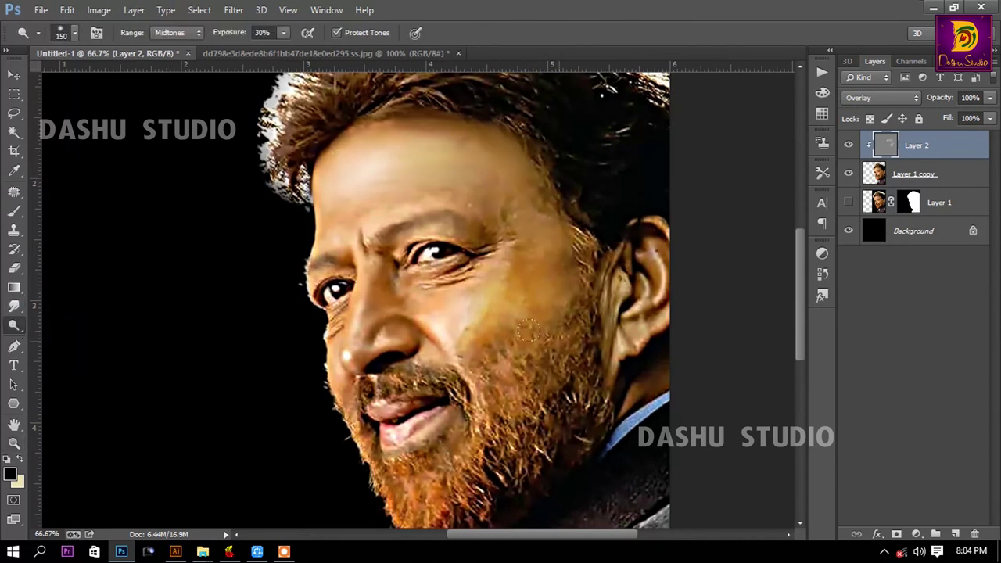
scroll(453, 482, down, 5)
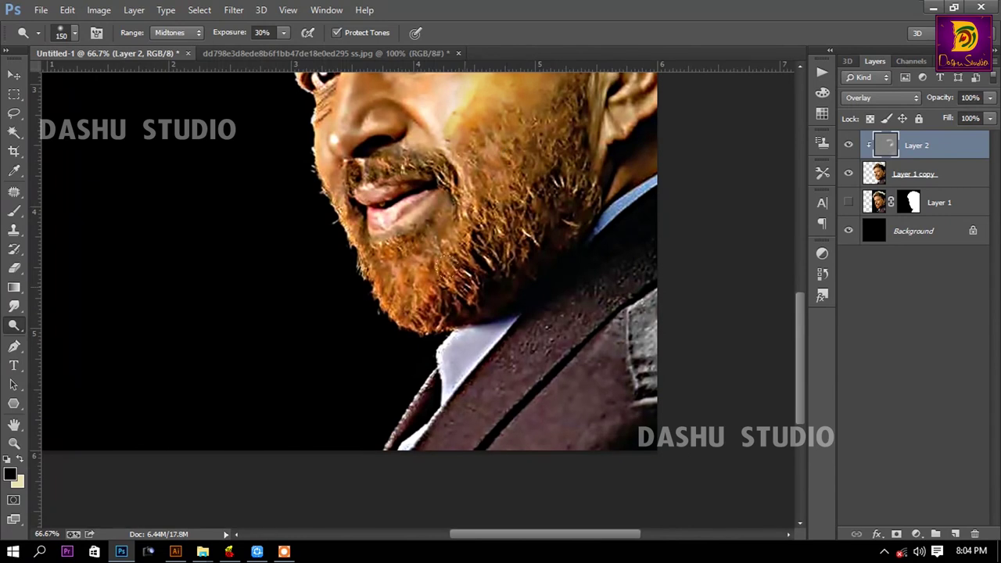
scroll(625, 324, up, 5)
scroll(626, 325, right, 3)
scroll(626, 324, left, 4)
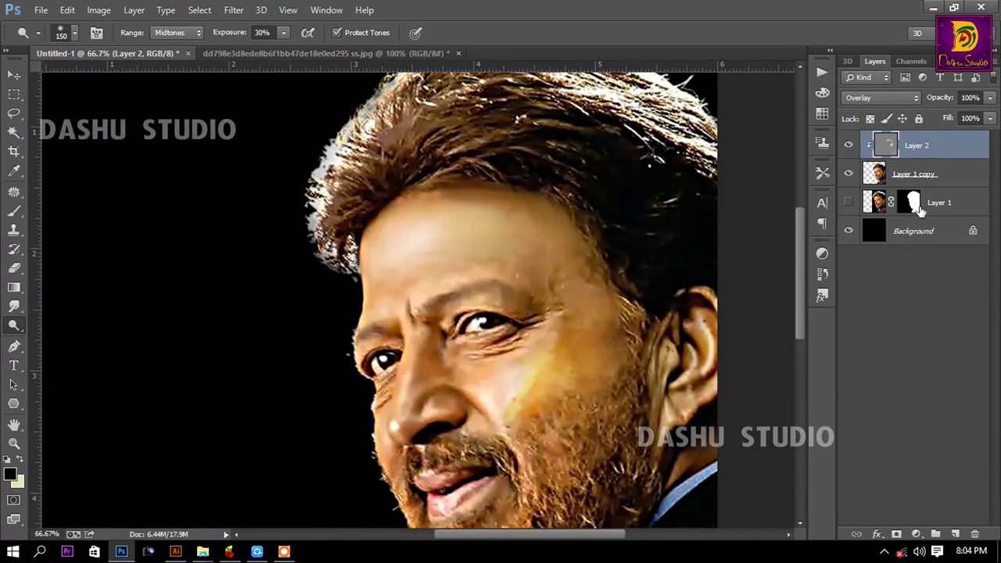
click(912, 173)
Step: Add a clipped Brightness/Contrast adjustment layer with contrast 34
click(14, 306)
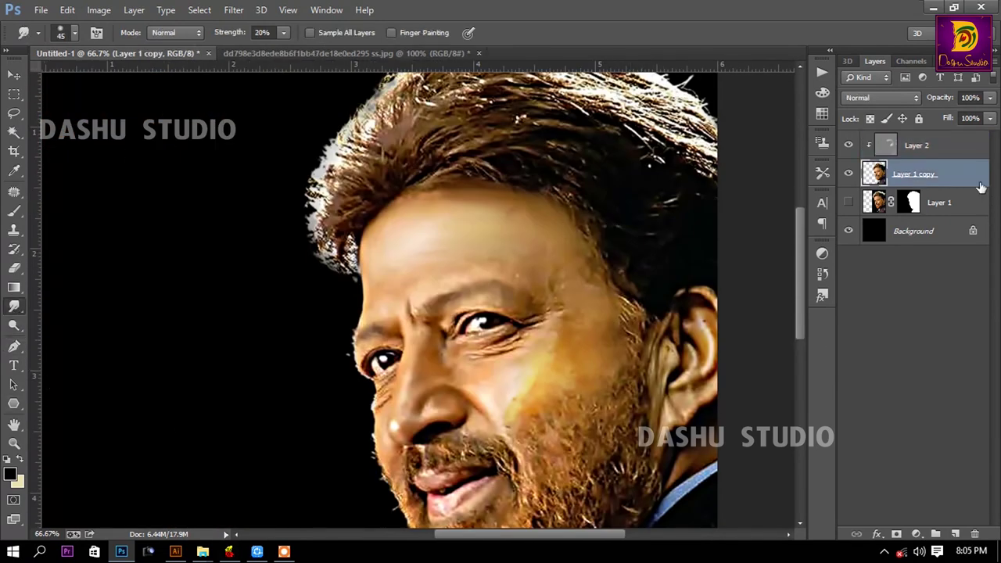
ctrl+click(959, 149)
click(916, 535)
click(801, 269)
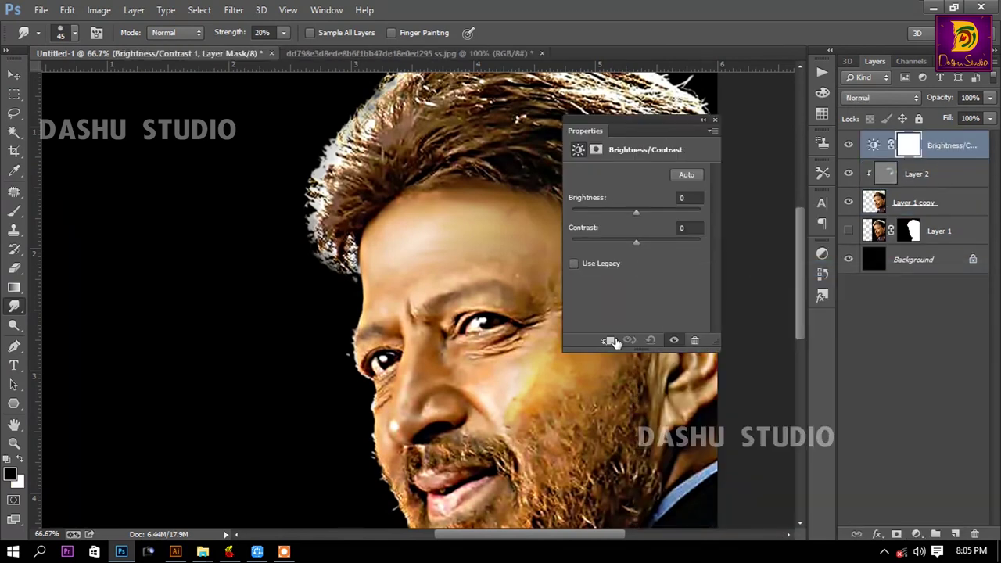
key(ctrl+minus)
mouse_move(636, 242)
mouse_down()
mouse_move(658, 239)
mouse_move(636, 210)
mouse_up()
click(715, 120)
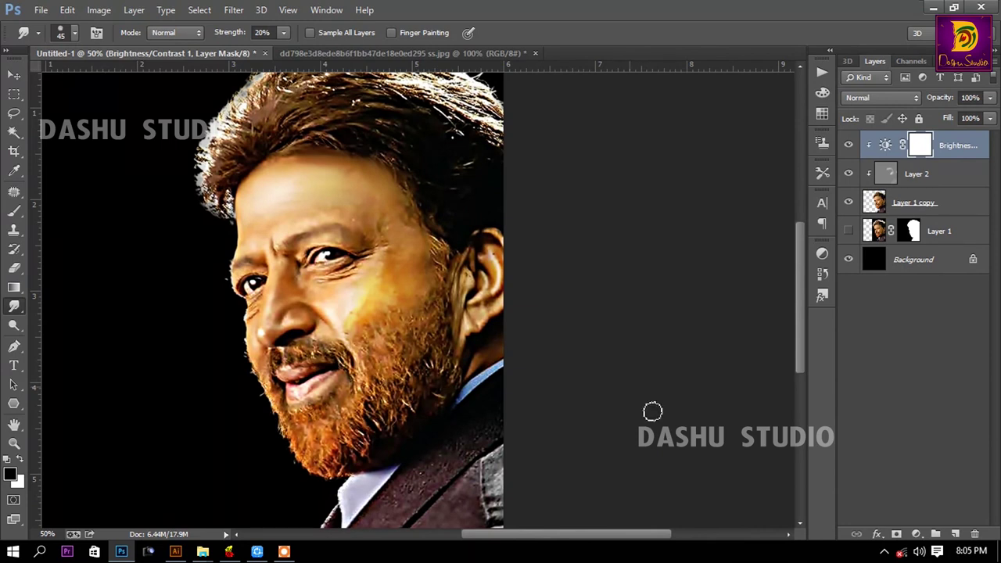
Step: Add a Curves adjustment with the midpoint raised to brighten the portrait
click(911, 534)
click(763, 305)
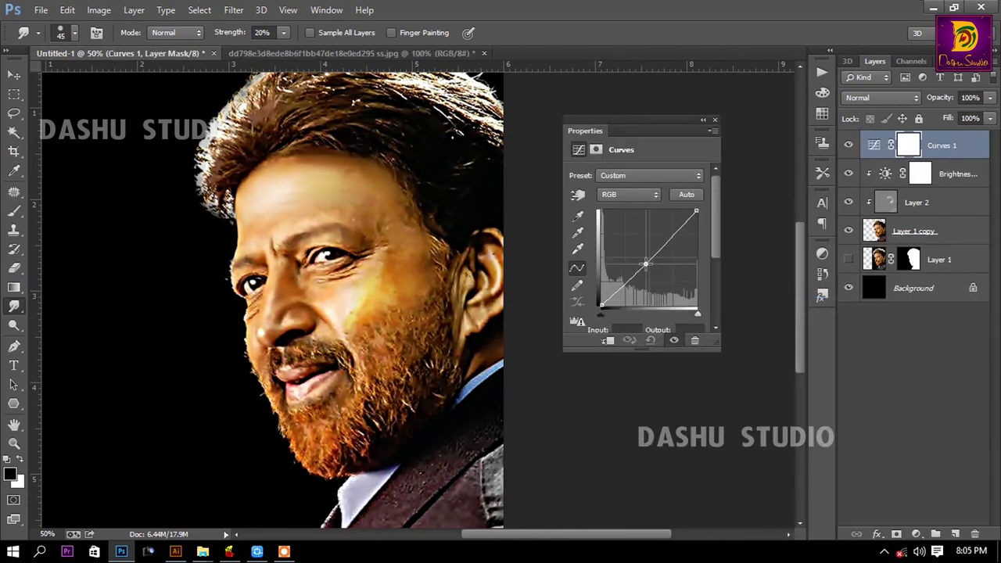
drag(651, 256, 651, 251)
click(714, 119)
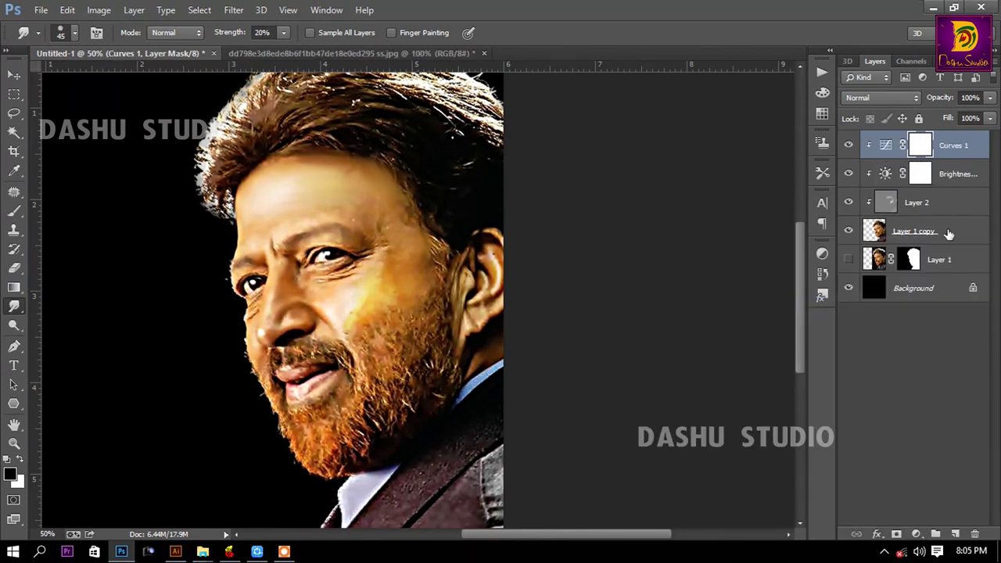
Step: Stamp visible layers into a merged layer, hide Layer 1 copy, and smudge the right forehead
key(ctrl+shift+alt+e)
click(849, 259)
click(257, 172)
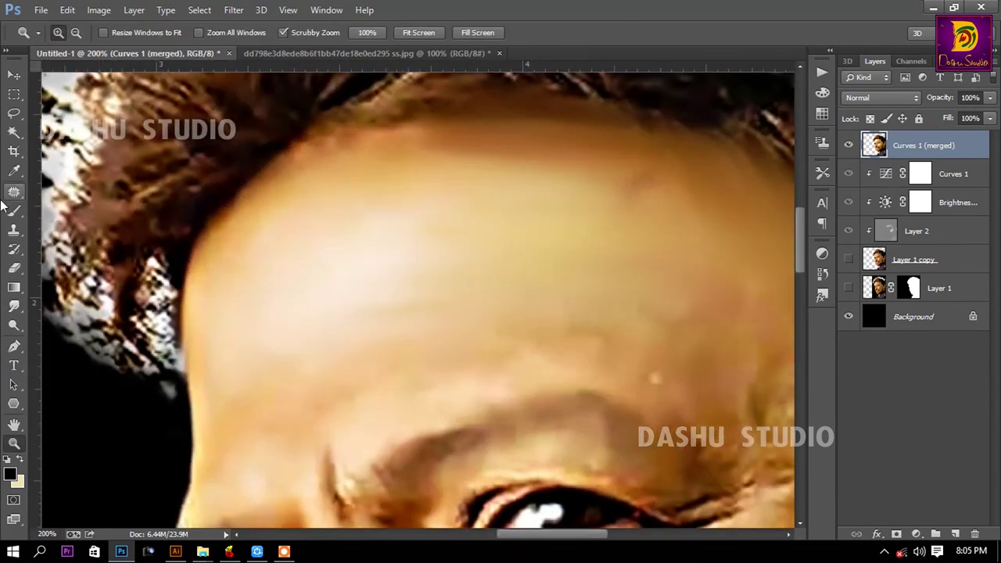
drag(642, 317, 484, 269)
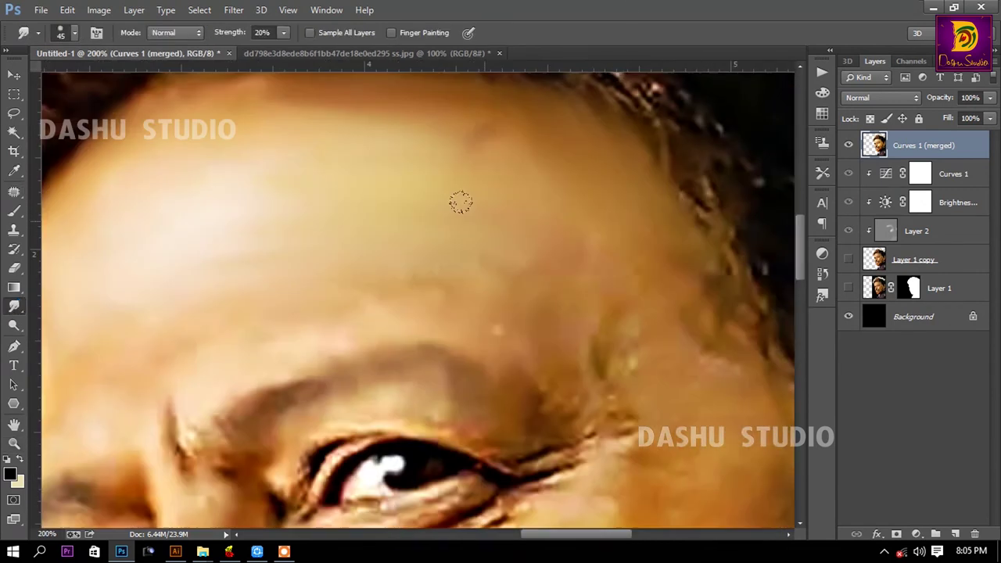
mouse_move(632, 365)
mouse_down()
mouse_move(603, 336)
mouse_move(581, 258)
mouse_up()
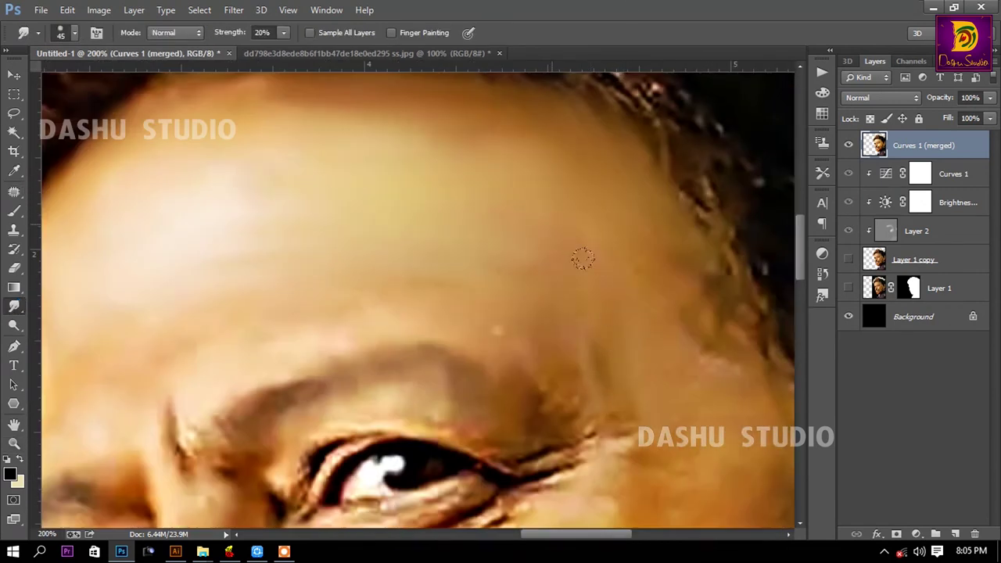
drag(688, 305, 719, 359)
drag(696, 196, 705, 229)
Step: Smudge the beard, cheek, nose side and under-eye skin into streaky painterly strokes
key(ctrl+minus)
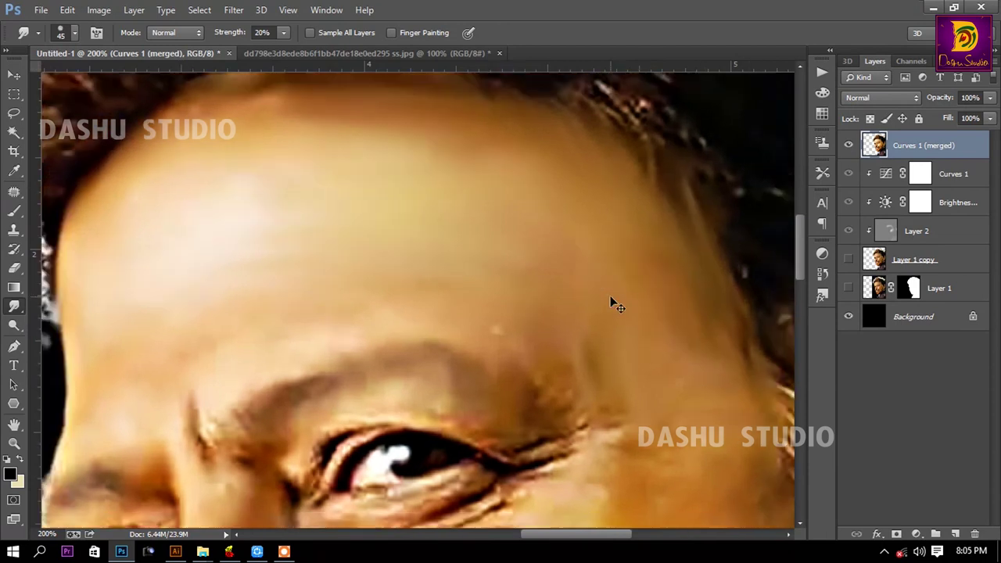
scroll(485, 219, down, 3)
scroll(423, 180, down, 2)
key(bracketright)
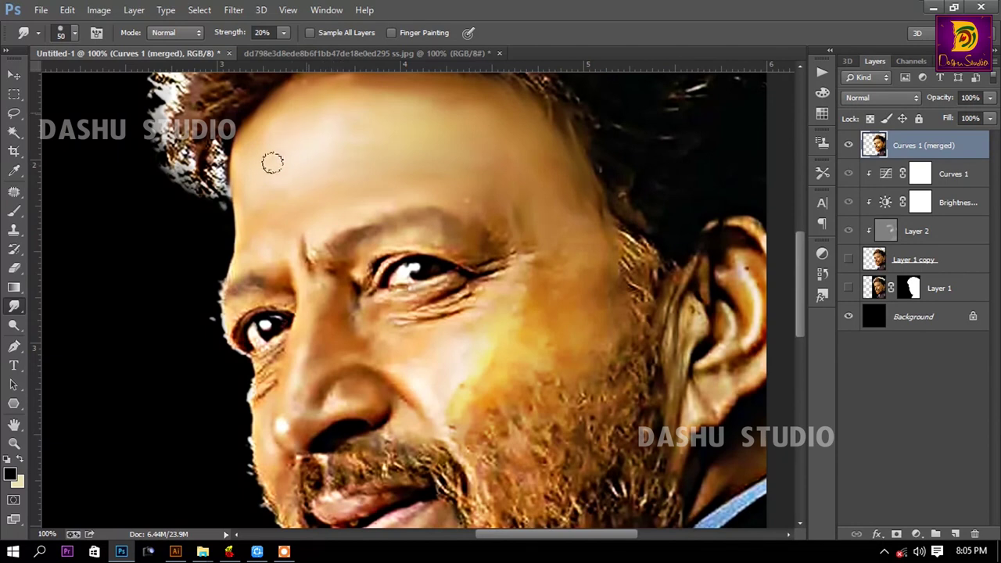
drag(540, 270, 498, 230)
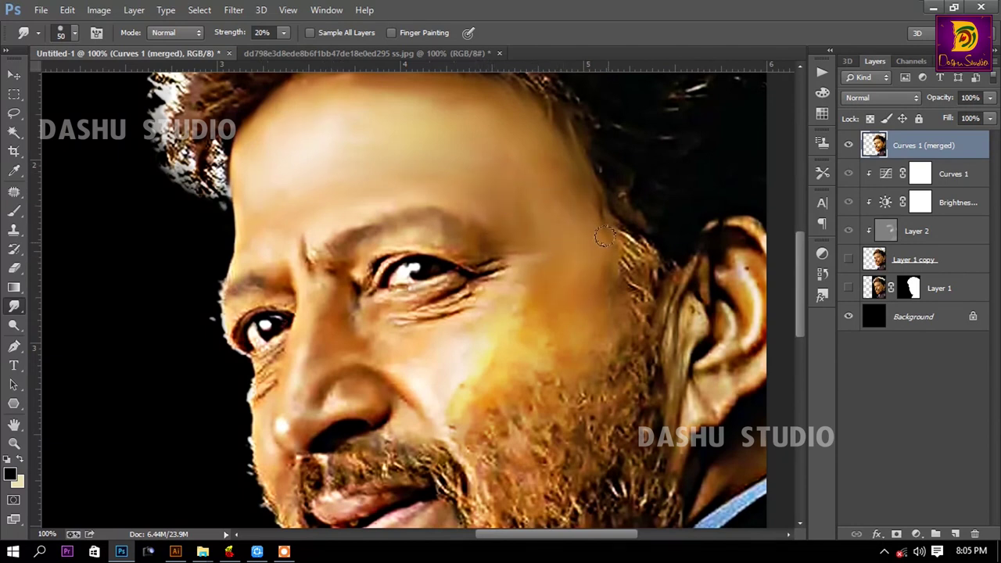
mouse_move(604, 236)
mouse_down()
mouse_move(641, 297)
mouse_move(665, 258)
mouse_move(650, 324)
mouse_move(514, 384)
mouse_move(538, 310)
mouse_up()
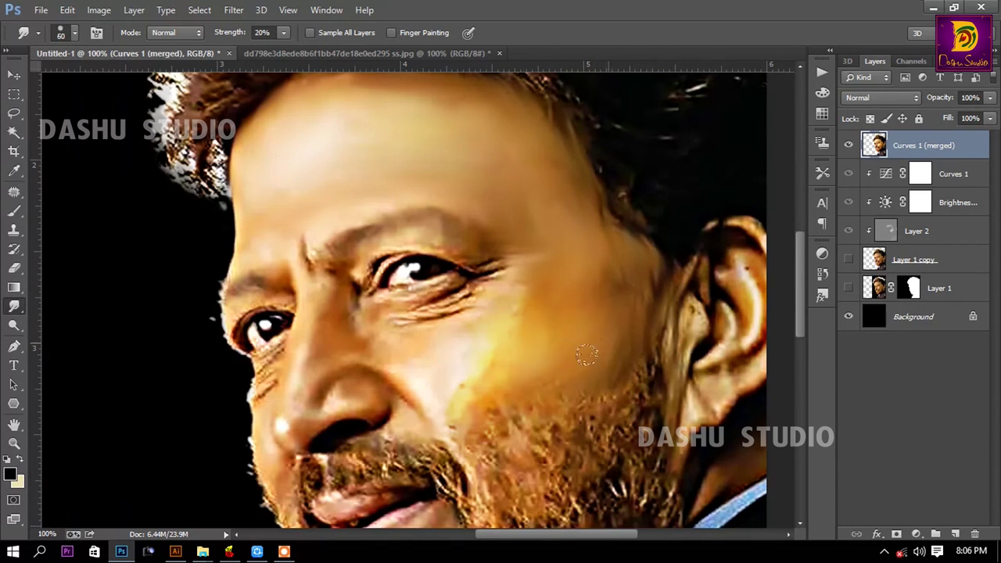
mouse_move(628, 294)
mouse_down()
mouse_move(503, 320)
mouse_move(540, 383)
mouse_move(467, 352)
mouse_up()
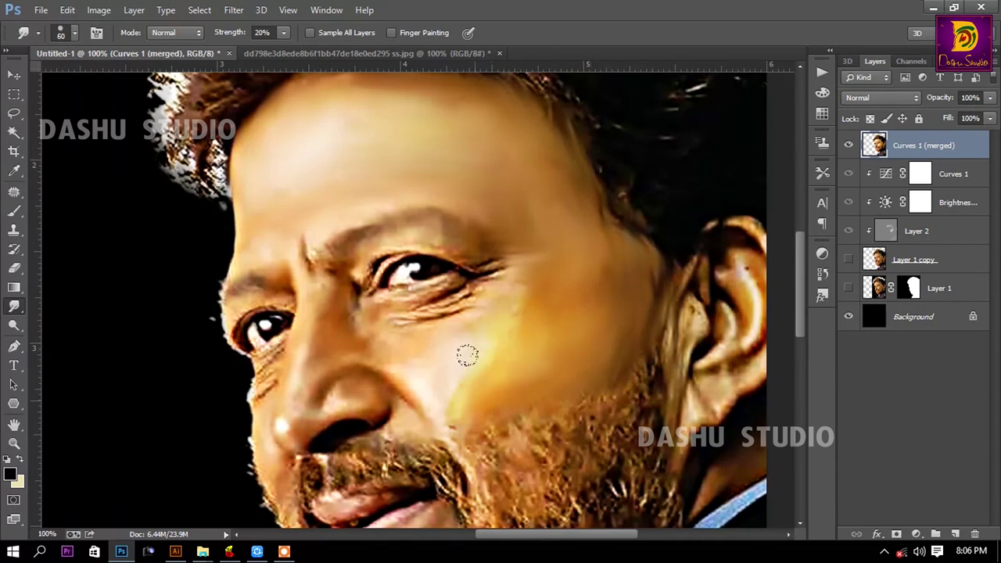
drag(309, 397, 326, 391)
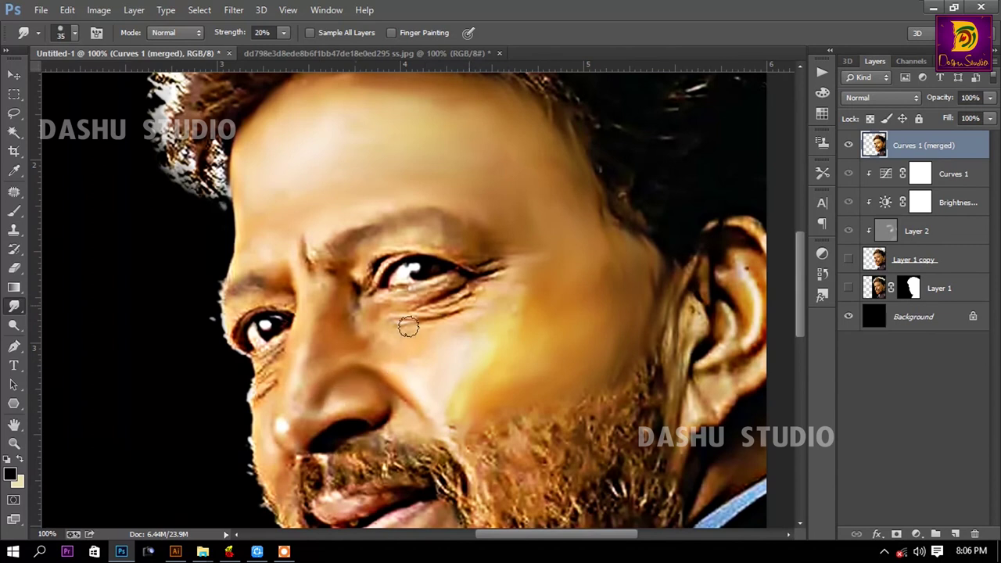
drag(408, 327, 477, 327)
mouse_move(525, 292)
mouse_down()
mouse_move(473, 262)
mouse_move(383, 247)
mouse_move(376, 301)
mouse_move(461, 294)
mouse_move(413, 291)
mouse_up()
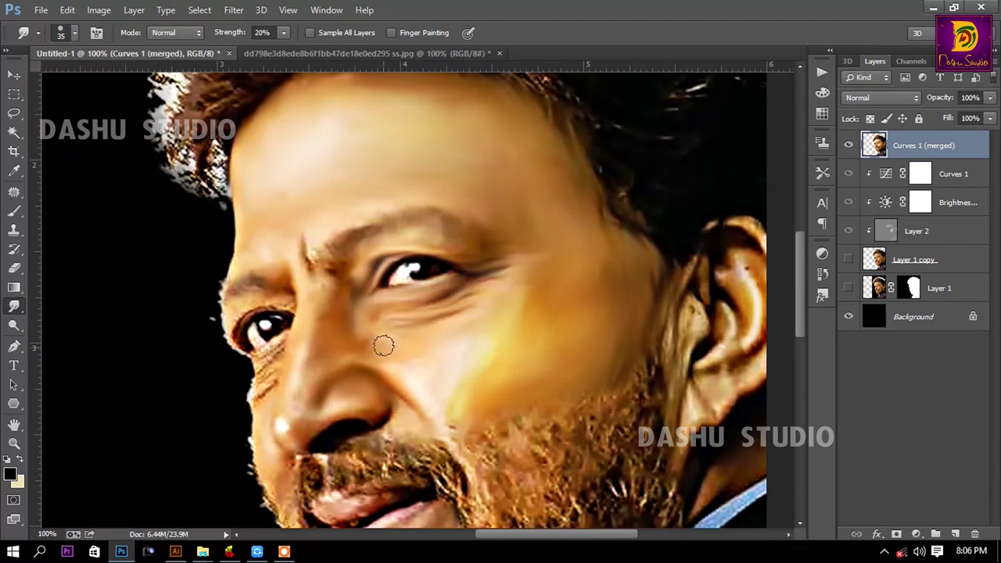
drag(384, 346, 395, 324)
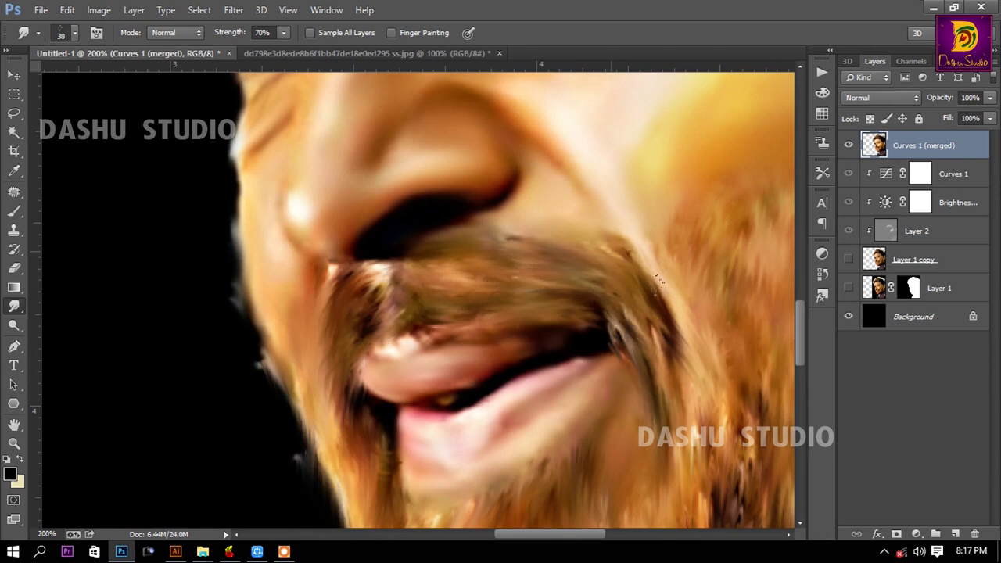
drag(791, 486, 551, 294)
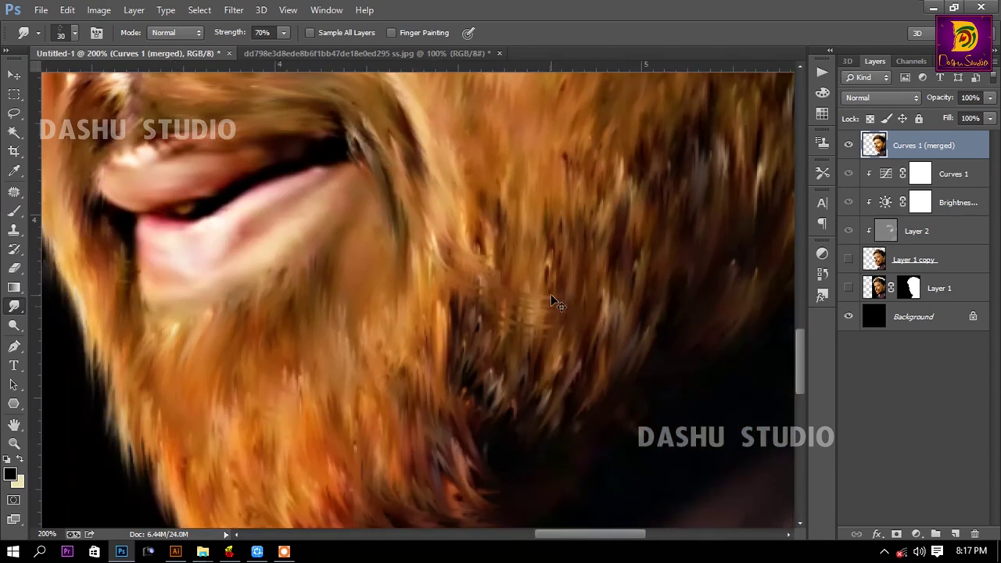
key(ctrl+minus)
key(ctrl+minus)
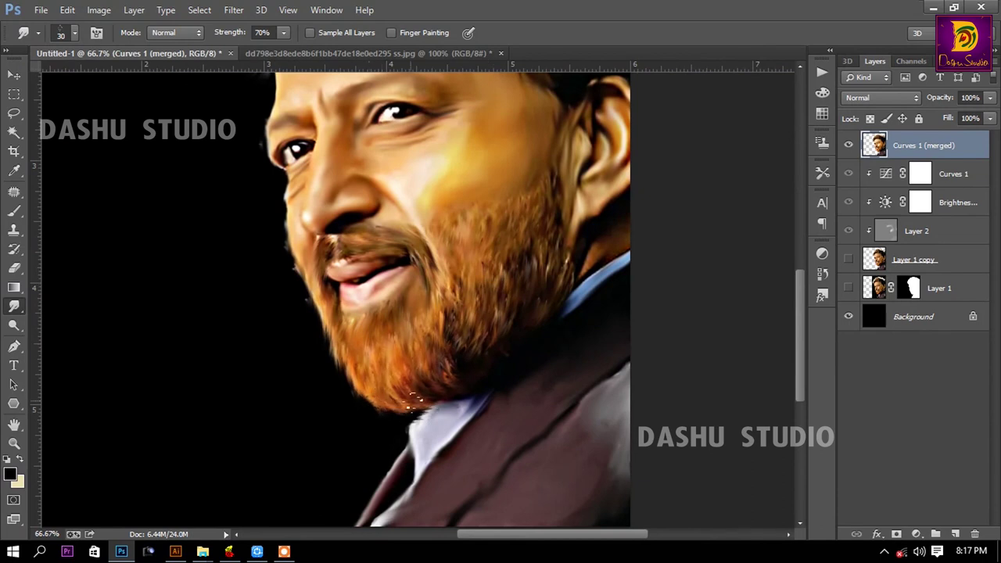
Step: Add a layer mask to the merged portrait layer and set up a small soft brush
key(z)
click(896, 534)
drag(301, 234, 681, 389)
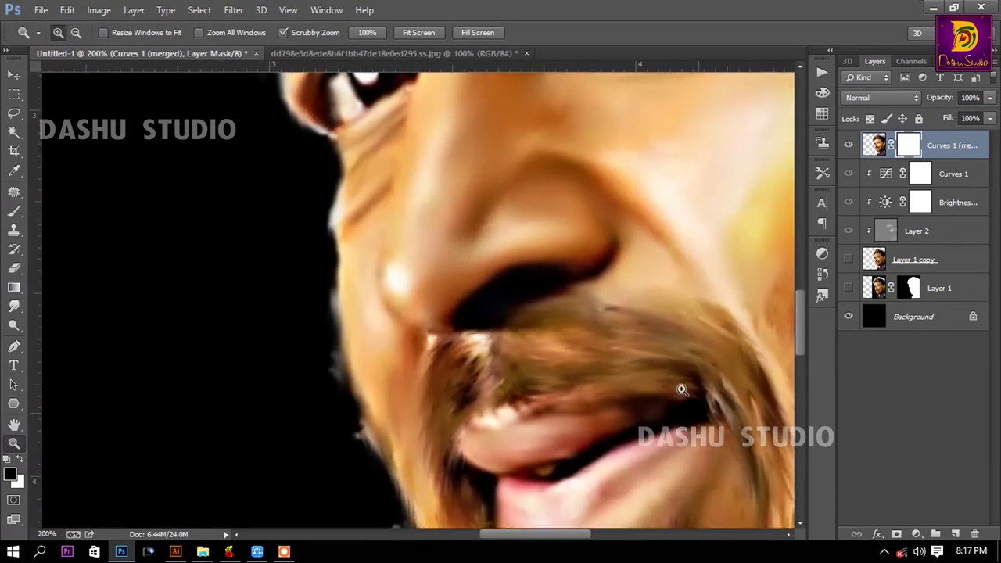
key(b)
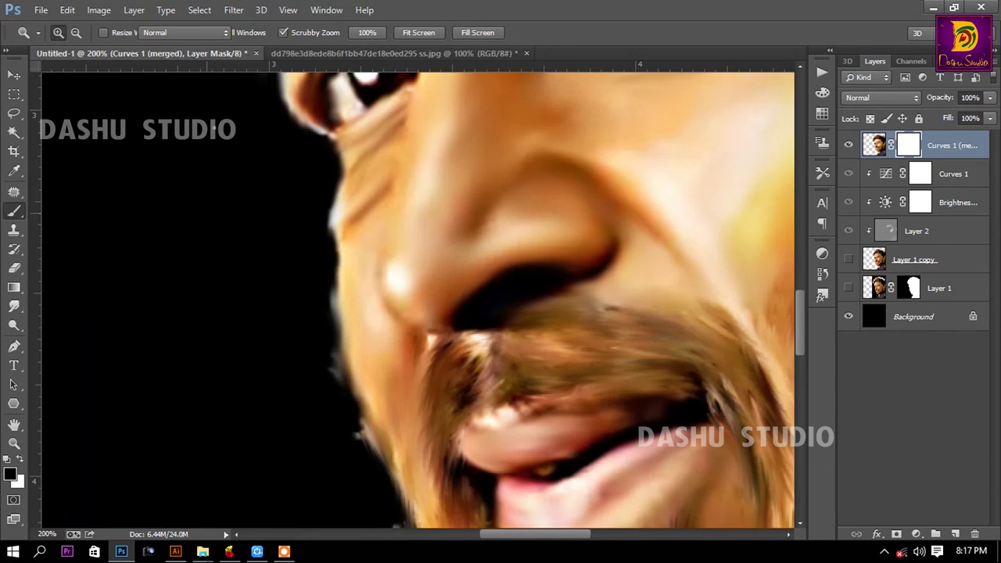
right_click(213, 127)
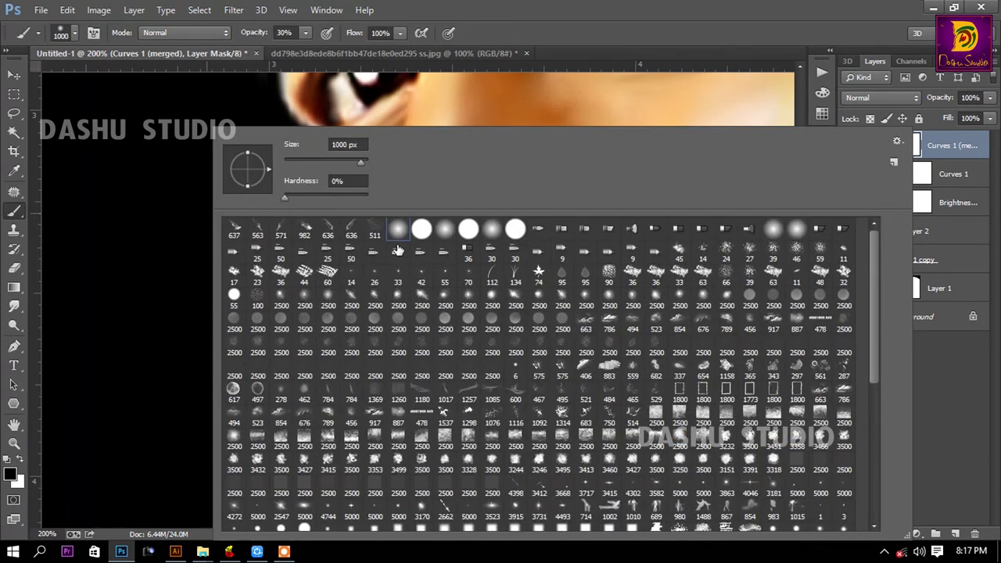
key(Return)
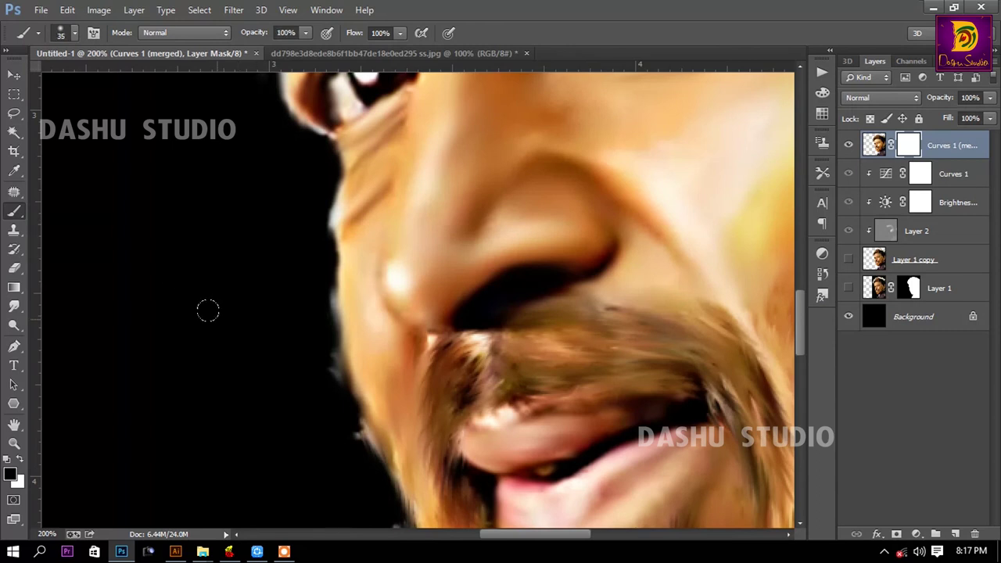
Step: Paint black along the face's left edge and beside the mouth to hide the light fringe
drag(340, 185, 330, 226)
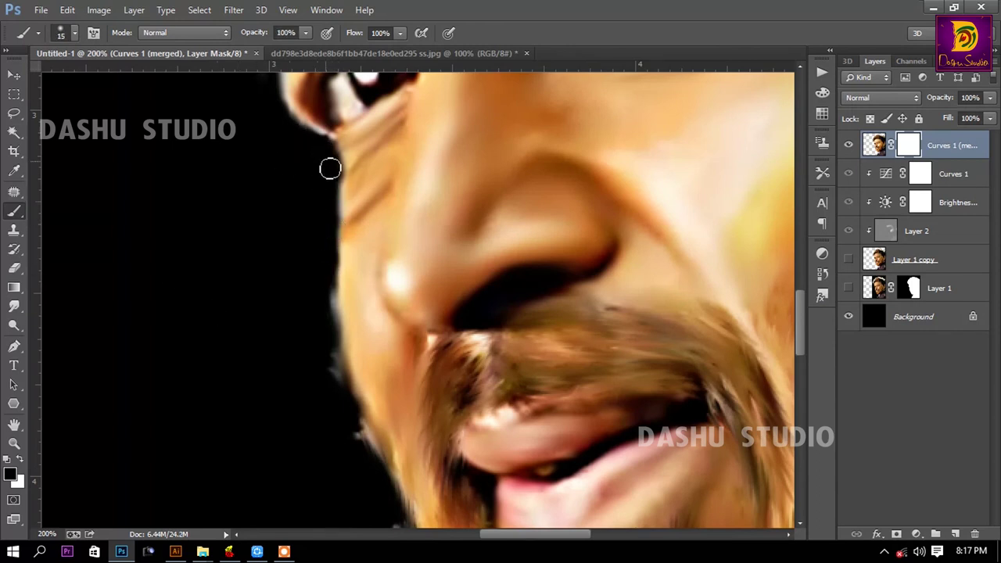
drag(331, 167, 331, 345)
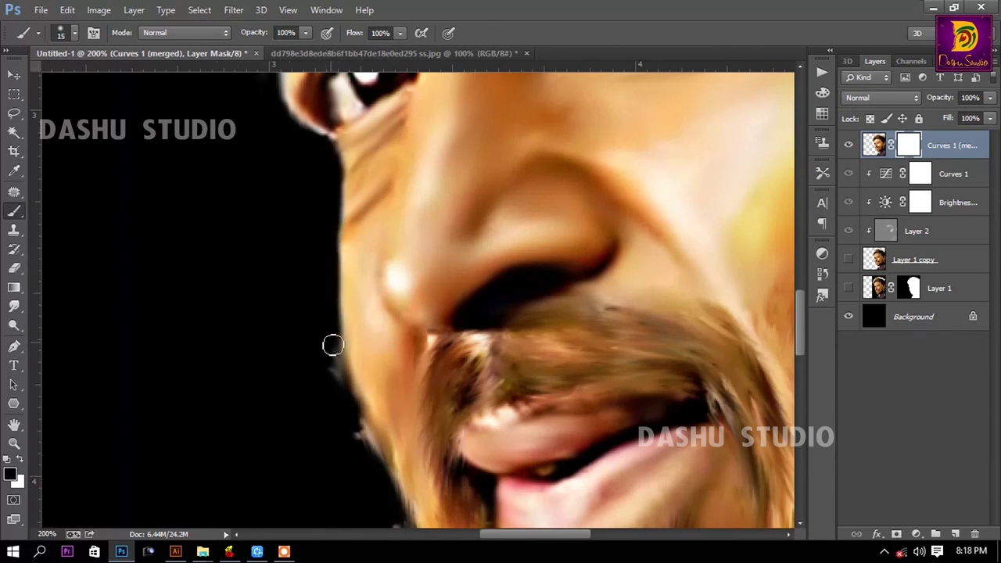
scroll(311, 211, down, 4)
drag(326, 193, 339, 230)
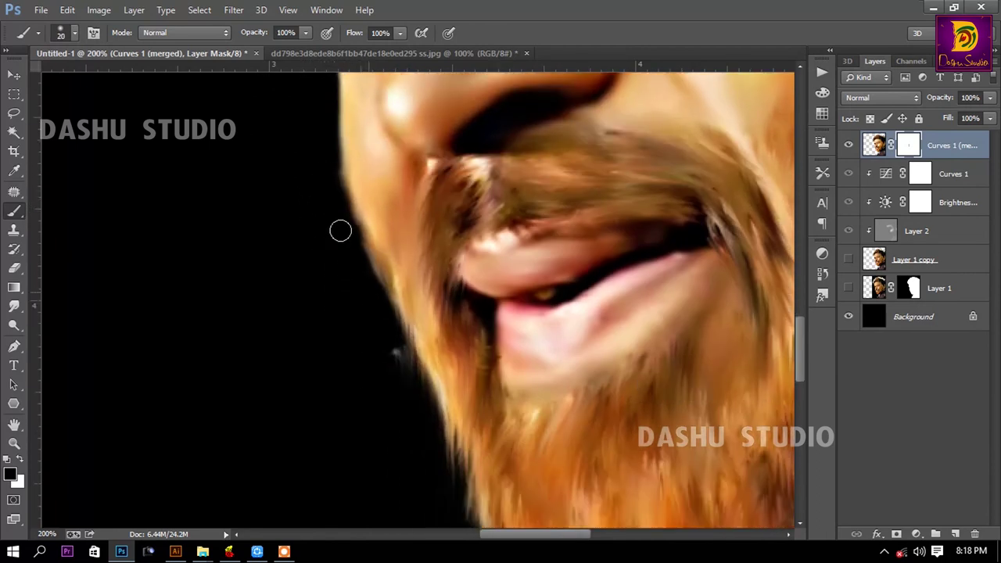
key(bracketright)
scroll(334, 384, up, 5)
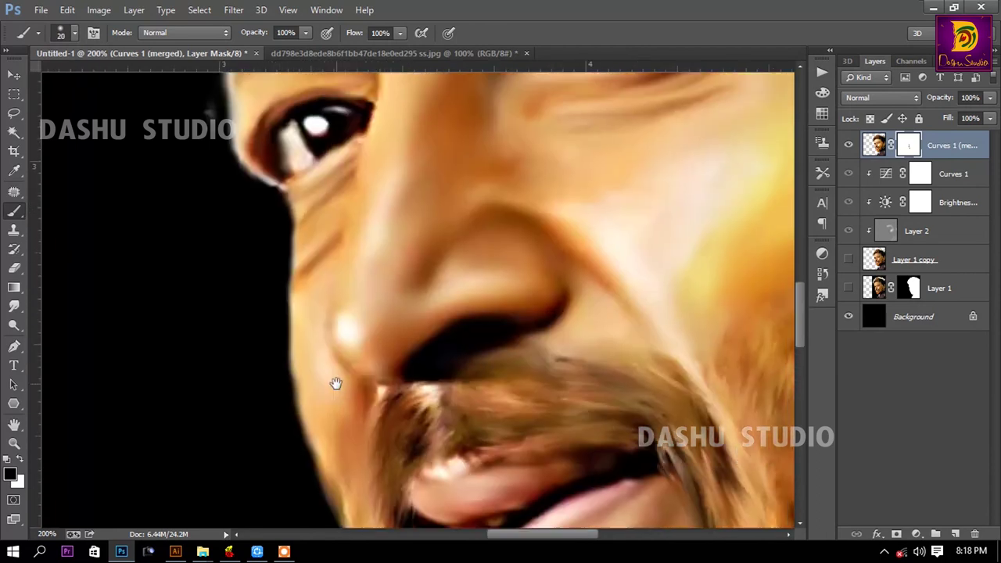
scroll(295, 352, up, 4)
key(z)
right_click(307, 250)
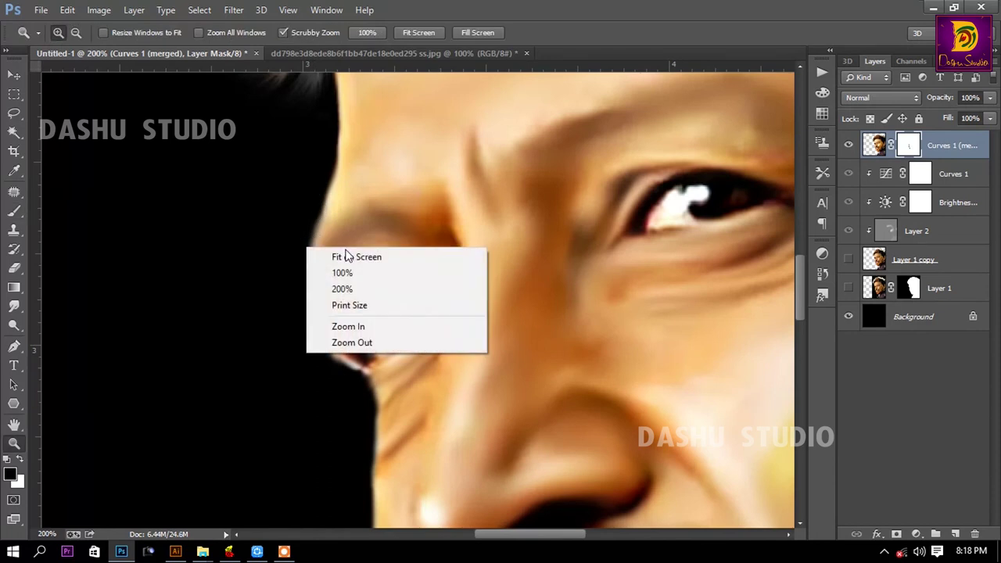
click(328, 258)
key(v)
key(z)
click(520, 395)
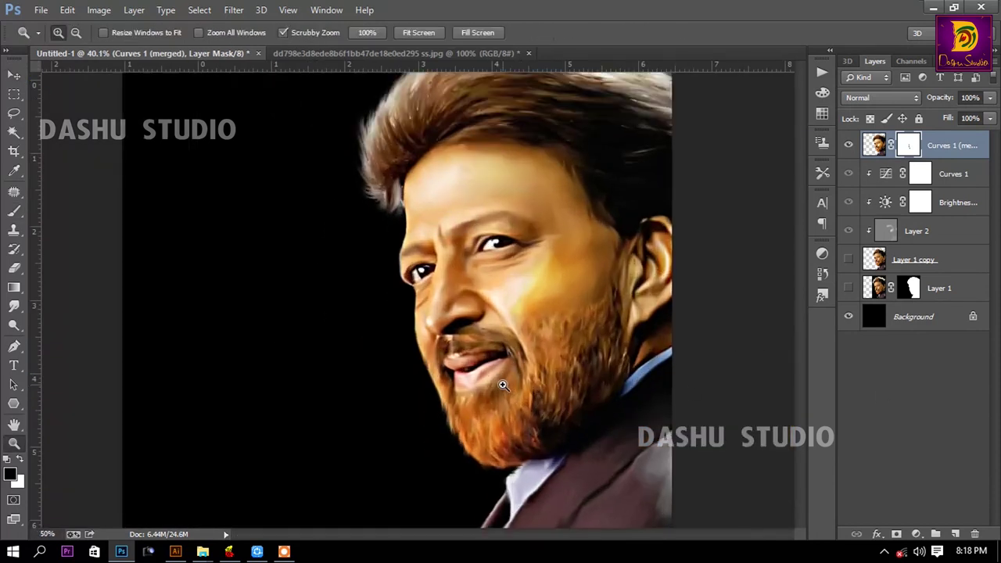
click(517, 376)
right_click(472, 351)
Step: Add a new empty layer on top and choose a 50 px hard brush
click(509, 359)
click(16, 76)
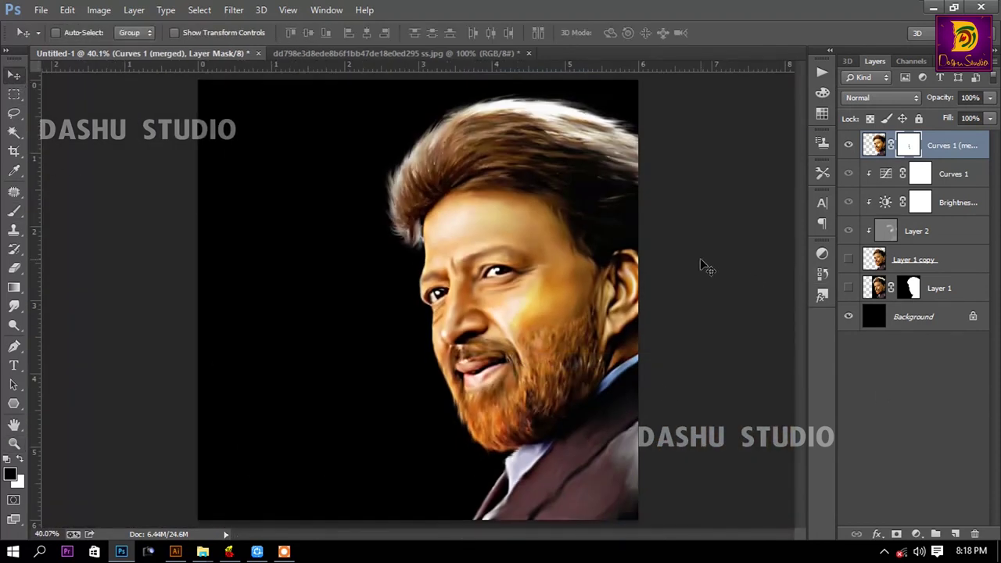
key(z)
click(576, 319)
key(ctrl+shift+alt+n)
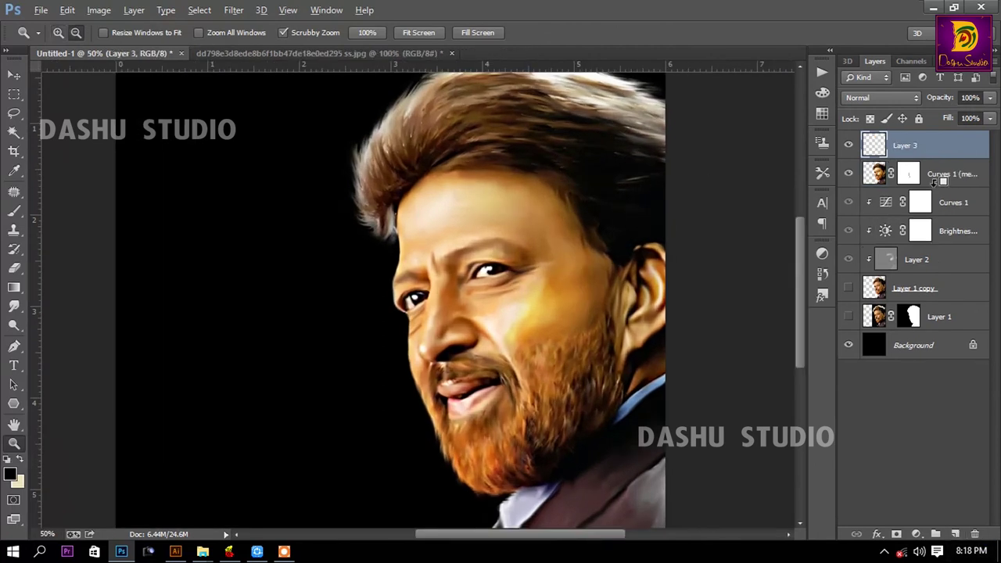
key(b)
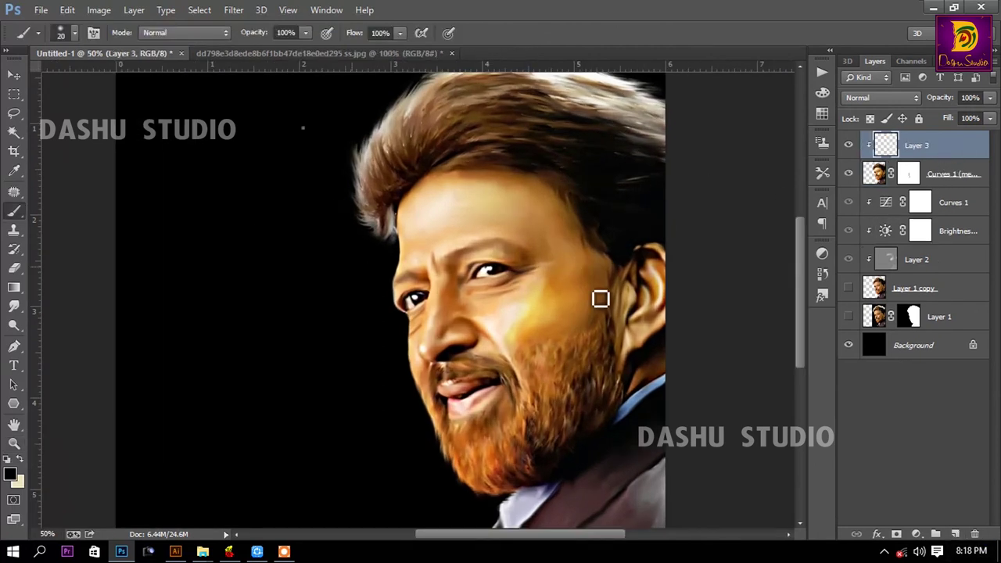
right_click(600, 299)
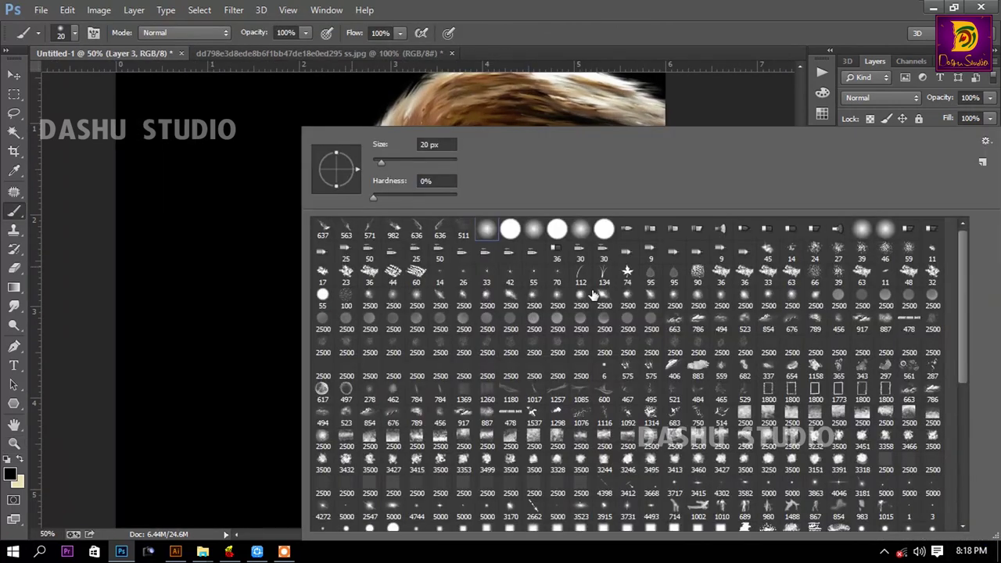
scroll(618, 344, down, 2)
scroll(626, 368, down, 2)
scroll(631, 377, down, 1)
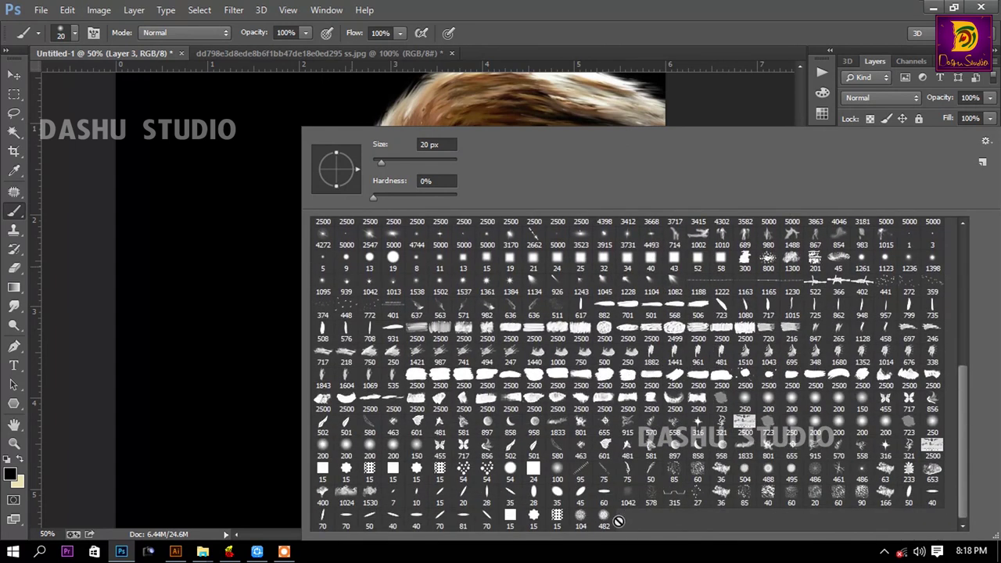
click(901, 492)
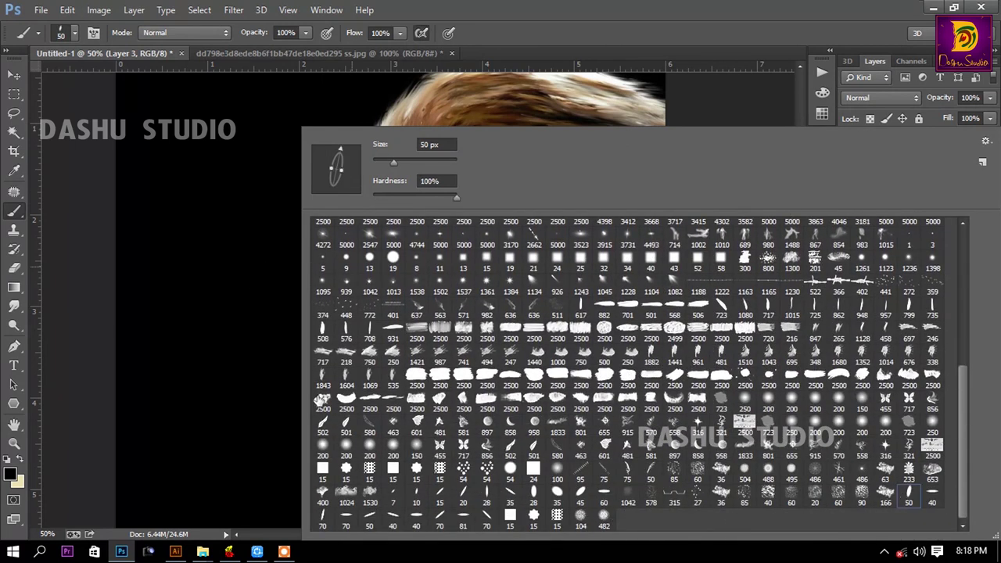
key(Return)
Step: Sample the orange skin tone from the cheek and paint trial orange strokes there
drag(499, 219, 521, 219)
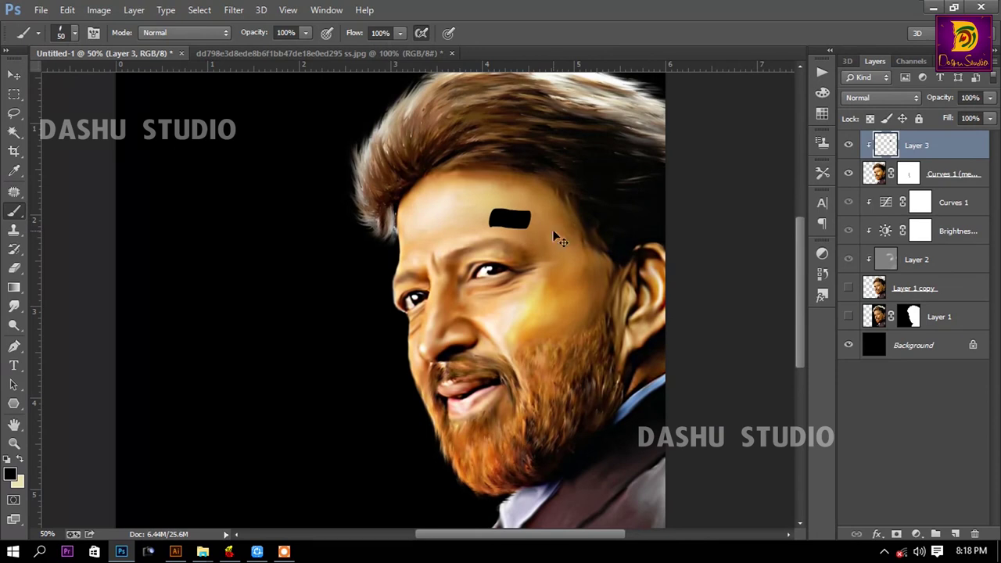
key(ctrl+z)
click(577, 302)
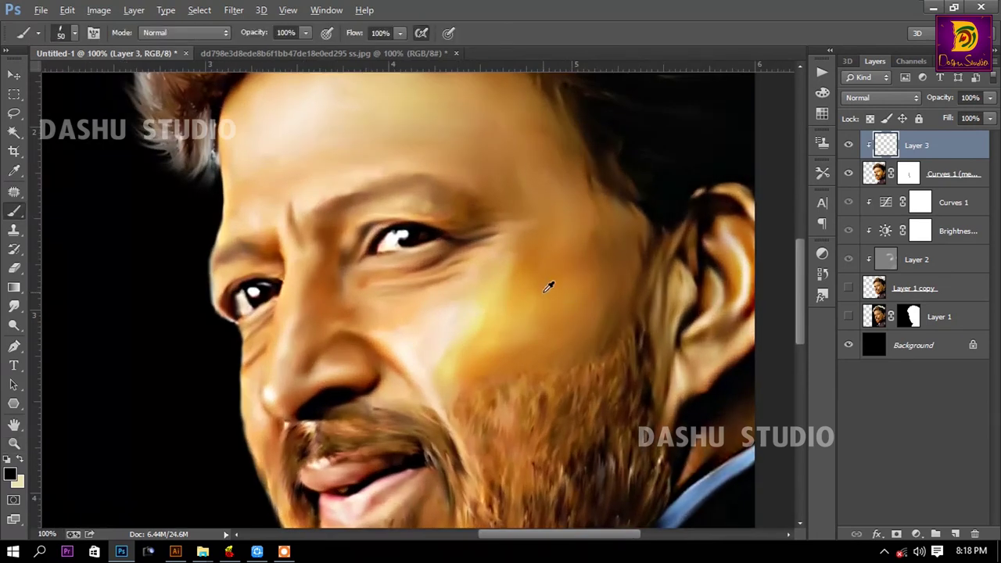
alt+click(549, 287)
mouse_move(481, 321)
mouse_down()
mouse_move(576, 302)
mouse_move(492, 286)
mouse_up()
drag(454, 336, 597, 313)
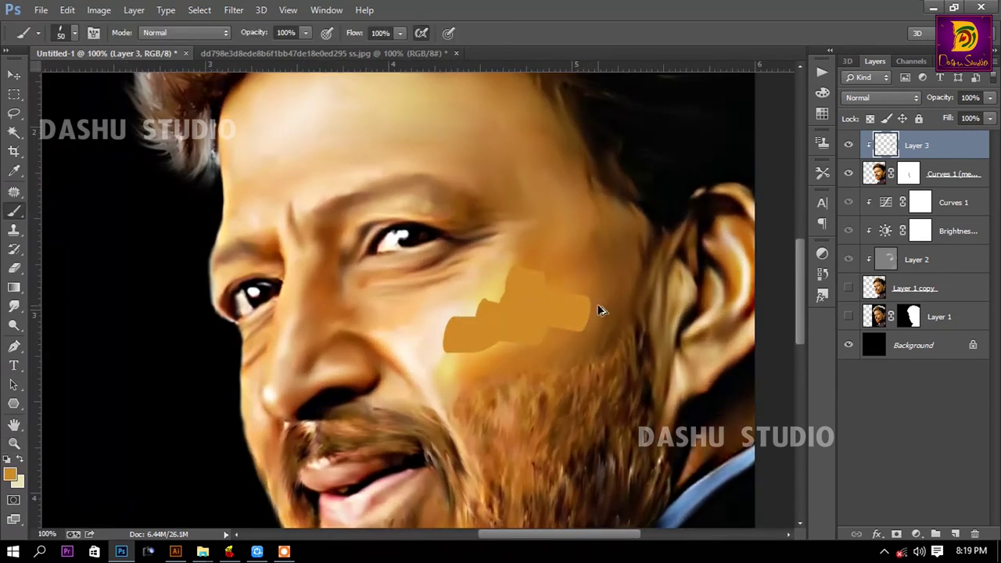
key(ctrl+z)
drag(506, 335, 559, 289)
Step: Cycle the trial layer through blend modes and paint a faint light stroke on the cheek
click(881, 98)
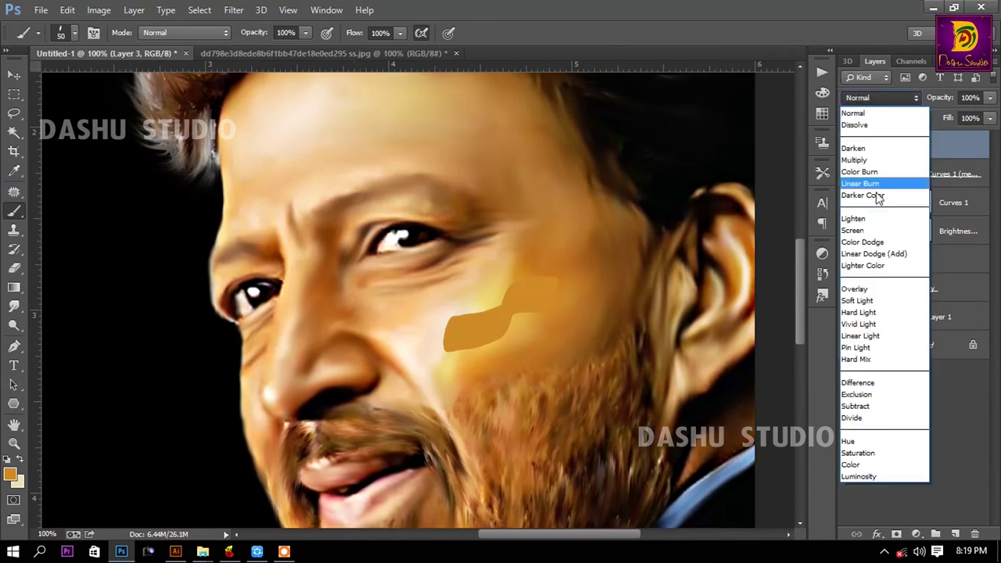
click(869, 238)
key(Down)
key(Down)
key(Down)
key(Down)
key(Down)
key(Down)
key(Down)
key(Down)
key(Down)
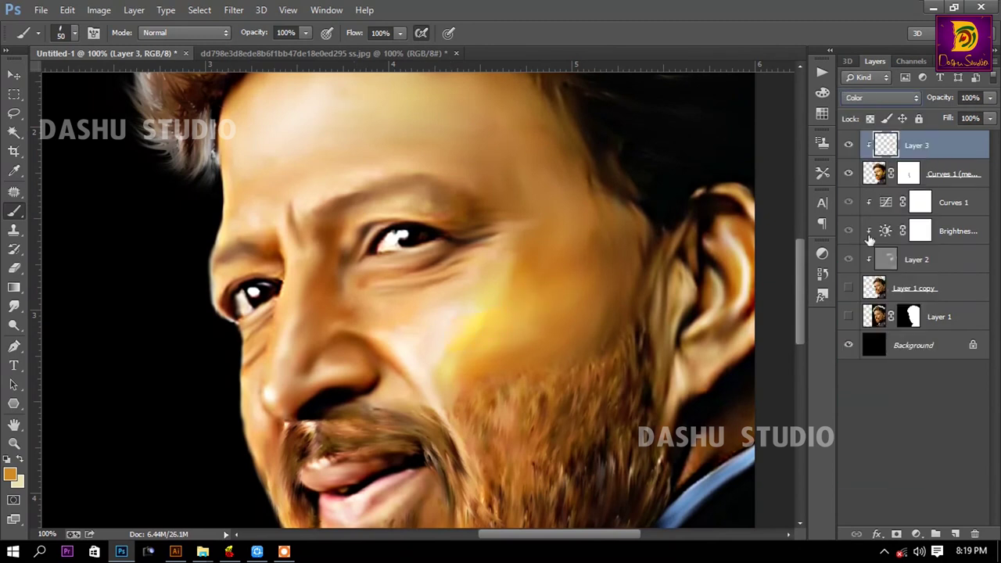
key(Down)
key(Down)
drag(537, 227, 567, 270)
Step: Delete the trial colour layer, add a fresh Layer 3 and pick a textured splash brush
key(Delete)
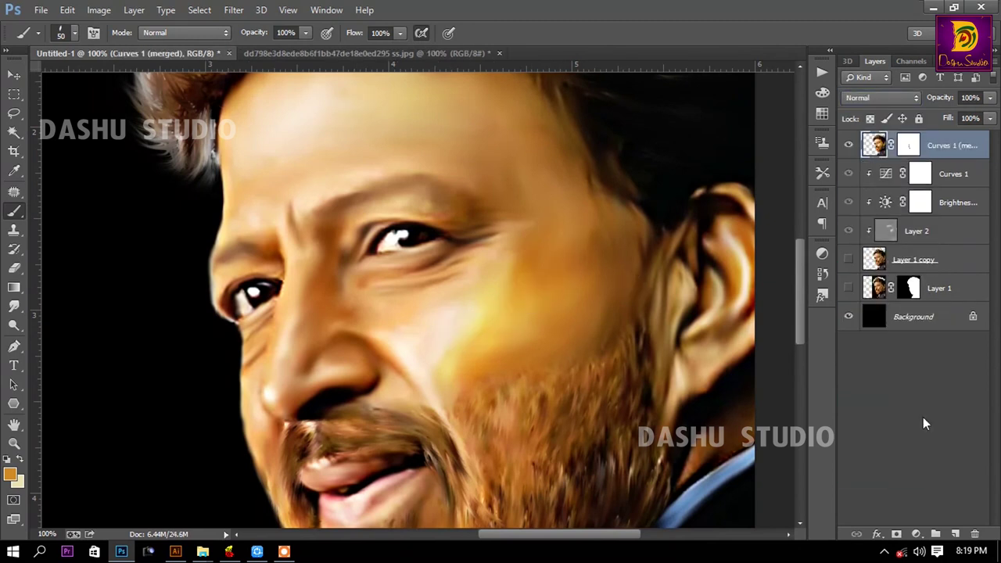
click(956, 533)
right_click(528, 314)
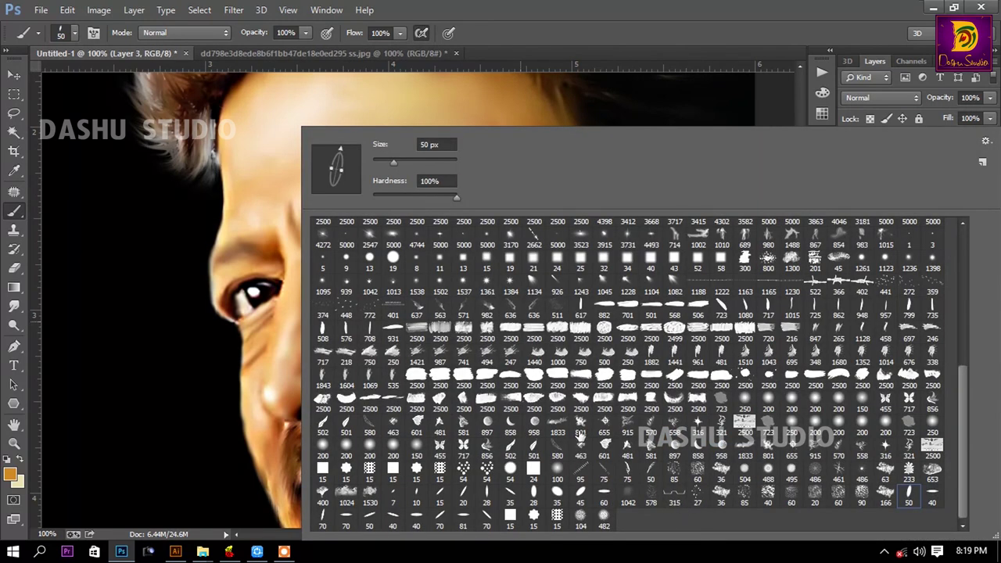
click(580, 426)
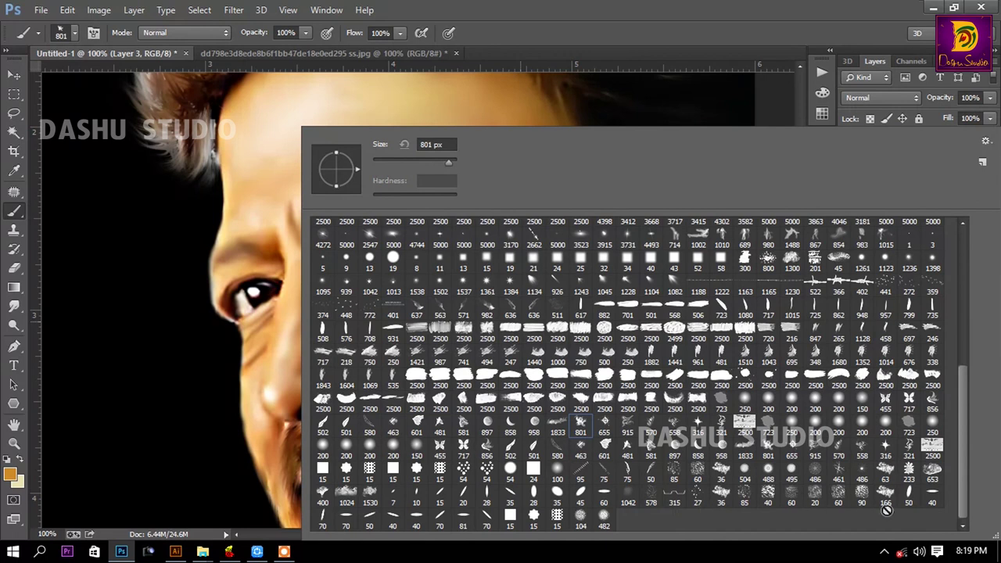
scroll(678, 330, up, 3)
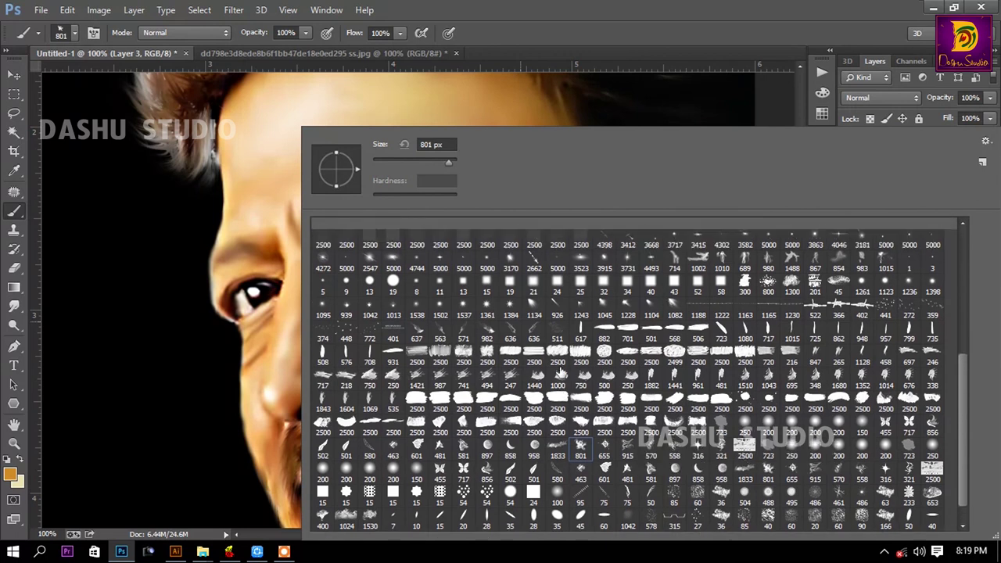
scroll(465, 268, up, 2)
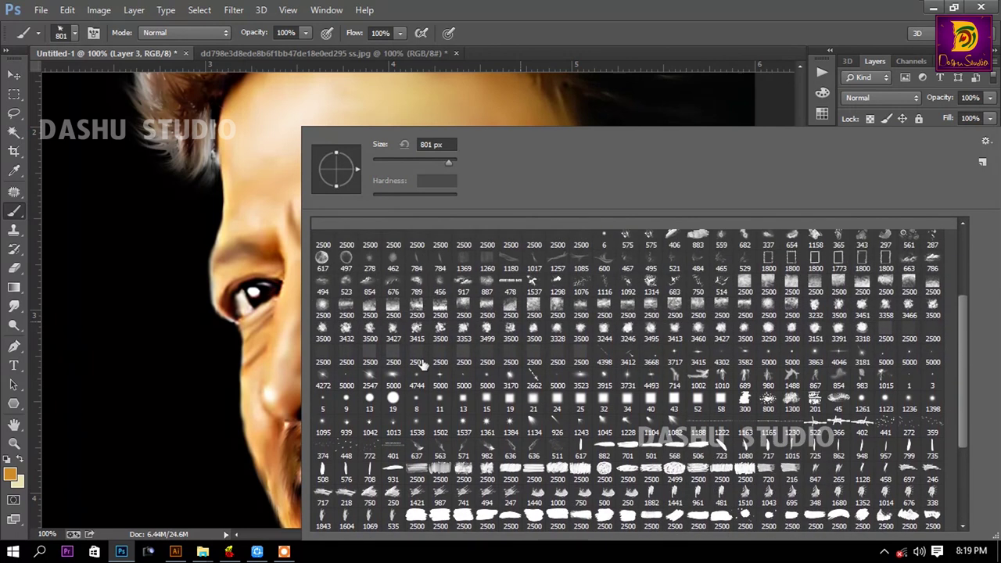
scroll(466, 362, up, 2)
double_click(393, 354)
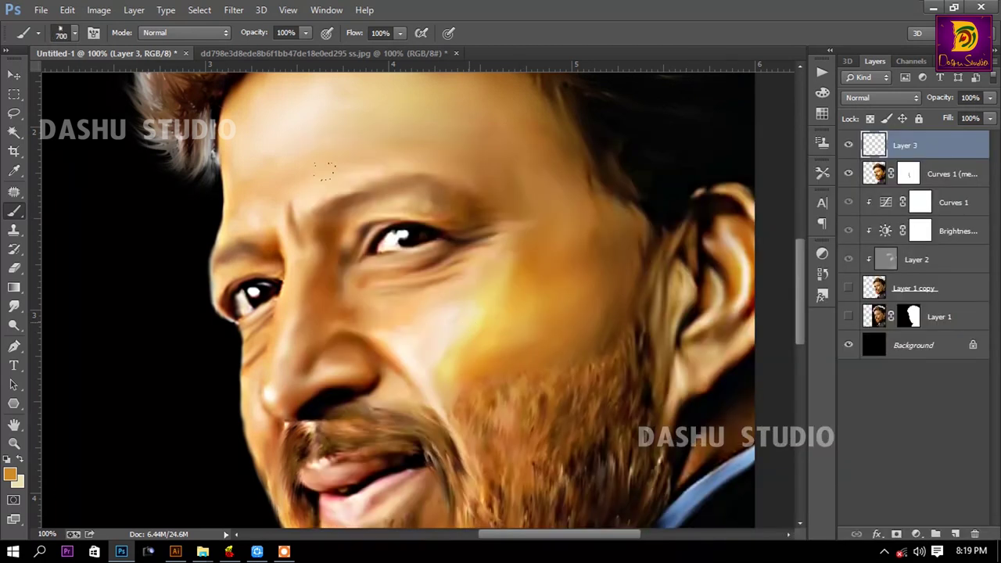
Step: Paint an orange patch on the cheek on Layer 3, discarding the trial strokes
drag(456, 321, 547, 293)
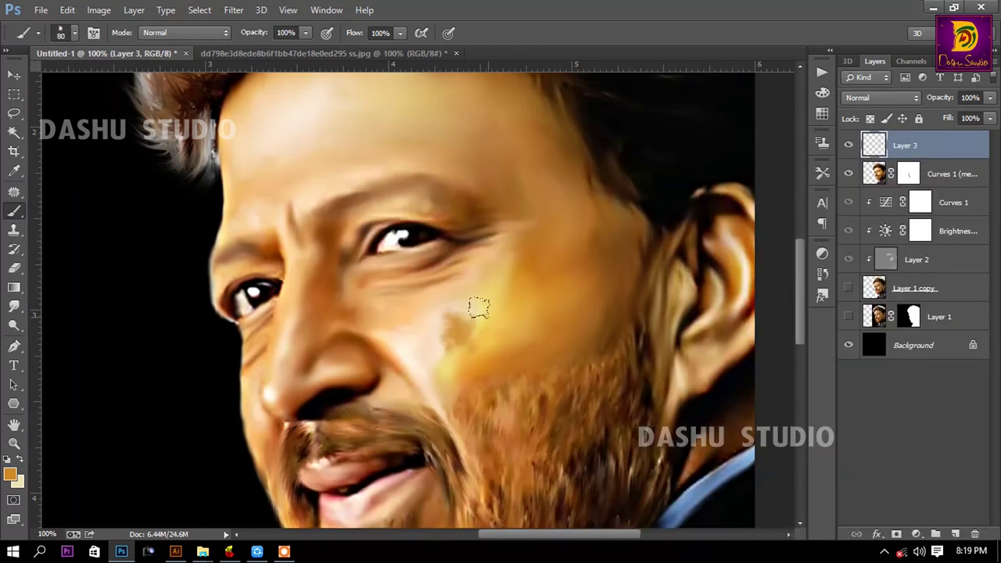
key(ctrl+z)
click(888, 178)
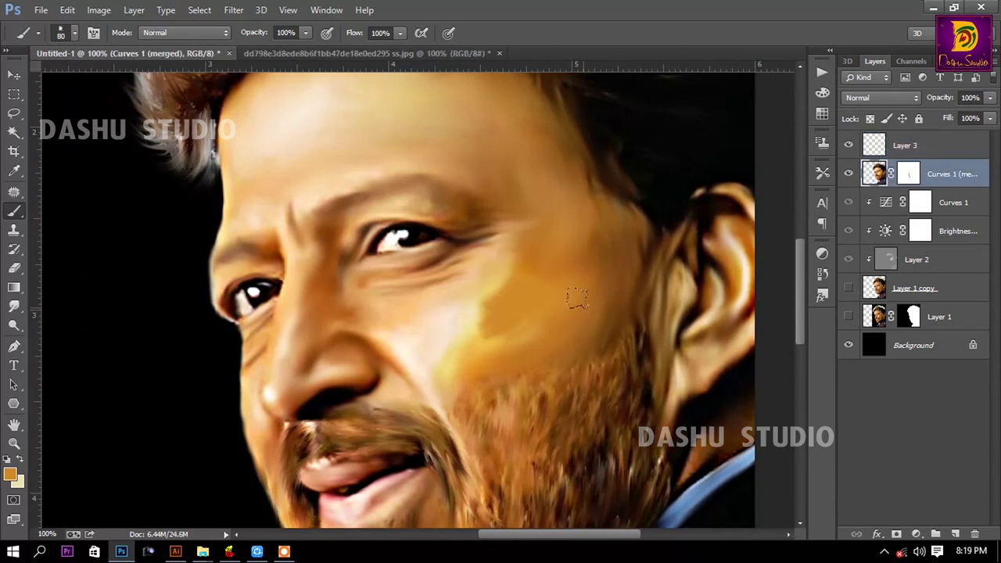
drag(451, 341, 510, 320)
key(ctrl+z)
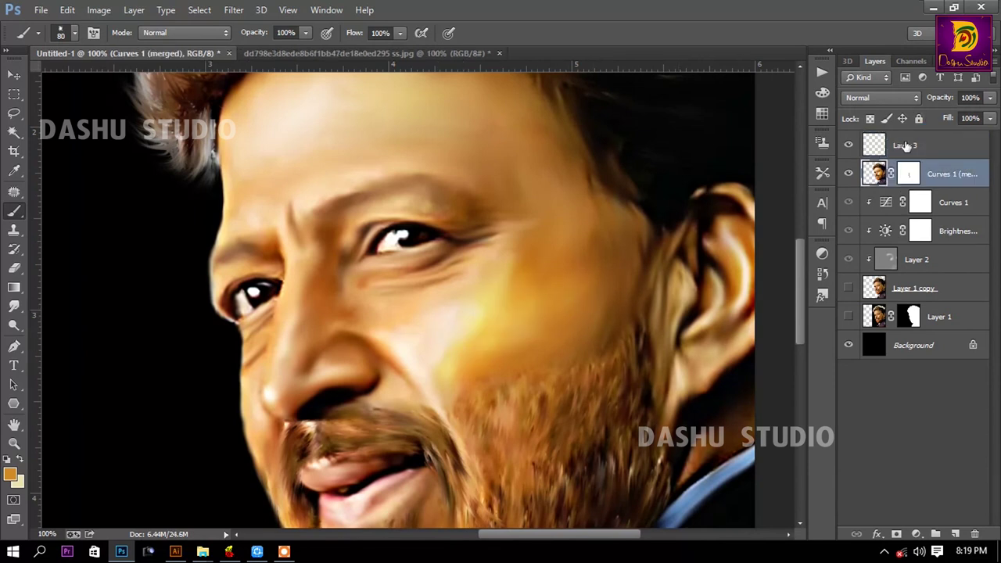
click(907, 145)
drag(446, 346, 501, 313)
Step: Set Layer 3 to Soft Light and paint soft orange over the forehead and cheek near the ear
click(879, 98)
click(874, 416)
key(Down)
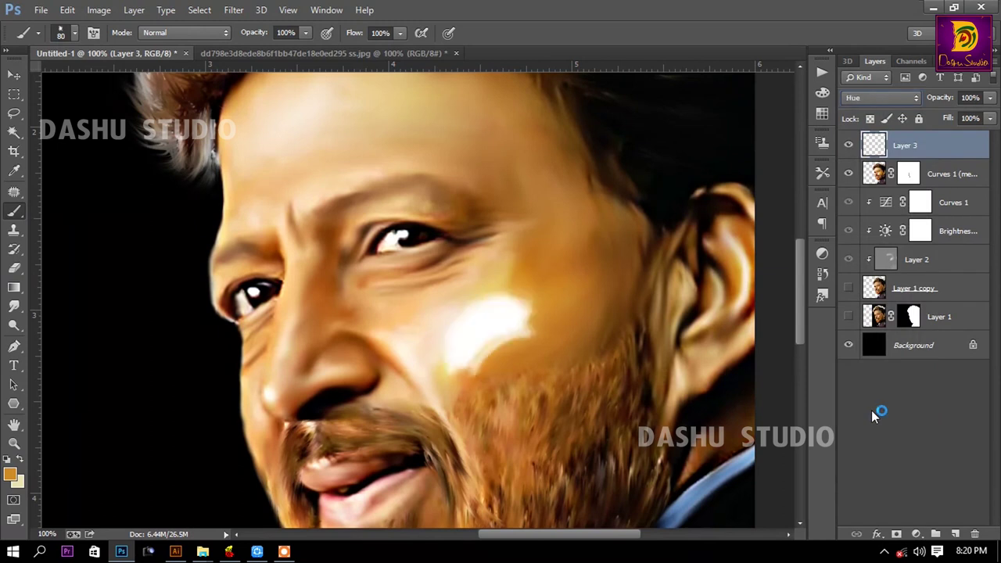
key(Up)
key(Up)
key(Up)
key(Up)
key(Up)
key(Up)
key(Up)
key(Up)
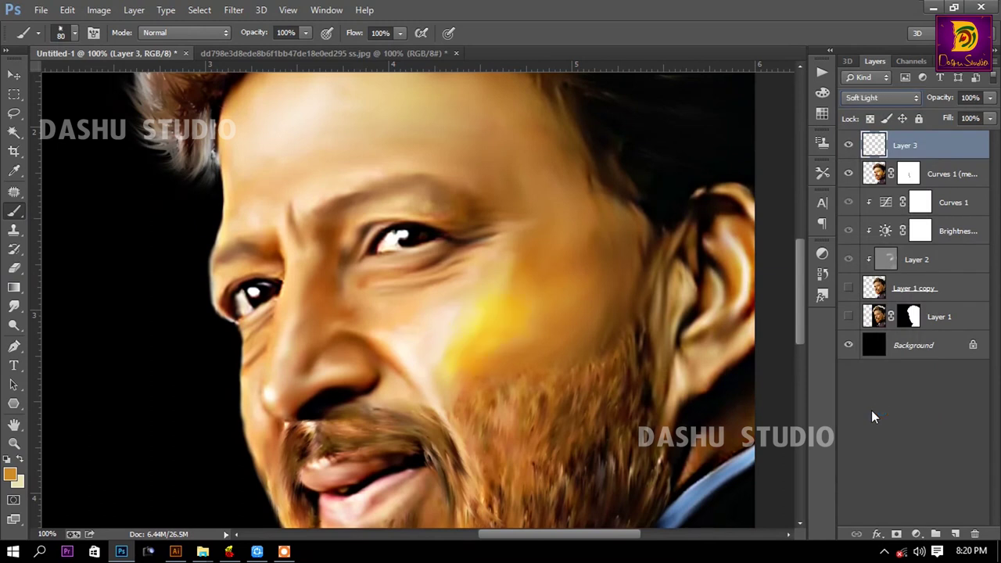
scroll(600, 356, up, 2)
drag(548, 188, 345, 164)
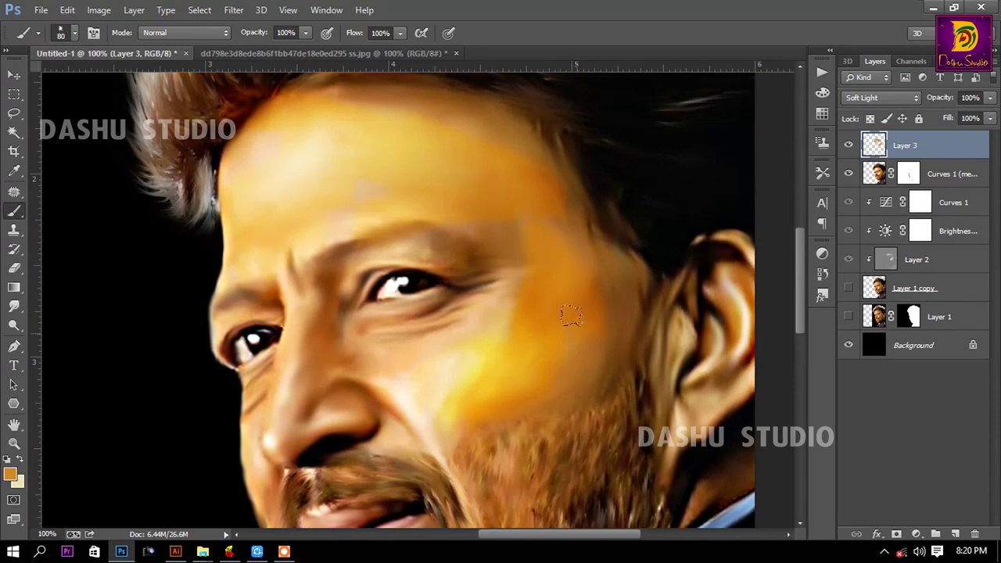
drag(568, 313, 598, 410)
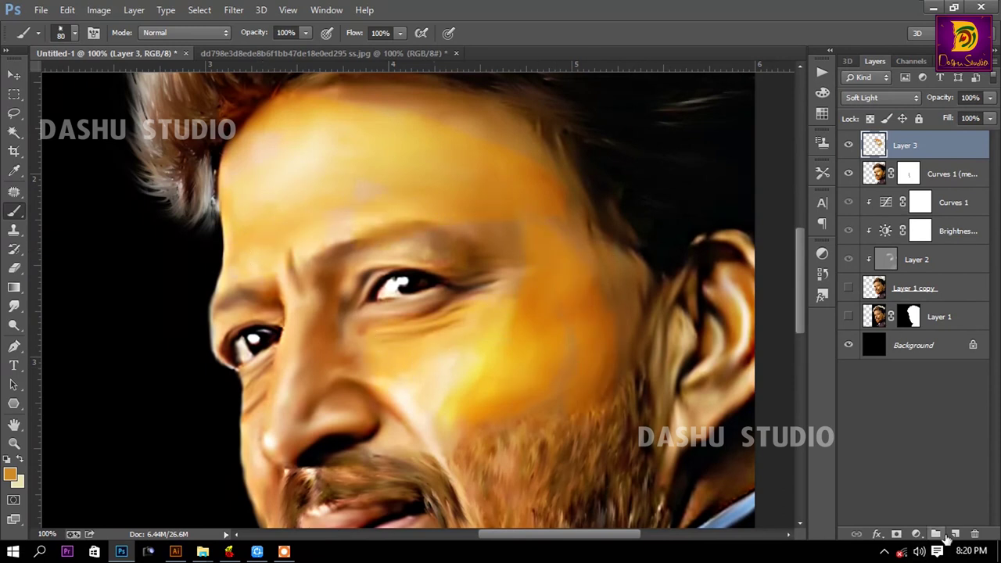
Step: On a new Layer 4, paint pale cream highlight patches on the cheeks, forehead and nose
click(955, 533)
alt+click(441, 374)
drag(384, 337, 446, 348)
drag(492, 325, 539, 328)
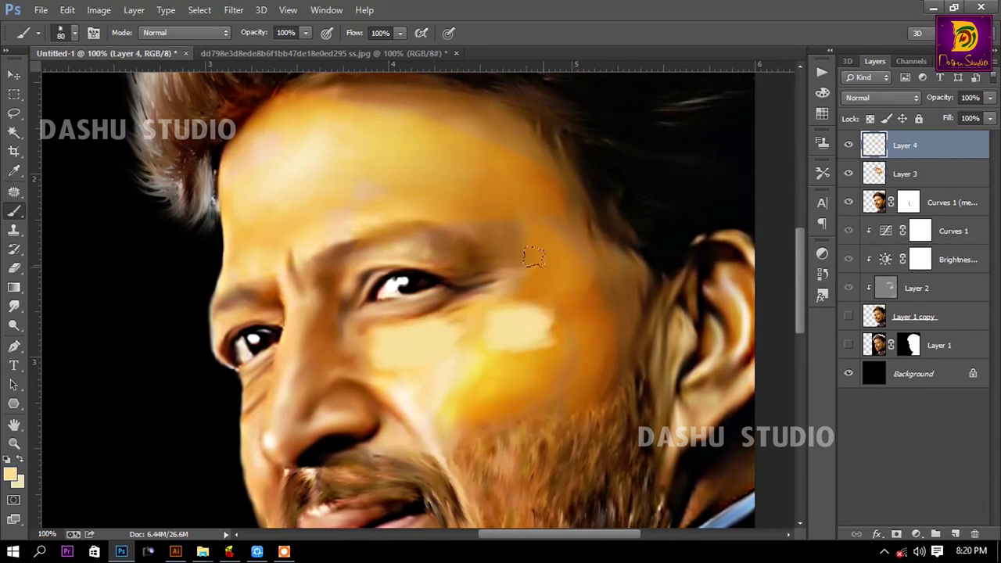
drag(508, 383, 582, 313)
drag(383, 140, 426, 149)
drag(485, 176, 528, 191)
drag(354, 205, 288, 121)
drag(307, 360, 290, 419)
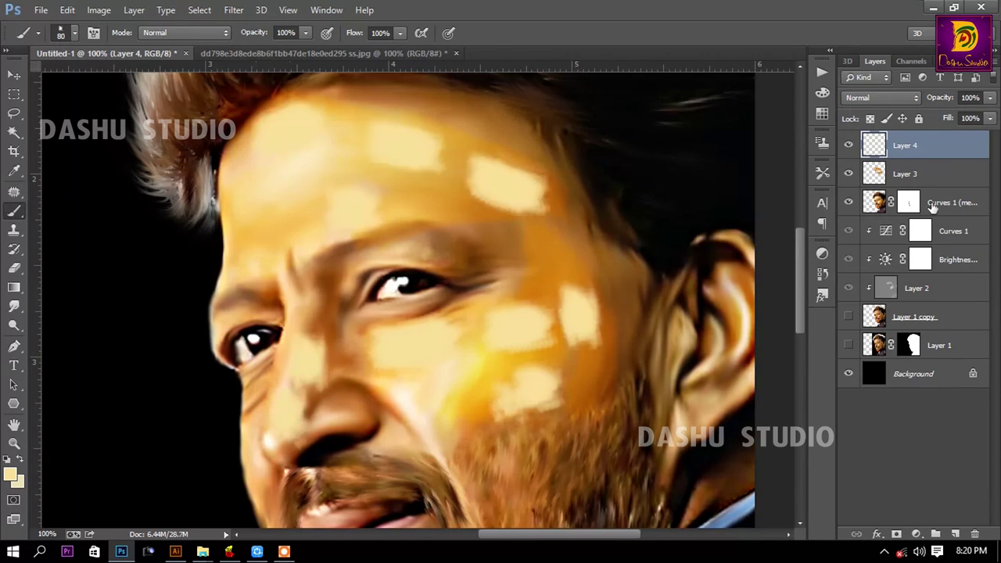
Step: Set Layer 4 to Soft Light blending at 43% opacity
click(886, 97)
click(854, 163)
click(880, 97)
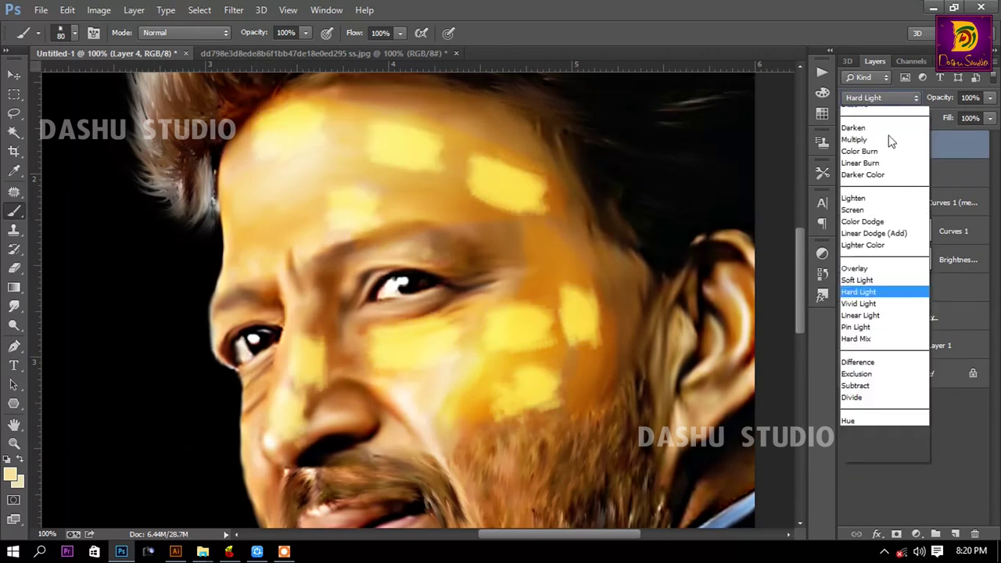
click(861, 282)
key(ctrl+minus)
key(ctrl+minus)
key(ctrl+minus)
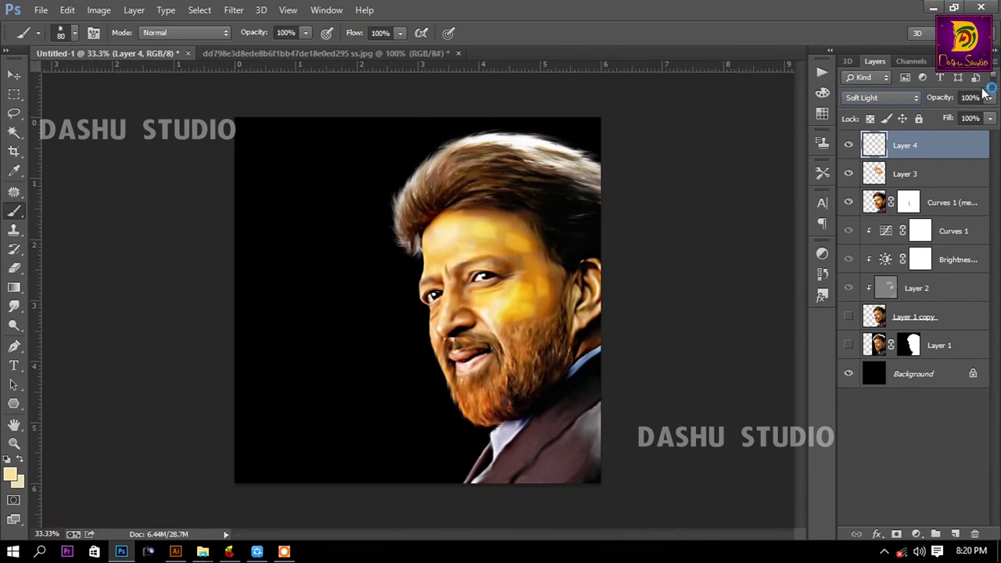
drag(990, 98, 951, 128)
Step: Lower Layer 3's opacity to 4%
click(950, 174)
drag(990, 98, 920, 117)
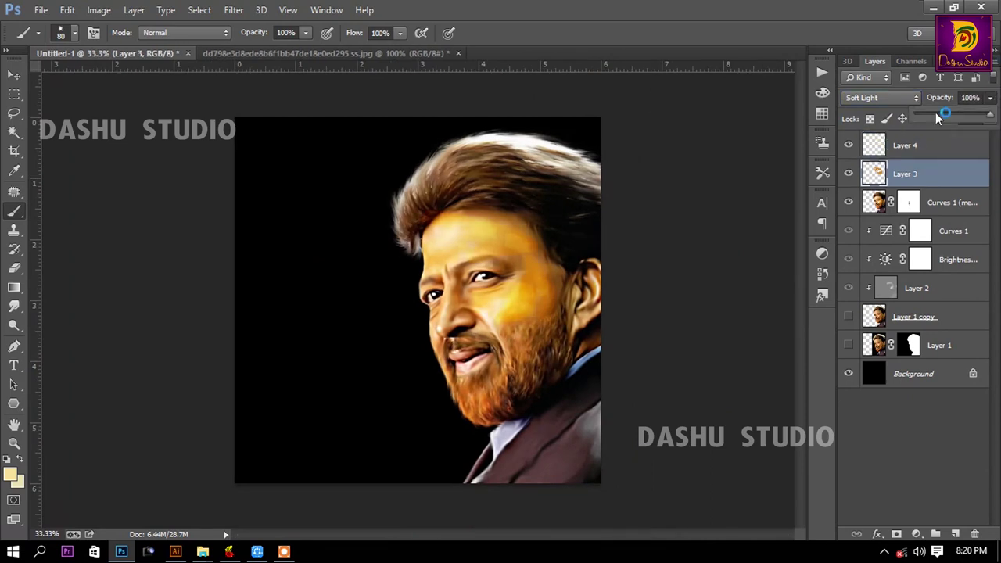
key(z)
drag(458, 149, 470, 149)
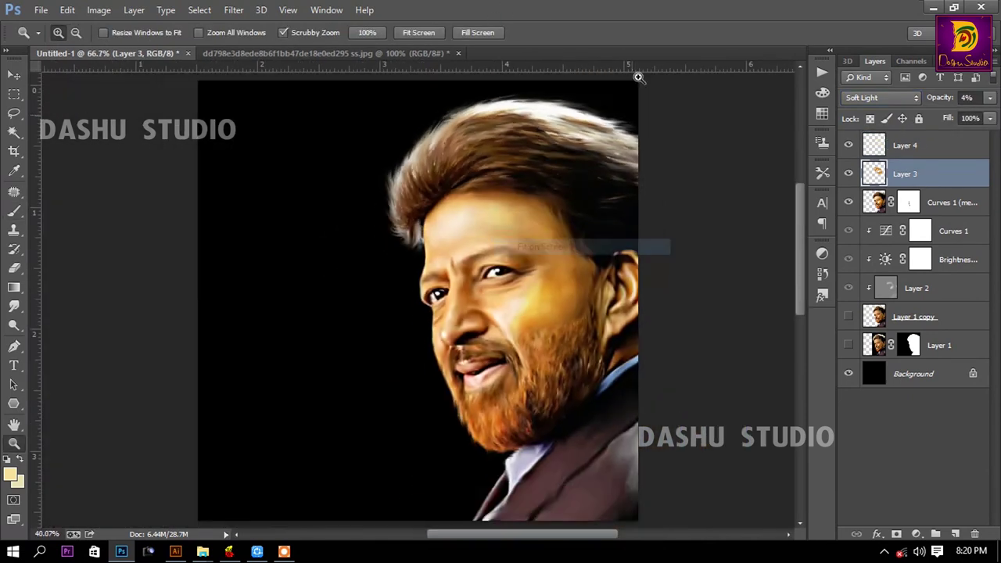
Step: Add an empty Layer 5 directly above the Background layer
click(939, 374)
key(ctrl+shift+alt+n)
key(b)
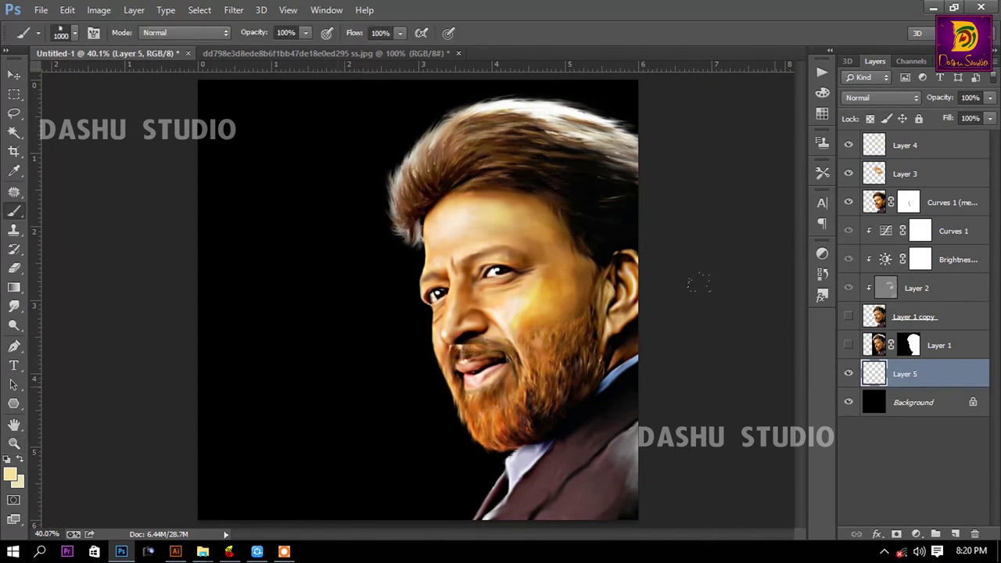
Step: Choose a saturated orange and paint smoky orange patches across Layer 5
click(10, 475)
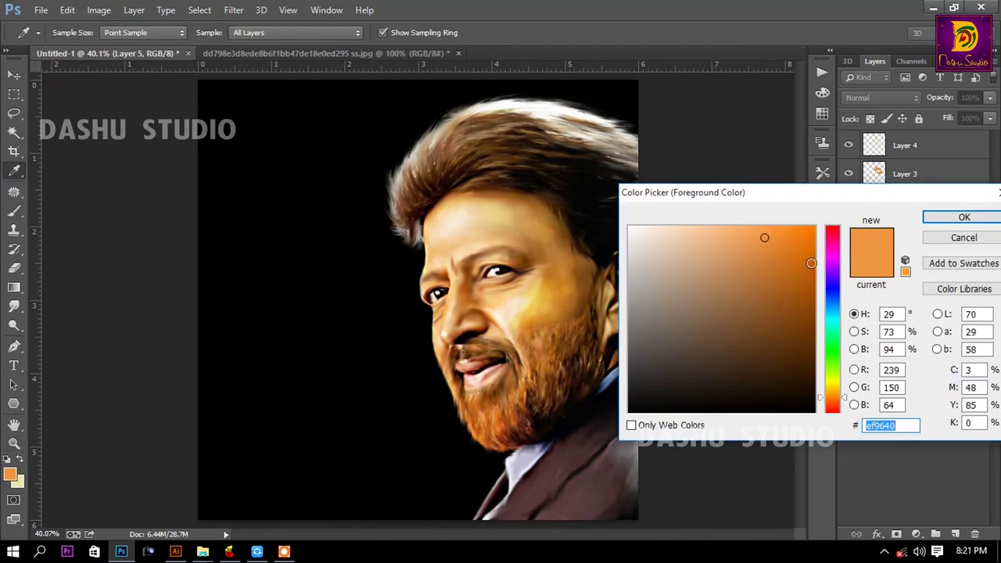
click(812, 249)
click(961, 216)
mouse_move(375, 274)
mouse_down()
mouse_move(327, 78)
mouse_move(625, 102)
mouse_up()
drag(313, 234, 227, 438)
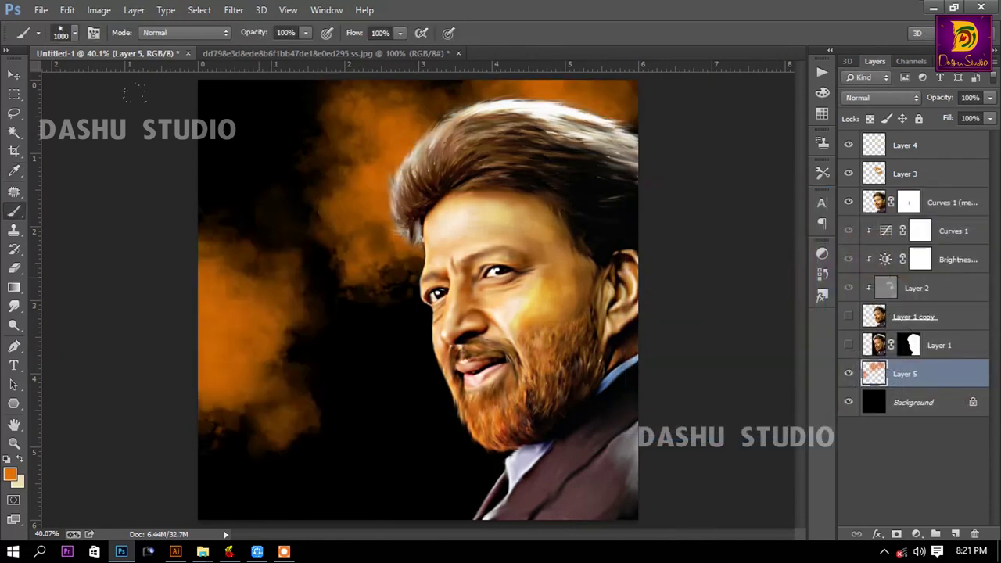
drag(219, 250, 258, 94)
drag(376, 485, 501, 266)
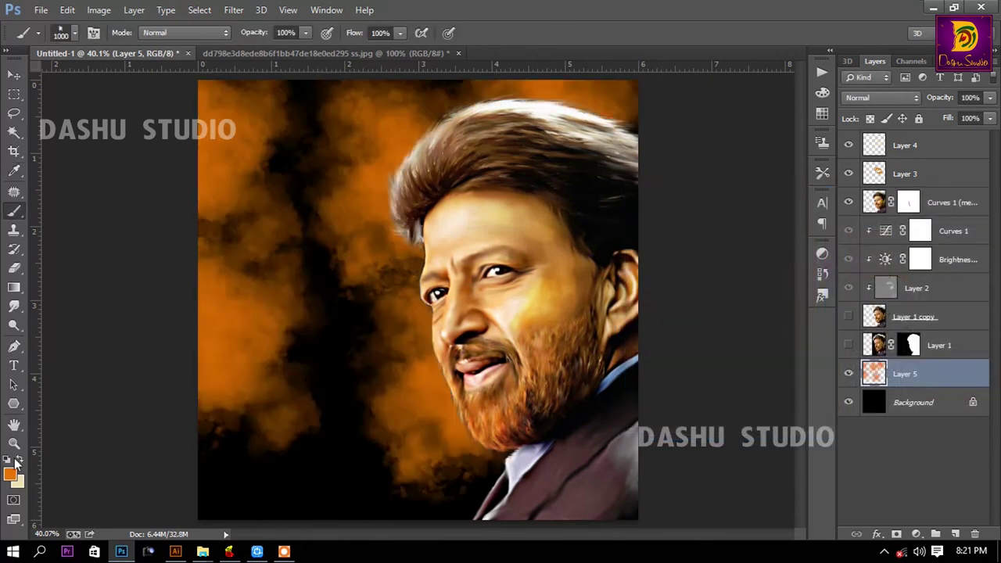
Step: Set a strong red as the background colour
click(17, 479)
click(798, 270)
click(890, 222)
click(961, 217)
Step: On a new Layer 6, cover the dark background areas with red smoke strokes
click(955, 534)
drag(367, 352, 348, 421)
key(x)
drag(211, 469, 352, 438)
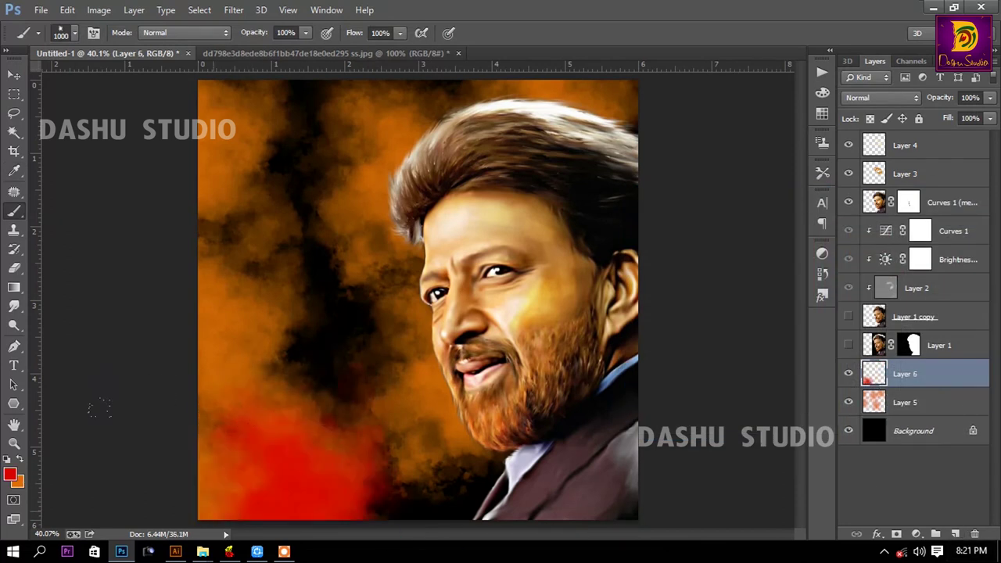
drag(368, 501, 393, 429)
mouse_move(252, 227)
mouse_down()
mouse_move(313, 117)
mouse_move(234, 258)
mouse_up()
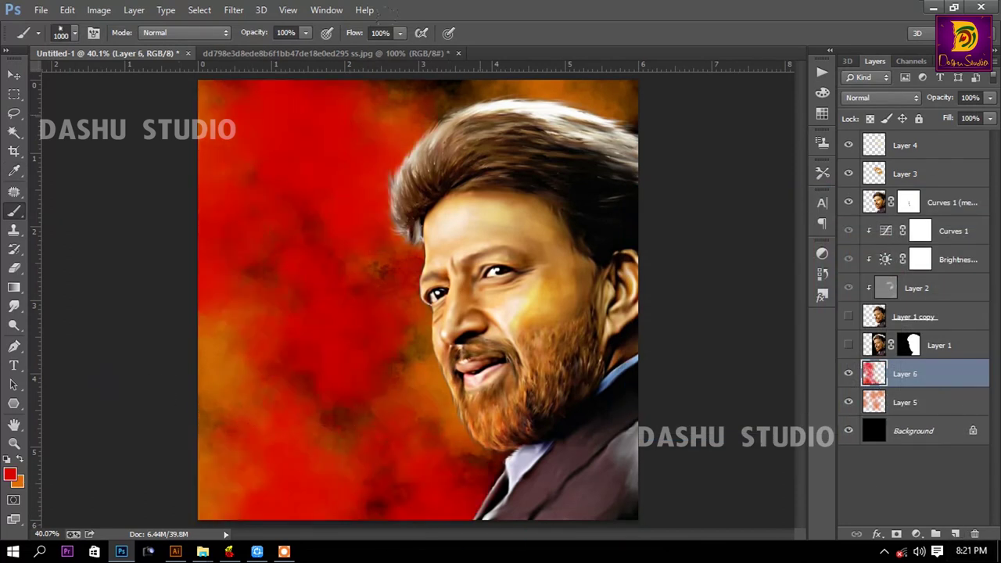
drag(407, 86, 454, 101)
drag(375, 281, 313, 301)
drag(367, 415, 305, 376)
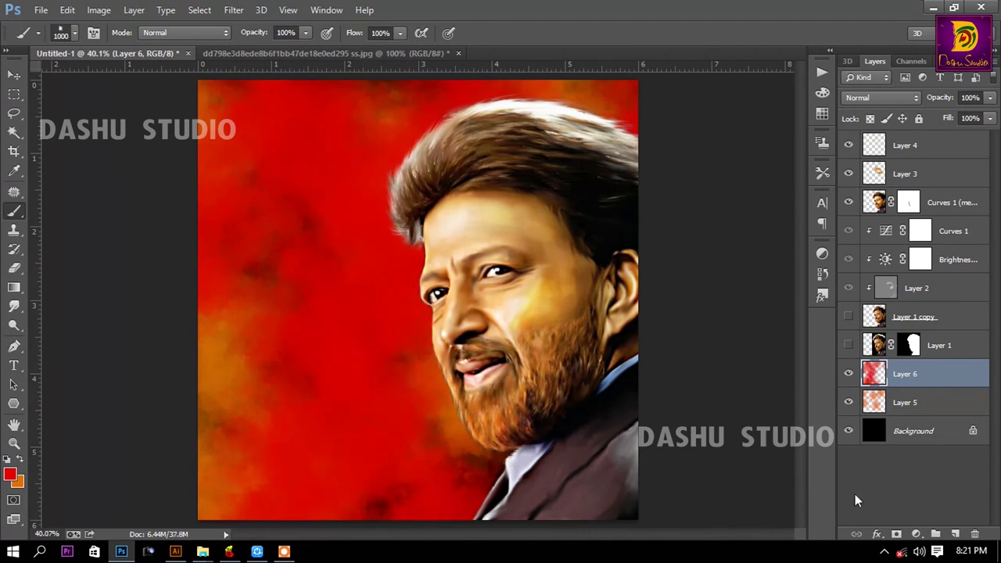
Step: Alternate orange and red strokes over the lower, upper-right and left background
key(x)
drag(274, 485, 422, 329)
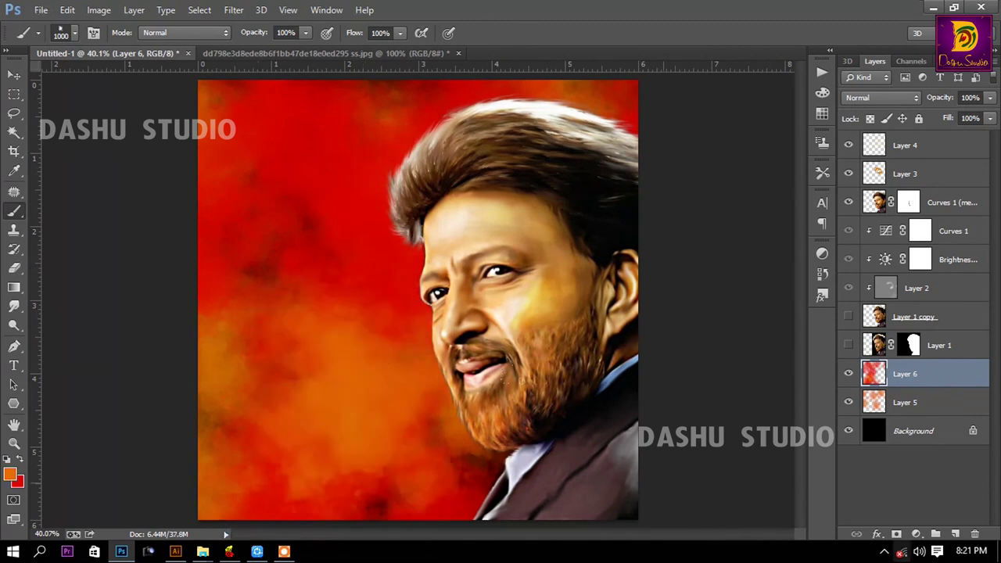
drag(517, 102, 626, 94)
drag(470, 501, 509, 457)
drag(235, 157, 328, 328)
key(x)
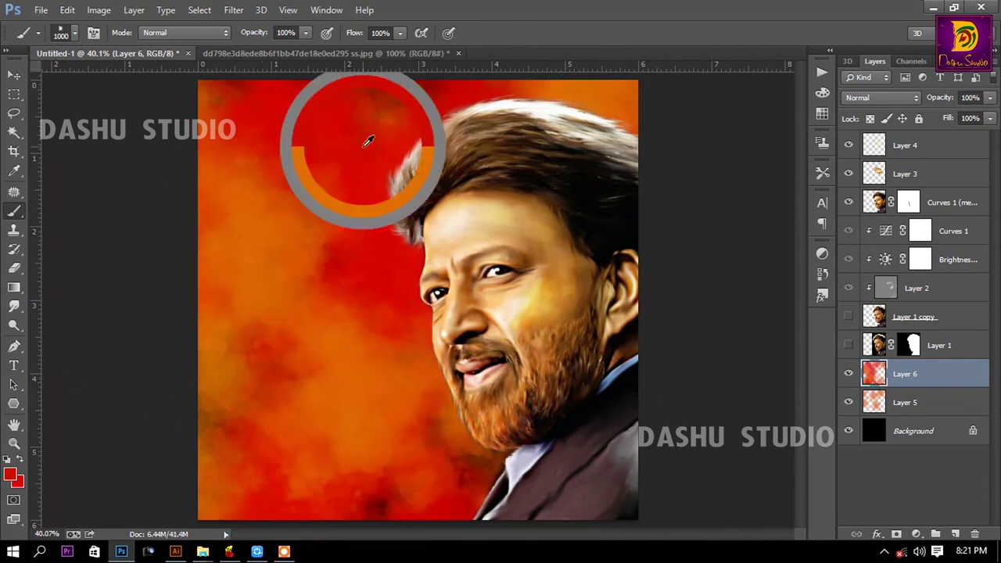
drag(235, 235, 297, 407)
drag(234, 445, 250, 509)
Step: Clip Layer 4 and Layer 3 to the layers beneath them
click(927, 149)
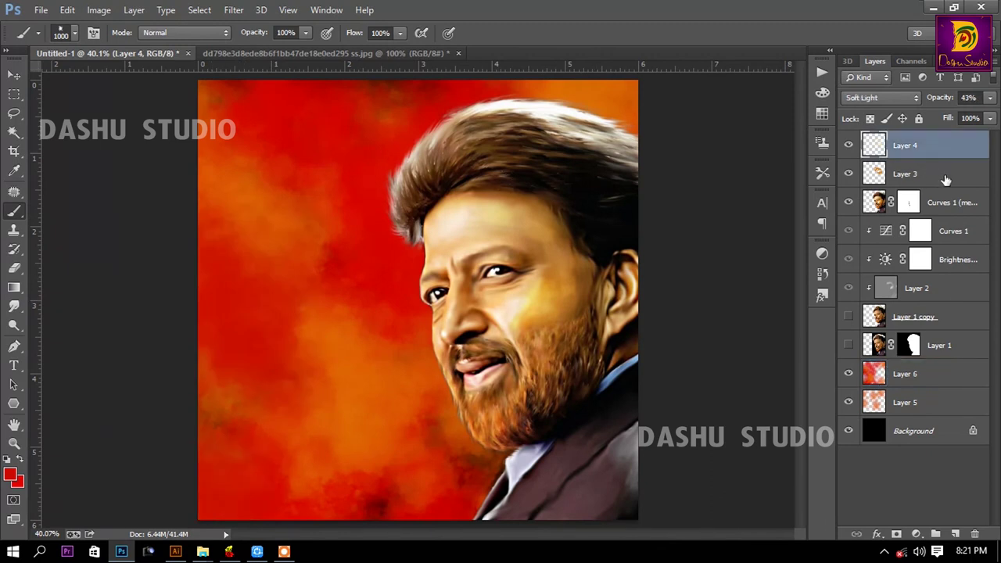
shift+click(943, 184)
right_click(947, 186)
click(696, 272)
Step: On a new clipped Layer 7, paint canvas-sampled orange over the hair
click(955, 534)
alt+click(978, 159)
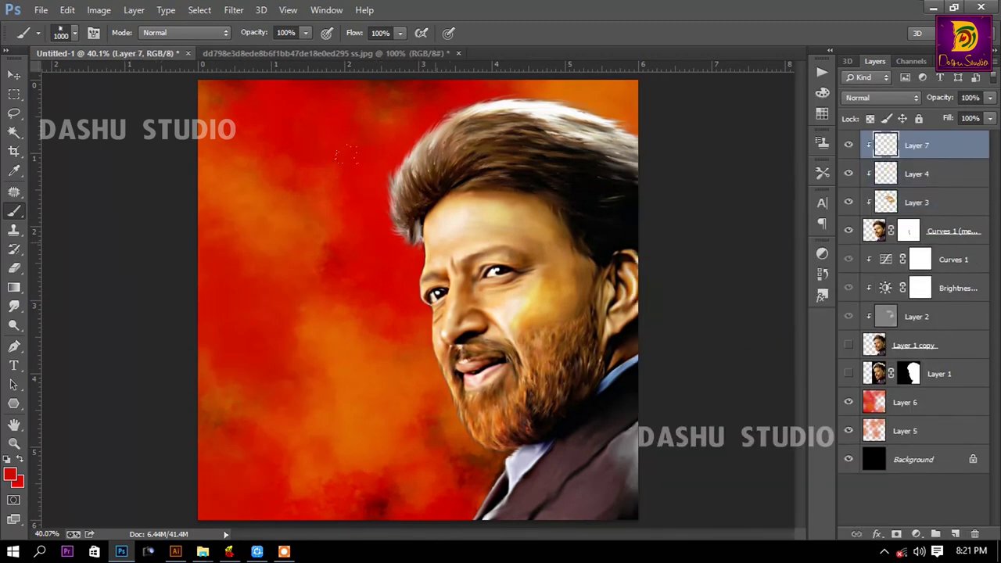
alt+click(577, 78)
drag(469, 141, 602, 165)
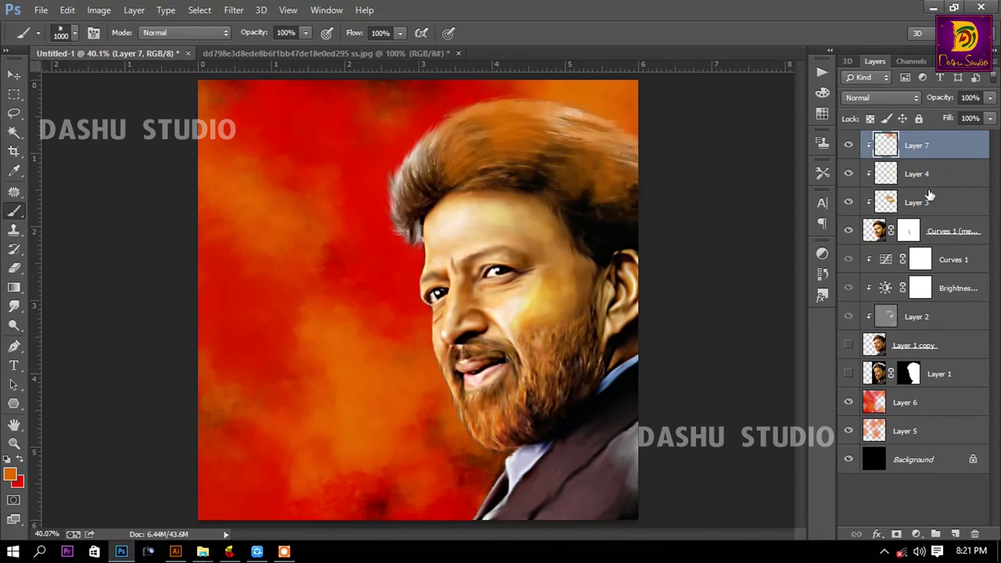
scroll(885, 95, down, 4)
scroll(884, 96, down, 2)
scroll(885, 95, down, 5)
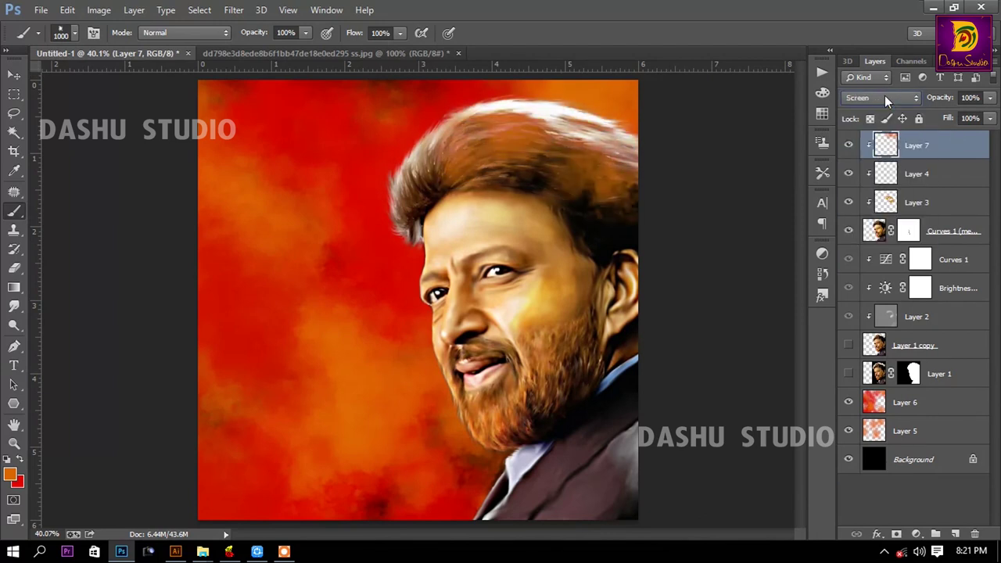
scroll(885, 96, down, 2)
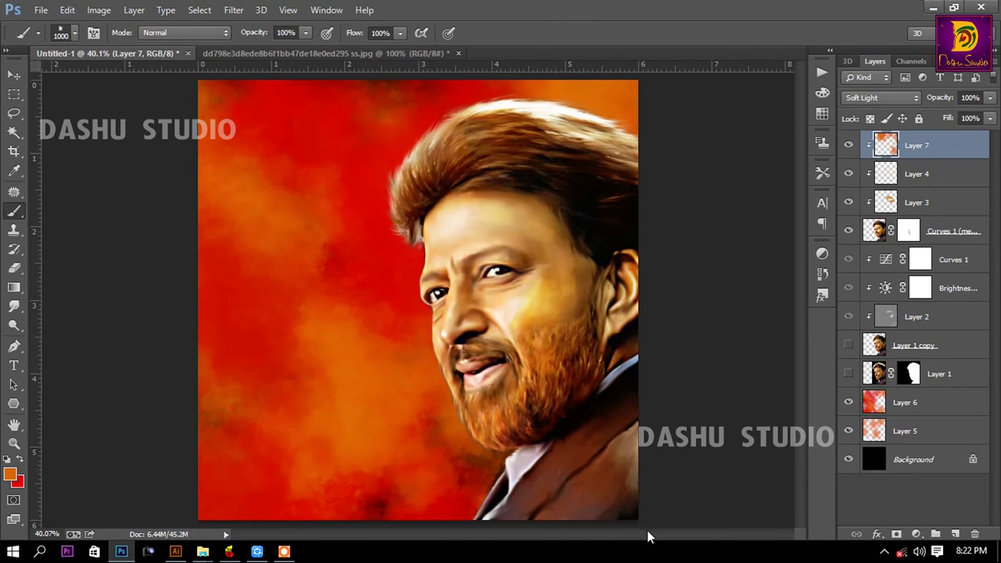
key(ctrl+minus)
key(ctrl+minus)
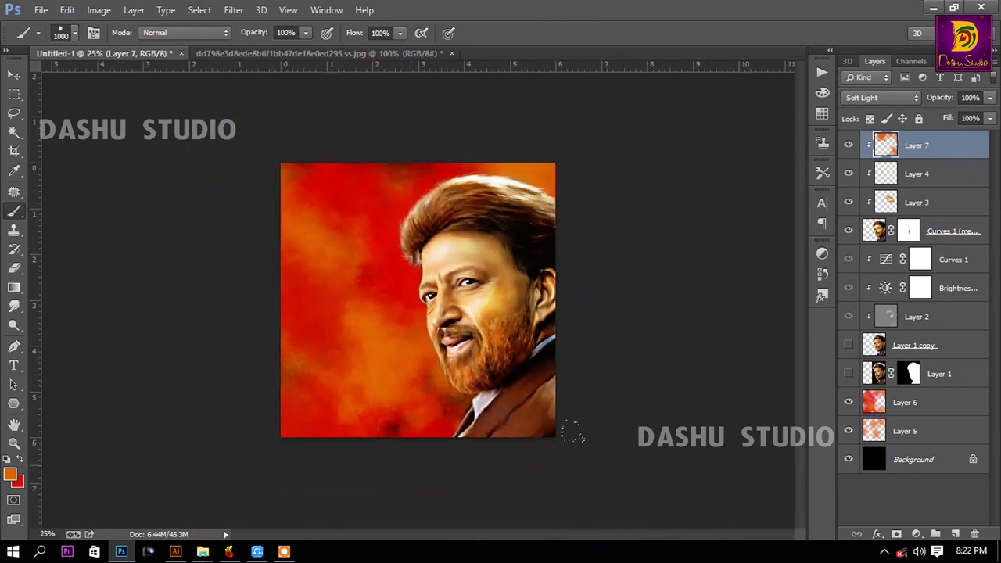
Step: Select Layer 6 and pick a dark red-brown foreground colour
key(z)
click(593, 324)
click(905, 402)
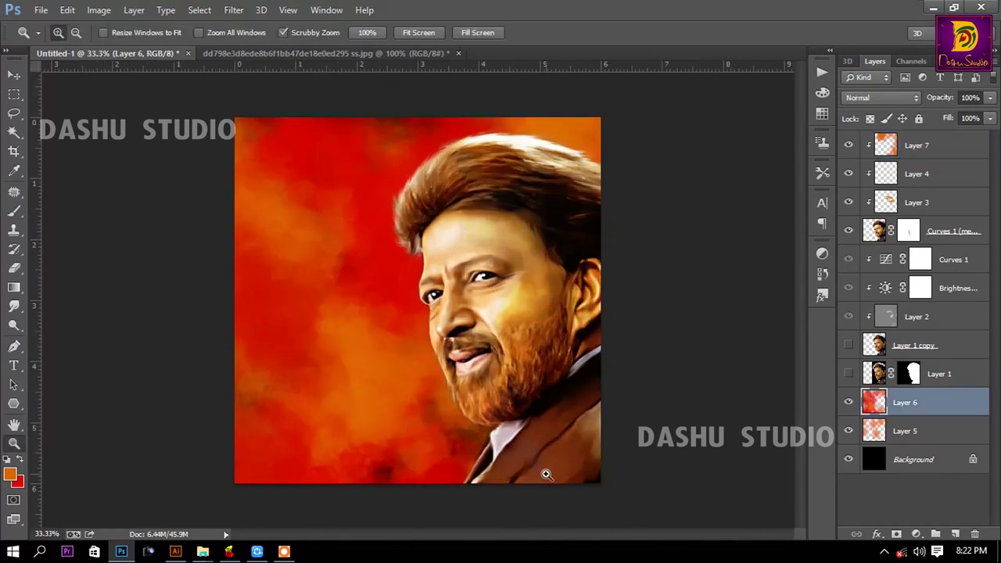
click(11, 473)
click(793, 347)
click(947, 216)
Step: On a new layer above Layer 6, brush dark shading along the edges and corners
key(b)
click(955, 534)
click(407, 358)
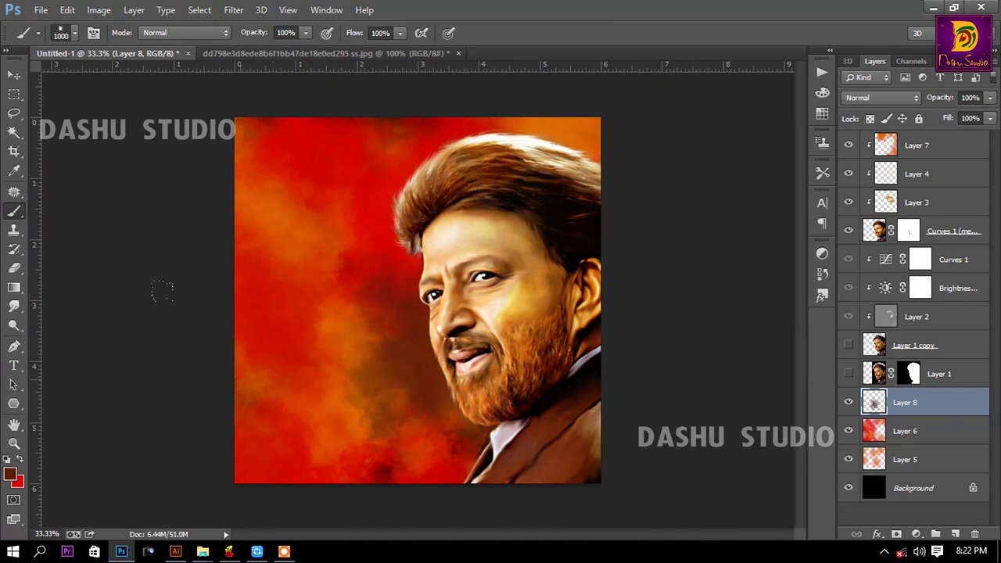
drag(162, 291, 183, 415)
click(219, 465)
click(216, 161)
click(622, 133)
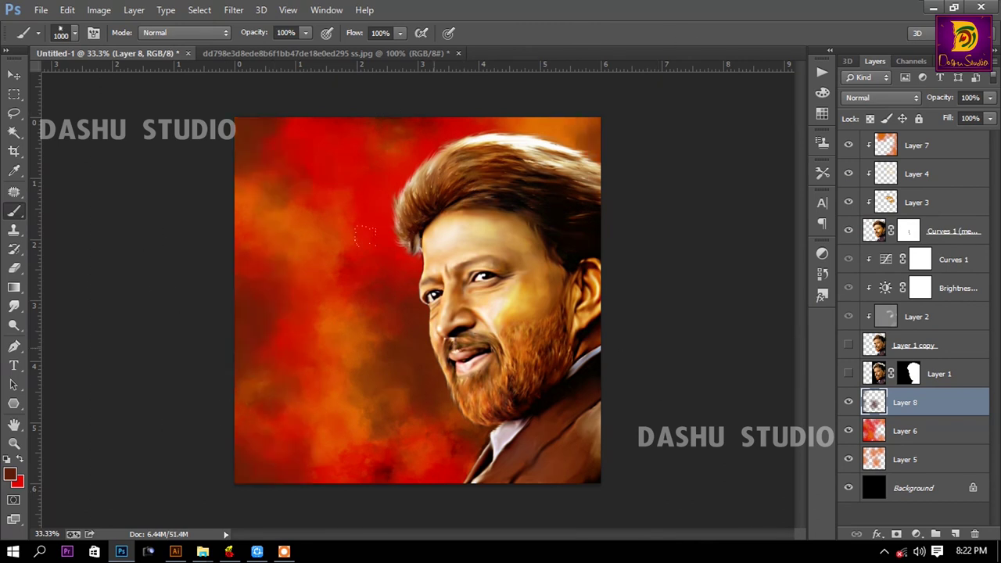
Step: Dab sampled orange on the lower-middle background and add an empty Layer 9 on top
alt+click(561, 119)
click(420, 369)
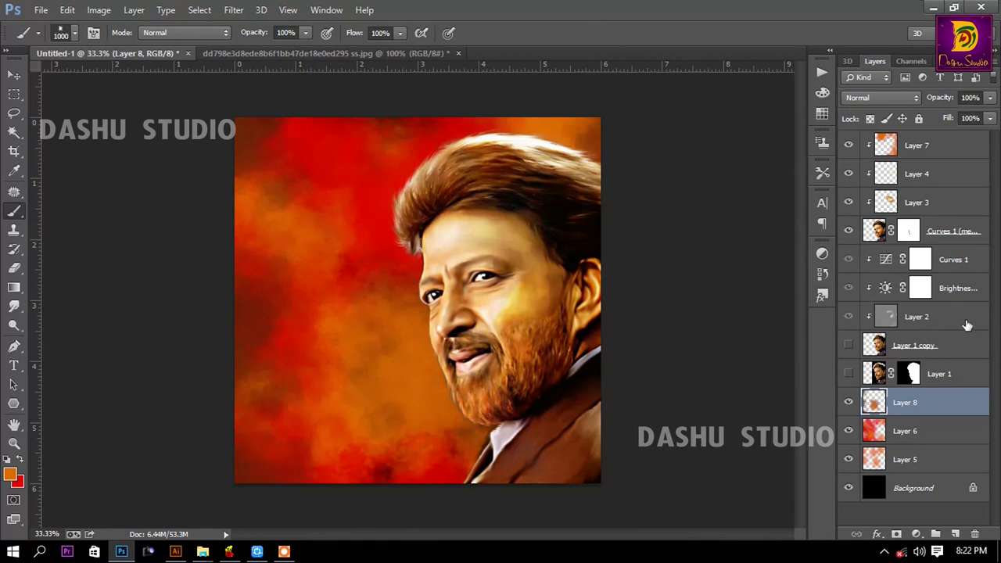
click(934, 148)
click(955, 534)
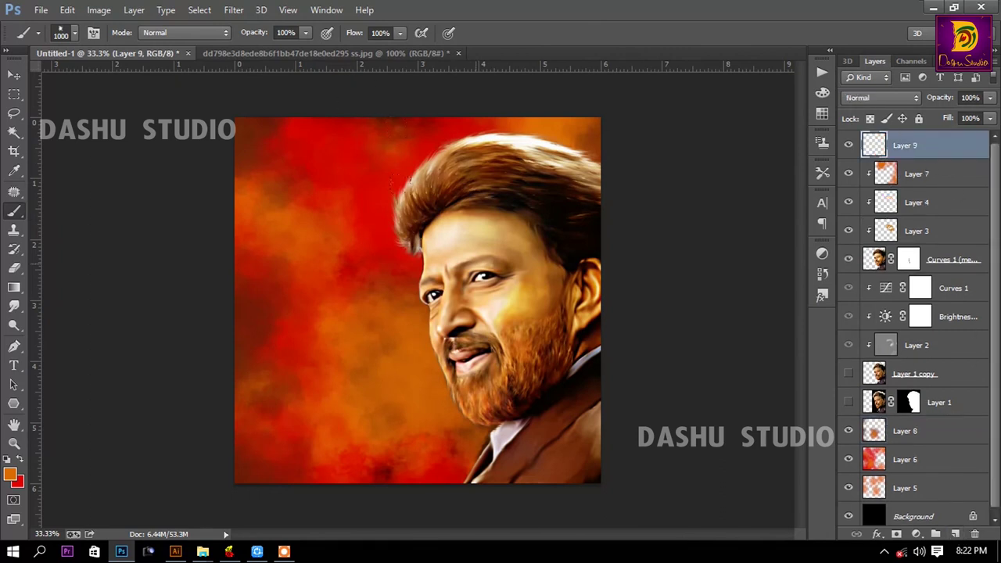
Step: Clip an orange face glaze on Layer 9 and blend it in Soft Light at 66% opacity
click(469, 266)
alt+click(956, 158)
click(881, 97)
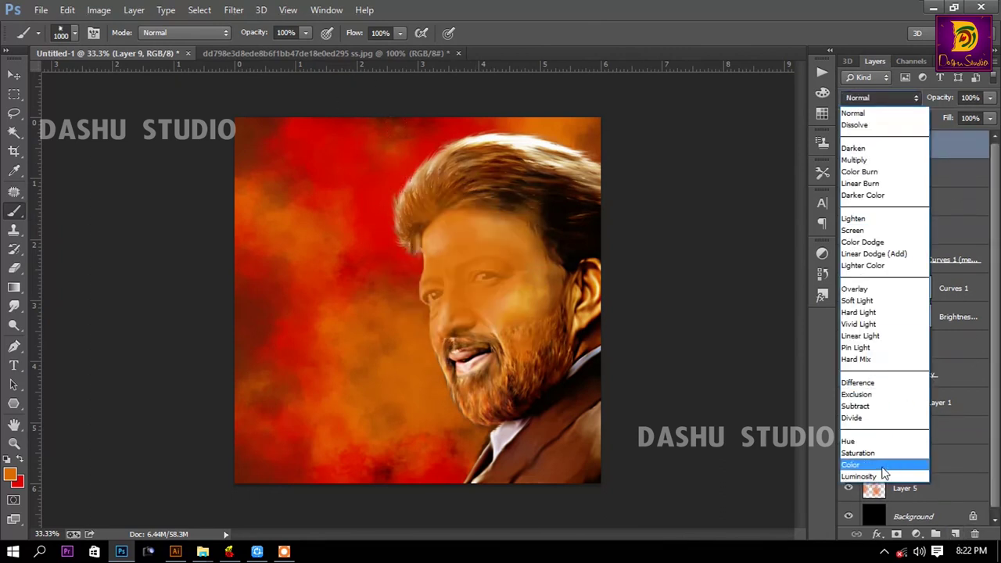
click(878, 464)
key(Up)
key(Up)
key(Up)
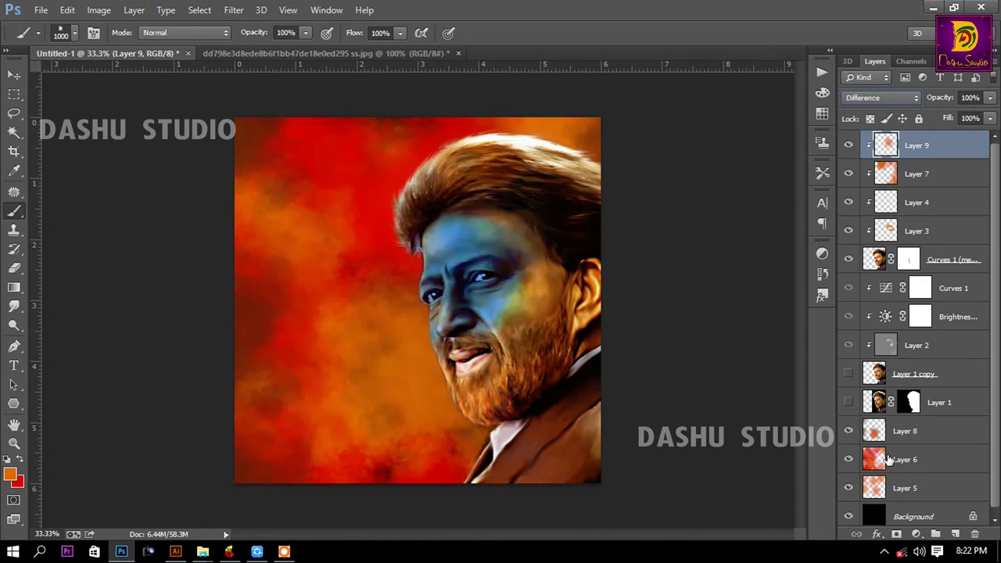
key(Up)
key(Up)
key(Up)
key(Up)
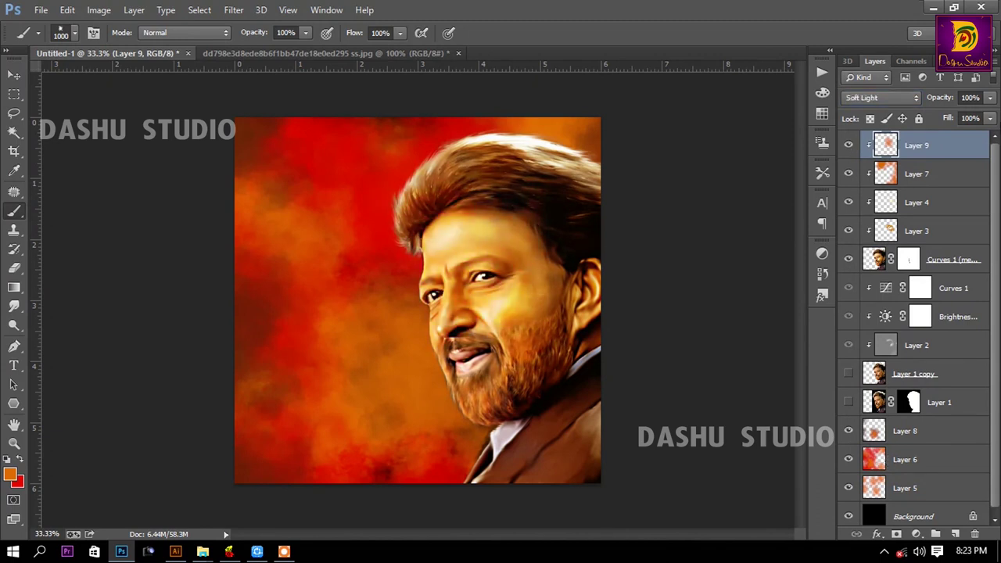
click(990, 97)
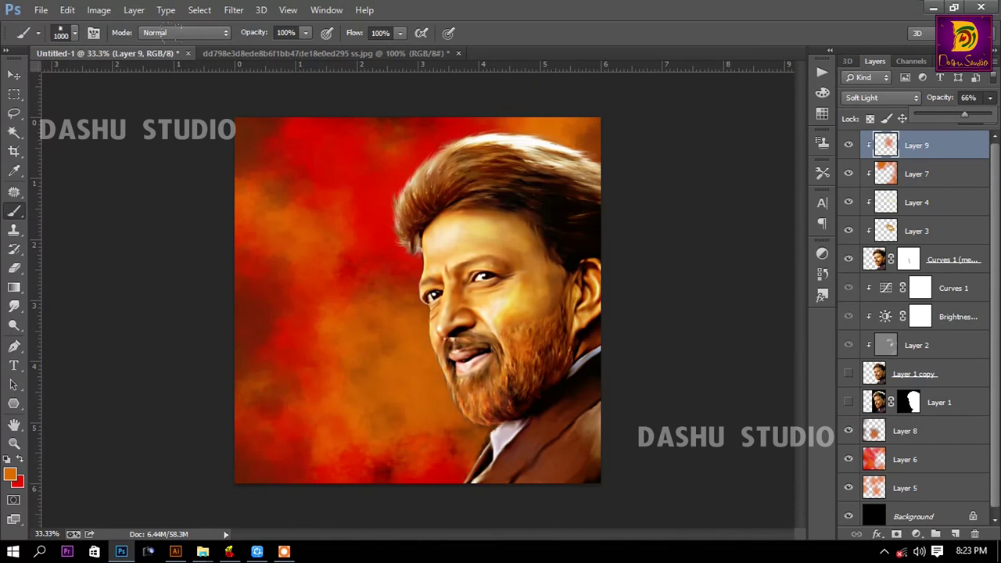
Step: Zoom in to inspect the face, then fit the whole image on screen
key(z)
key(ctrl+1)
right_click(527, 254)
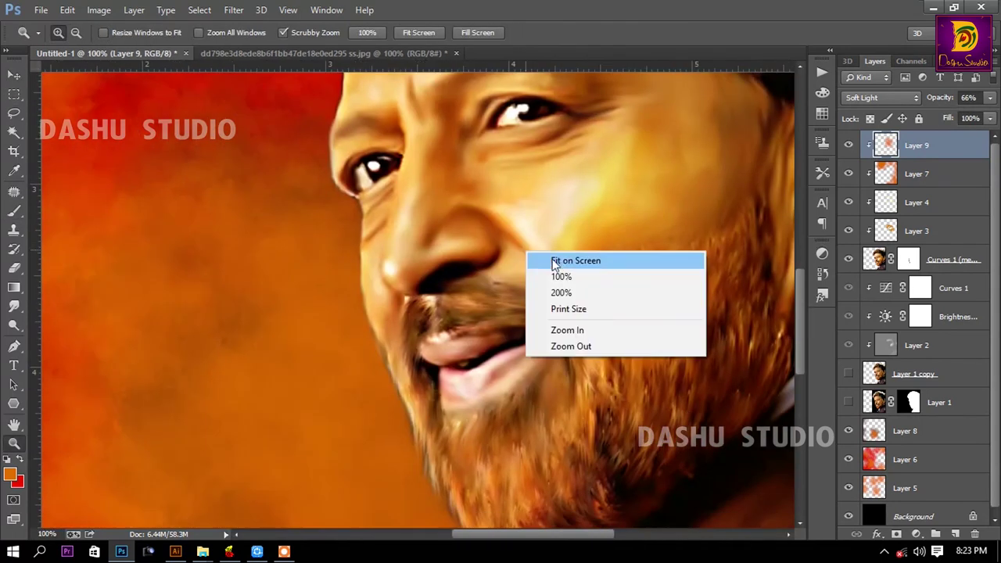
click(554, 261)
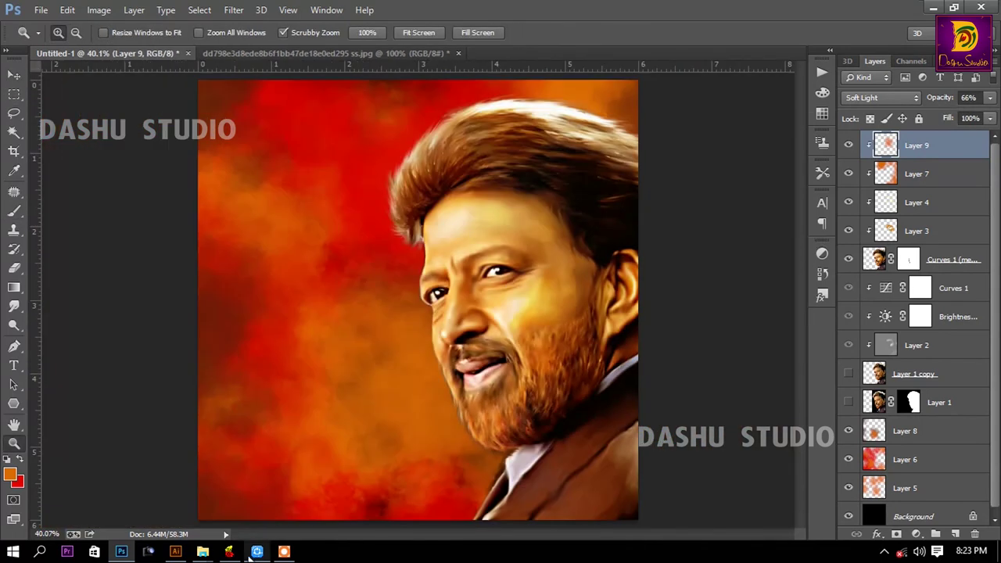
click(15, 75)
click(285, 552)
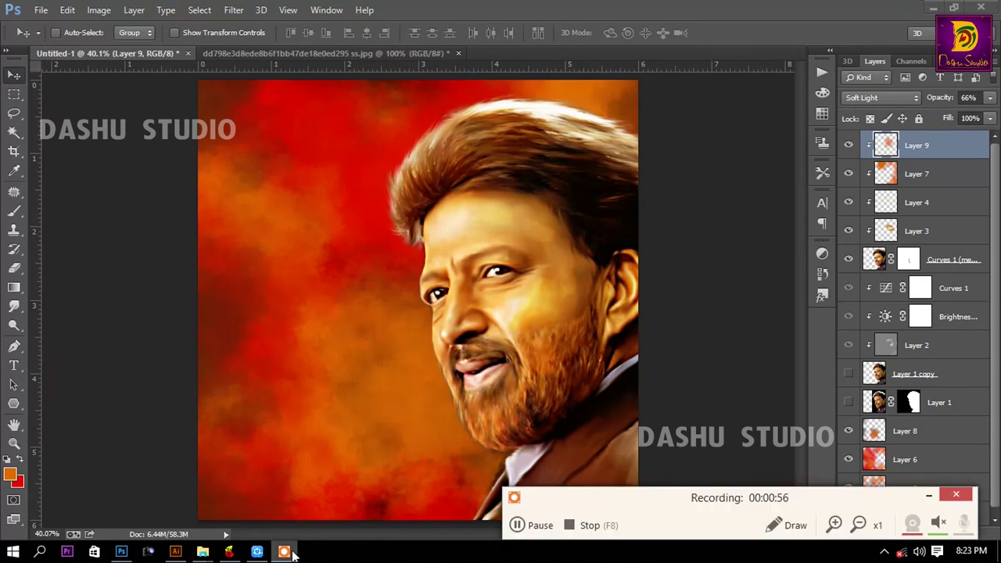
click(741, 7)
Step: Merge the layers from the top paint layer to Curves 1 (merged) into a new layer, hiding Curves 1 (merged)
click(968, 262)
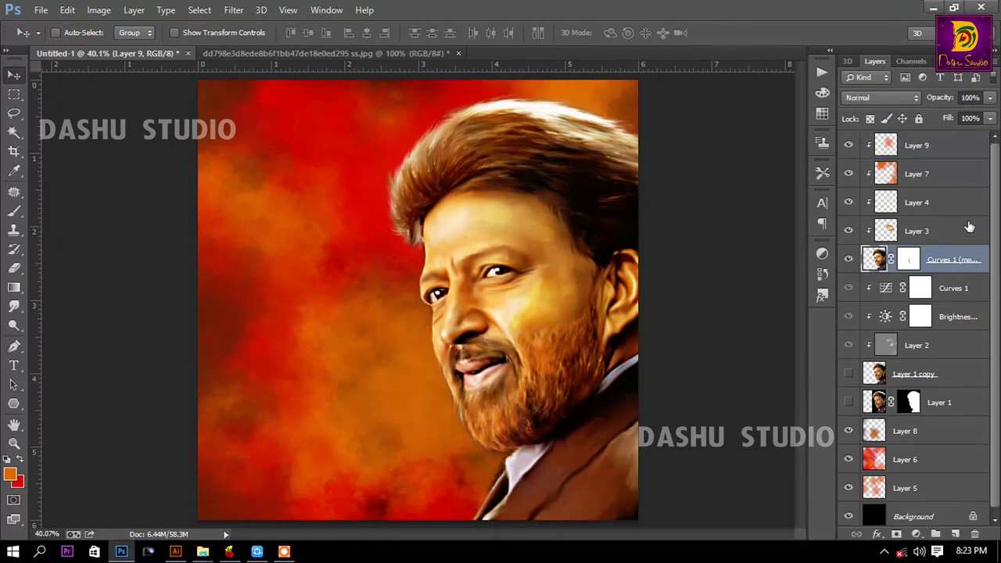
shift+click(946, 146)
key(ctrl+alt+e)
click(848, 288)
Step: Duplicate the merged layer and blend the copy in Soft Light at 29% opacity
key(ctrl+j)
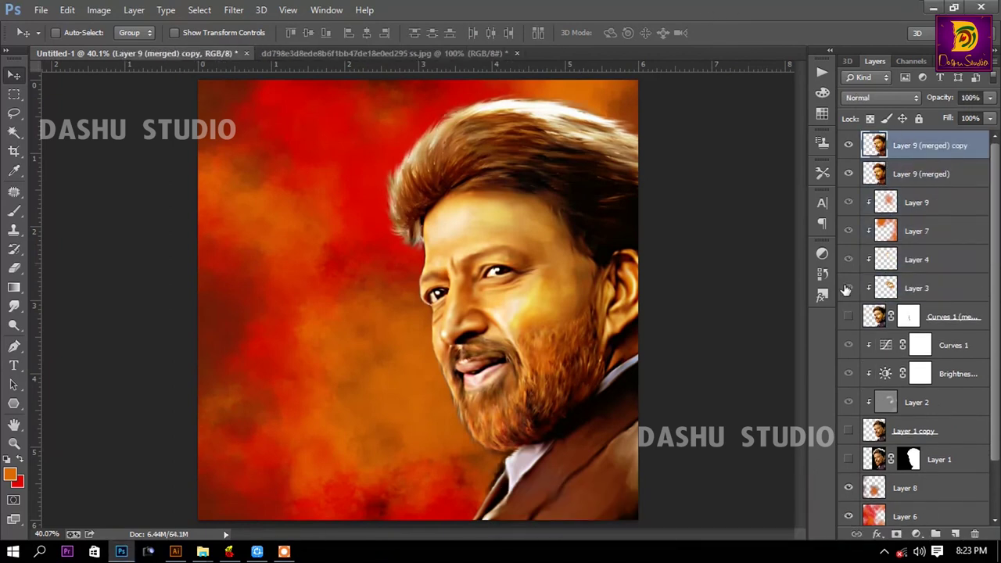
key(shift+alt+f)
click(990, 98)
drag(990, 115, 946, 117)
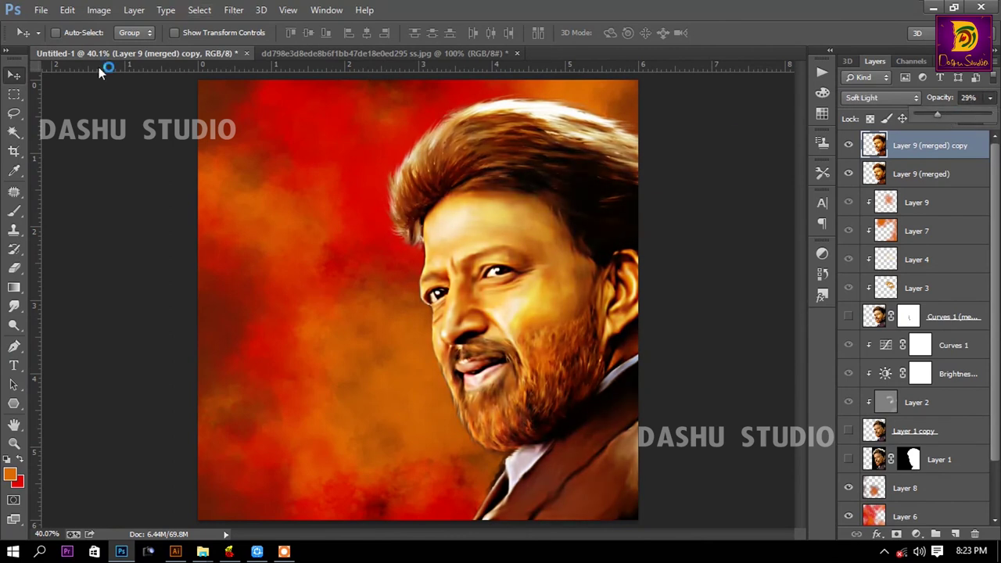
drag(939, 113, 940, 113)
scroll(940, 260, down, 3)
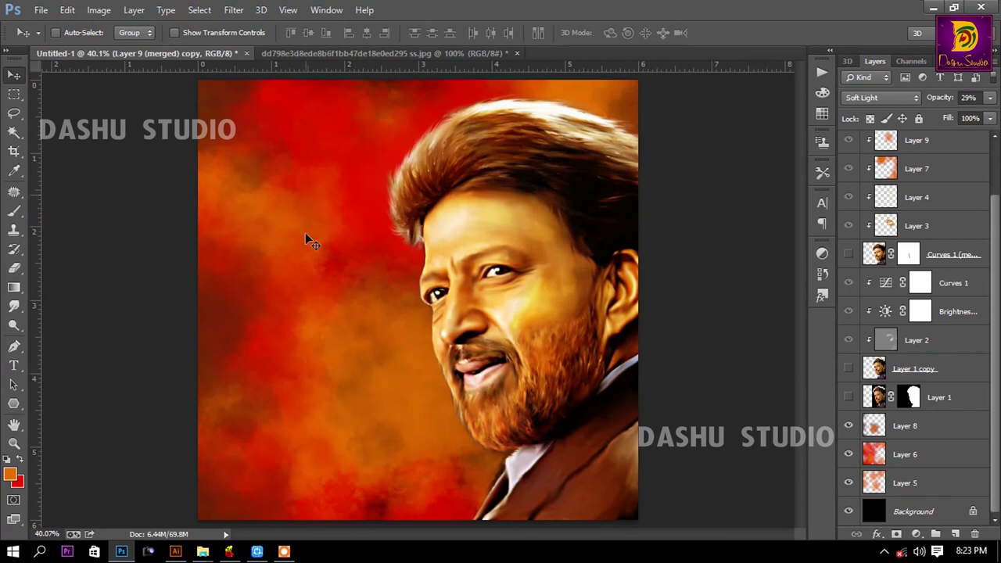
click(284, 551)
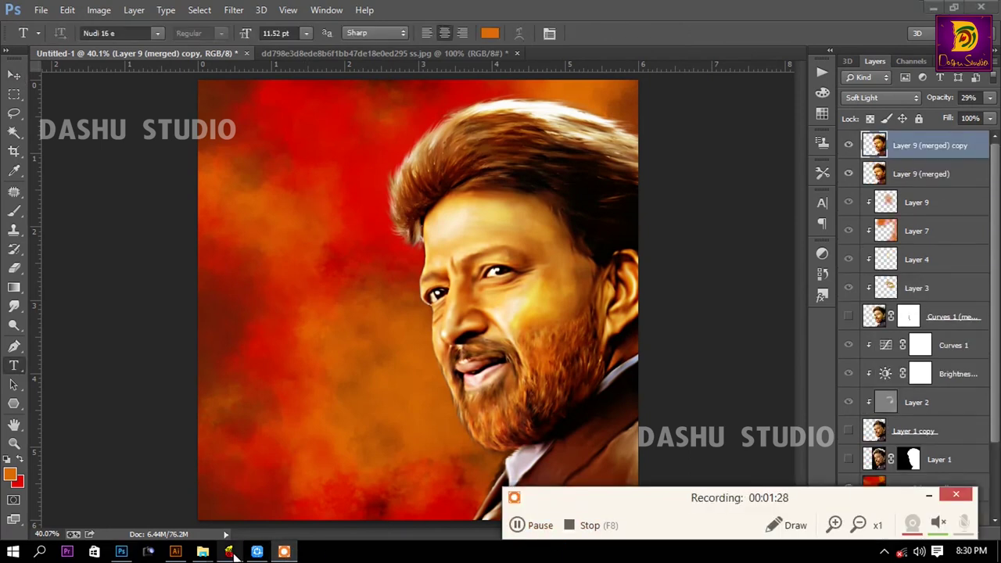
Step: Paste the Kannada name as new text left of the face in the Nudi 13 k font
click(925, 495)
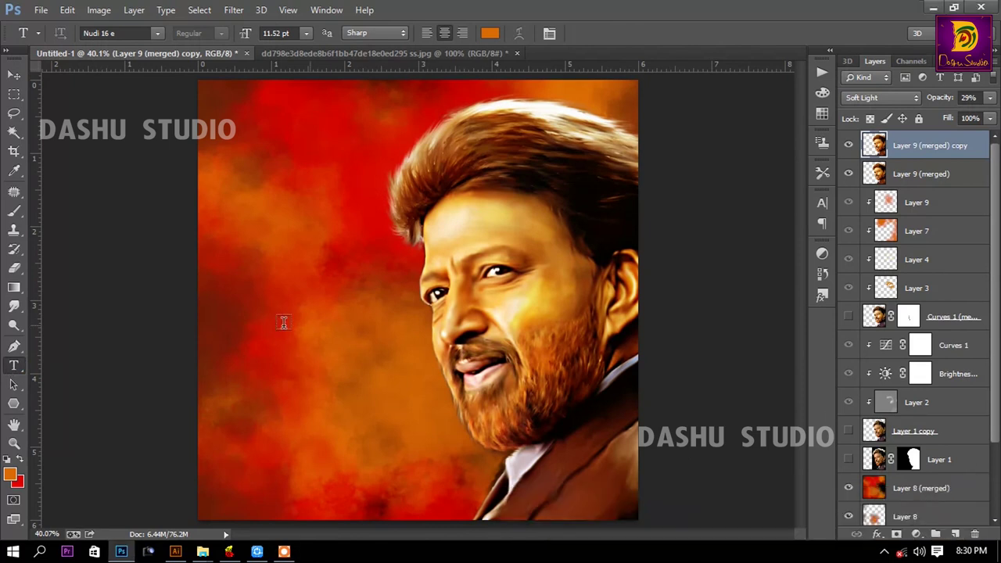
click(283, 323)
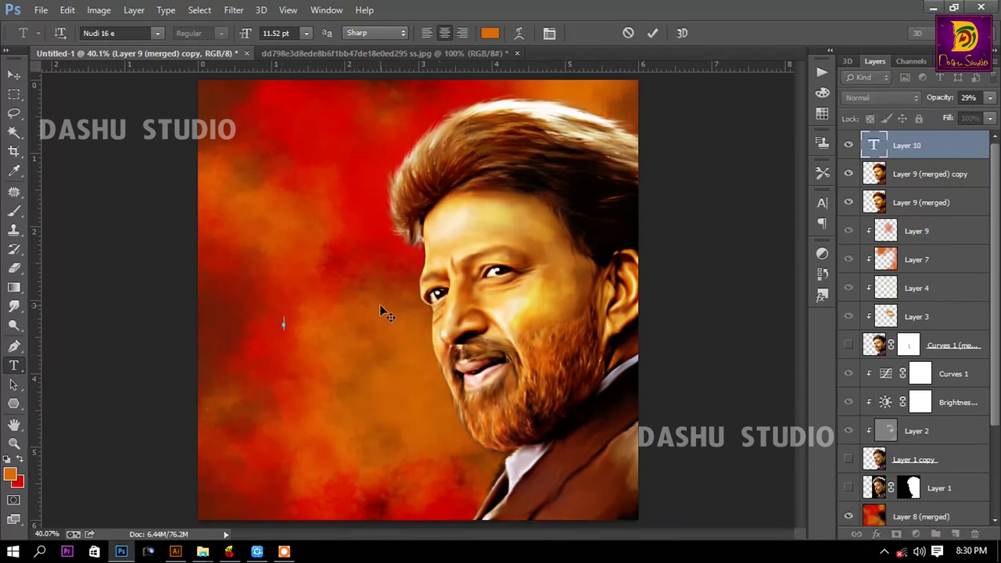
key(ctrl+v)
key(ctrl+a)
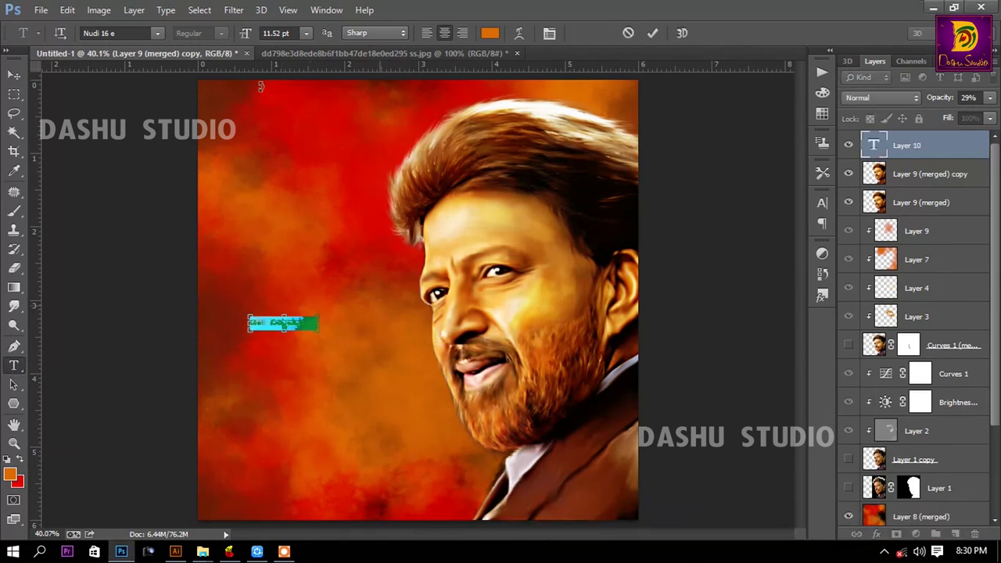
click(157, 33)
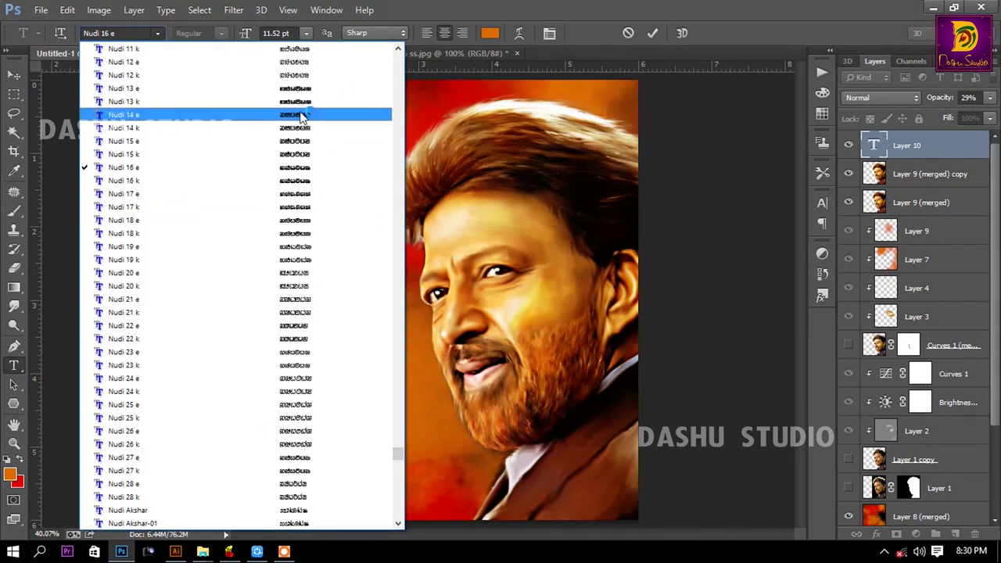
click(235, 62)
click(12, 76)
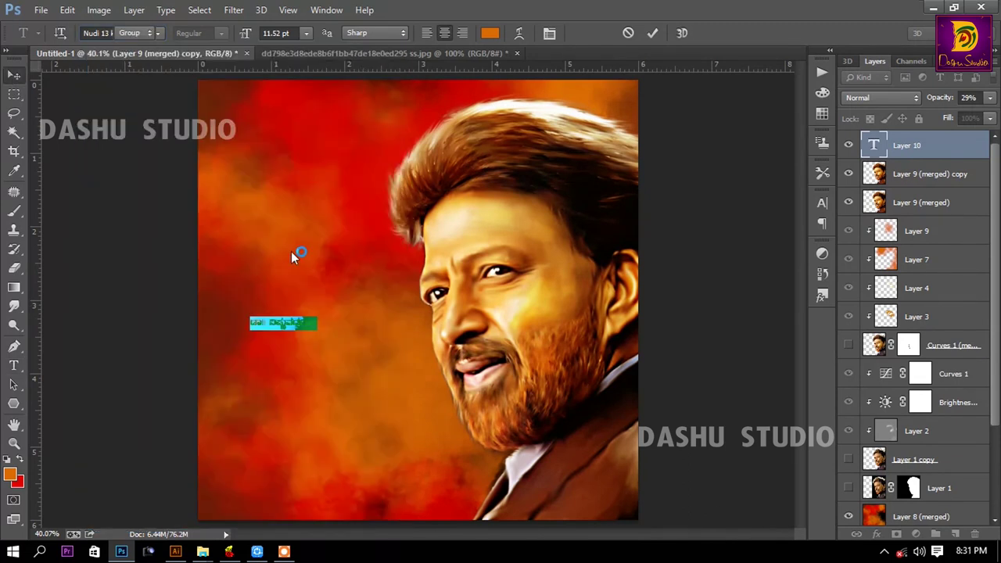
Step: Scale the name title to about 308% and position it left of the face
key(ctrl+t)
drag(317, 330, 384, 352)
mouse_move(338, 317)
mouse_down()
mouse_move(397, 429)
mouse_move(369, 302)
mouse_move(379, 106)
mouse_move(384, 325)
mouse_up()
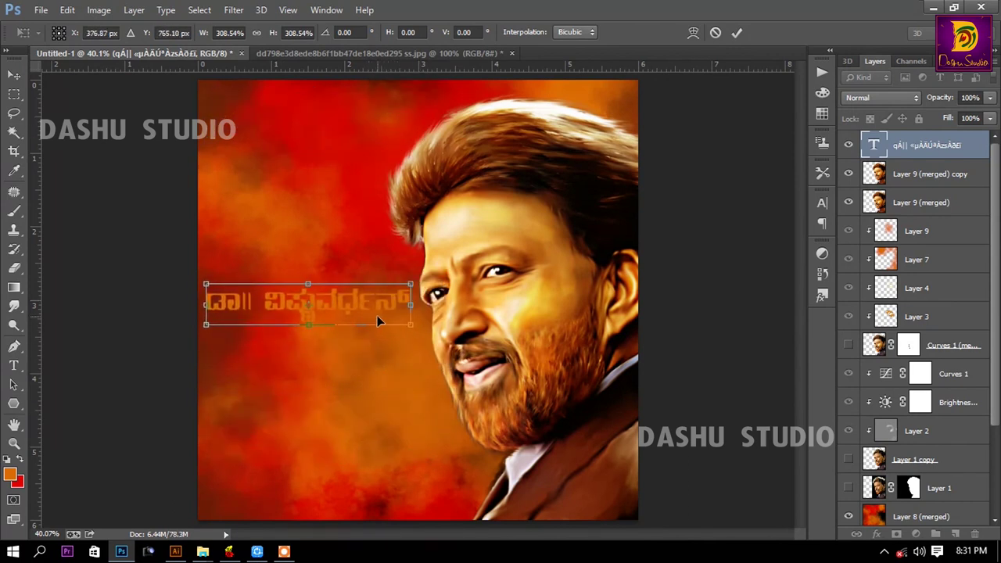
key(Return)
key(z)
click(355, 313)
right_click(354, 336)
Step: Rasterize the title and warp its lower edge into a gentle curve
click(354, 340)
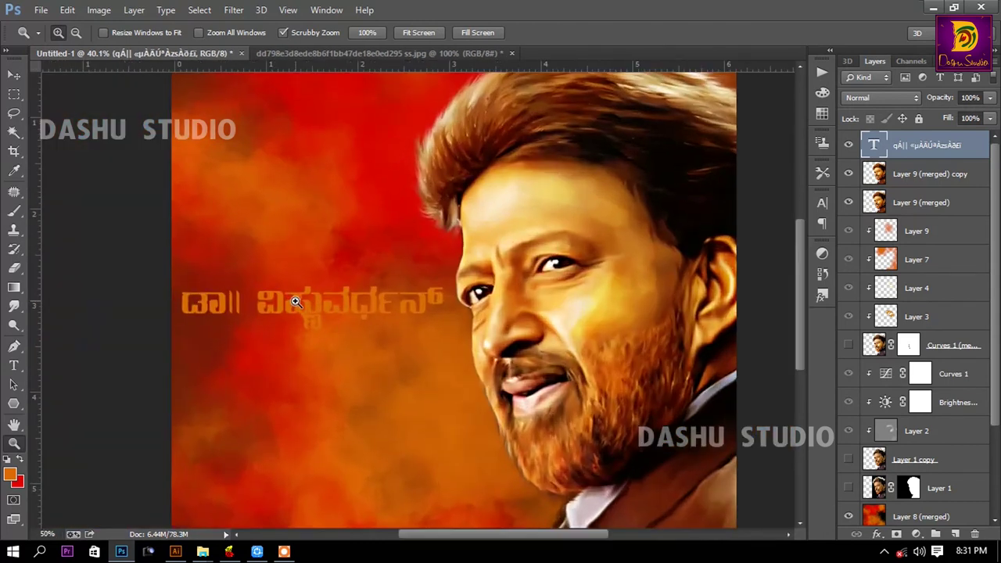
right_click(972, 145)
click(699, 227)
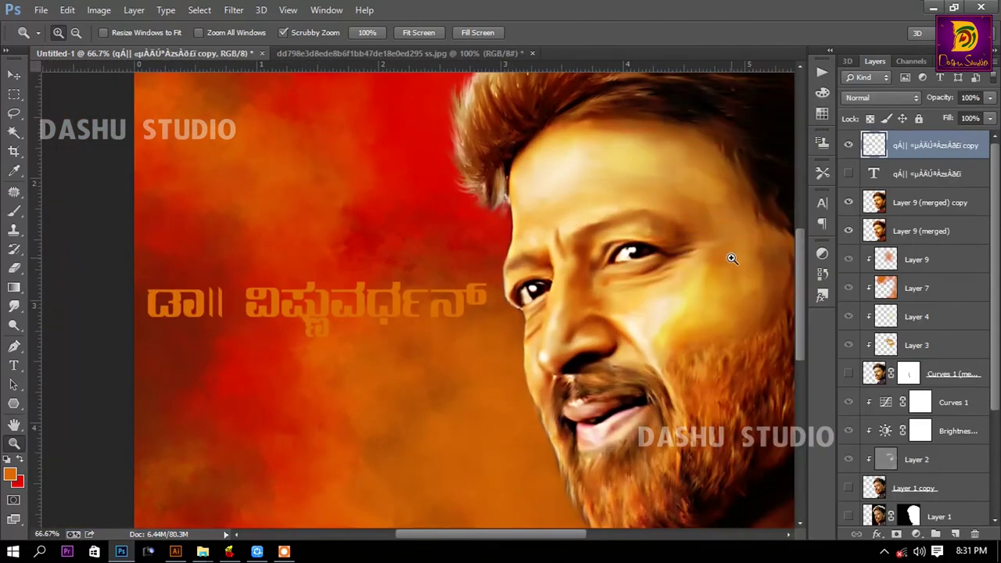
key(ctrl+t)
right_click(359, 317)
click(438, 185)
mouse_move(317, 289)
mouse_down()
mouse_move(308, 335)
mouse_move(317, 357)
mouse_move(317, 328)
mouse_up()
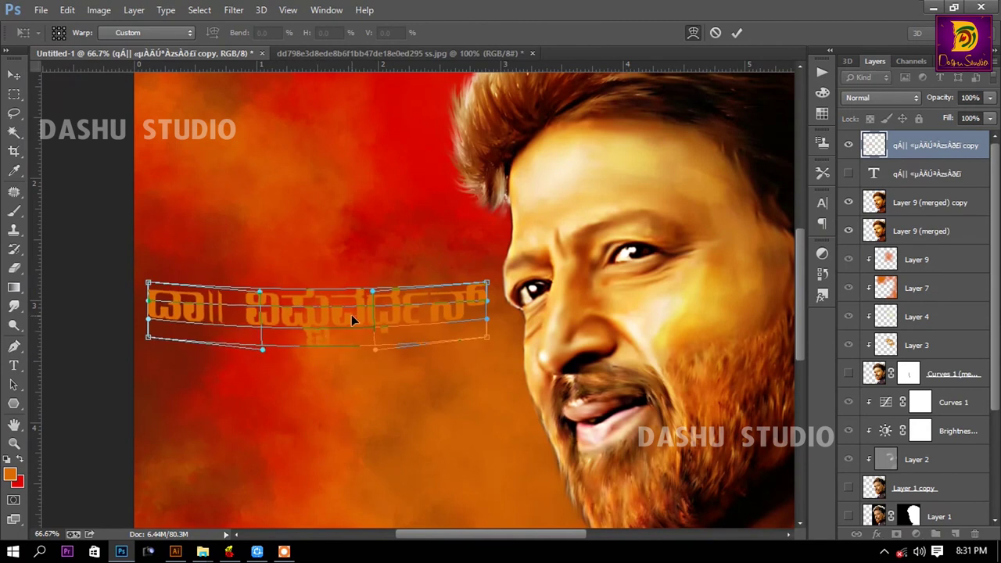
key(Return)
Step: Give the title a white (#ffffff) Color Overlay layer style
key(z)
double_click(986, 141)
click(618, 243)
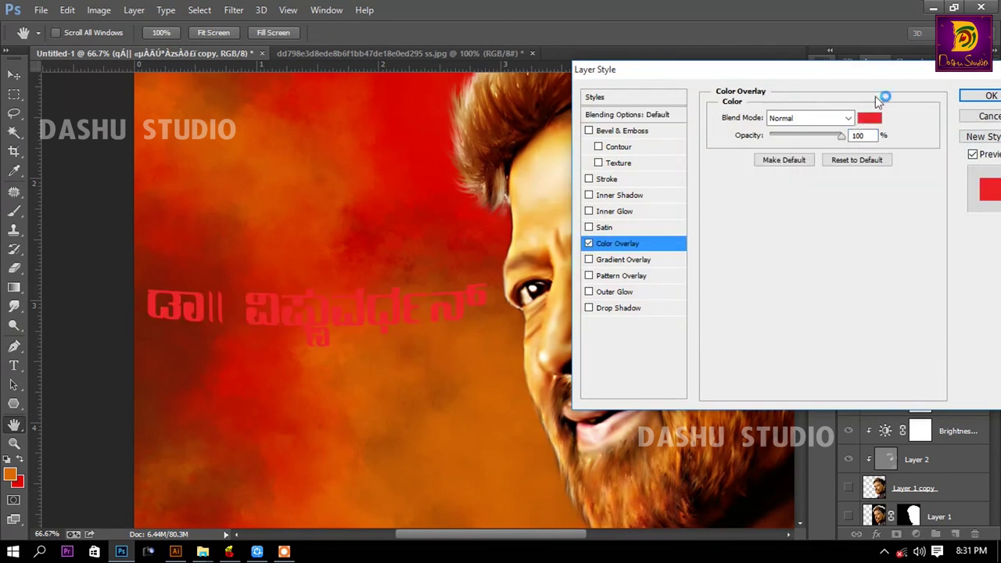
click(869, 117)
text(ffffff)
key(Return)
key(Return)
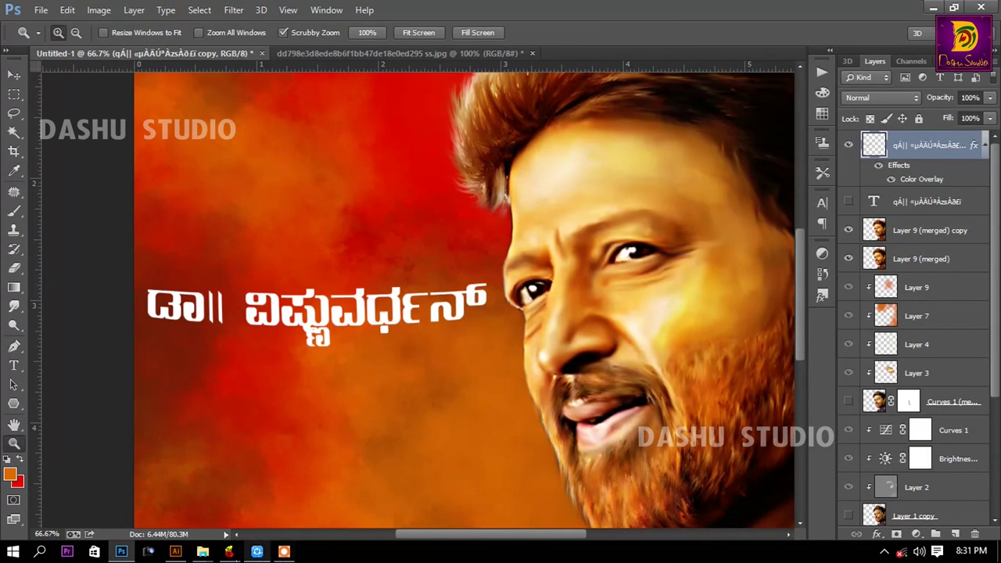
Step: Copy the Kannada birthday-wish line and move a copy of the orange text above the title
click(228, 551)
drag(552, 280, 344, 285)
key(alt+Tab)
click(957, 205)
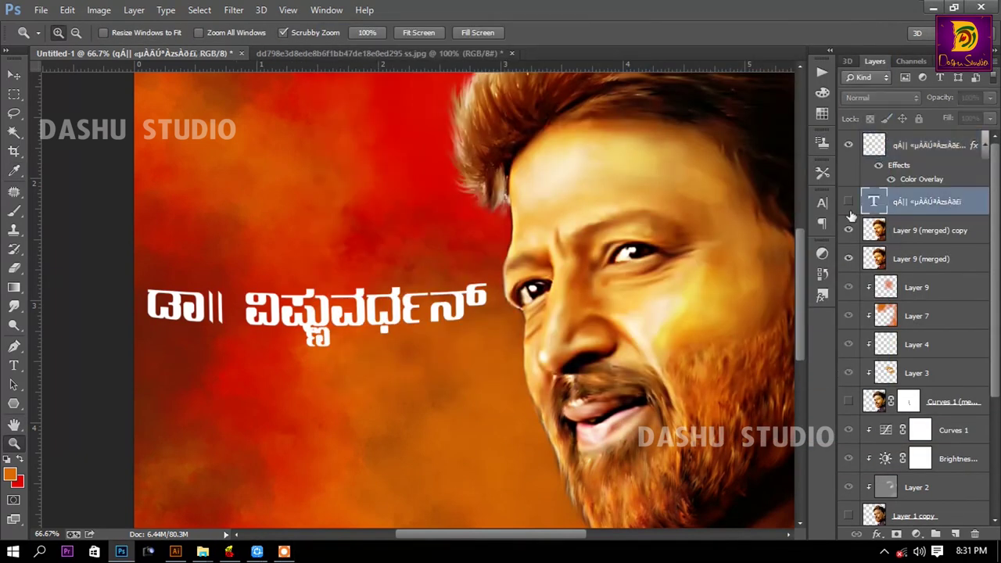
key(v)
drag(454, 324, 452, 258)
Step: Hide the original orange text and replace its copy with the pasted Kannada birthday-wish line, shrunk above the title
click(849, 230)
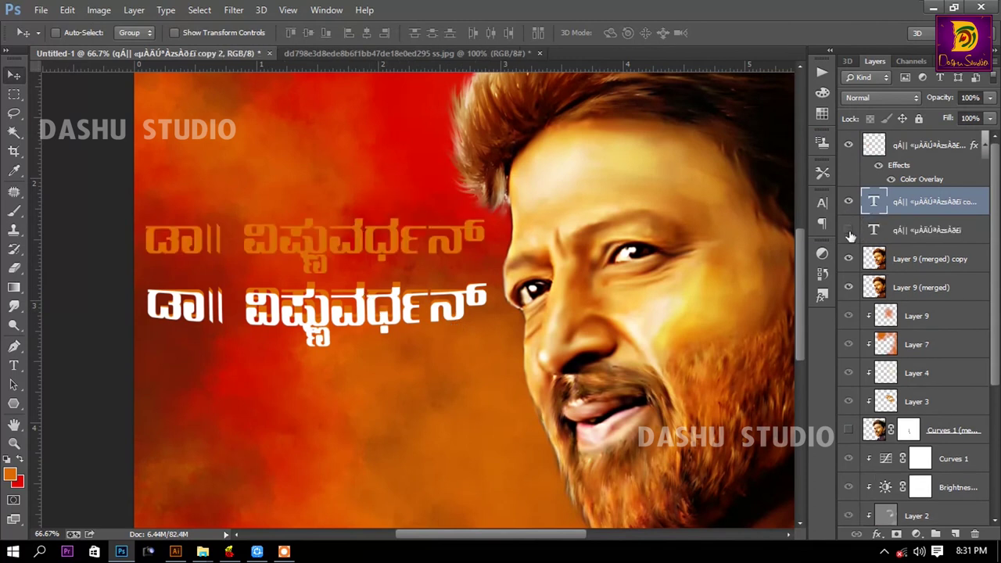
key(t)
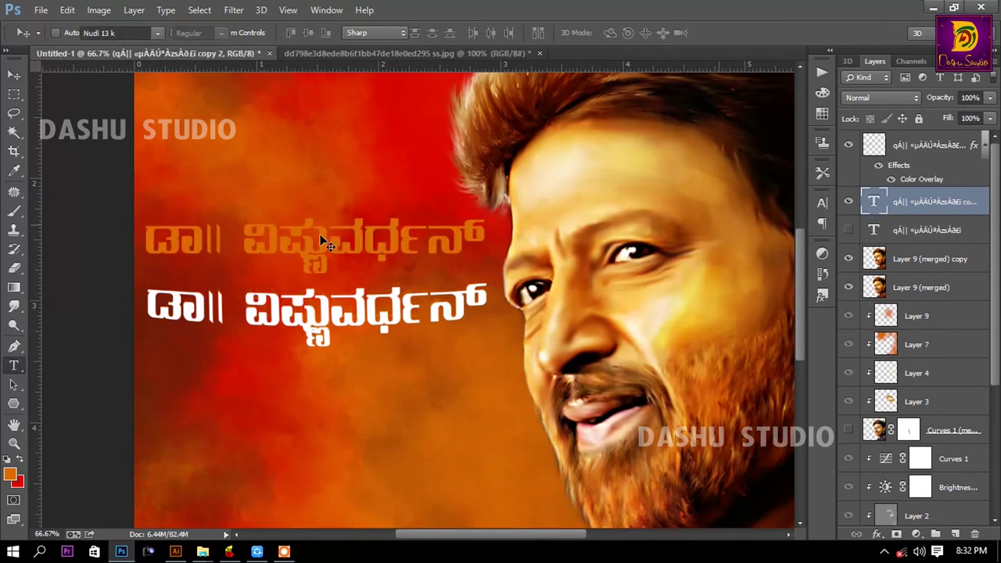
click(320, 234)
key(ctrl+a)
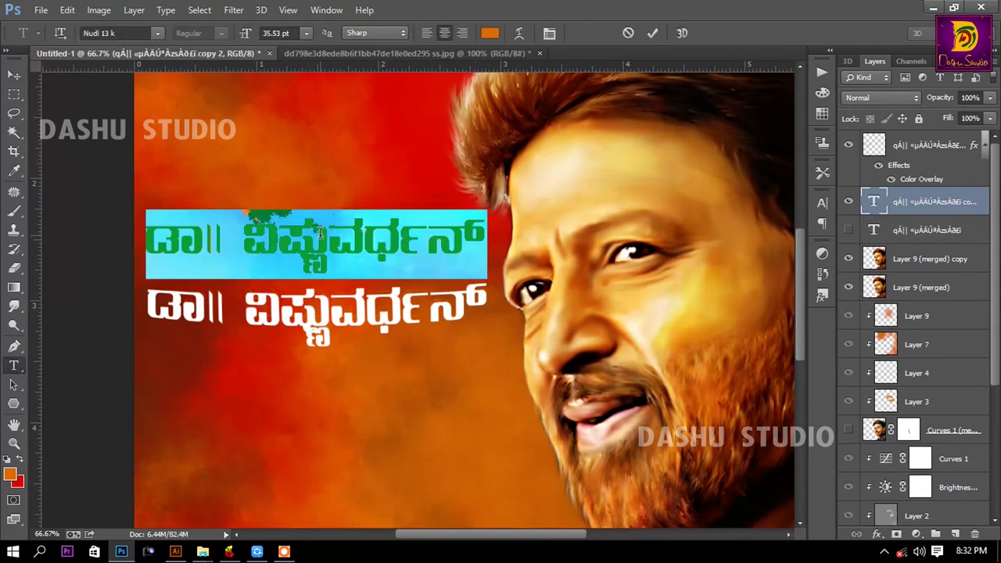
key(ctrl+v)
key(ctrl+t)
mouse_move(573, 209)
mouse_down()
mouse_move(470, 235)
mouse_move(413, 274)
mouse_up()
key(Return)
Step: Move both title lines lower, enlarge them together, then open the wish line's layer effects
shift+click(923, 144)
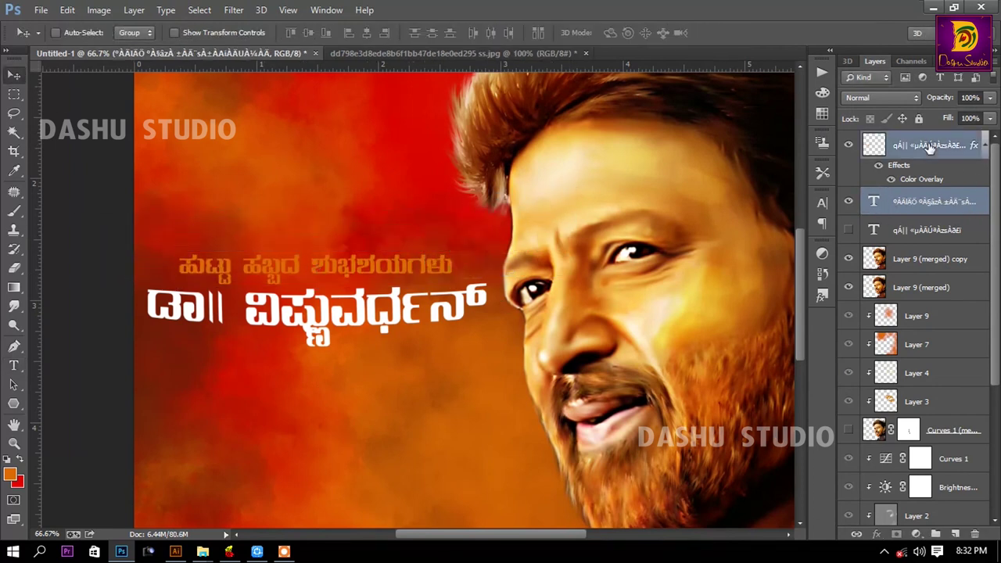
scroll(456, 271, down, 5)
drag(442, 94, 453, 365)
key(ctrl+t)
drag(493, 415, 596, 443)
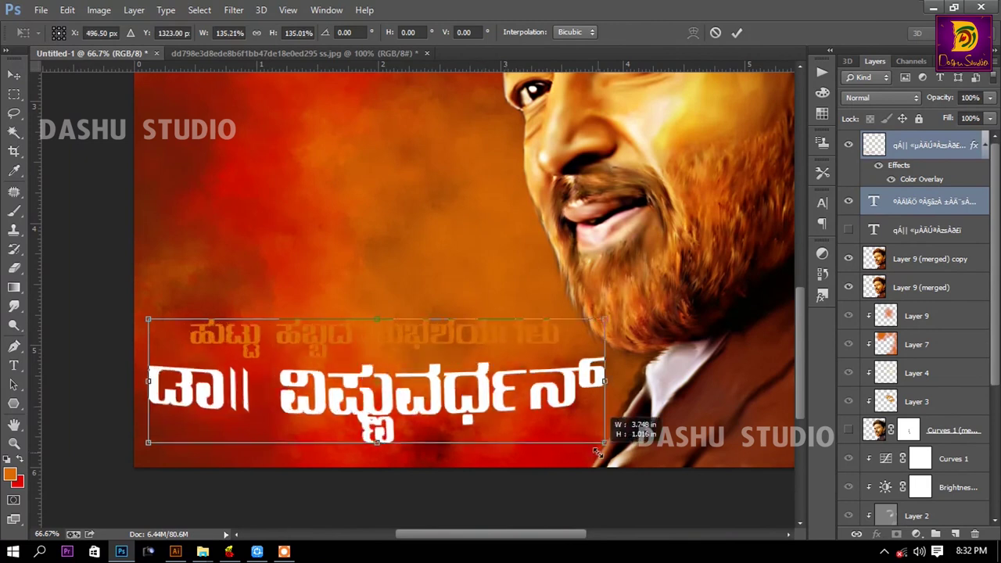
key(Return)
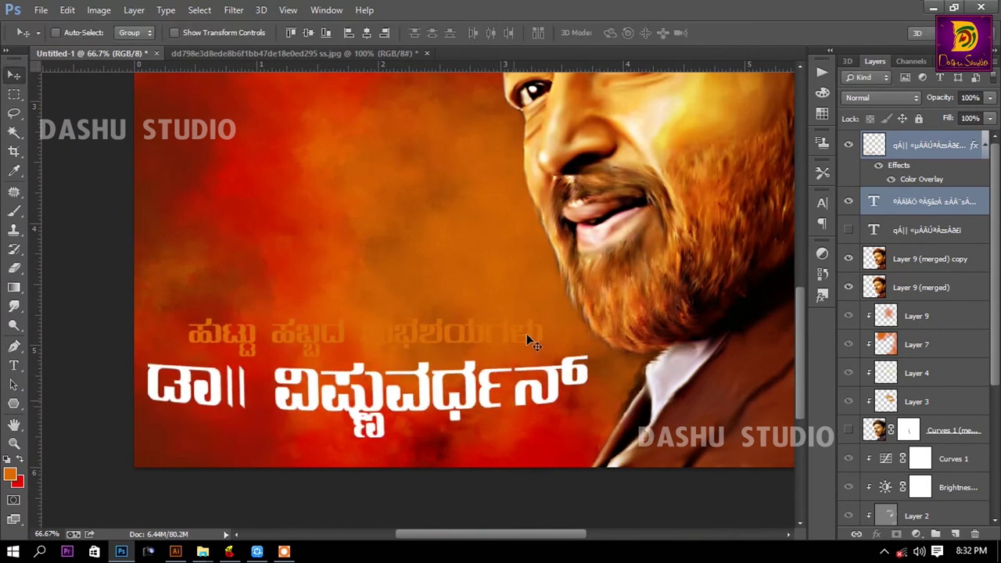
click(931, 201)
double_click(982, 201)
Step: Add a Gradient Overlay to the greeting line with its left stop changed to yellow
click(635, 258)
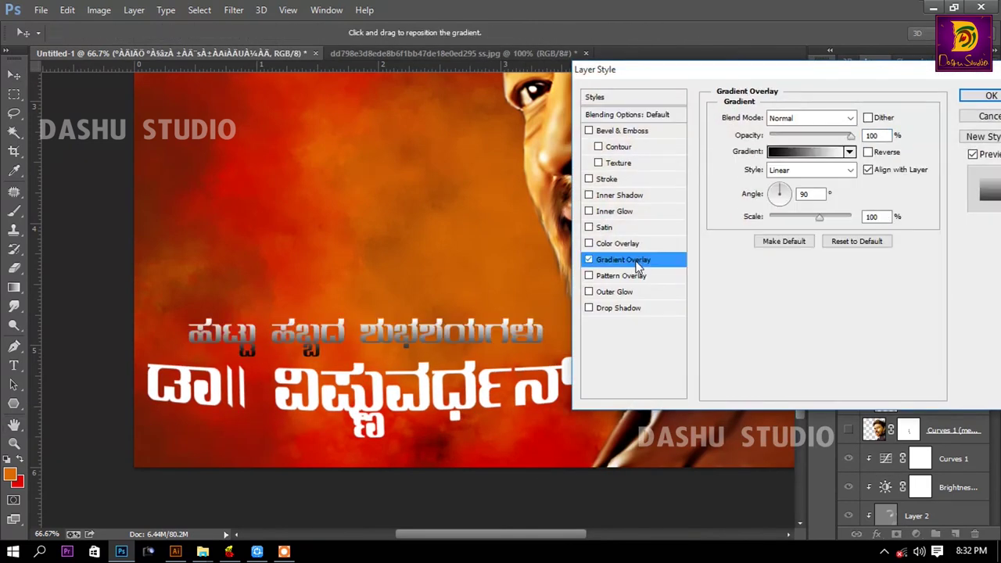
click(790, 177)
click(555, 373)
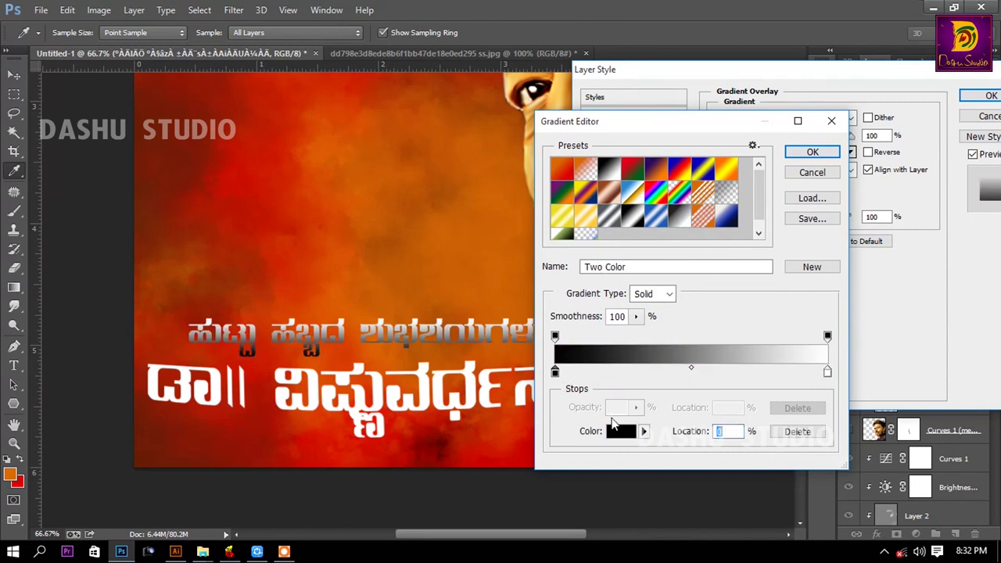
double_click(556, 373)
click(817, 230)
key(Return)
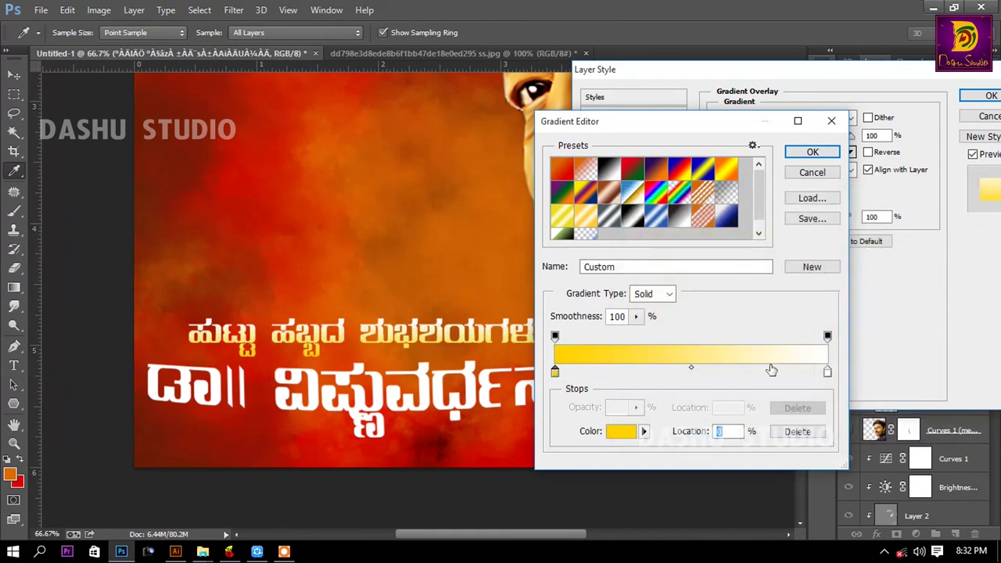
click(813, 152)
Step: Add a Drop Shadow, apply both effects and fit the poster in view
click(618, 308)
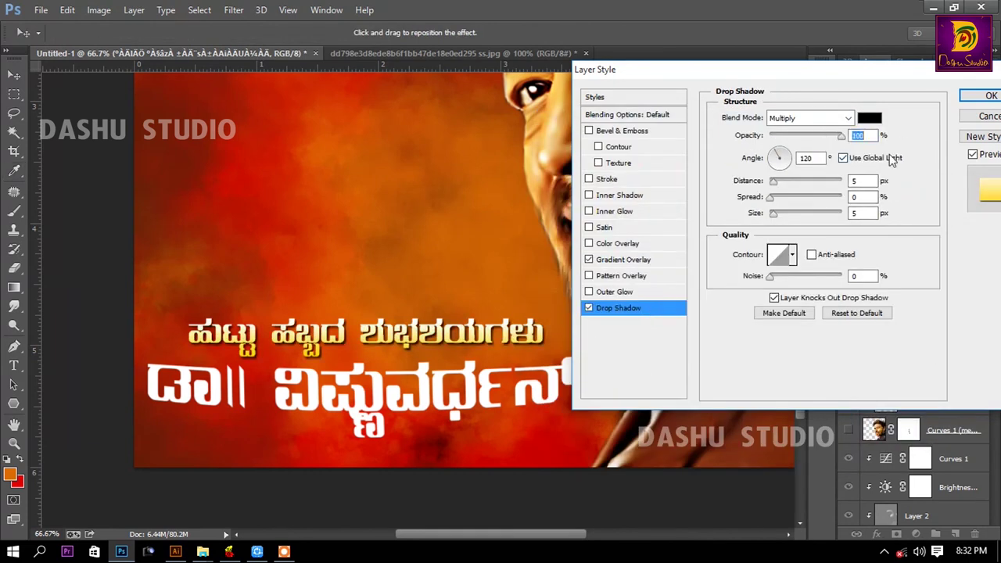
click(990, 96)
key(ctrl+0)
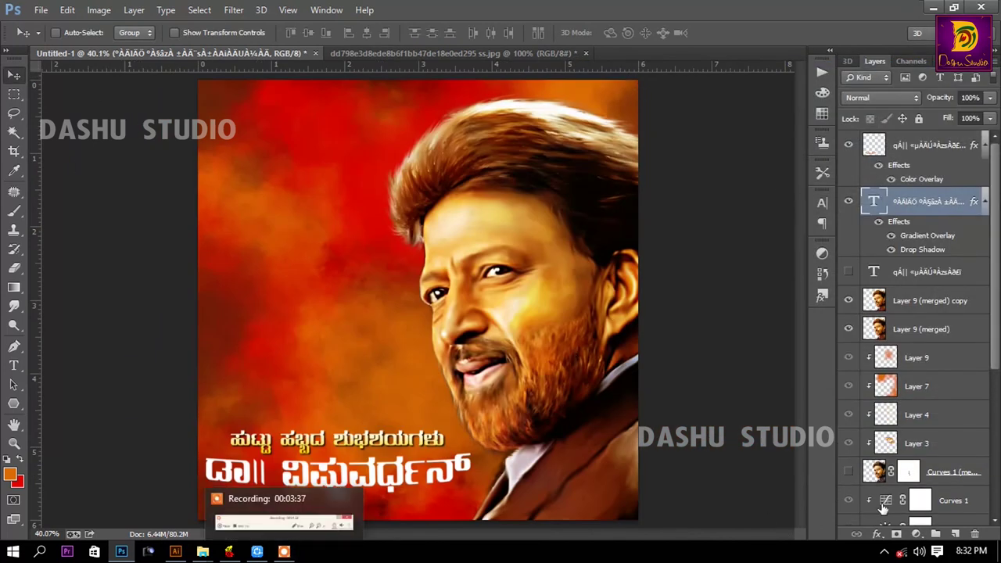
Step: Paste the colour-powder splash, blend it with Screen mode and enlarge it to about 184%
scroll(949, 370, down, 5)
scroll(949, 370, up, 5)
key(ctrl+v)
key(ctrl+t)
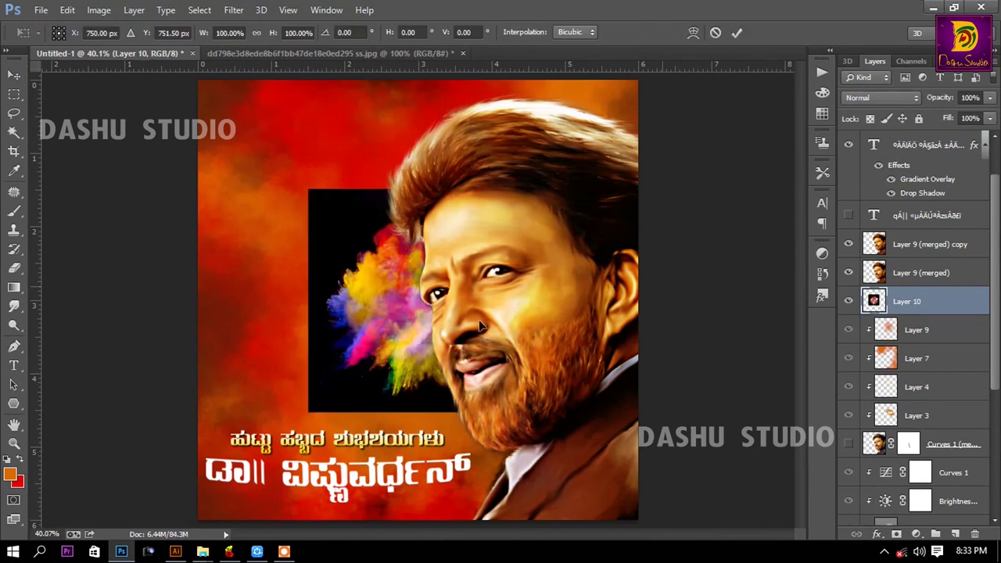
key(Return)
key(shift+alt+s)
key(ctrl+t)
drag(521, 342, 655, 334)
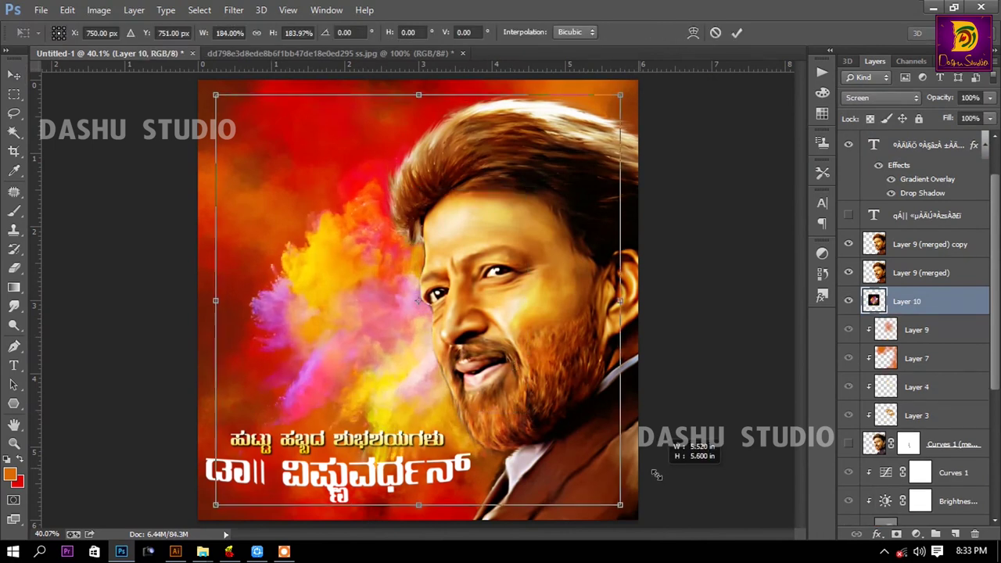
key(Return)
Step: Duplicate the splash, shift its hue to new colours and move the copies near the top corners
key(ctrl+j)
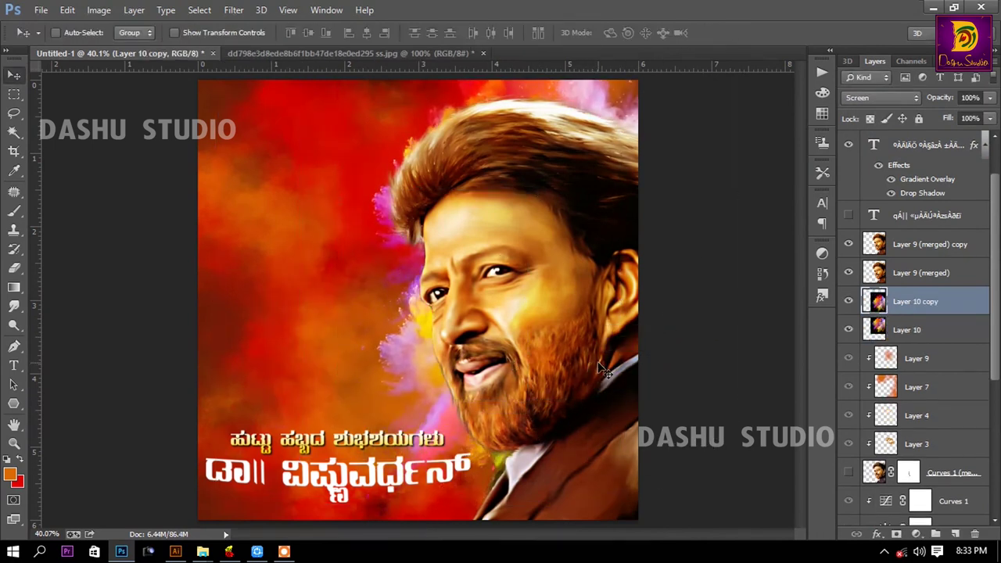
key(ctrl+u)
mouse_move(808, 238)
mouse_down()
mouse_move(743, 240)
mouse_move(843, 245)
mouse_up()
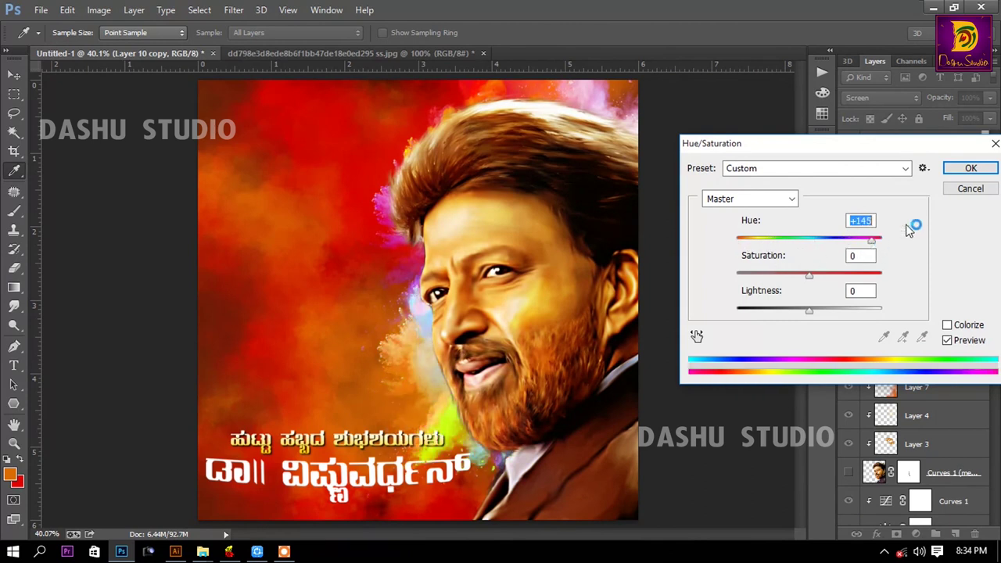
click(970, 168)
key(v)
mouse_move(300, 267)
mouse_down()
mouse_move(151, 165)
mouse_move(295, 172)
mouse_move(659, 523)
mouse_up()
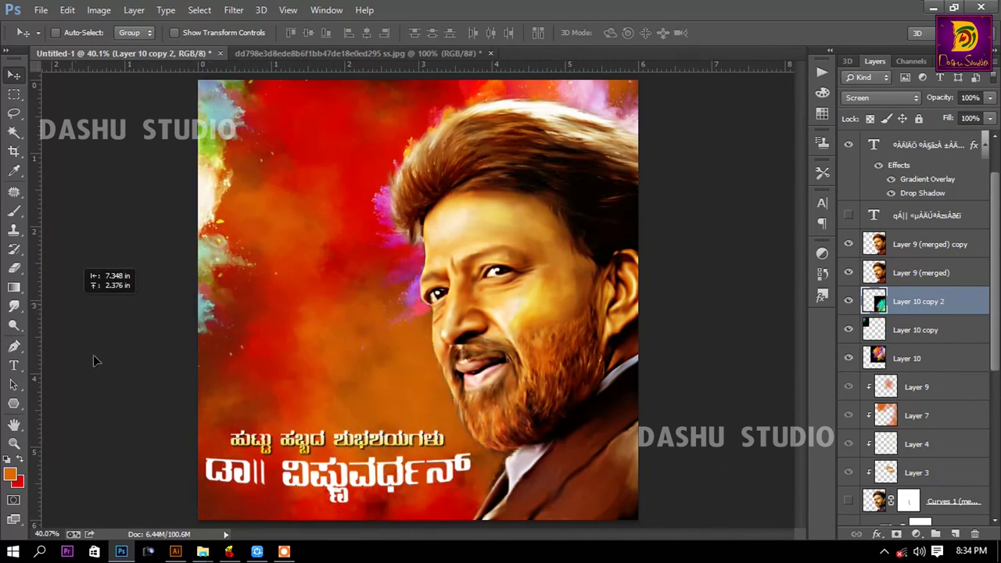
drag(660, 522, 616, 516)
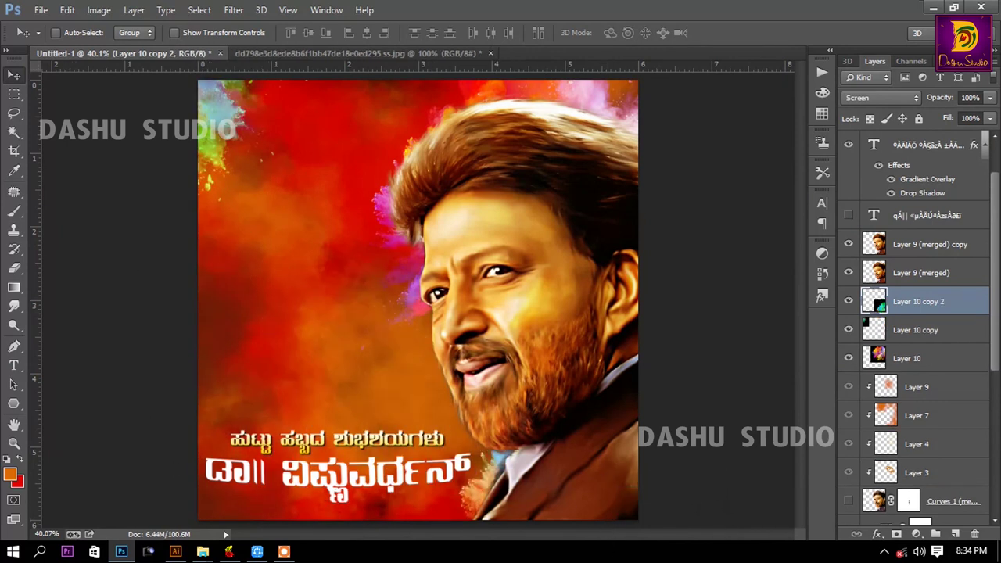
drag(485, 499, 474, 507)
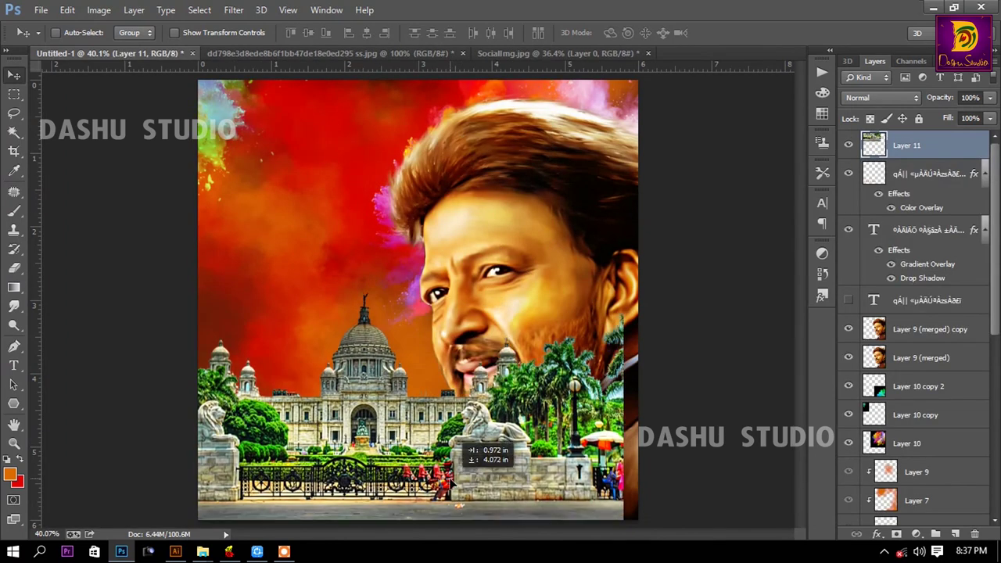
Step: Drag the SocialImg palace photo into the poster below the portrait layers with Soft Light blending
drag(115, 57, 407, 470)
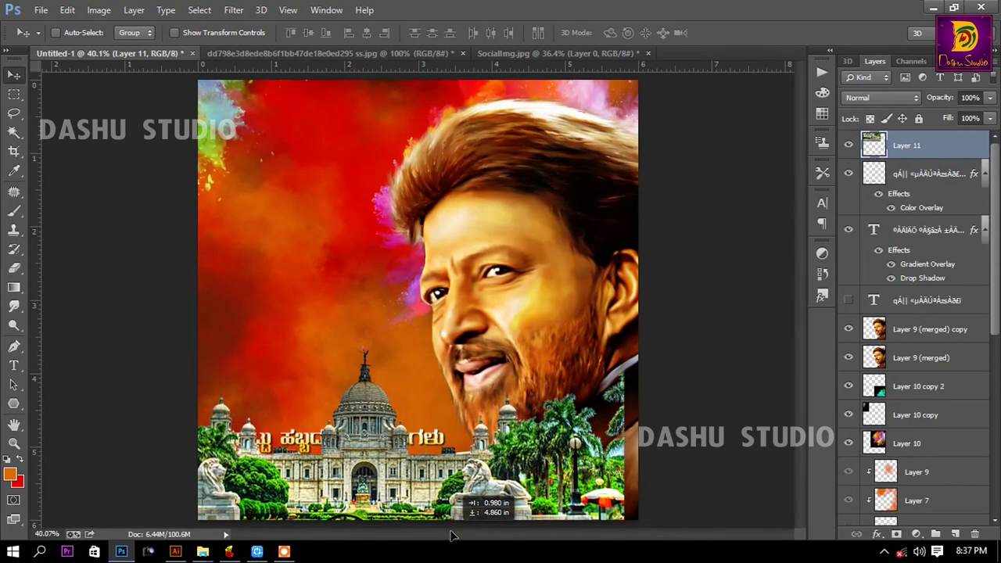
drag(962, 228, 945, 373)
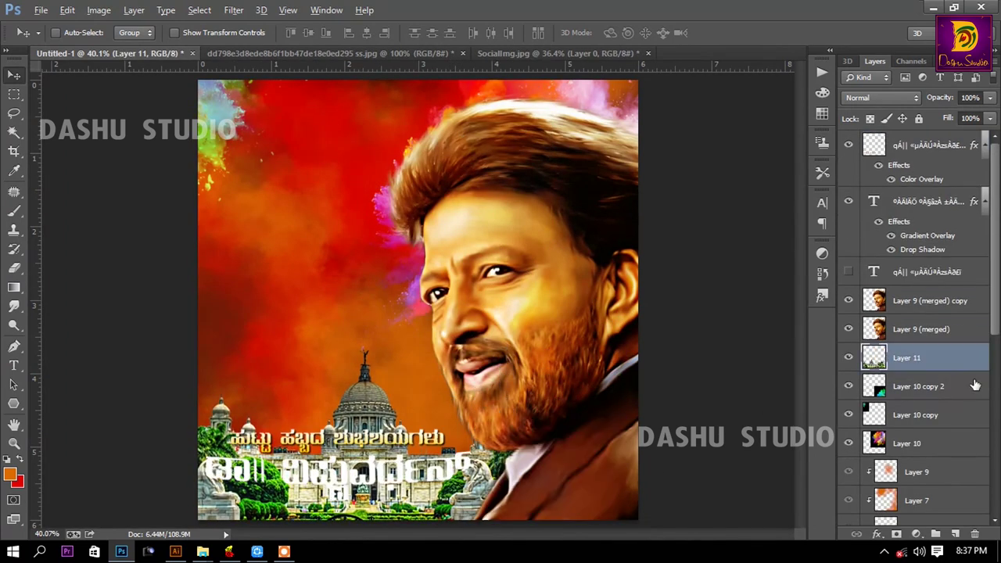
key(alt+shift+f)
Step: Move the title text up the poster and shrink it to sit above the palace image
right_click(364, 444)
click(407, 323)
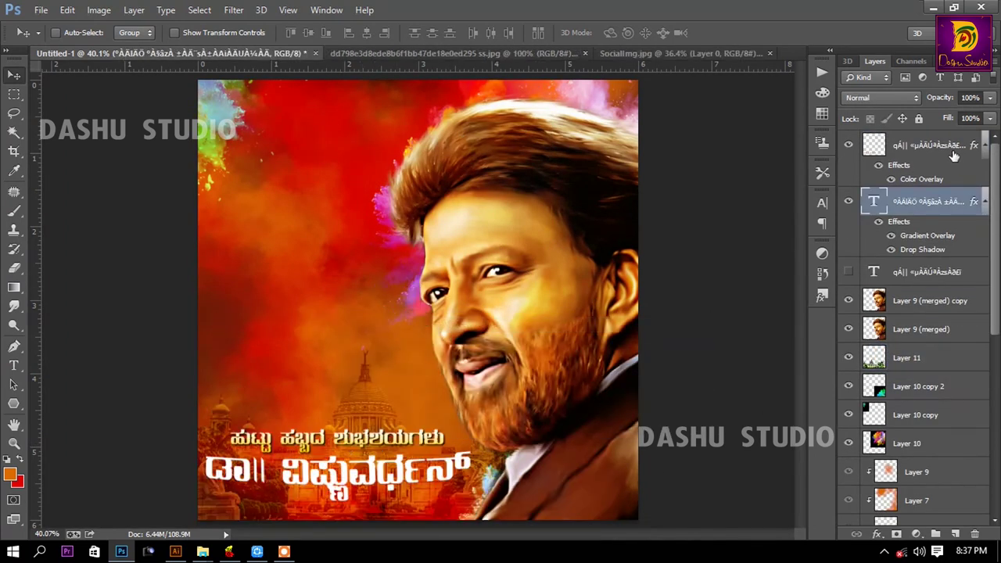
mouse_move(459, 480)
mouse_down()
mouse_move(459, 346)
mouse_move(407, 350)
mouse_up()
key(ctrl+t)
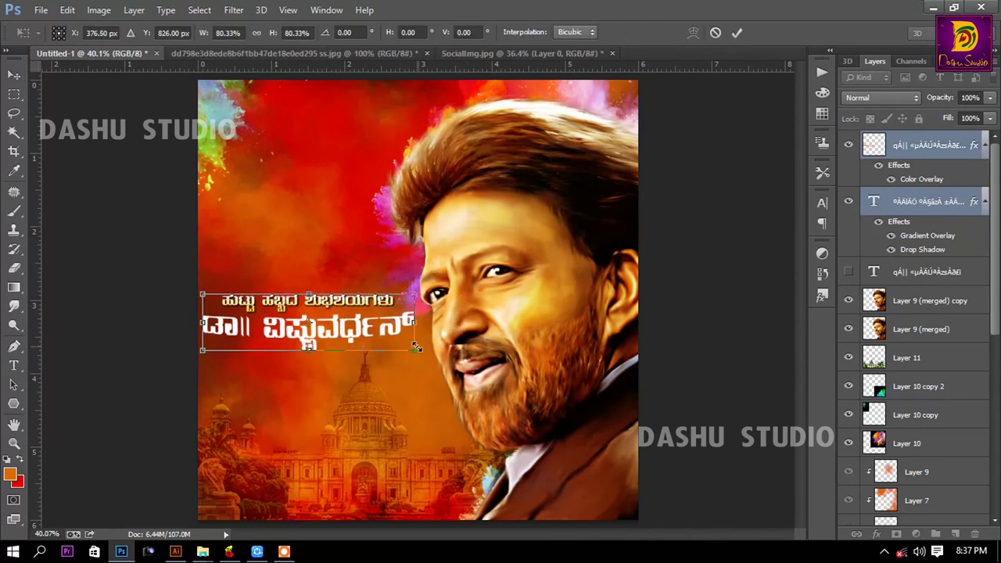
drag(353, 321, 356, 371)
key(Return)
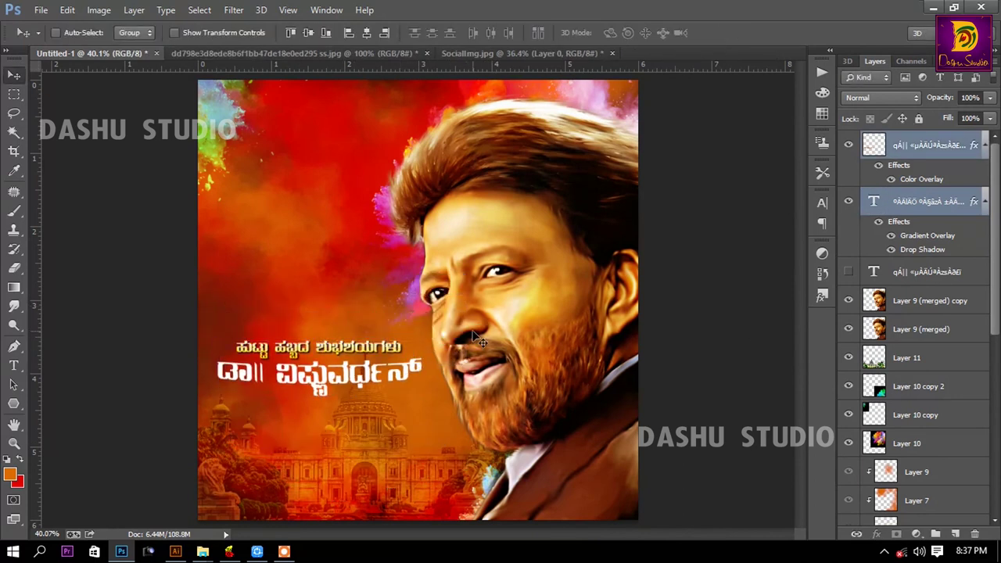
Step: Move the green colour-powder splash copy lower on the poster
click(931, 443)
click(919, 387)
mouse_move(447, 246)
mouse_down()
mouse_move(488, 377)
mouse_move(489, 361)
mouse_up()
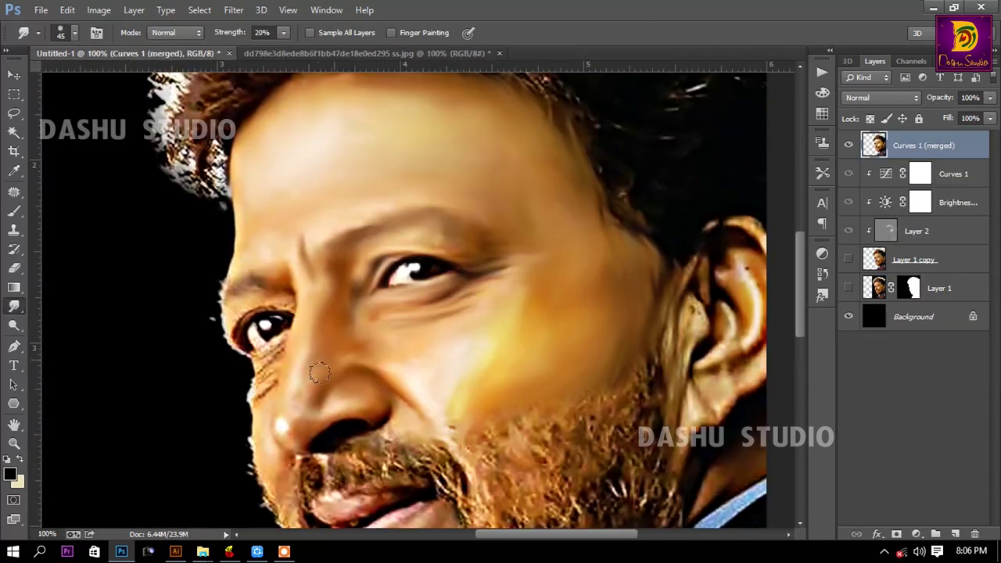
Step: Smudge the nose tip, ear, inner ear crease and neck edge into soft strokes, enlarging the brush
mouse_move(285, 421)
mouse_down()
mouse_move(386, 405)
mouse_move(339, 442)
mouse_up()
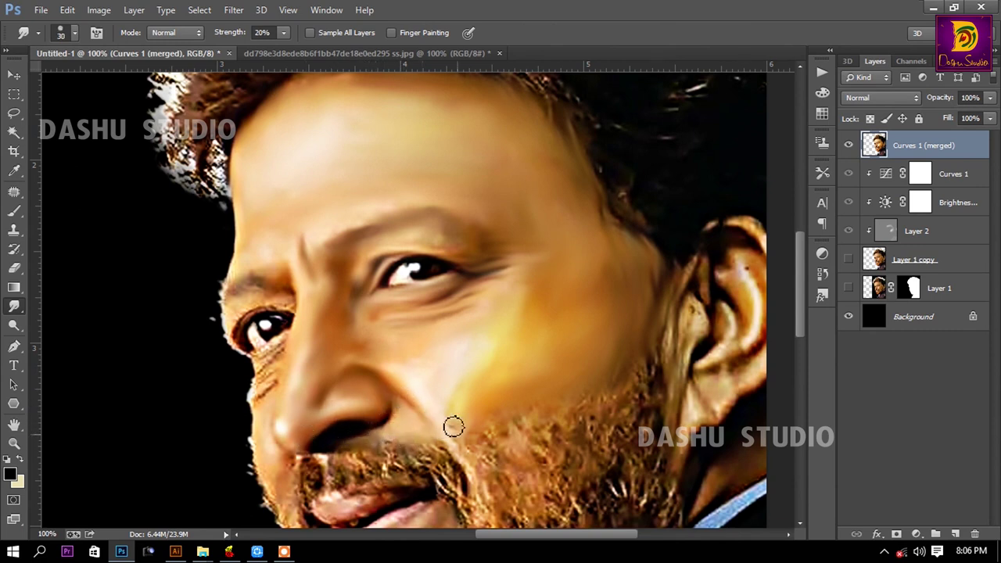
key(bracketright)
mouse_move(662, 366)
mouse_down()
mouse_move(696, 280)
mouse_move(671, 413)
mouse_move(507, 469)
mouse_up()
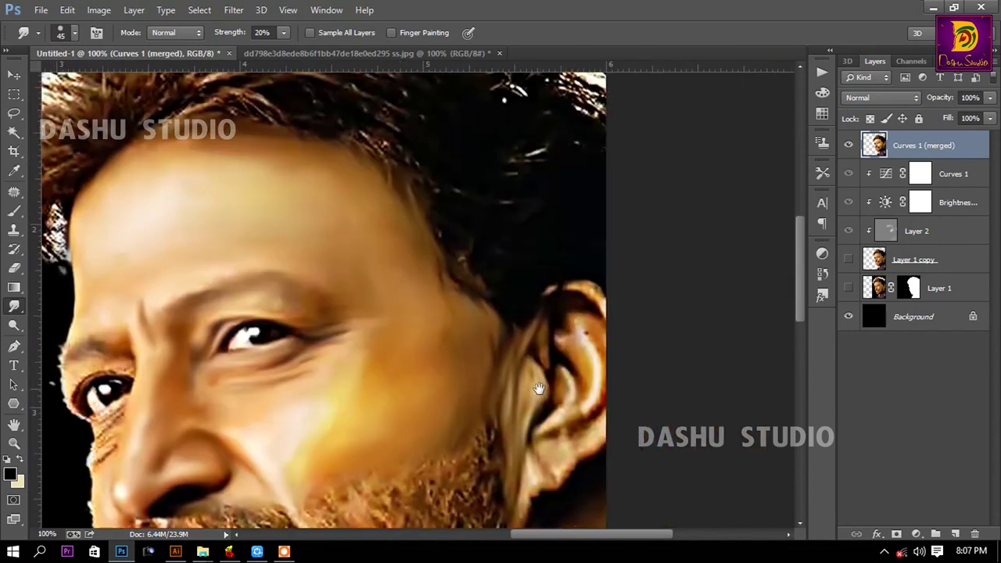
drag(569, 328, 570, 398)
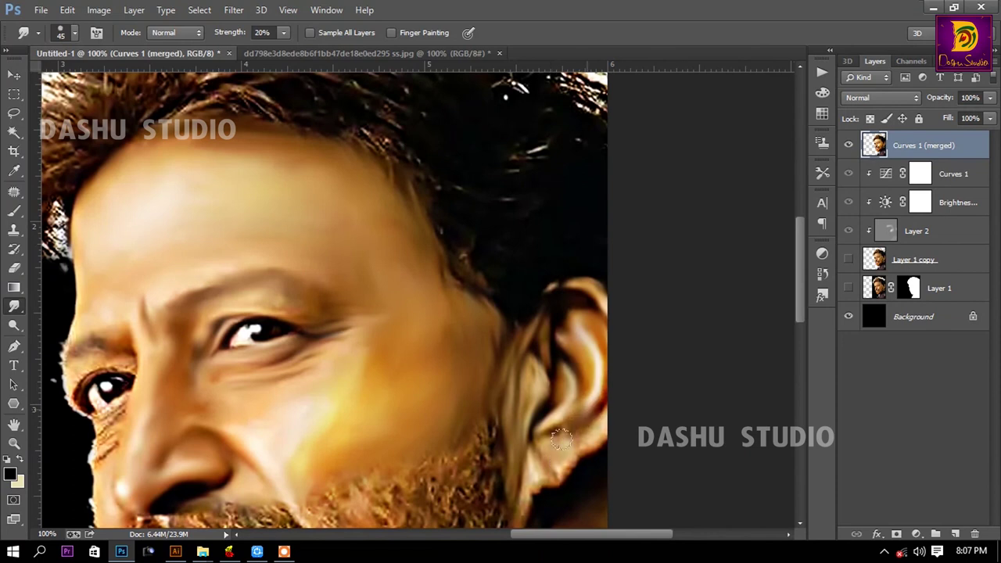
drag(409, 241, 459, 397)
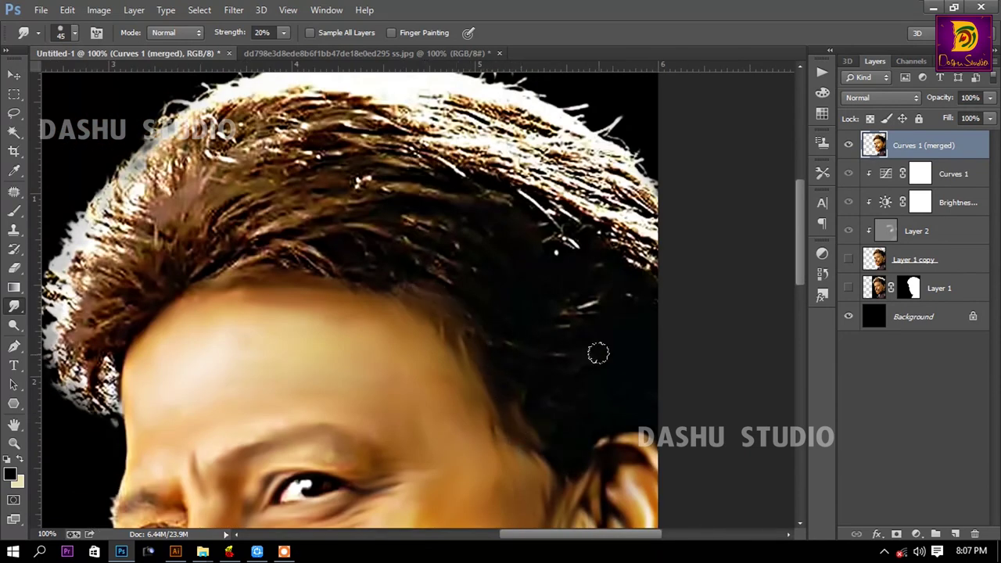
scroll(599, 354, down, 3)
scroll(496, 295, up, 3)
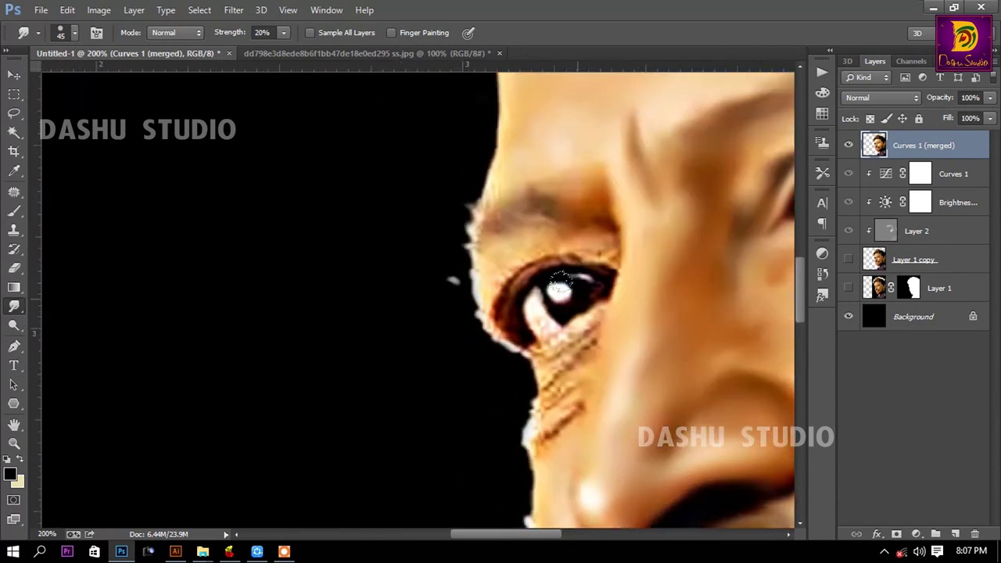
Step: Smudge away the white fringe at the brow and eye corner, and smooth the cheek texture
mouse_move(484, 182)
mouse_down()
mouse_move(471, 235)
mouse_move(527, 250)
mouse_move(510, 205)
mouse_up()
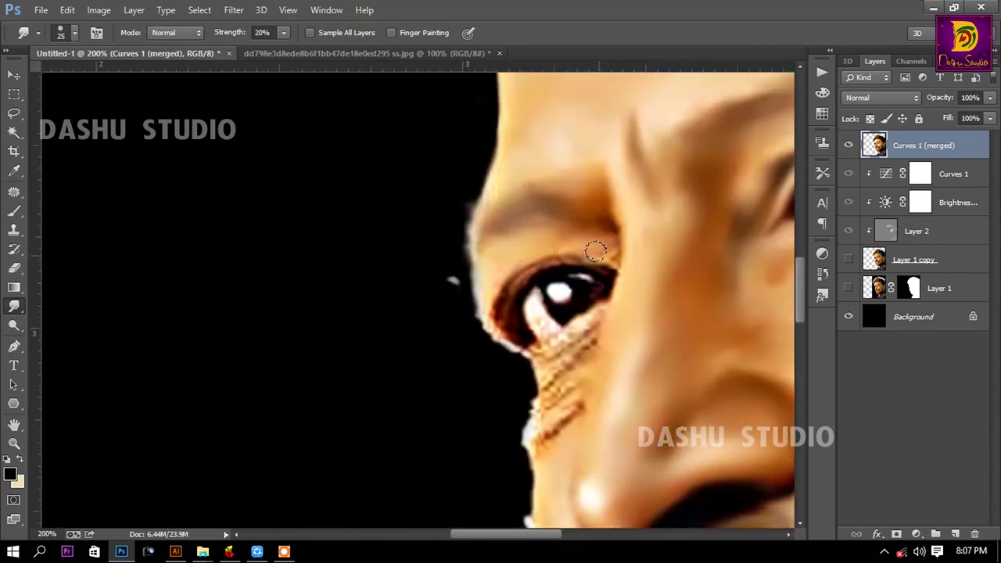
key(bracketright)
mouse_move(524, 273)
mouse_down()
mouse_move(487, 346)
mouse_move(458, 277)
mouse_move(509, 335)
mouse_move(539, 303)
mouse_up()
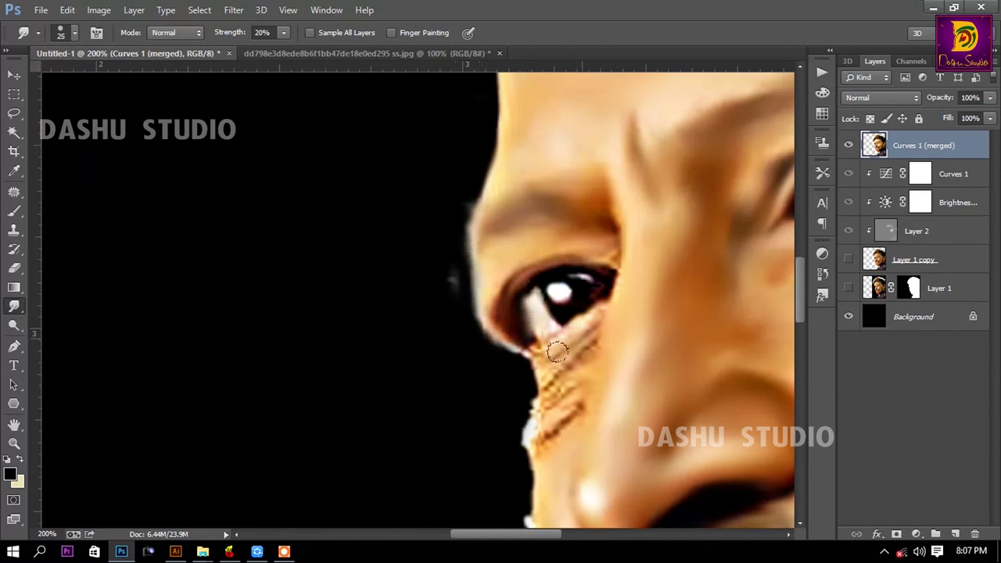
mouse_move(557, 352)
mouse_down()
mouse_move(566, 352)
mouse_move(538, 424)
mouse_move(582, 343)
mouse_move(534, 344)
mouse_up()
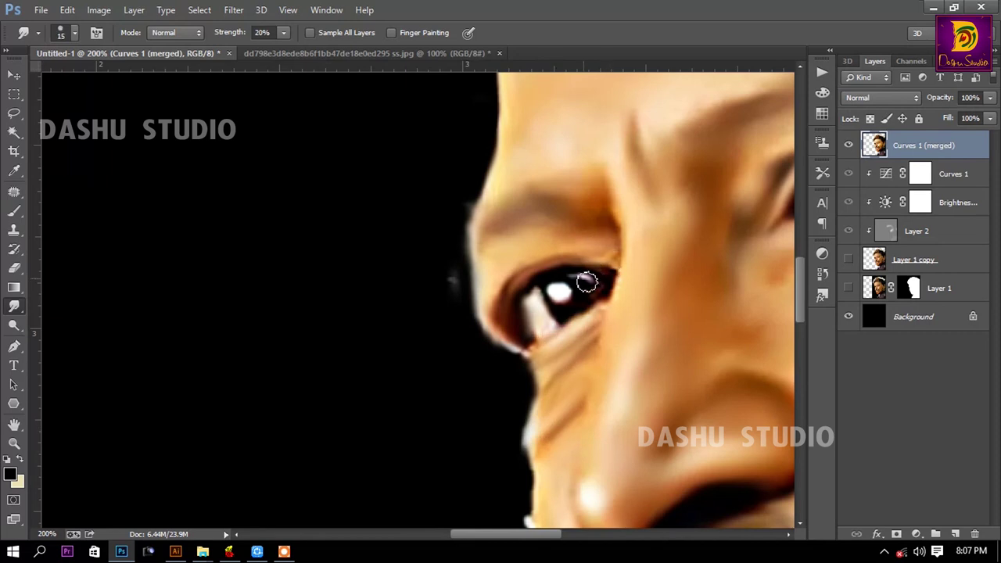
key(bracketright)
scroll(560, 321, down, 2)
scroll(536, 264, down, 2)
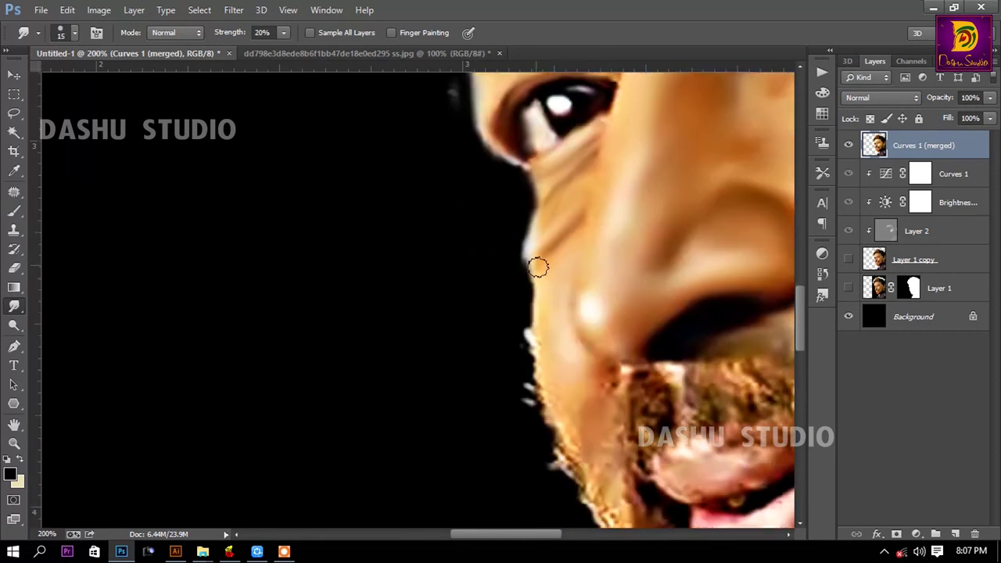
scroll(536, 327, down, 1)
mouse_move(536, 327)
mouse_down()
mouse_move(532, 219)
mouse_move(539, 329)
mouse_move(563, 376)
mouse_up()
Step: With a smaller brush, smooth the jaw edge, the lips and the chin area
key(bracketleft)
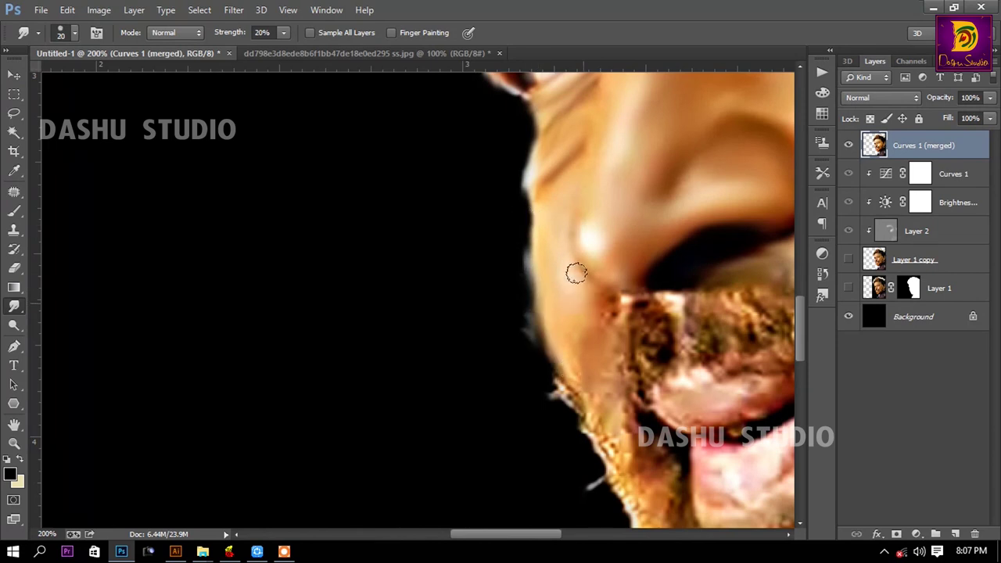
scroll(579, 364, down, 2)
scroll(548, 313, right, 2)
scroll(532, 298, up, 1)
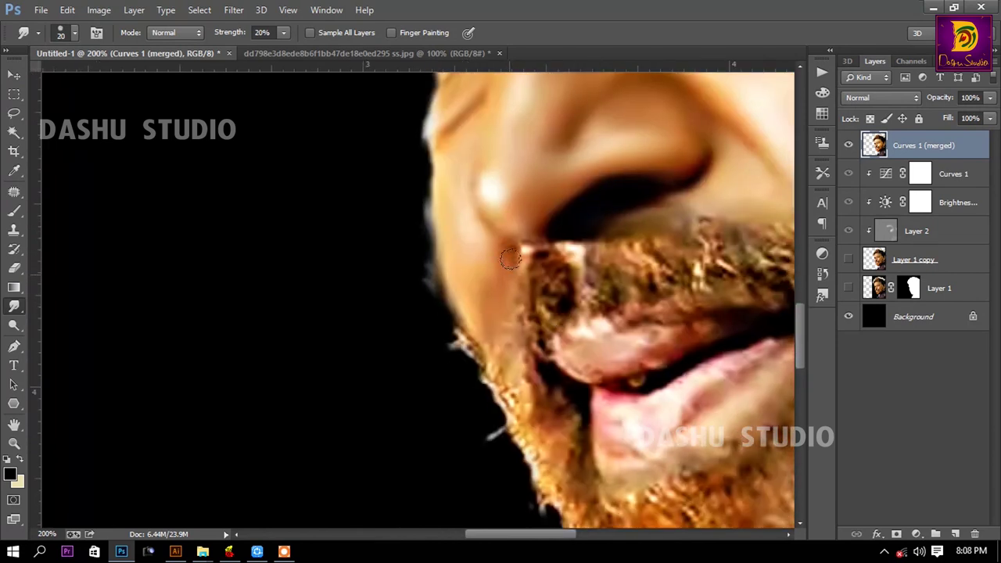
drag(502, 327, 489, 402)
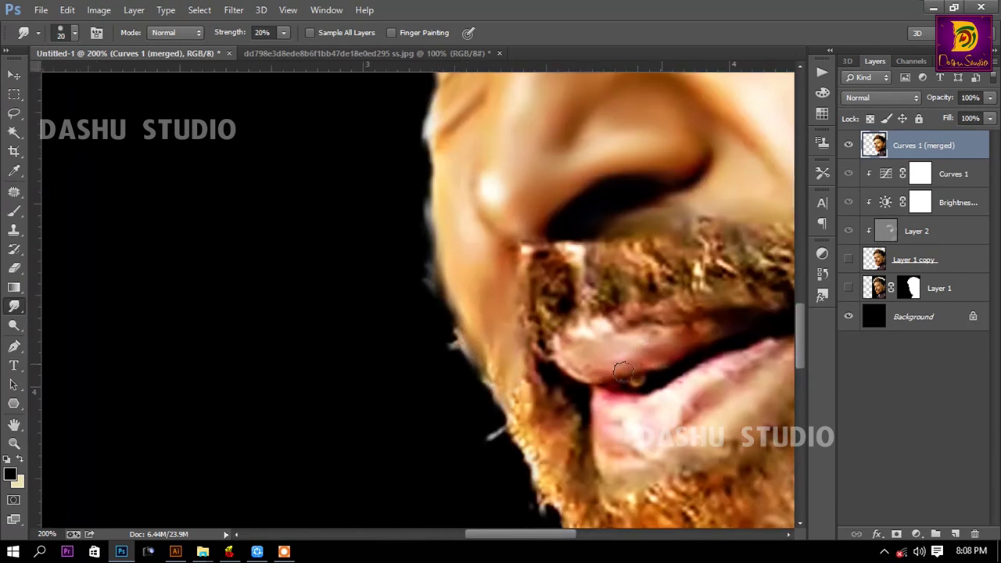
drag(645, 352, 703, 335)
scroll(703, 335, down, 2)
scroll(547, 313, right, 3)
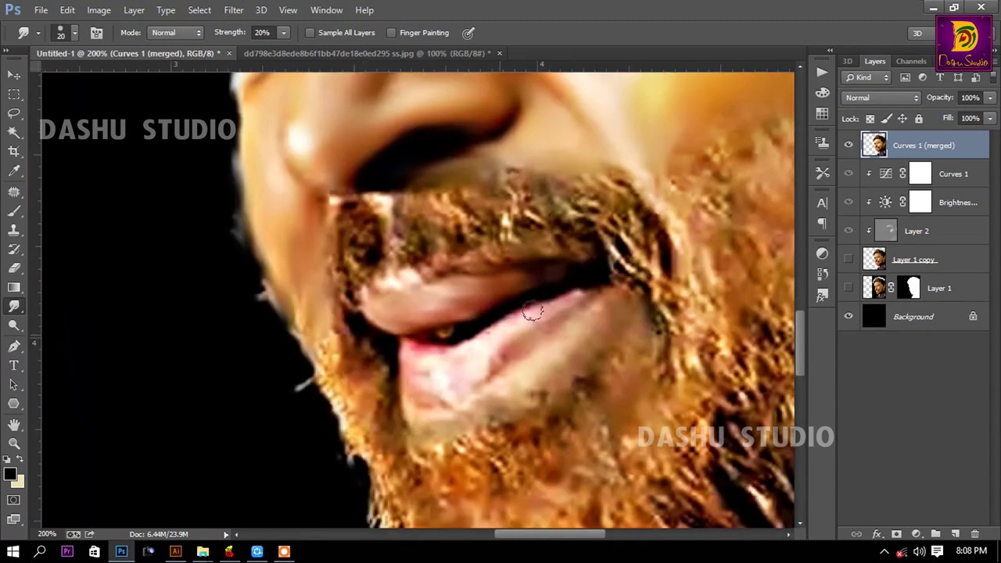
drag(551, 270, 530, 372)
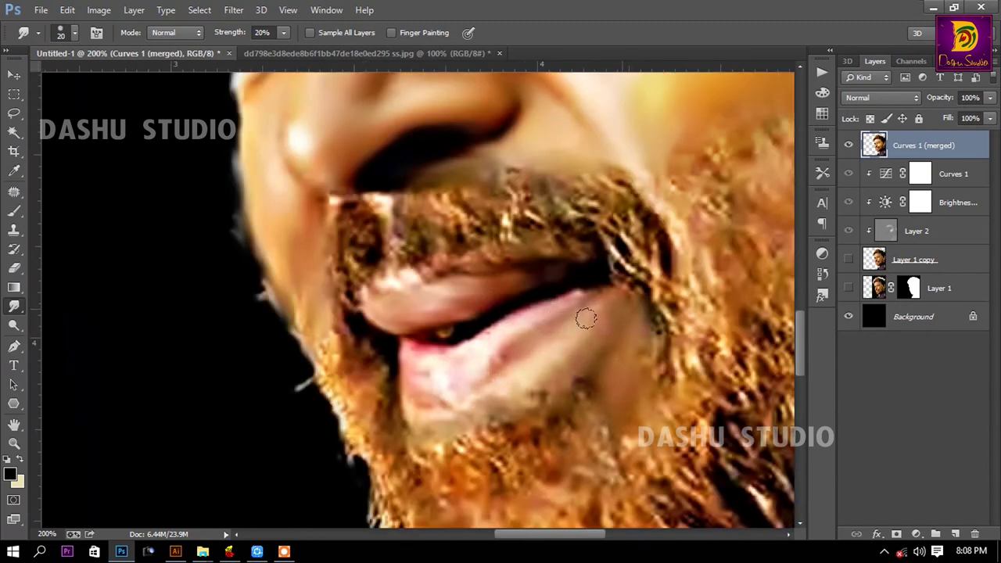
drag(481, 379, 500, 407)
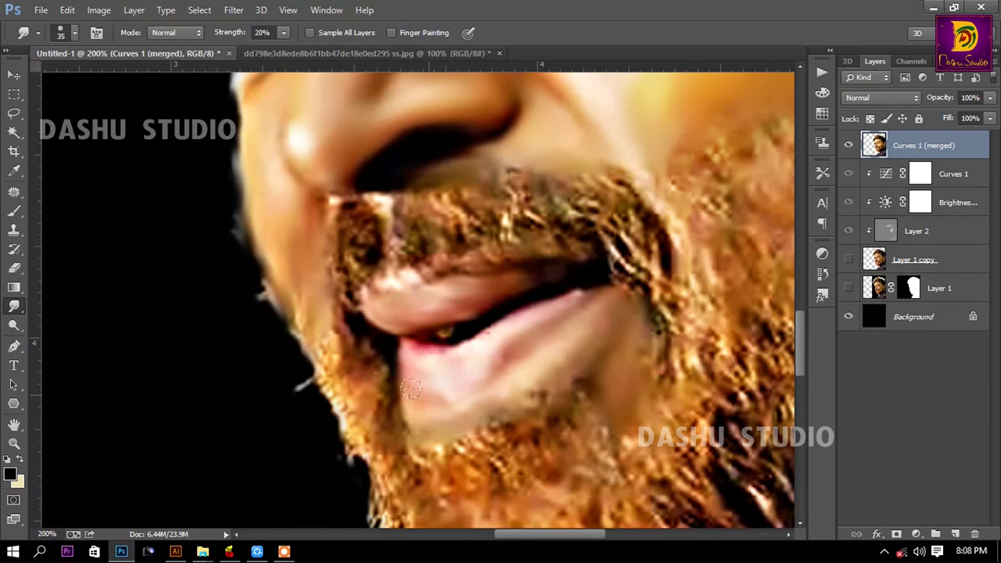
Step: Enlarge the brush slightly and smear the line between the lips smooth
key(])
scroll(575, 362, down, 2)
drag(408, 263, 592, 208)
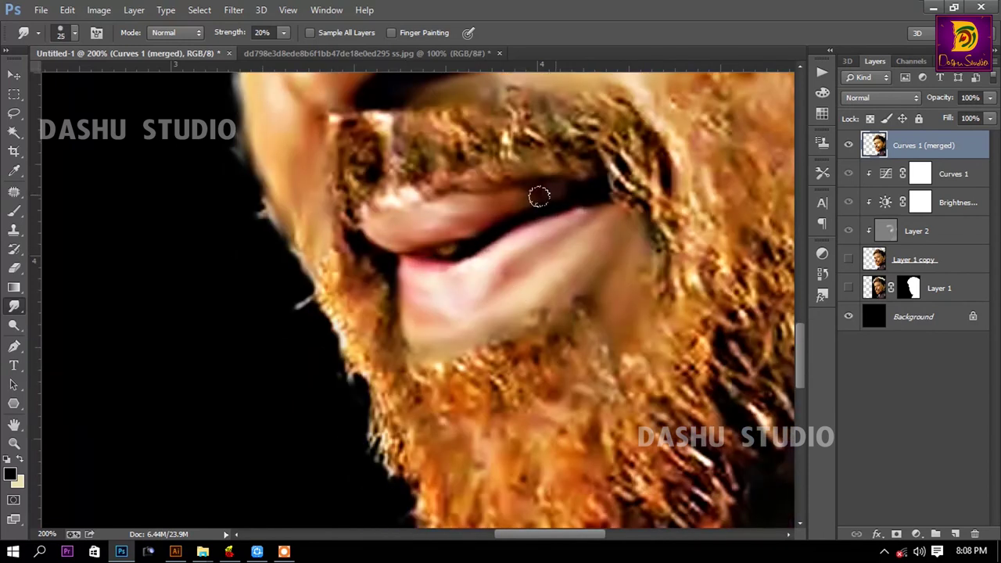
scroll(560, 323, down, 2)
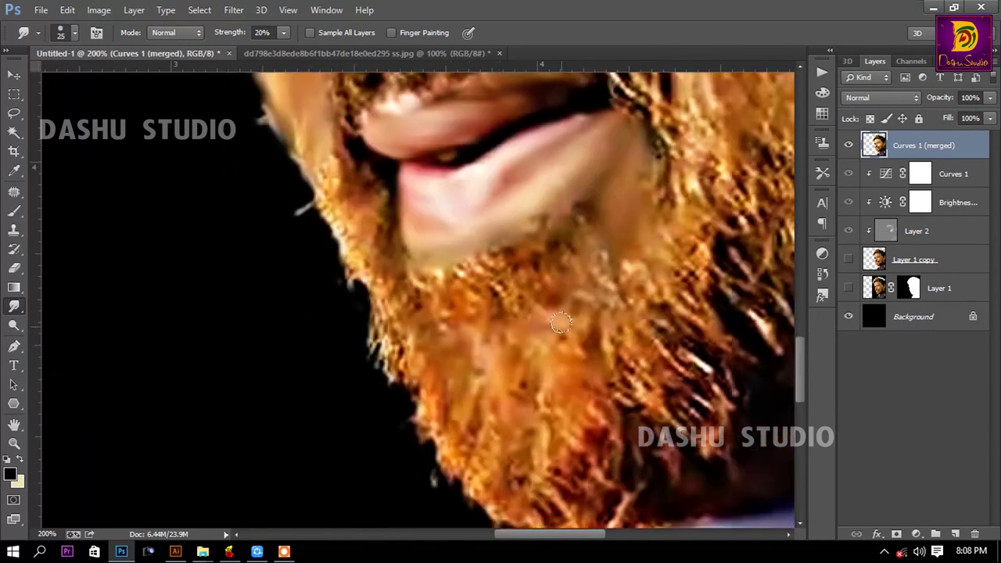
scroll(621, 201, down, 5)
scroll(539, 219, down, 5)
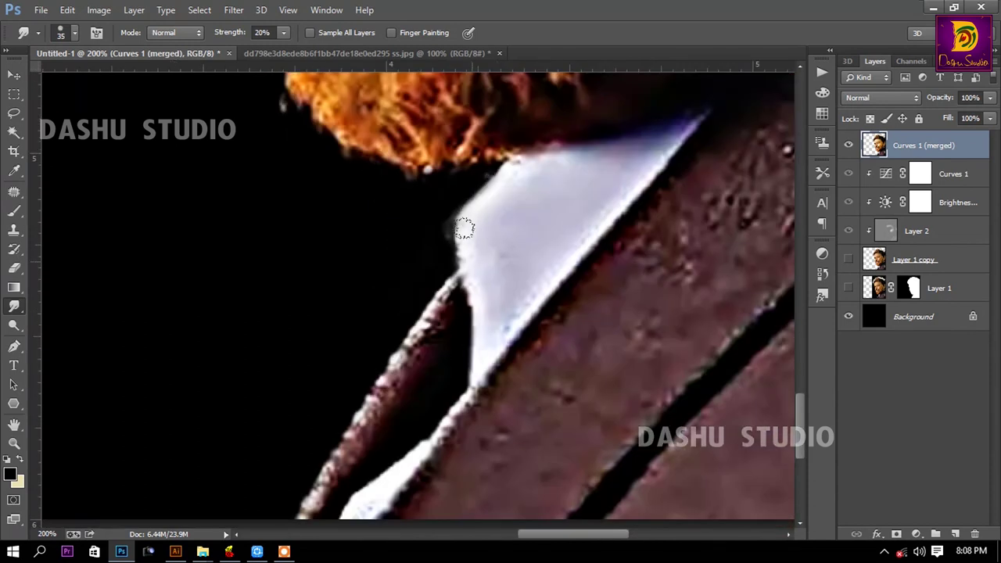
Step: Smudge the white collar's left edge and soften it against the shirt
drag(465, 229, 384, 388)
drag(459, 270, 467, 366)
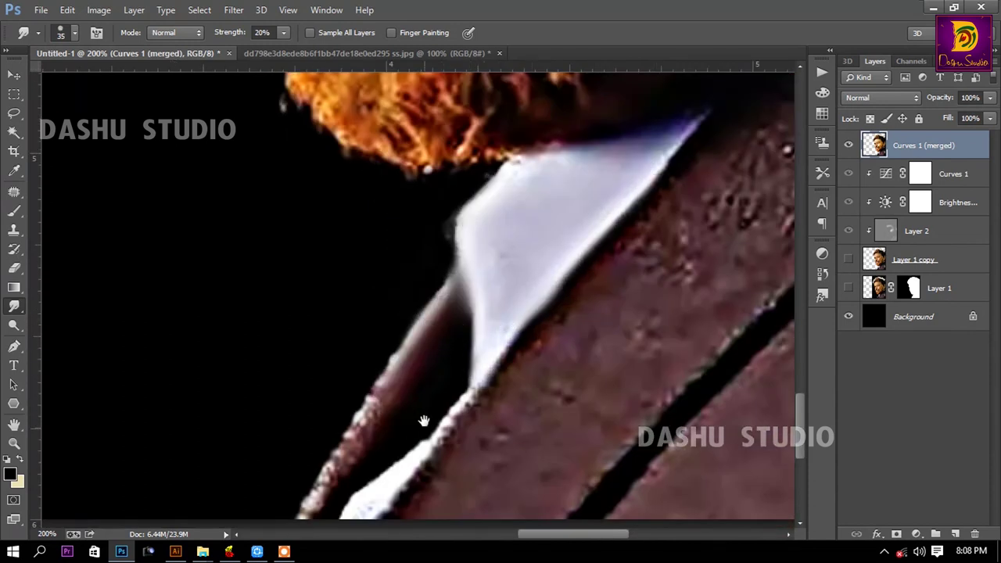
drag(422, 417, 548, 283)
drag(437, 368, 576, 279)
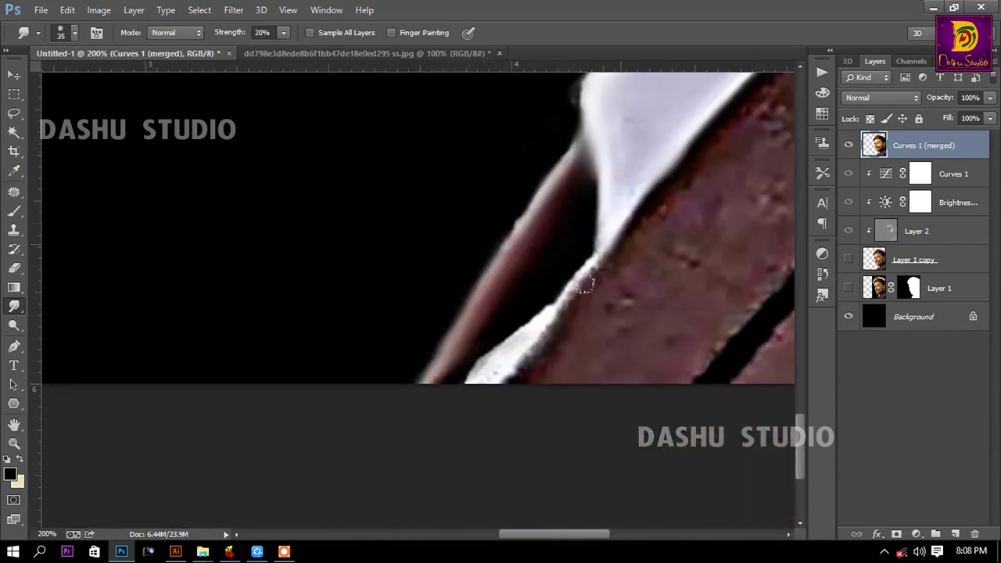
drag(517, 360, 559, 286)
drag(650, 247, 435, 335)
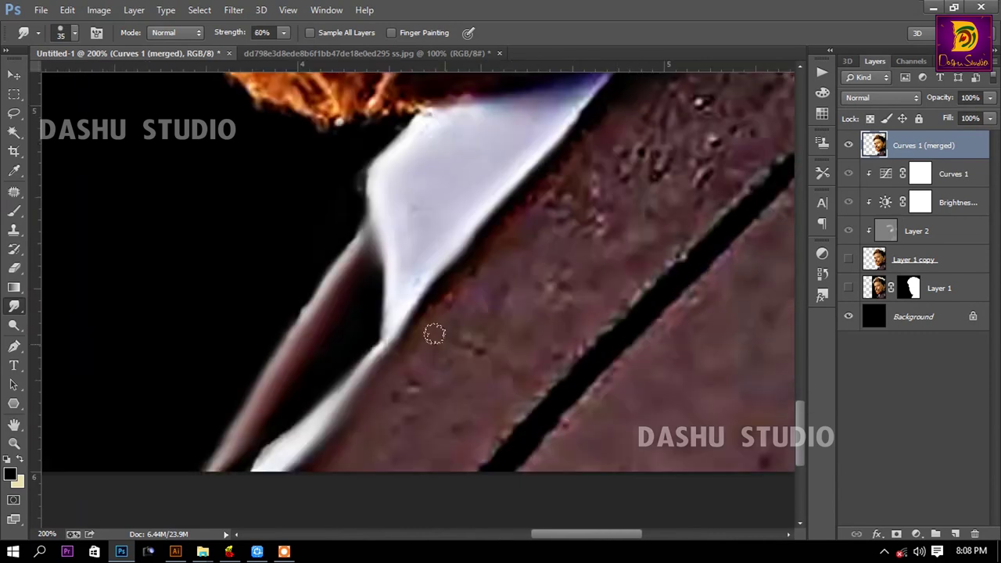
mouse_move(585, 199)
mouse_down()
mouse_move(484, 424)
mouse_move(657, 259)
mouse_move(402, 421)
mouse_up()
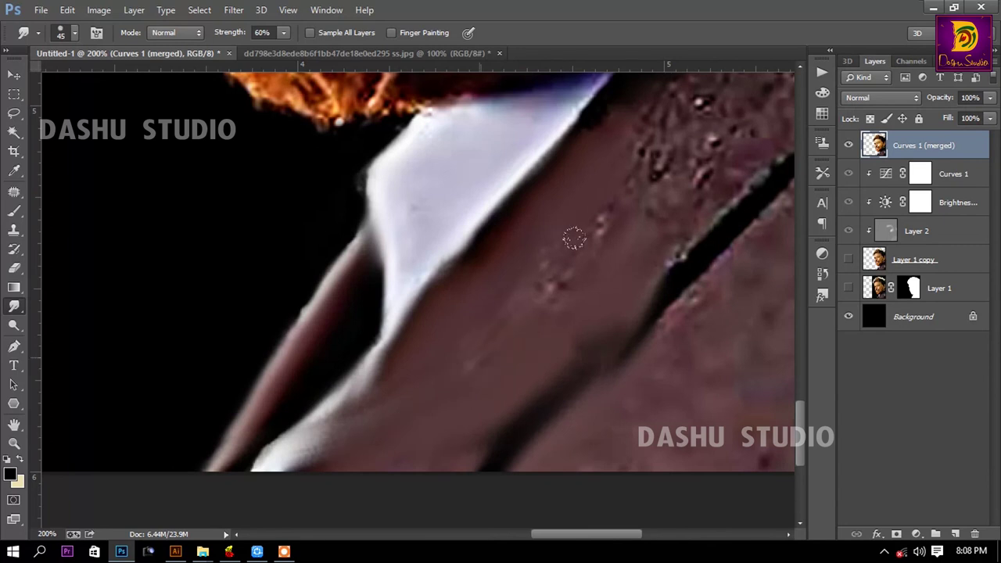
Step: Streak the shirt texture smooth, blend the collar's upper edge and soften the dark crease
mouse_move(573, 238)
mouse_down()
mouse_move(555, 290)
mouse_move(482, 239)
mouse_move(424, 302)
mouse_move(368, 254)
mouse_up()
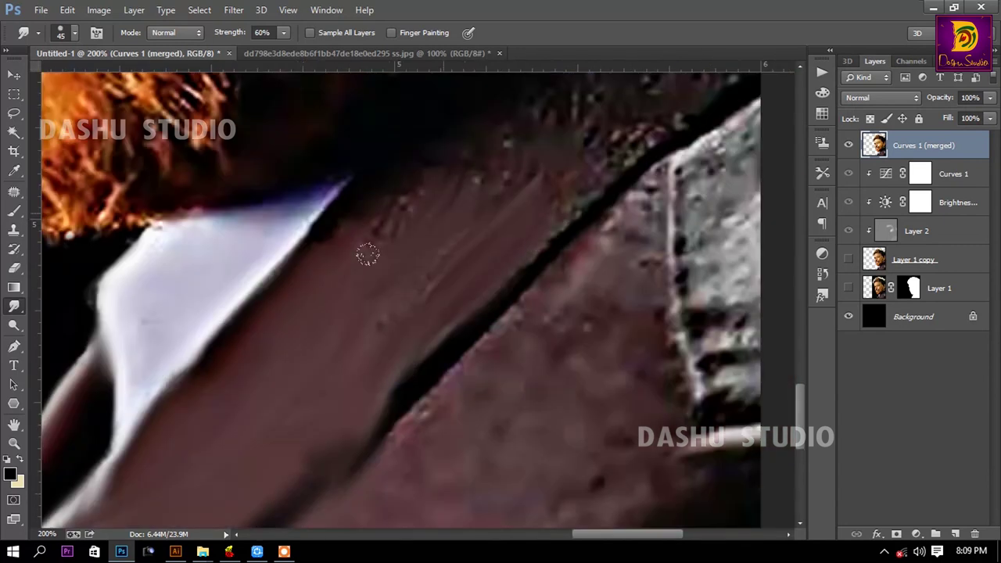
drag(188, 337, 302, 168)
mouse_move(328, 203)
mouse_down()
mouse_move(209, 295)
mouse_move(235, 227)
mouse_move(133, 297)
mouse_up()
mouse_move(454, 344)
mouse_down()
mouse_move(523, 279)
mouse_move(431, 412)
mouse_up()
Step: Smooth the textured grey area, wipe out the dark blemishes and smudge the blue streak by the beard
mouse_move(641, 375)
mouse_down()
mouse_move(711, 234)
mouse_move(701, 141)
mouse_move(695, 409)
mouse_move(660, 465)
mouse_up()
scroll(660, 464, down, 3)
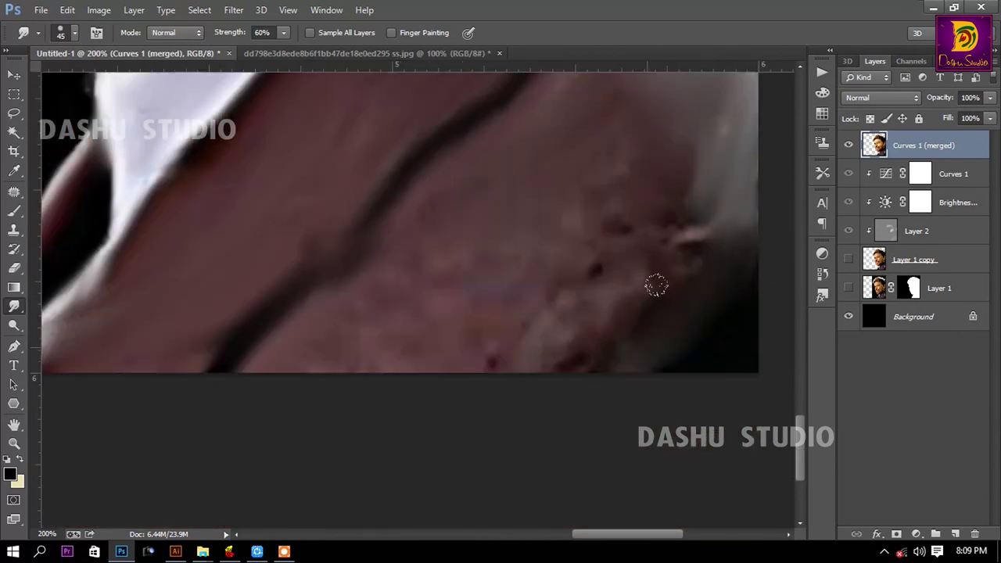
mouse_move(657, 285)
mouse_down()
mouse_move(536, 279)
mouse_move(456, 195)
mouse_move(617, 337)
mouse_move(702, 323)
mouse_up()
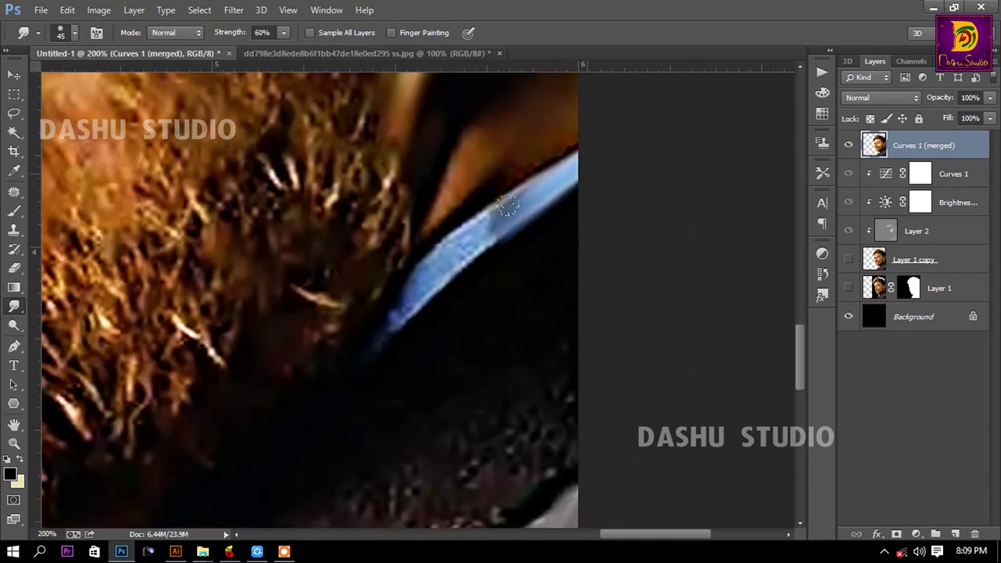
drag(539, 204, 438, 350)
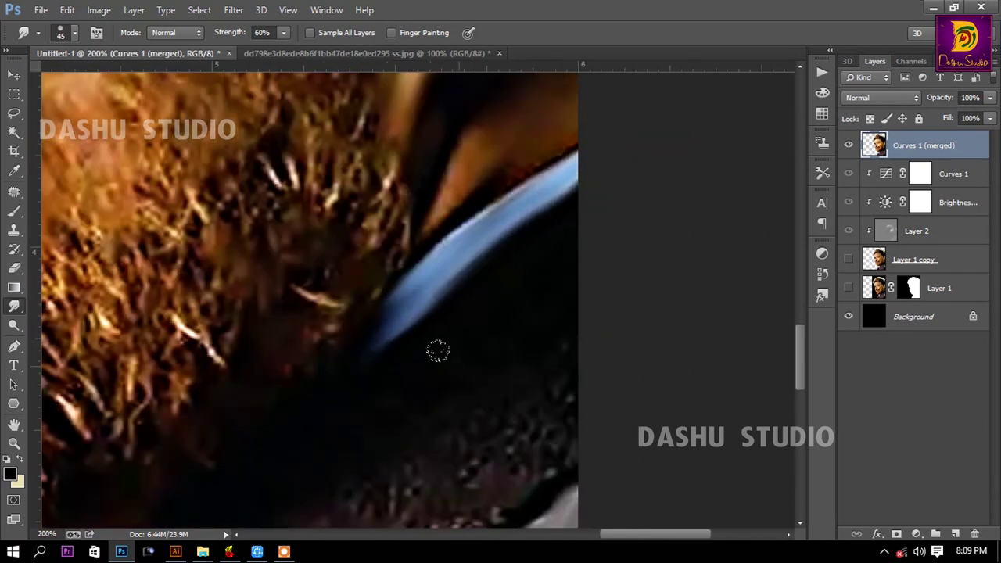
scroll(438, 351, down, 2)
scroll(438, 351, left, 1)
drag(613, 189, 566, 310)
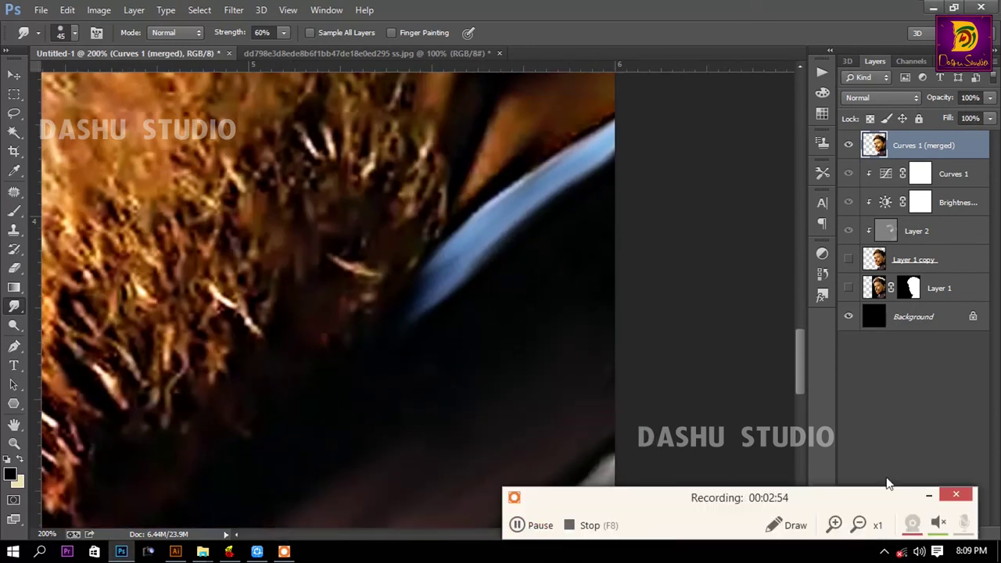
Step: Zoom to 66.7% to see the whole head and choose the 578 px smudge brush preset
key(ctrl+0)
key(z)
click(538, 277)
click(507, 335)
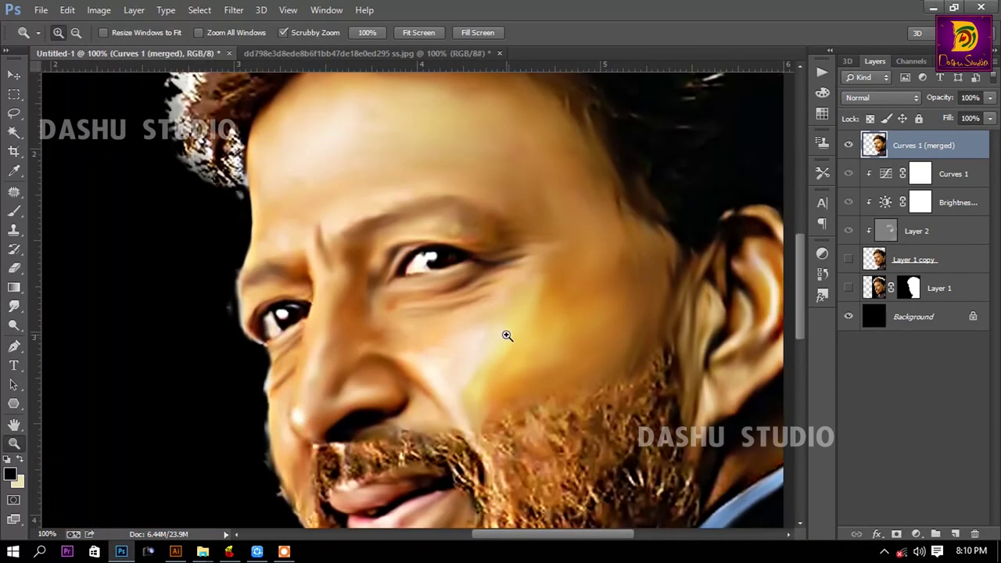
key(ctrl+0)
click(496, 344)
click(14, 306)
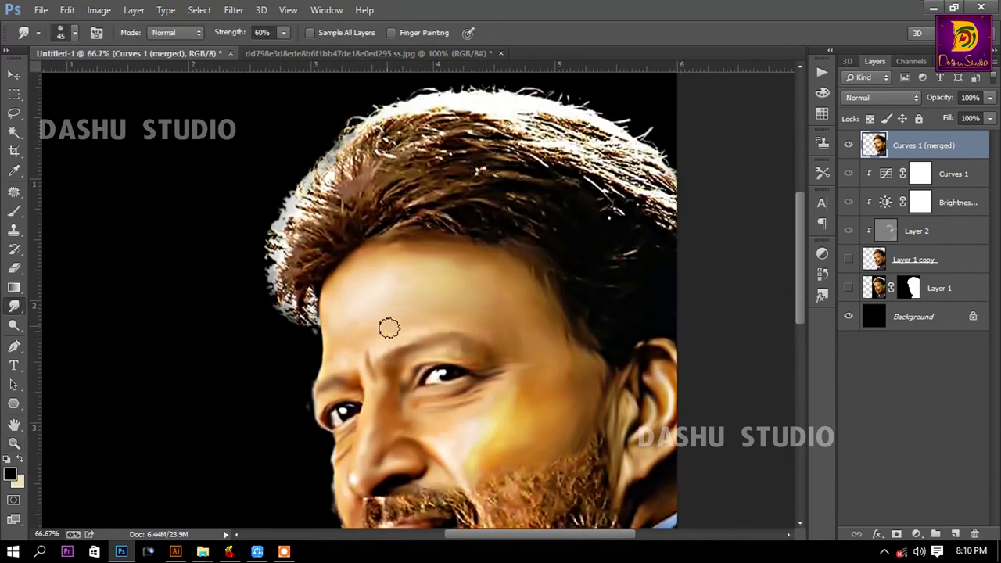
right_click(549, 338)
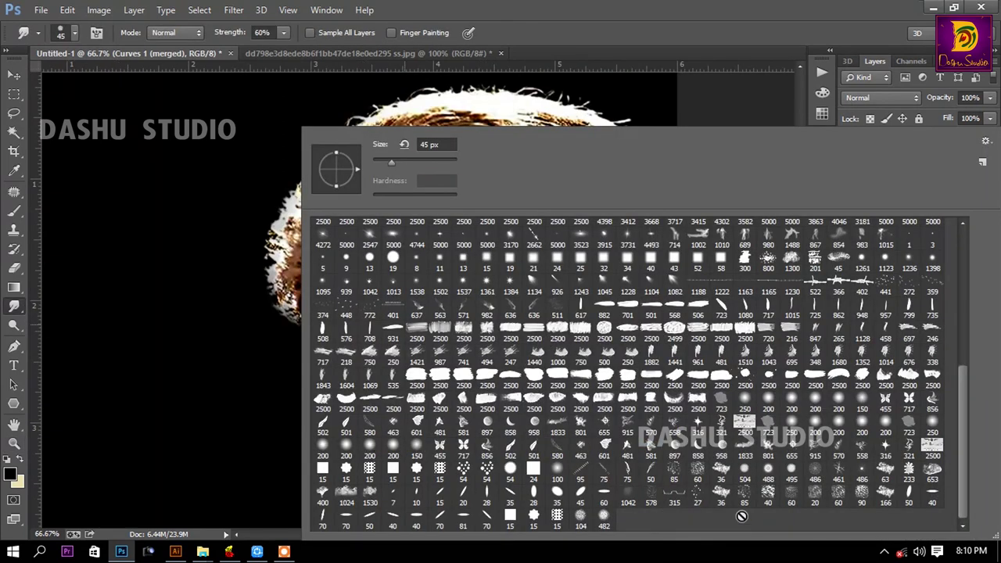
click(660, 496)
key(Return)
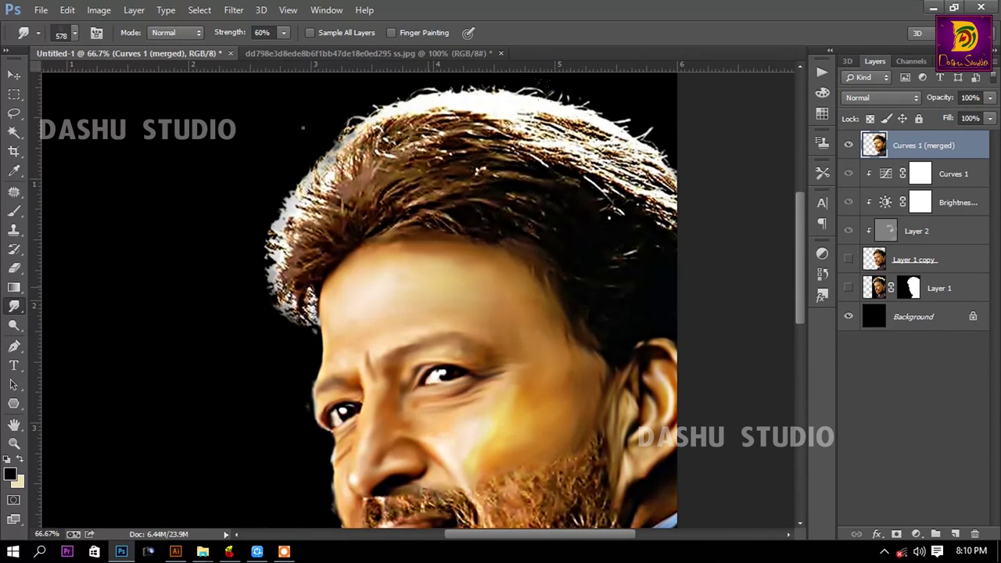
right_click(302, 127)
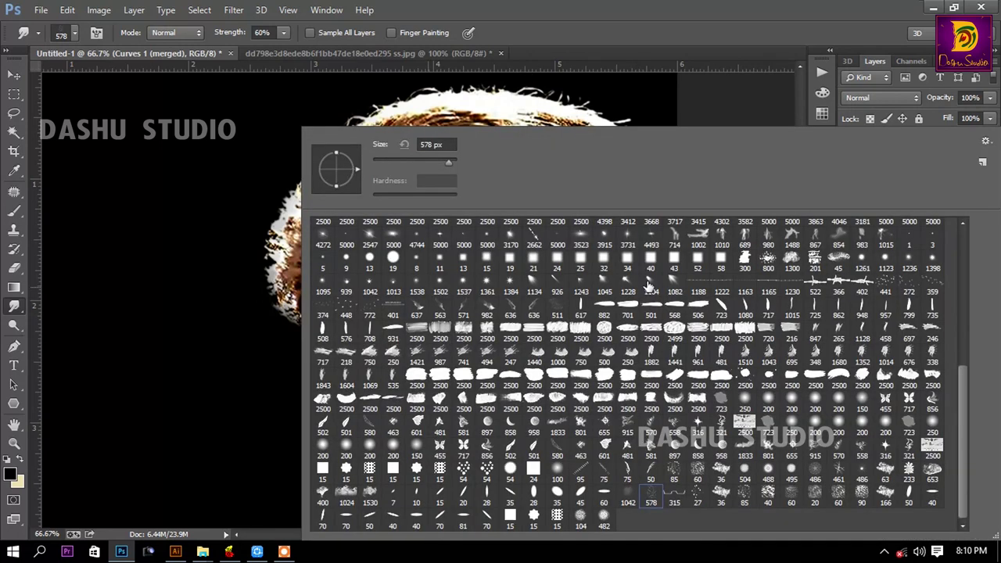
Step: Pick the 27 brush preset at 100% zoom and smear the bright right-side hair strands down and right
double_click(698, 495)
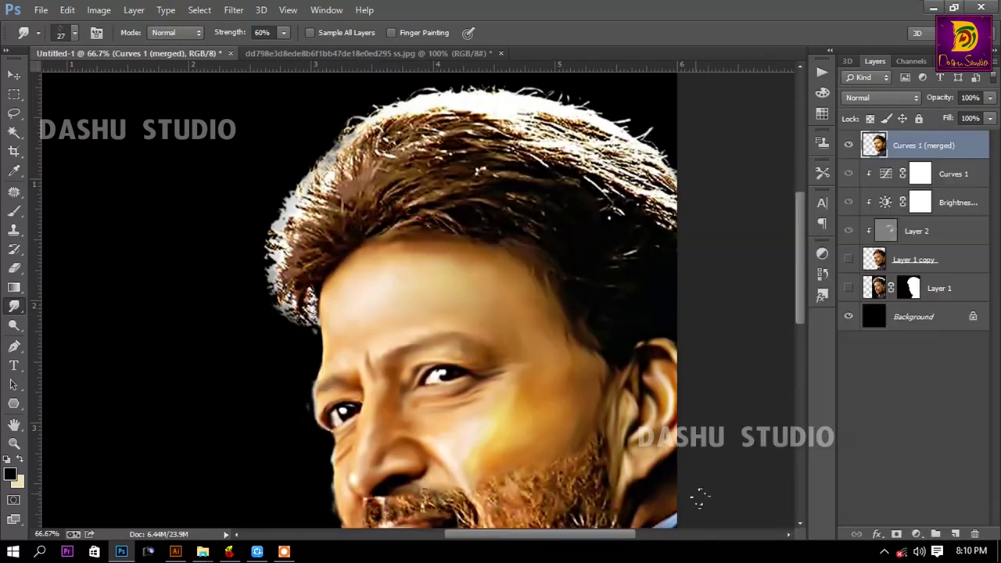
key(ctrl+plus)
drag(391, 169, 321, 341)
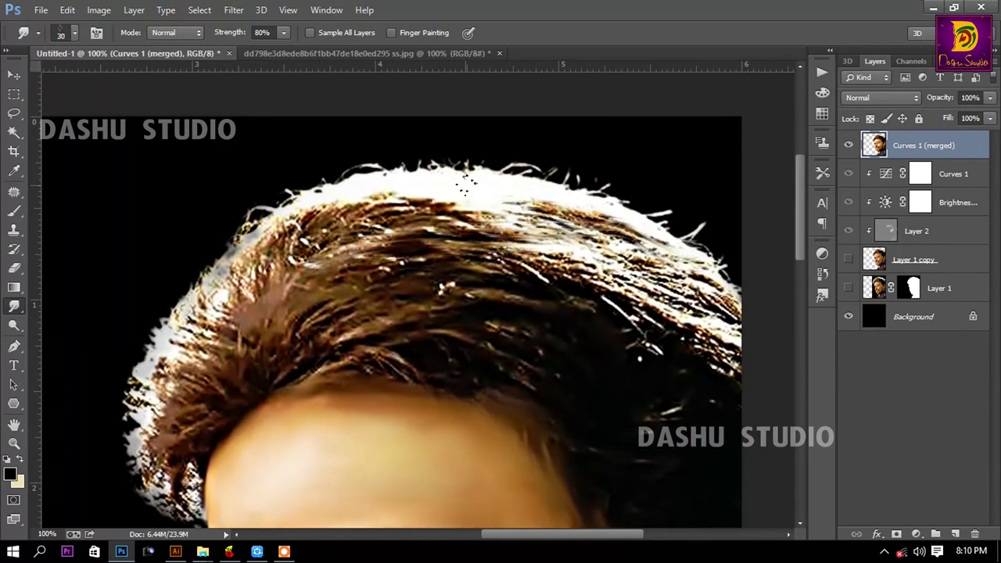
drag(465, 182, 730, 316)
key(bracketright)
drag(563, 258, 735, 352)
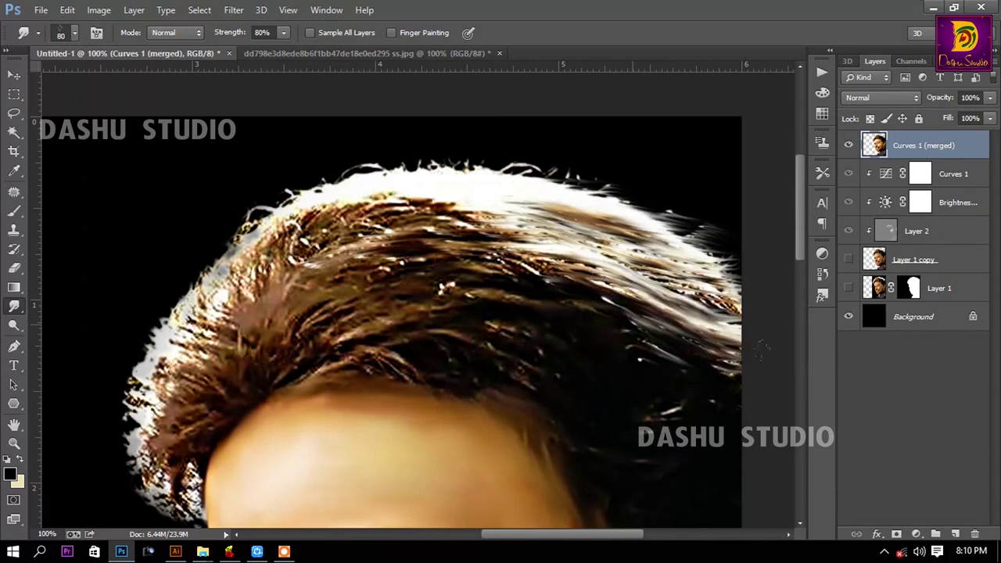
Step: Smooth the streaky strands across the top of the hair with long sweeping strokes
drag(547, 285, 673, 305)
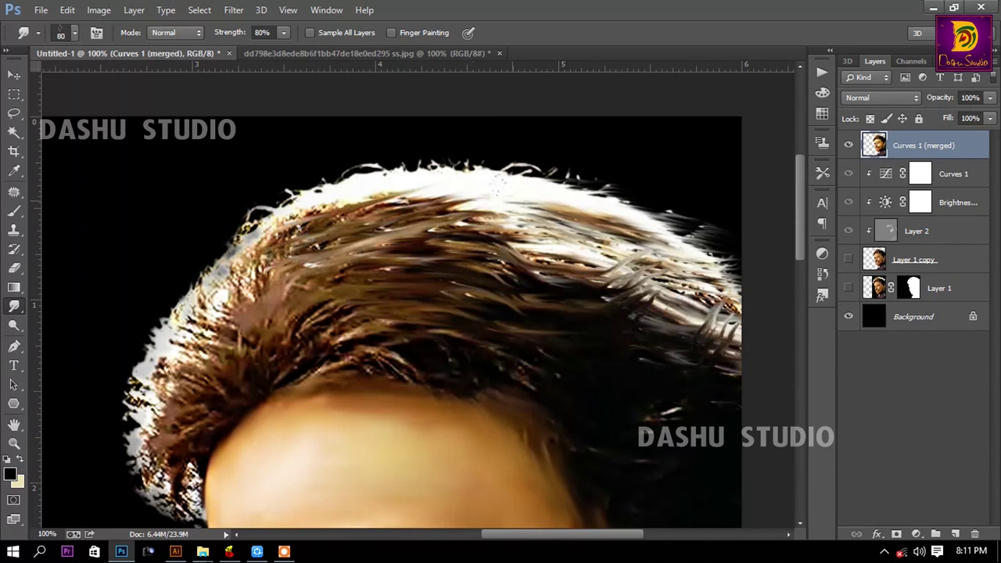
drag(266, 235, 555, 258)
drag(399, 235, 743, 313)
drag(407, 313, 735, 344)
drag(540, 258, 735, 297)
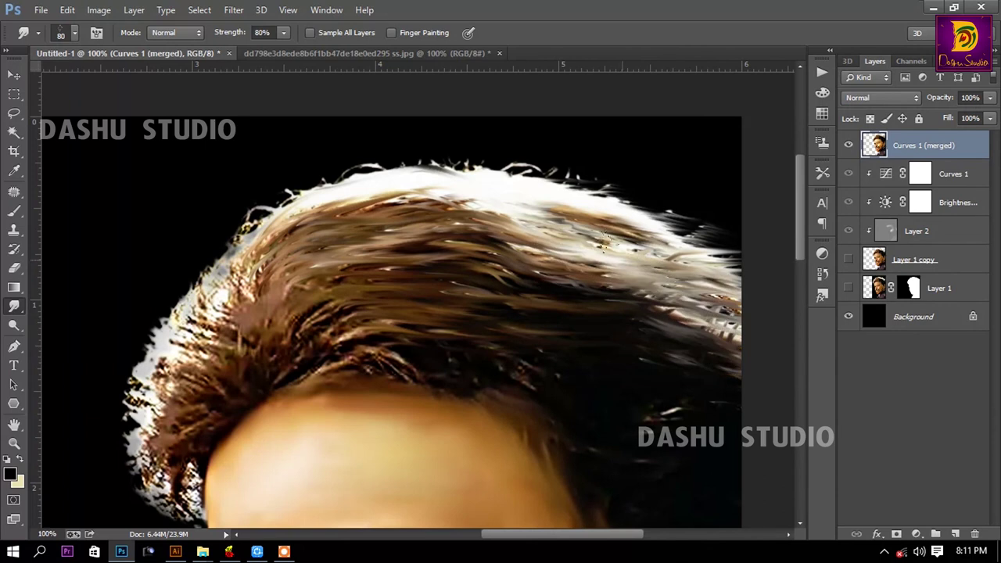
drag(602, 234, 735, 337)
scroll(704, 312, down, 1)
Step: Shrink the brush to 60 and sweep the left hair edge and strands above the forehead
key(bracketleft)
key(bracketleft)
mouse_move(211, 305)
mouse_down()
mouse_move(274, 168)
mouse_move(282, 195)
mouse_move(258, 173)
mouse_up()
mouse_move(230, 250)
mouse_down()
mouse_move(413, 126)
mouse_move(728, 192)
mouse_up()
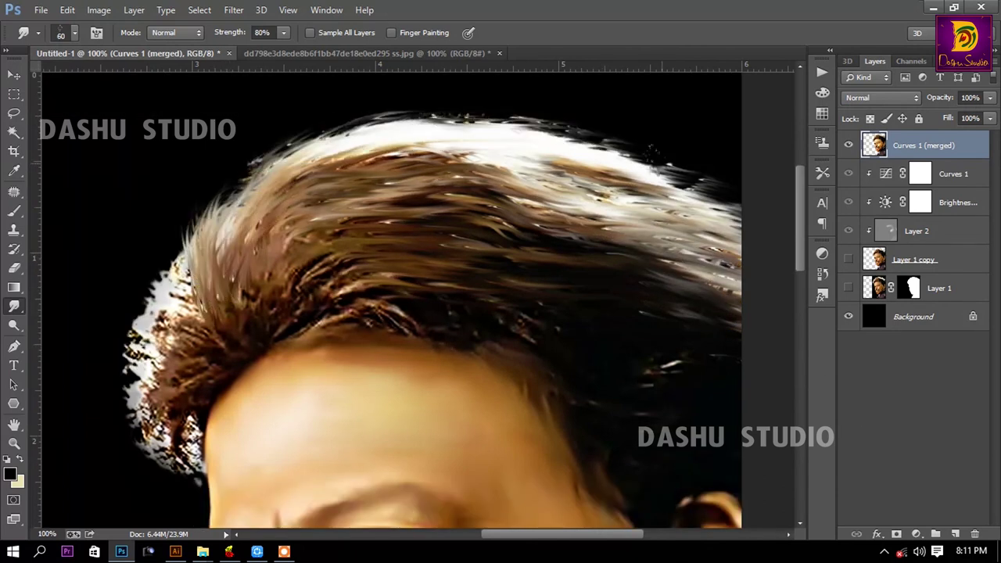
drag(257, 321, 304, 308)
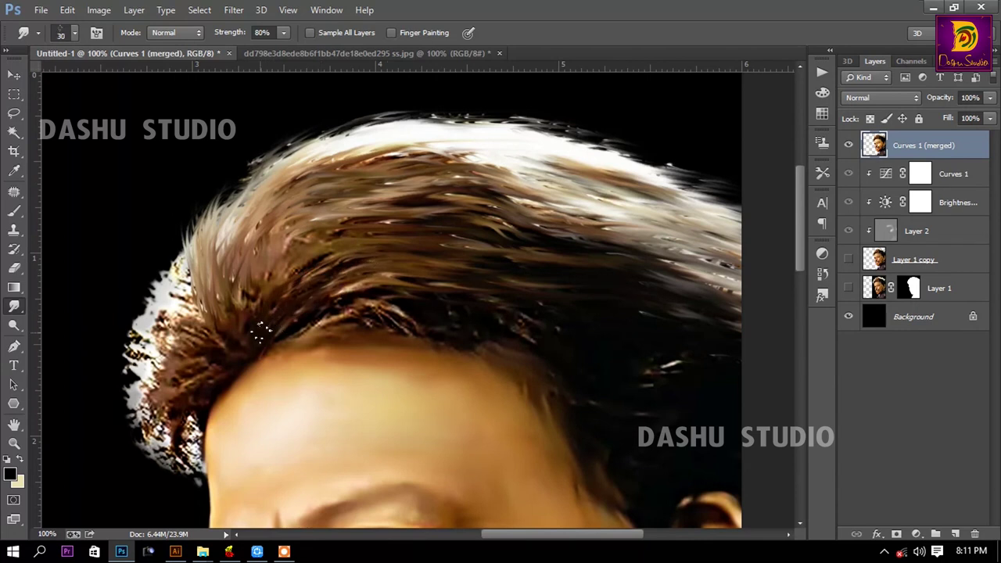
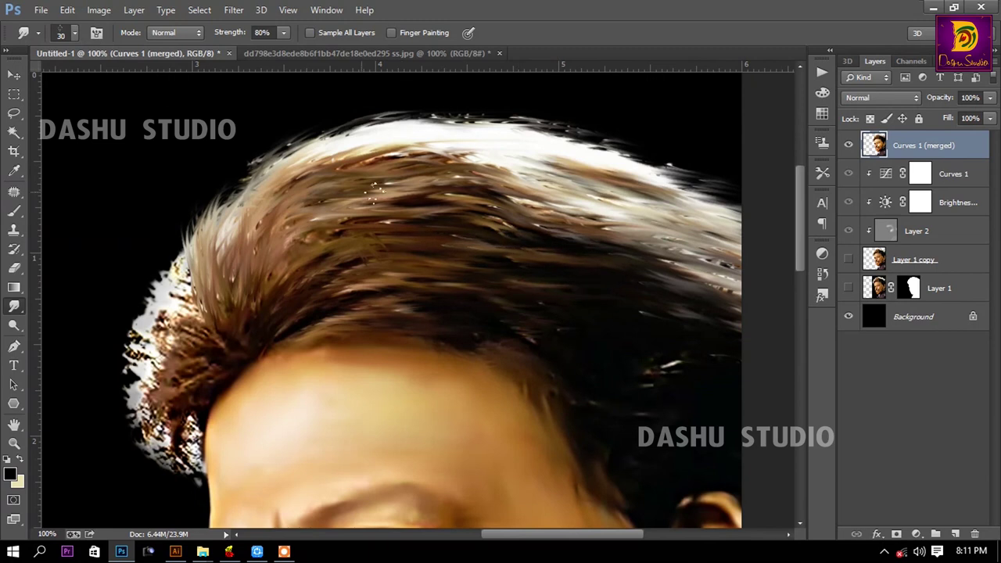
Step: Smudge the top edge of the hair at 80% strength into smooth painted streaks
drag(374, 190, 571, 242)
drag(327, 210, 545, 273)
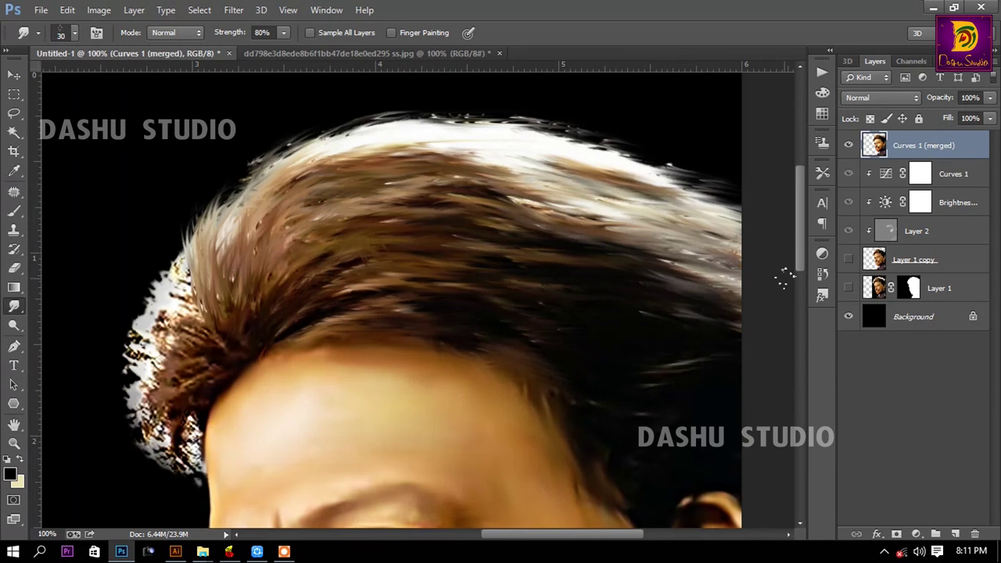
scroll(668, 247, down, 2)
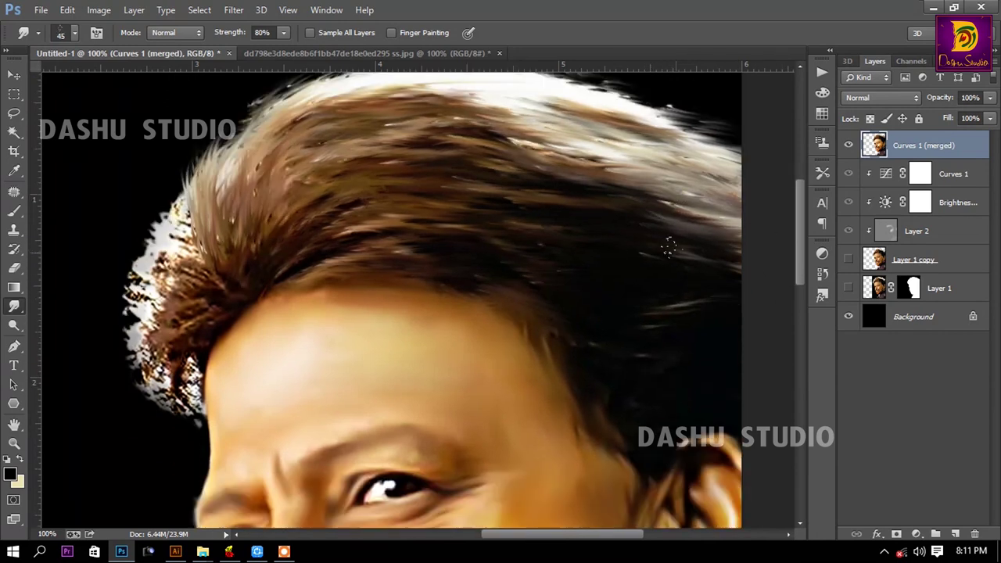
scroll(794, 388, down, 3)
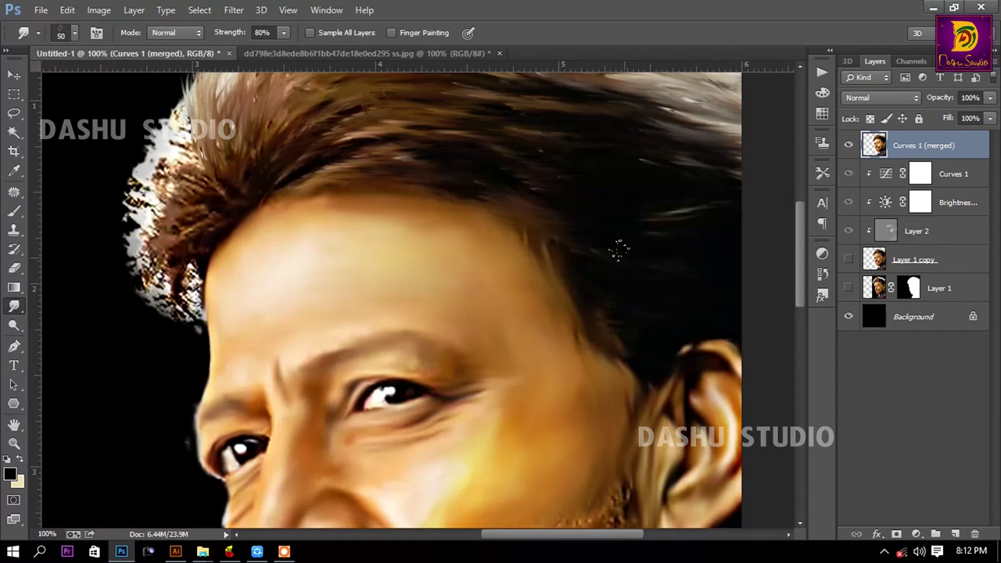
drag(198, 200, 328, 407)
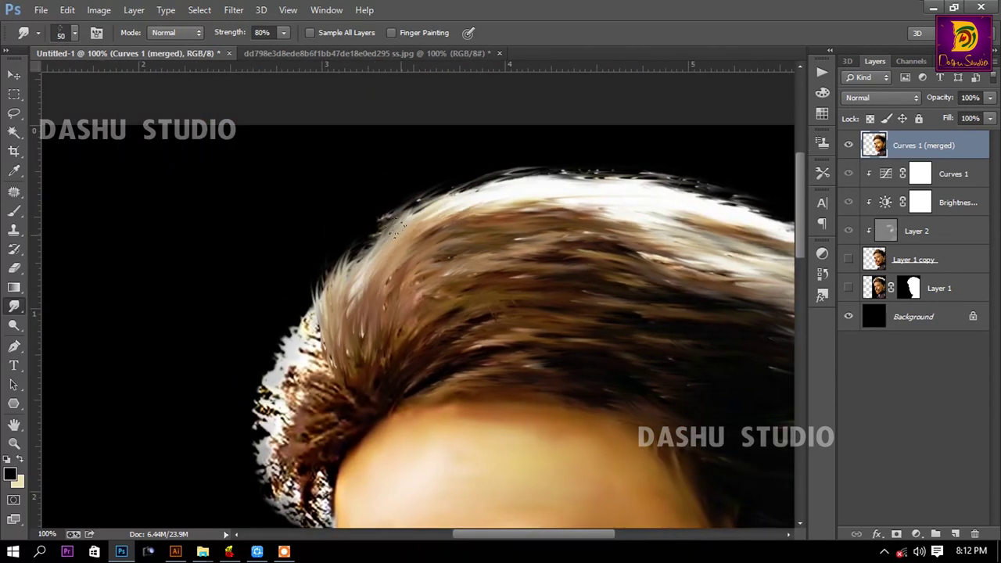
drag(507, 185, 778, 218)
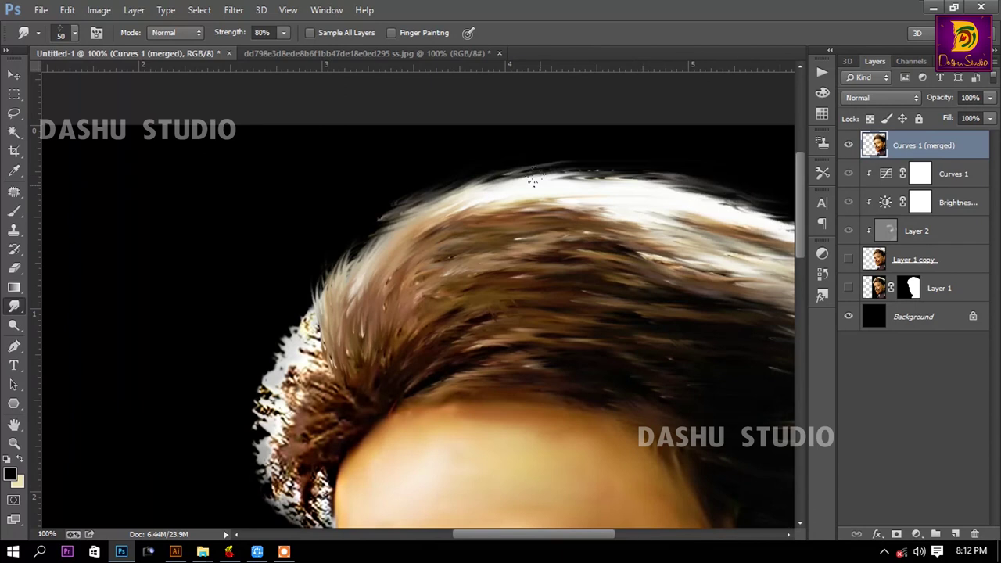
drag(567, 172, 693, 176)
drag(267, 312, 251, 219)
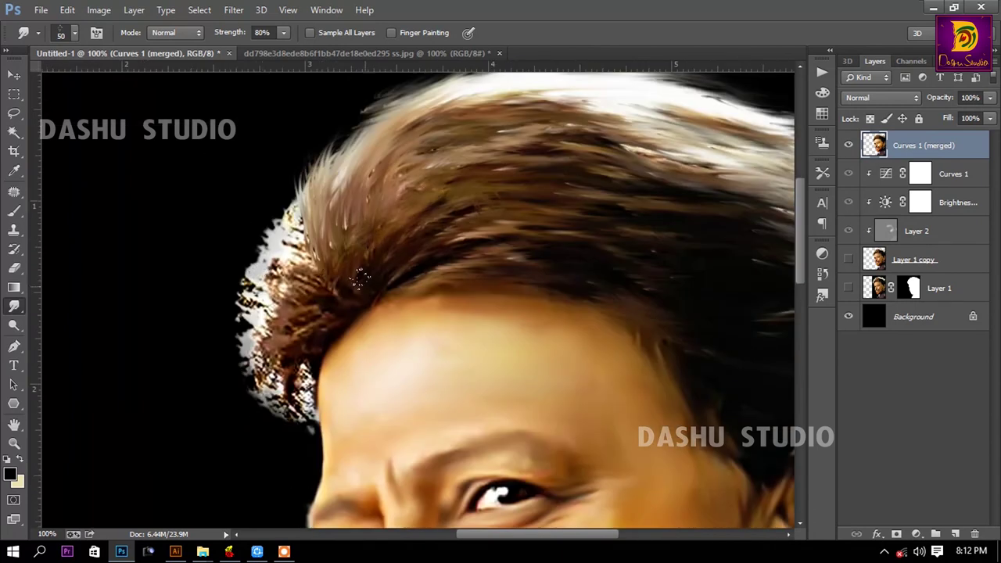
Step: Blend the stray white strands along the left hair edge and temple into soft streaks
drag(318, 153, 270, 321)
mouse_move(305, 180)
mouse_down()
mouse_move(274, 328)
mouse_move(285, 305)
mouse_move(293, 313)
mouse_move(254, 227)
mouse_move(273, 344)
mouse_up()
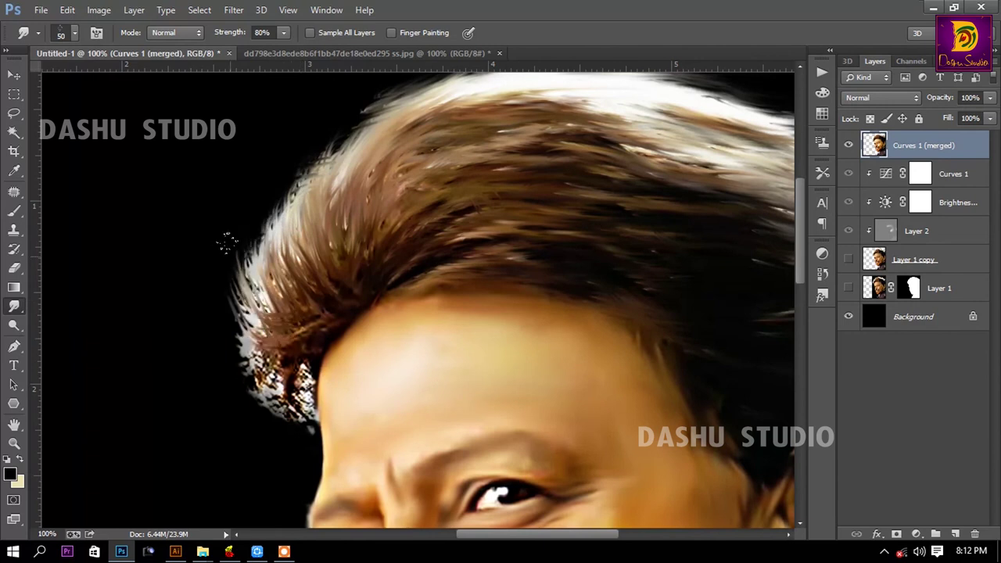
drag(227, 262, 250, 336)
mouse_move(231, 289)
mouse_down()
mouse_move(282, 366)
mouse_move(235, 402)
mouse_up()
drag(235, 352, 298, 426)
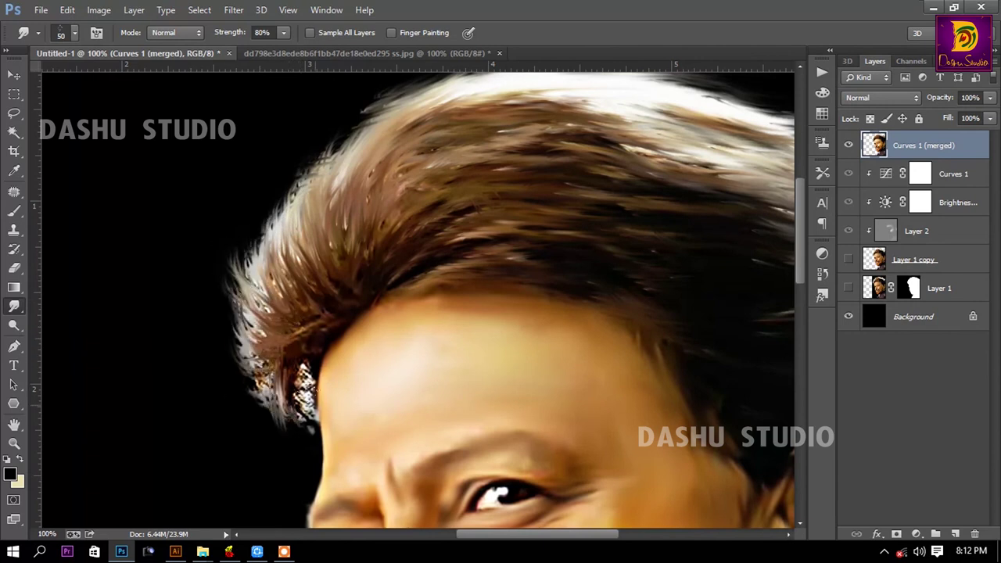
mouse_move(309, 367)
mouse_down()
mouse_move(301, 438)
mouse_move(258, 407)
mouse_move(234, 243)
mouse_move(336, 144)
mouse_up()
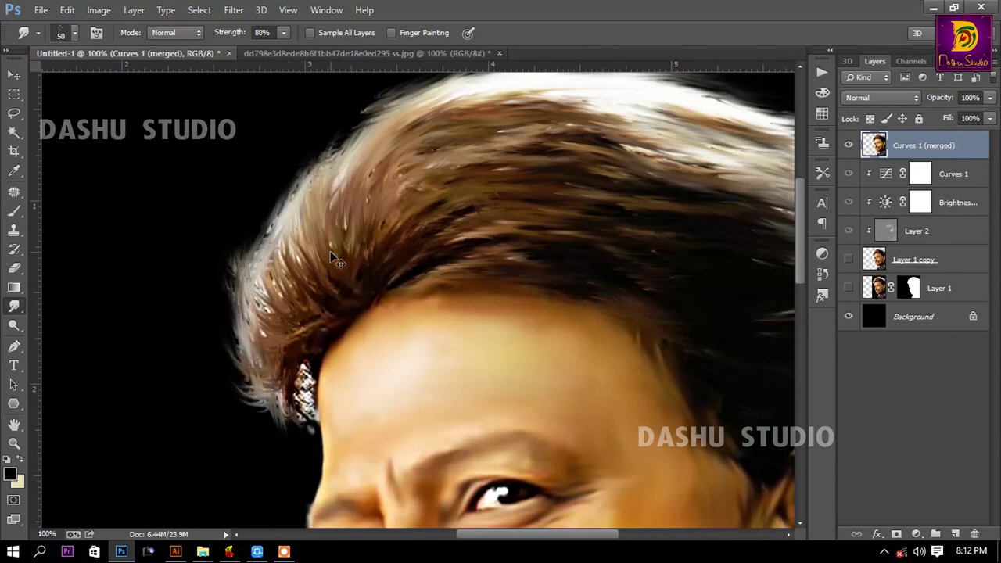
drag(336, 262, 250, 149)
mouse_move(235, 235)
mouse_down()
mouse_move(274, 383)
mouse_move(258, 360)
mouse_move(293, 196)
mouse_move(389, 92)
mouse_up()
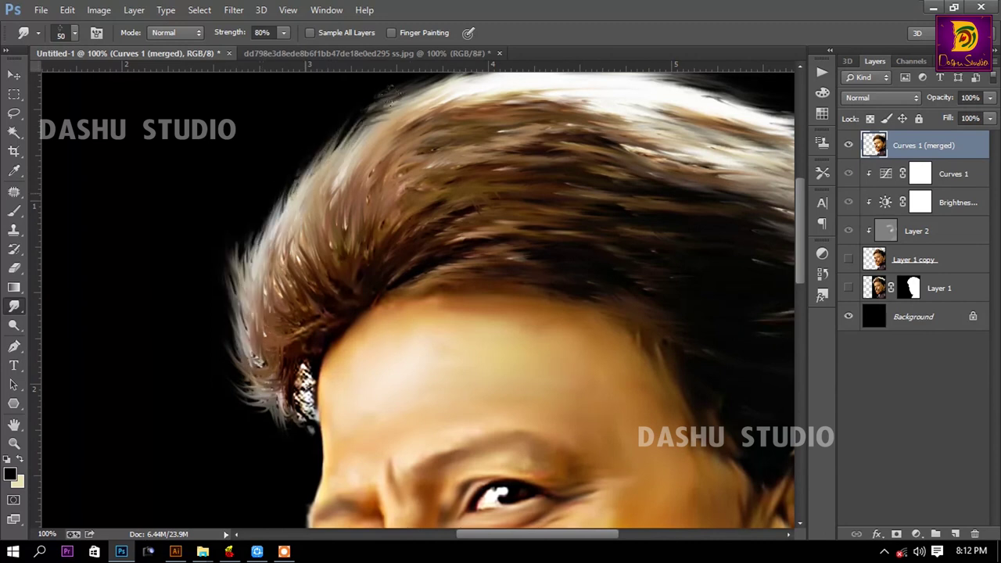
drag(325, 305, 296, 222)
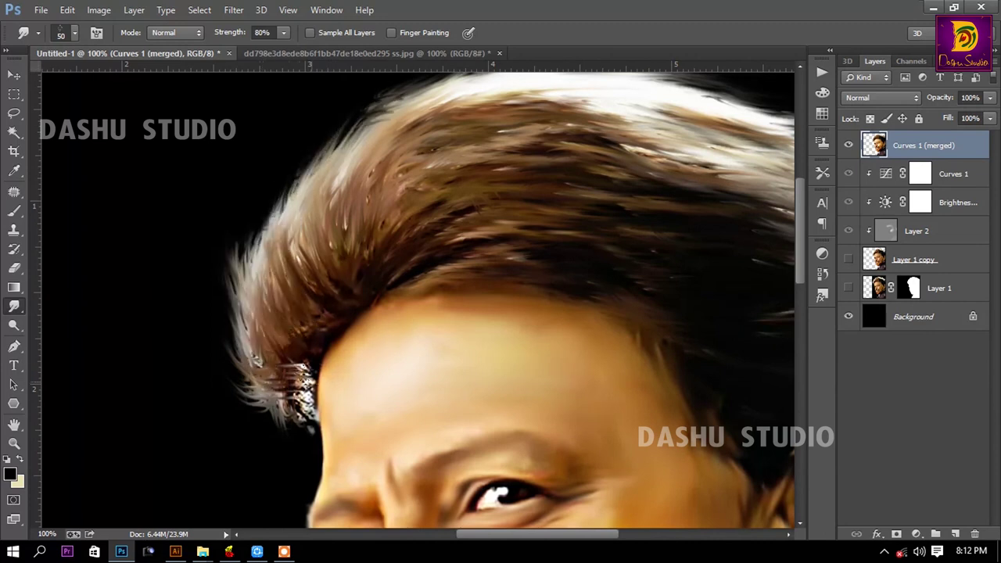
drag(305, 363, 296, 423)
scroll(296, 362, up, 2)
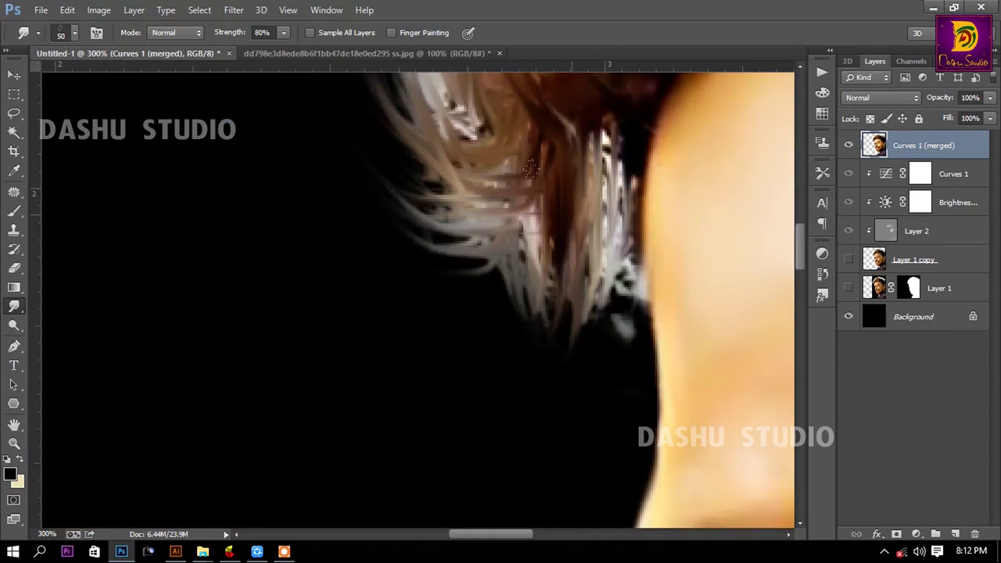
Step: With a smaller Smudge brush, streak the fine strands beside the ear into the dark background
key(bracketleft)
key(bracketleft)
key(bracketleft)
drag(616, 156, 612, 352)
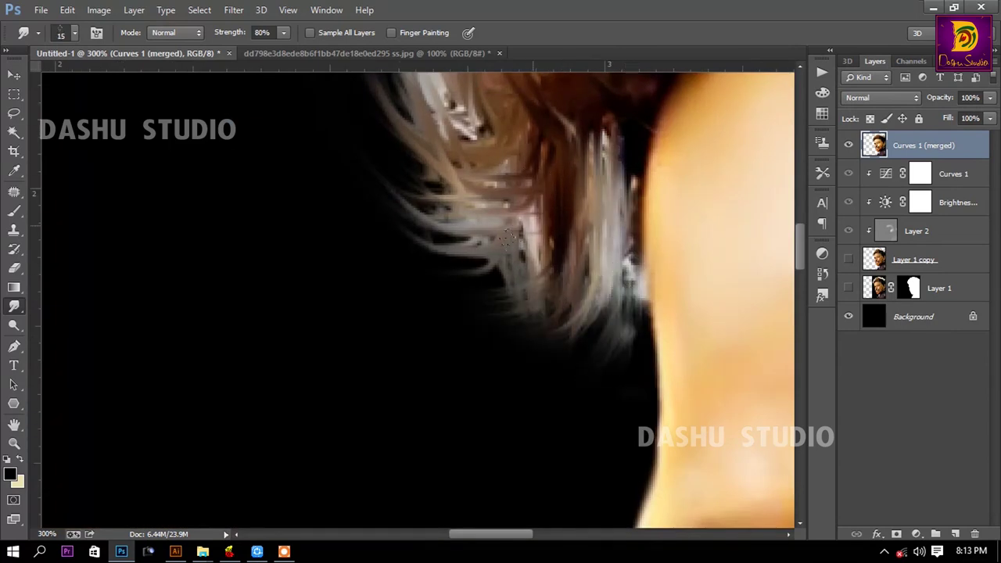
drag(507, 235, 395, 176)
drag(543, 179, 495, 272)
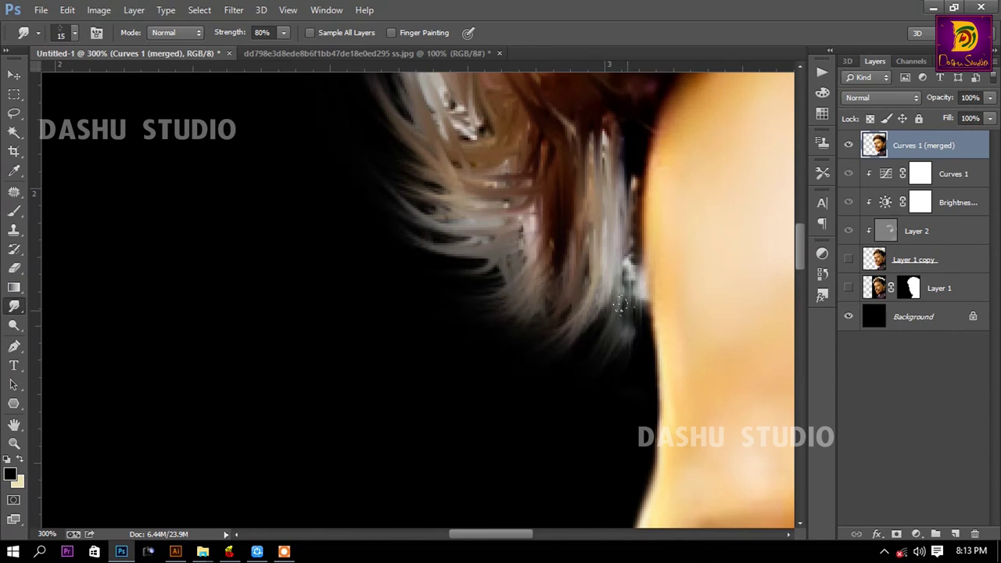
drag(619, 305, 620, 370)
drag(601, 129, 577, 217)
drag(571, 176, 588, 287)
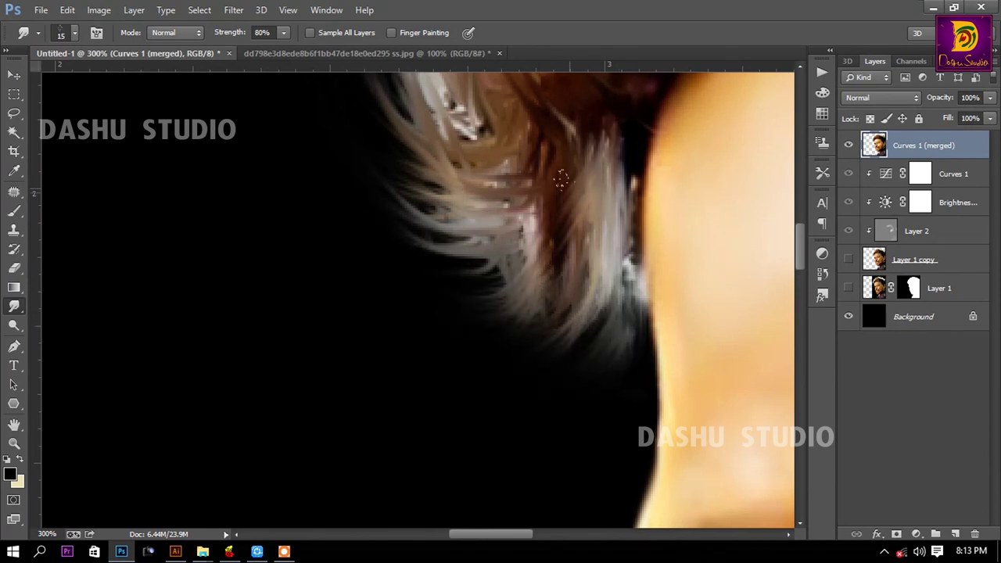
Step: Soften the strands along the upper hairline and look over the rest of the hair
drag(510, 179, 488, 375)
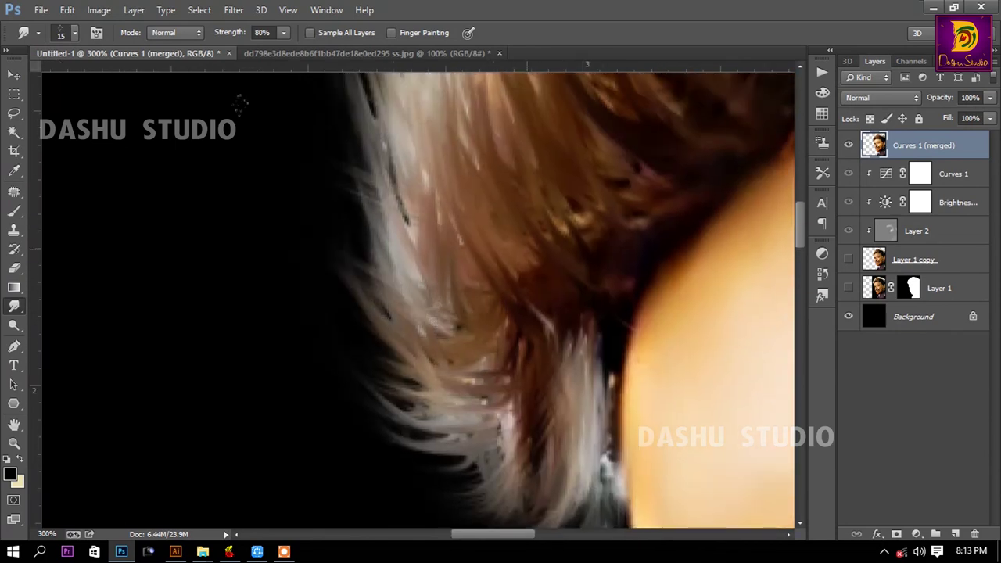
drag(368, 86, 375, 234)
drag(375, 156, 336, 352)
drag(427, 165, 411, 266)
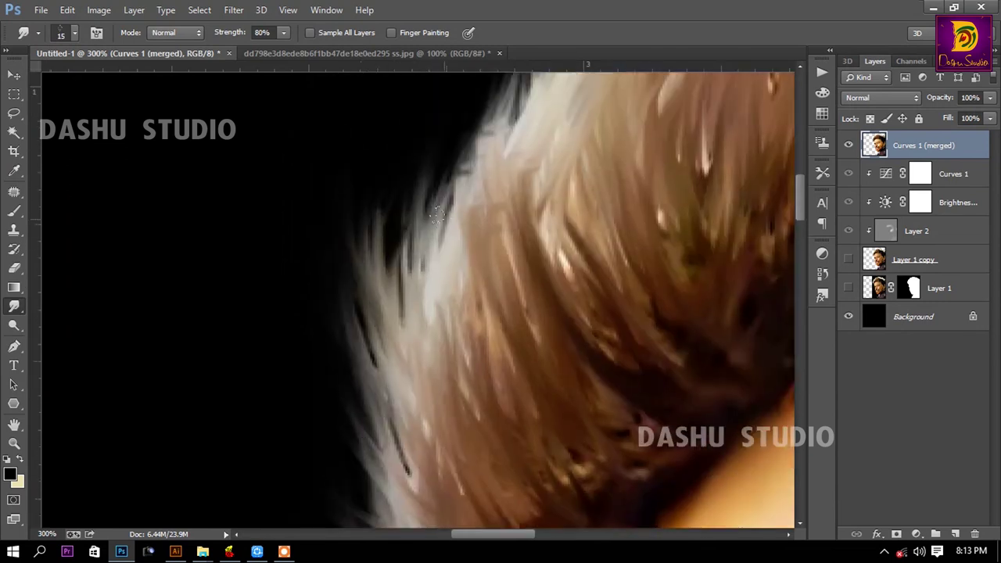
mouse_move(438, 148)
mouse_down()
mouse_move(390, 334)
mouse_move(407, 298)
mouse_up()
drag(504, 342, 328, 222)
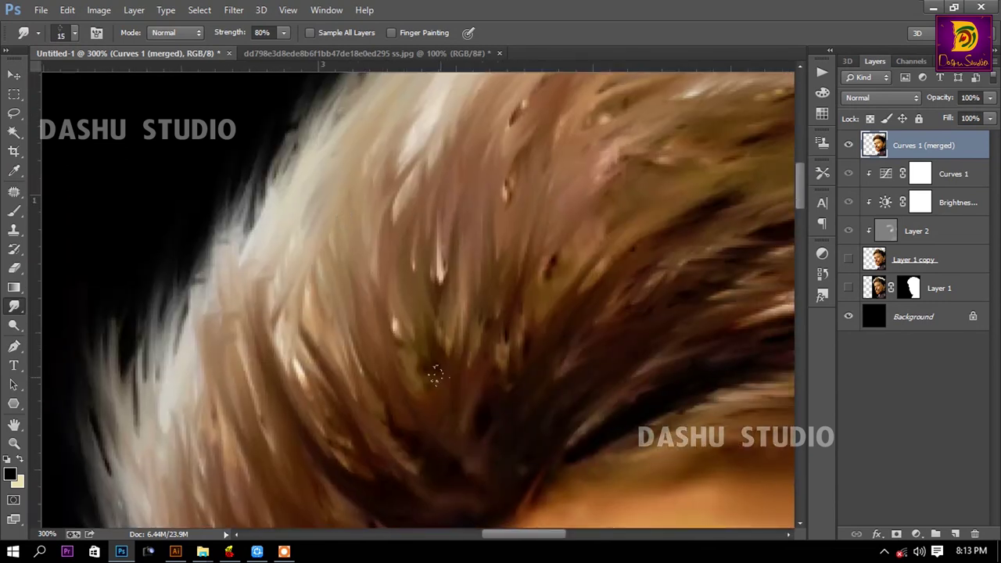
scroll(376, 250, down, 2)
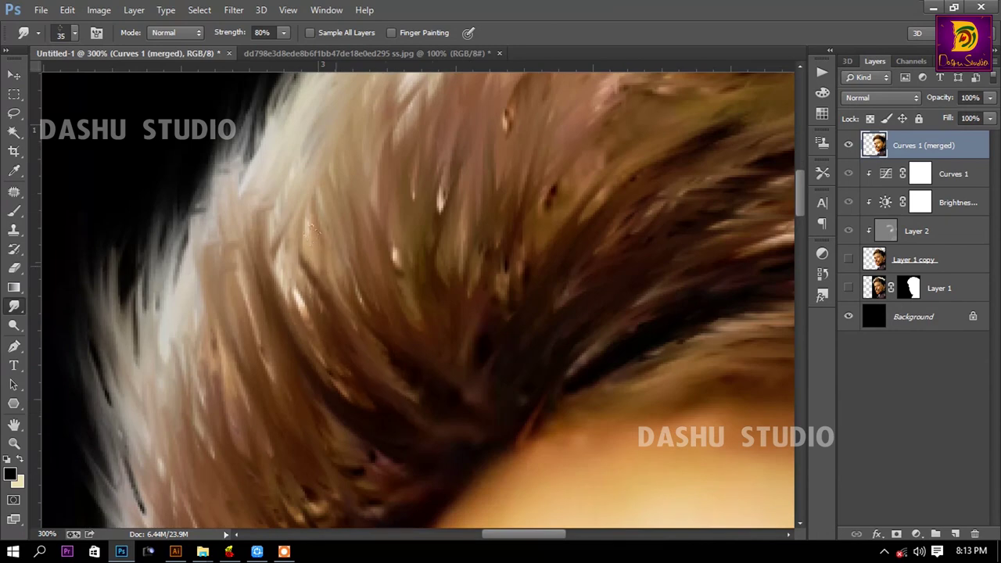
scroll(337, 312, down, 2)
scroll(314, 351, down, 1)
scroll(314, 350, down, 5)
scroll(391, 235, up, 3)
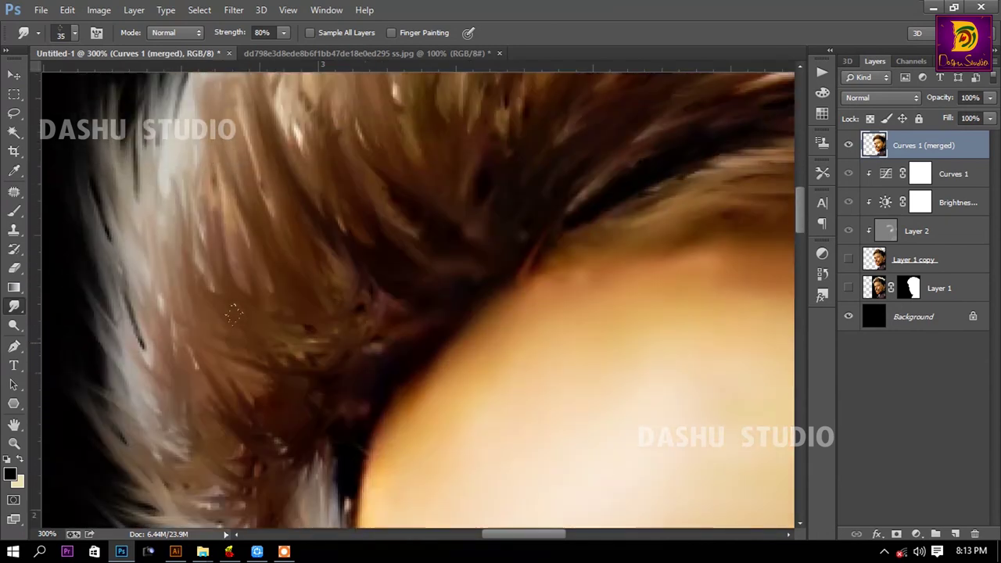
scroll(470, 100, up, 8)
scroll(470, 100, right, 3)
scroll(290, 335, right, 3)
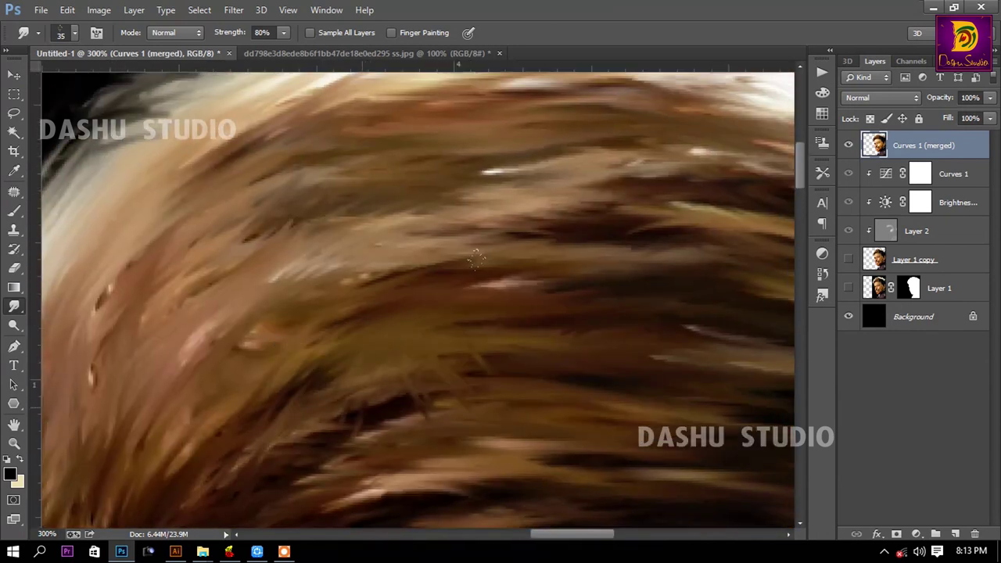
scroll(566, 115, right, 2)
scroll(494, 232, right, 2)
scroll(494, 233, down, 3)
scroll(470, 258, left, 3)
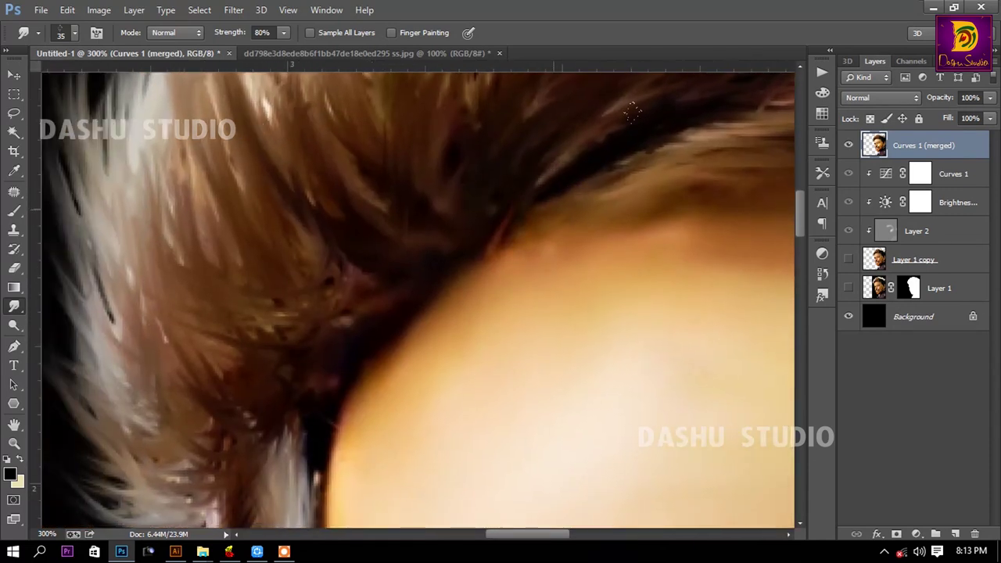
scroll(308, 235, down, 4)
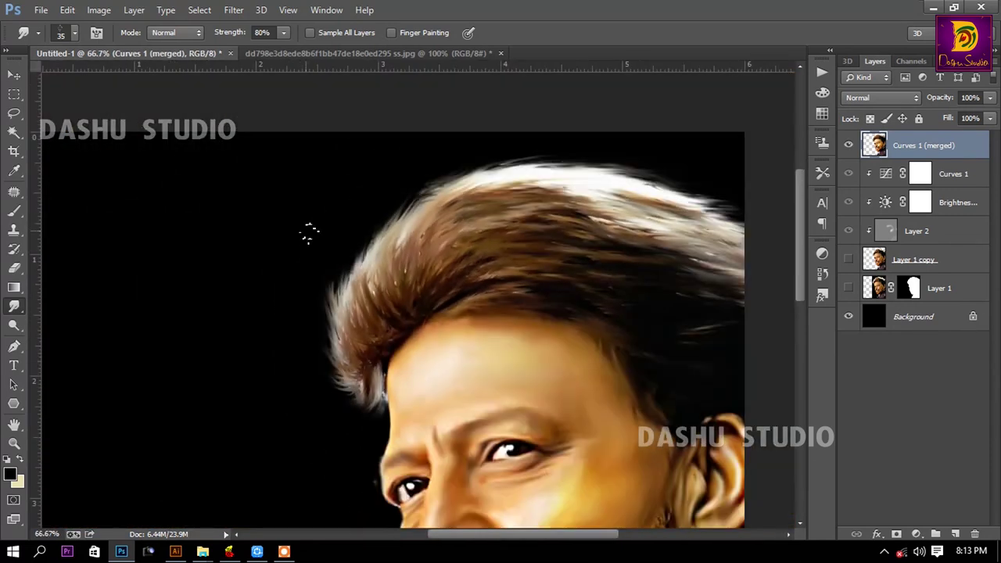
scroll(570, 273, down, 3)
Step: Smear the beard texture upward into painted strokes, from the middle out to its left edge
scroll(570, 273, down, 1)
scroll(569, 273, up, 3)
drag(491, 343, 316, 459)
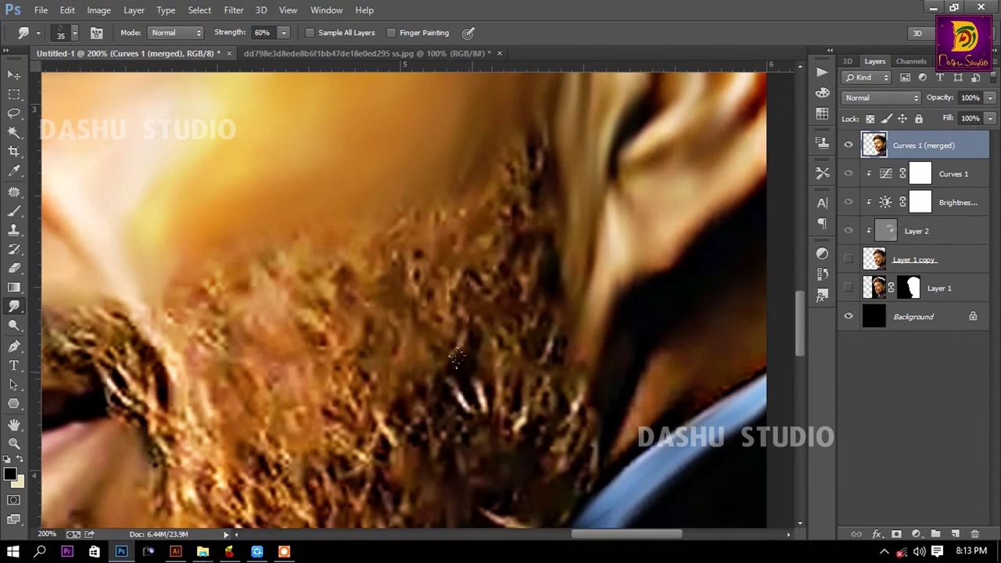
drag(456, 358, 453, 338)
mouse_move(473, 376)
mouse_down()
mouse_move(469, 332)
mouse_move(451, 310)
mouse_up()
drag(527, 365, 538, 314)
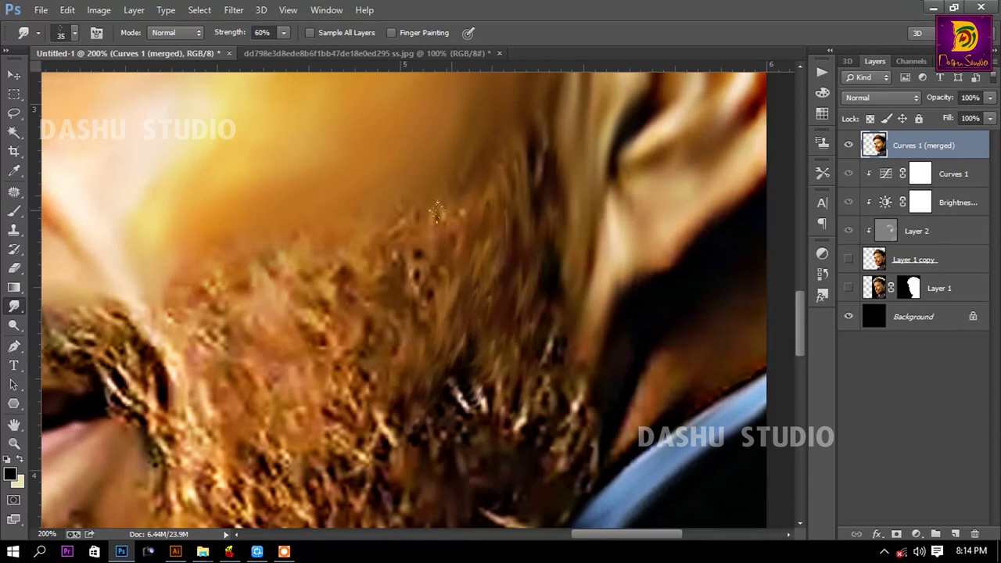
drag(416, 322, 427, 262)
drag(358, 416, 406, 280)
drag(340, 356, 382, 246)
mouse_move(320, 398)
mouse_down()
mouse_move(338, 270)
mouse_move(305, 274)
mouse_up()
drag(270, 355, 266, 266)
drag(247, 387, 244, 313)
drag(211, 422, 213, 284)
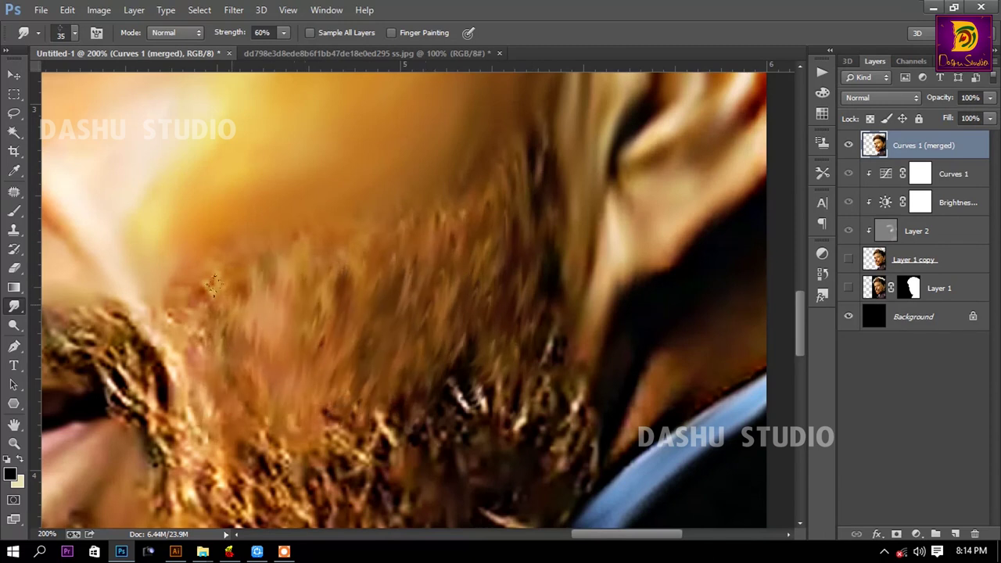
drag(167, 450, 174, 368)
drag(160, 422, 166, 332)
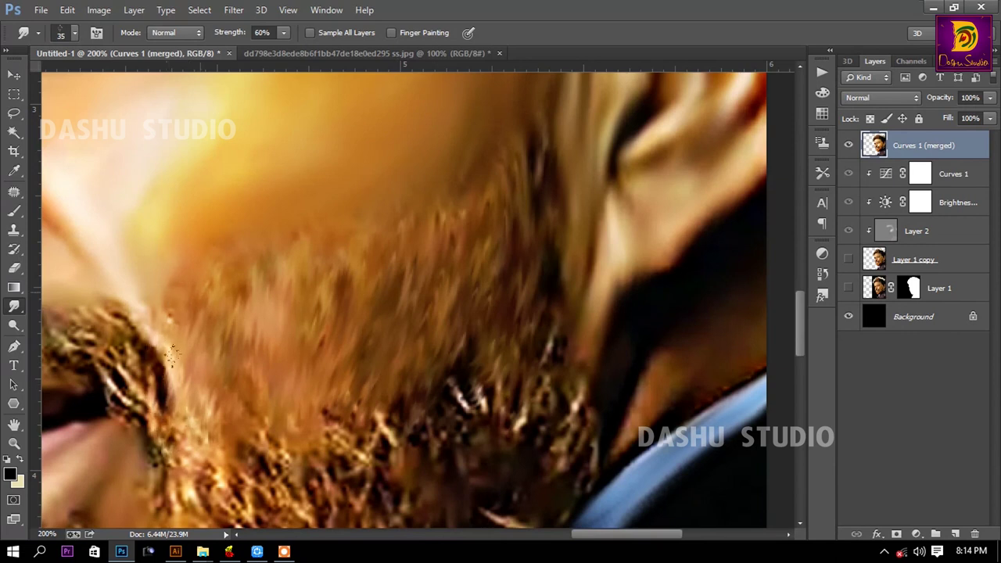
Step: Pull the beard strands near the collar downward into smooth streaks
scroll(278, 344, down, 3)
scroll(474, 270, down, 2)
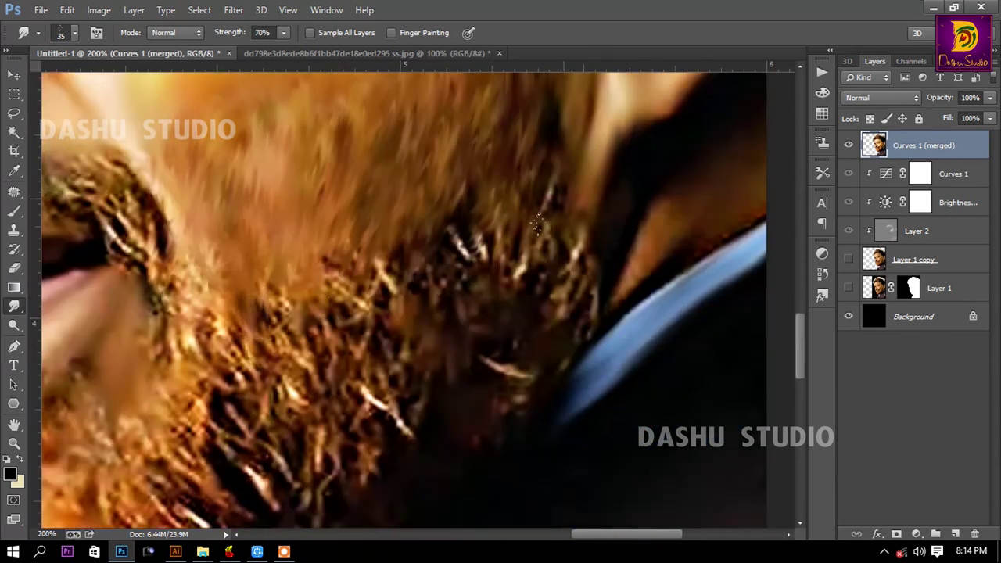
drag(538, 223, 525, 291)
drag(548, 181, 560, 290)
drag(582, 334, 576, 271)
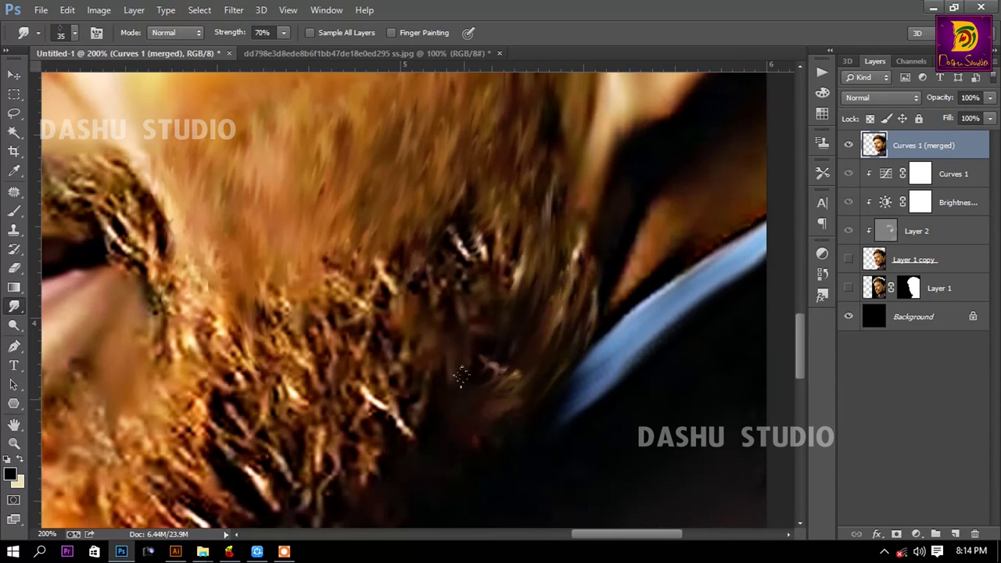
drag(479, 262, 516, 320)
mouse_move(486, 229)
mouse_down()
mouse_move(493, 281)
mouse_move(474, 283)
mouse_up()
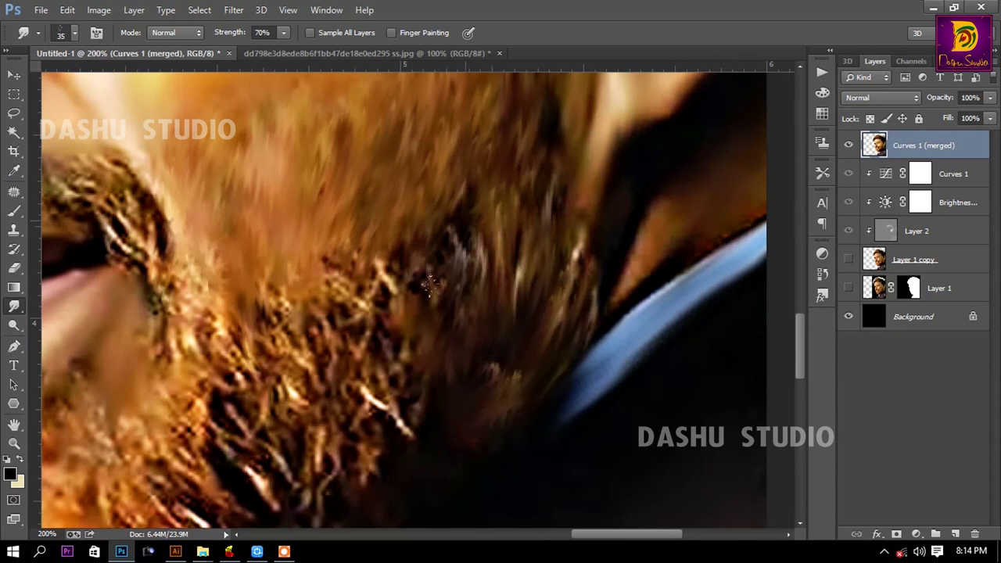
drag(451, 227, 457, 320)
mouse_move(414, 262)
mouse_down()
mouse_move(391, 431)
mouse_move(364, 486)
mouse_move(405, 422)
mouse_up()
Step: Smear the center and left beard strands downward, blending the remaining speckles
drag(458, 203, 423, 450)
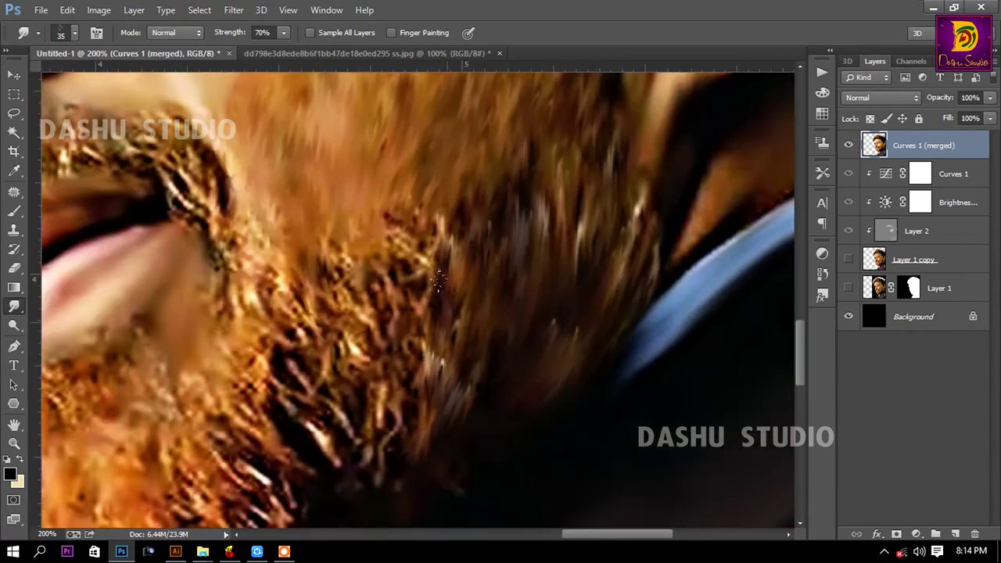
drag(452, 270, 406, 470)
drag(422, 223, 368, 493)
drag(445, 227, 391, 356)
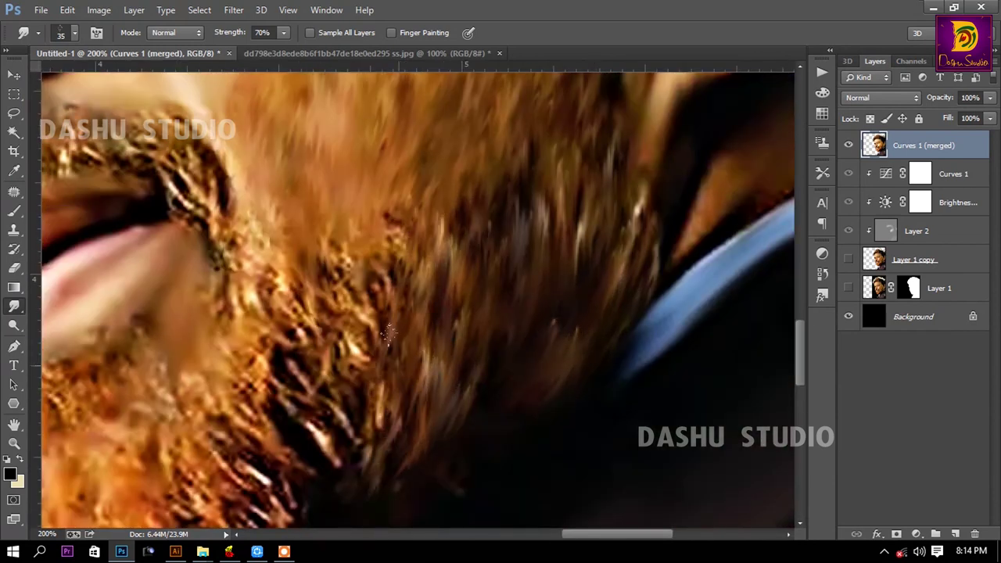
drag(391, 207, 367, 470)
drag(352, 254, 310, 444)
drag(353, 235, 307, 465)
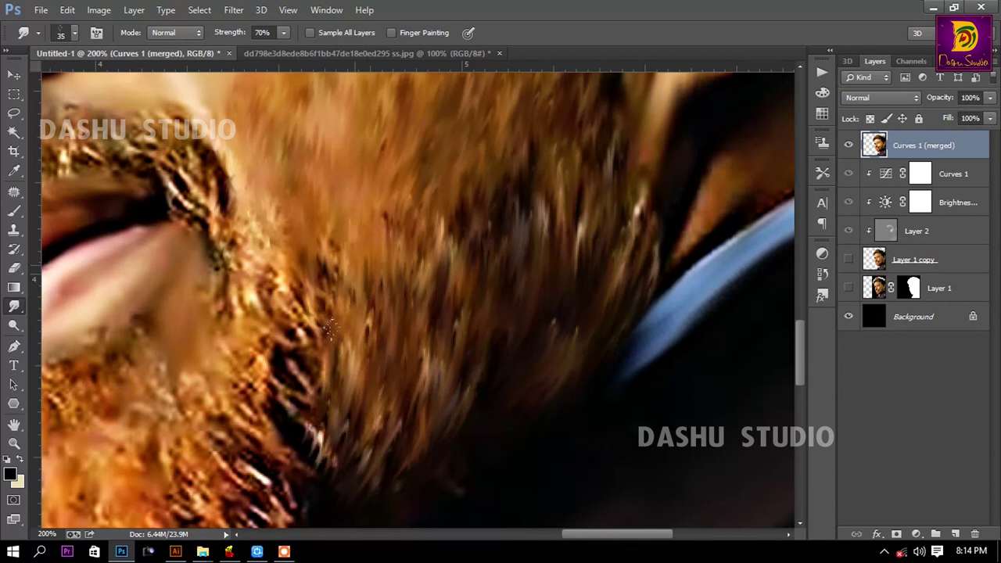
drag(345, 315, 297, 471)
drag(338, 228, 321, 407)
drag(336, 246, 247, 493)
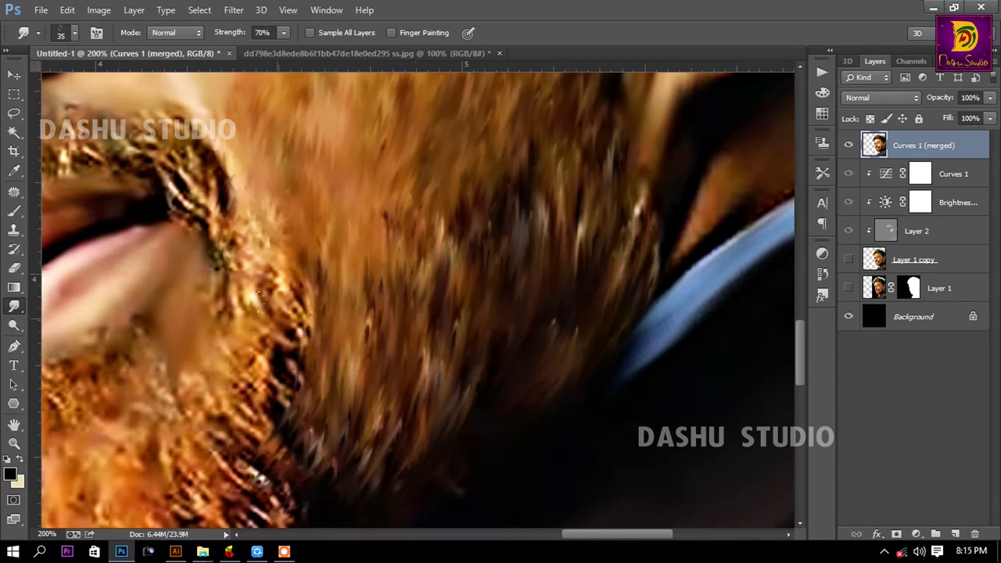
Step: Blend the lower beard below the lips down toward the collar
mouse_move(328, 313)
mouse_down()
mouse_move(407, 309)
mouse_move(469, 289)
mouse_move(540, 99)
mouse_up()
drag(407, 188, 457, 352)
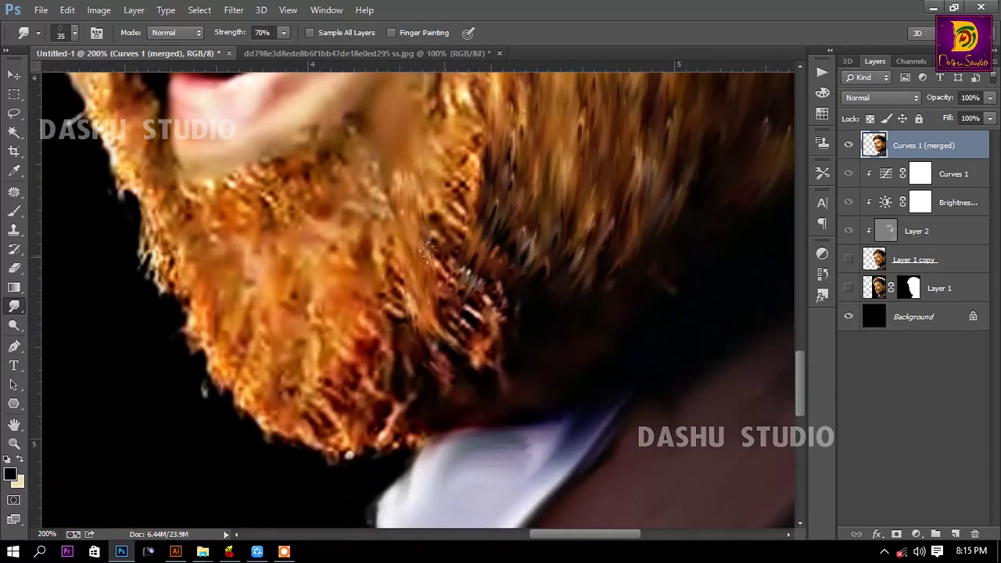
drag(438, 250, 500, 368)
mouse_move(437, 196)
mouse_down()
mouse_move(509, 340)
mouse_move(488, 379)
mouse_up()
drag(469, 282, 516, 364)
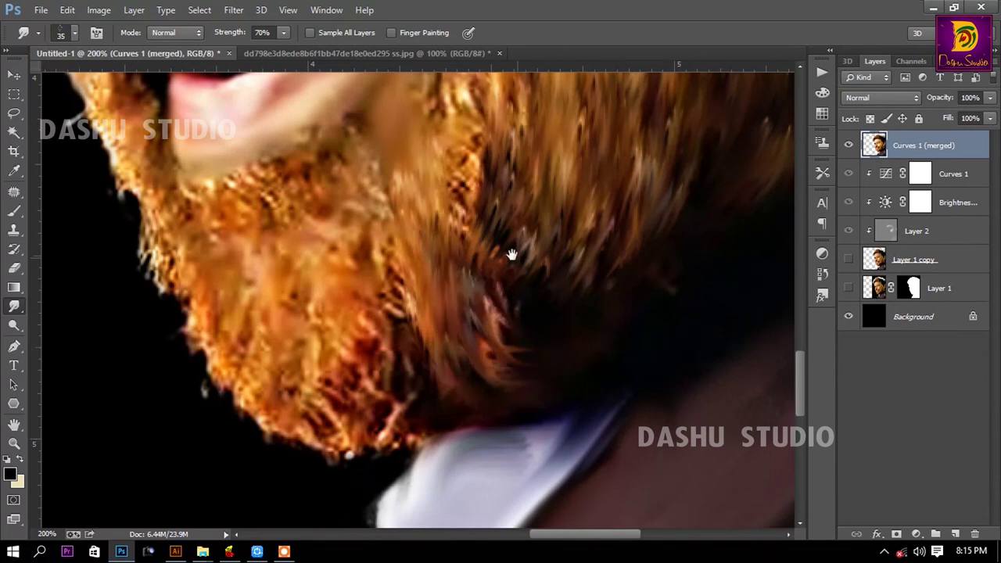
drag(512, 252, 519, 401)
mouse_move(454, 266)
mouse_down()
mouse_move(520, 500)
mouse_move(485, 422)
mouse_up()
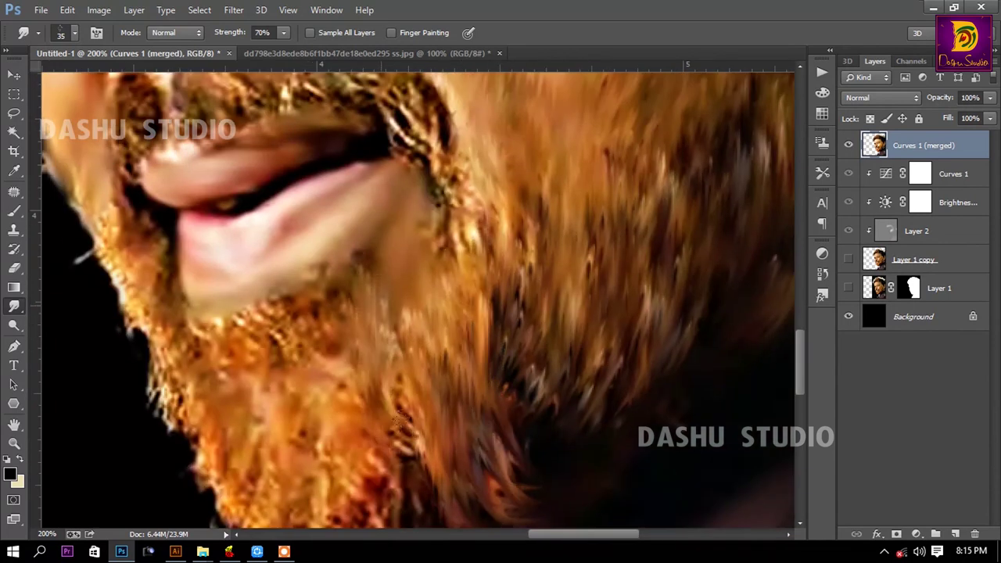
mouse_move(391, 406)
mouse_down()
mouse_move(462, 289)
mouse_move(555, 395)
mouse_up()
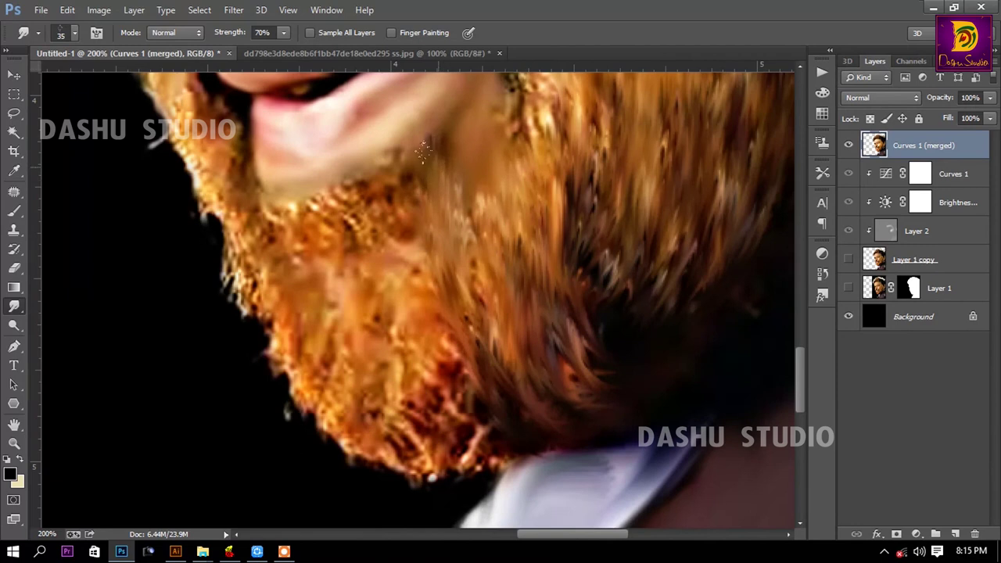
drag(422, 148, 473, 317)
drag(406, 223, 427, 402)
drag(434, 313, 485, 454)
mouse_move(454, 415)
mouse_down()
mouse_move(528, 446)
mouse_move(465, 434)
mouse_up()
mouse_move(430, 244)
mouse_down()
mouse_move(500, 385)
mouse_move(497, 411)
mouse_up()
mouse_move(395, 230)
mouse_down()
mouse_move(391, 383)
mouse_move(438, 469)
mouse_move(497, 455)
mouse_up()
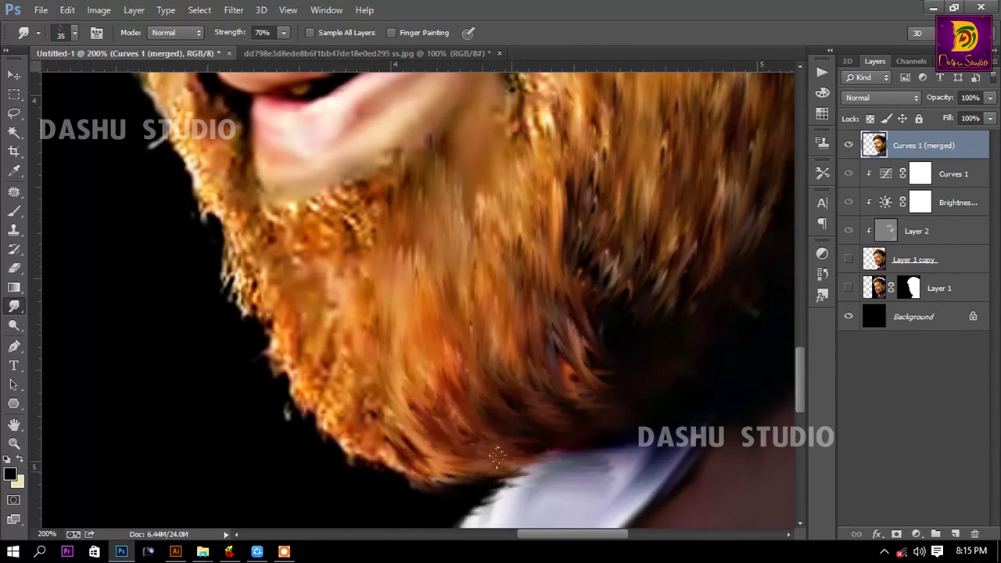
Step: Smooth the speckled lower-left beard edge below the mouth and above the collar
scroll(494, 337, down, 3)
drag(368, 282, 384, 325)
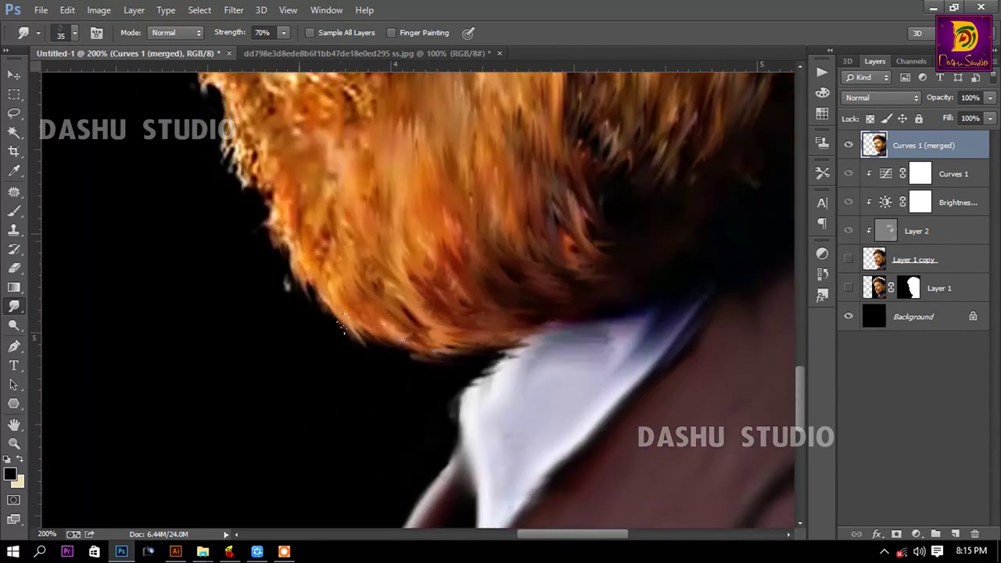
scroll(385, 313, up, 3)
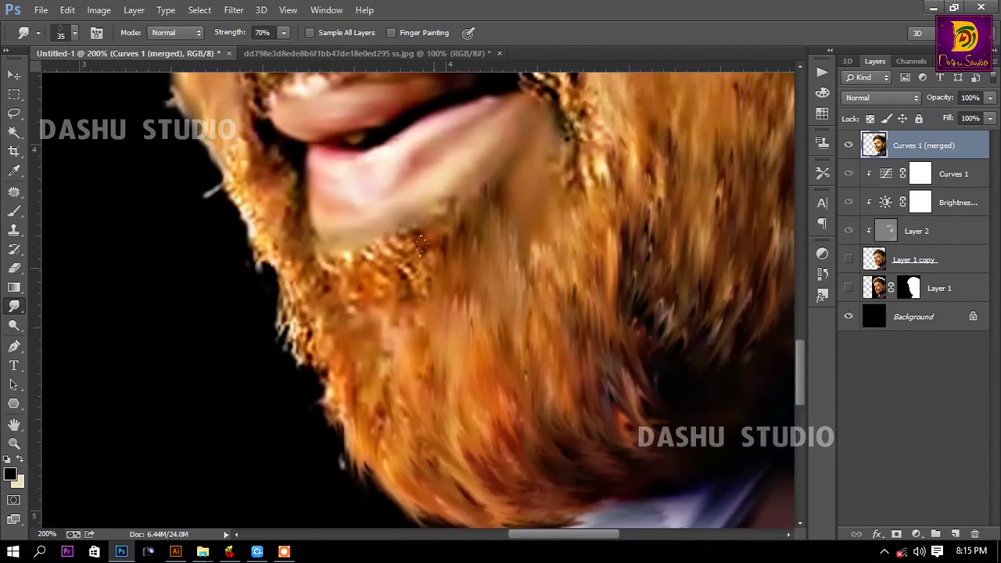
scroll(407, 282, up, 3)
mouse_move(425, 251)
mouse_down()
mouse_move(399, 329)
mouse_move(386, 308)
mouse_up()
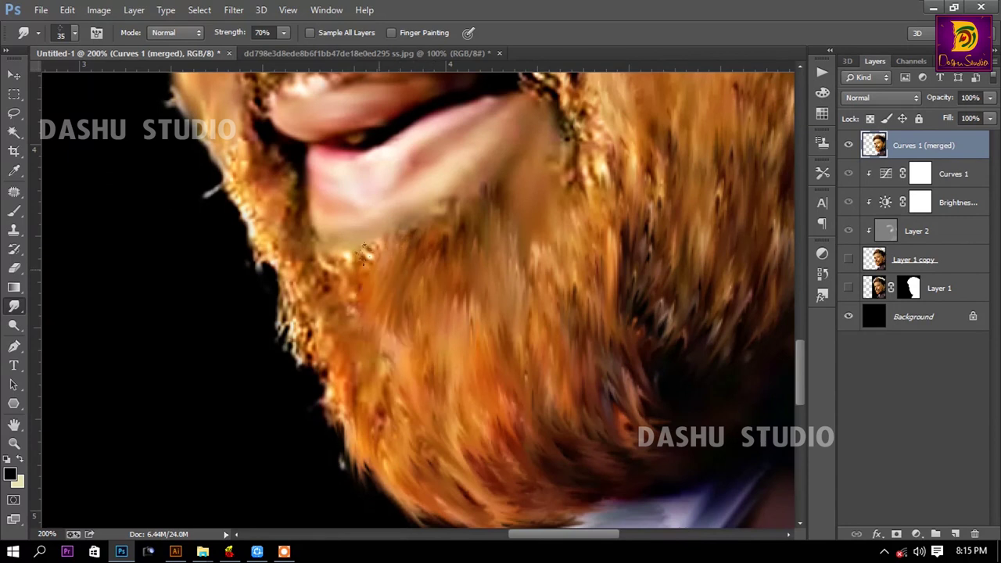
drag(364, 252, 384, 438)
drag(313, 283, 388, 478)
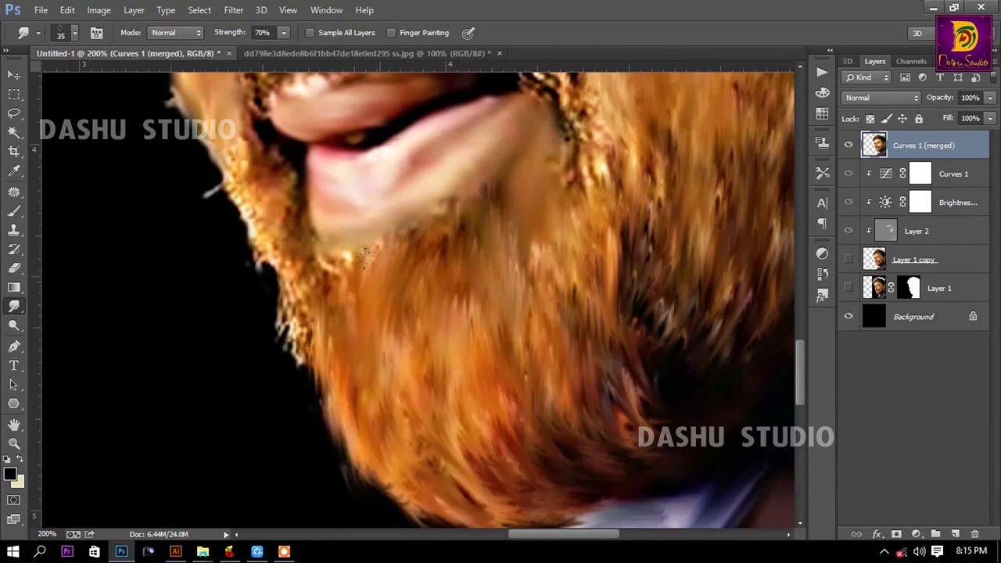
drag(363, 252, 313, 375)
drag(297, 266, 294, 394)
drag(290, 328, 305, 413)
drag(429, 261, 412, 345)
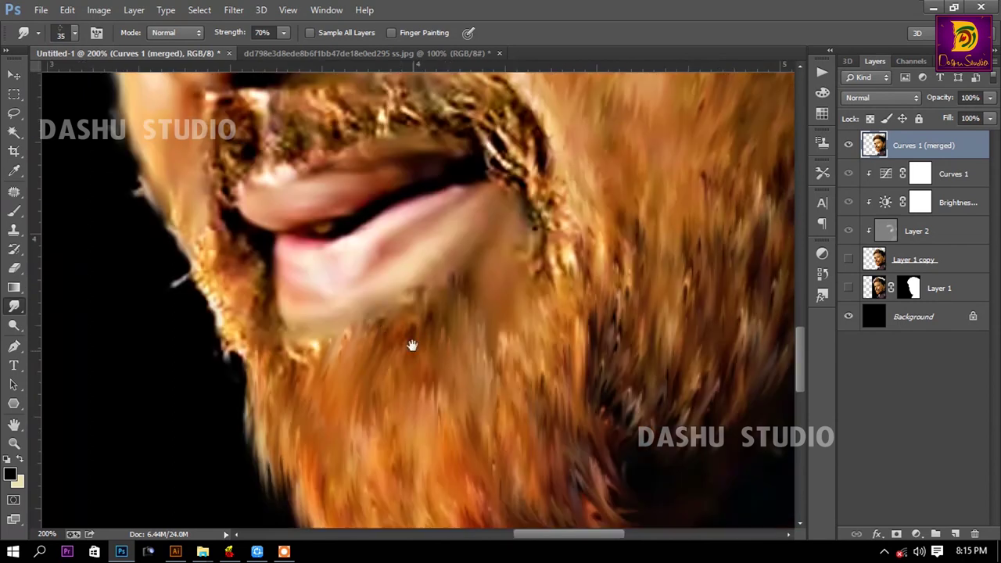
drag(291, 356, 305, 413)
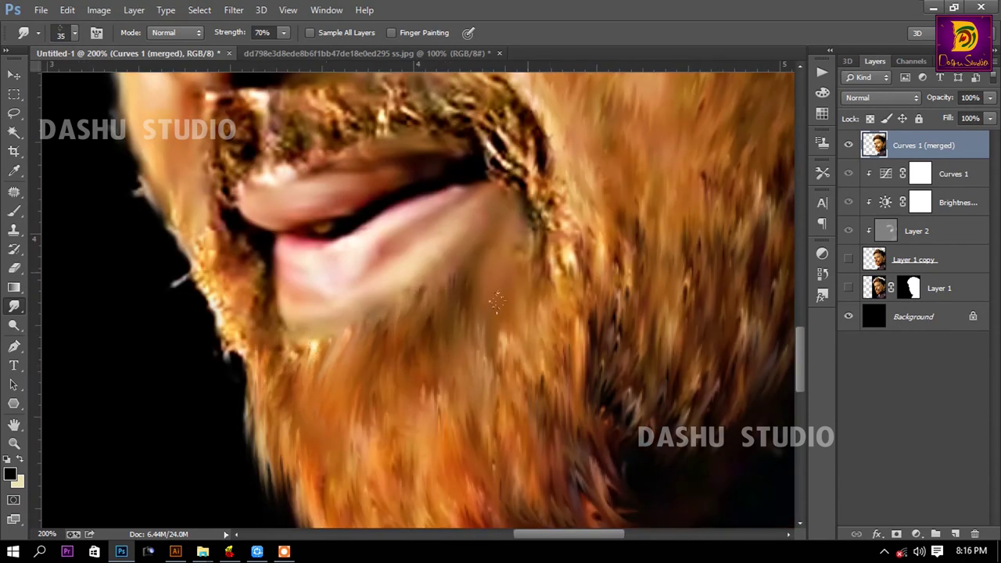
drag(384, 442, 501, 490)
Step: Finish smoothing the beard's lower-left edge with a slightly larger brush
drag(318, 311, 348, 438)
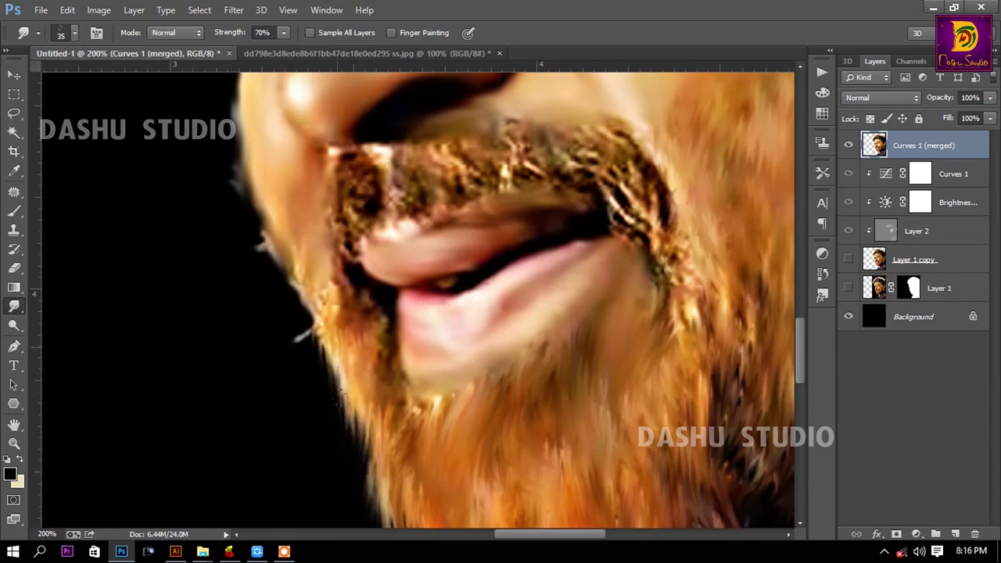
drag(348, 391, 368, 481)
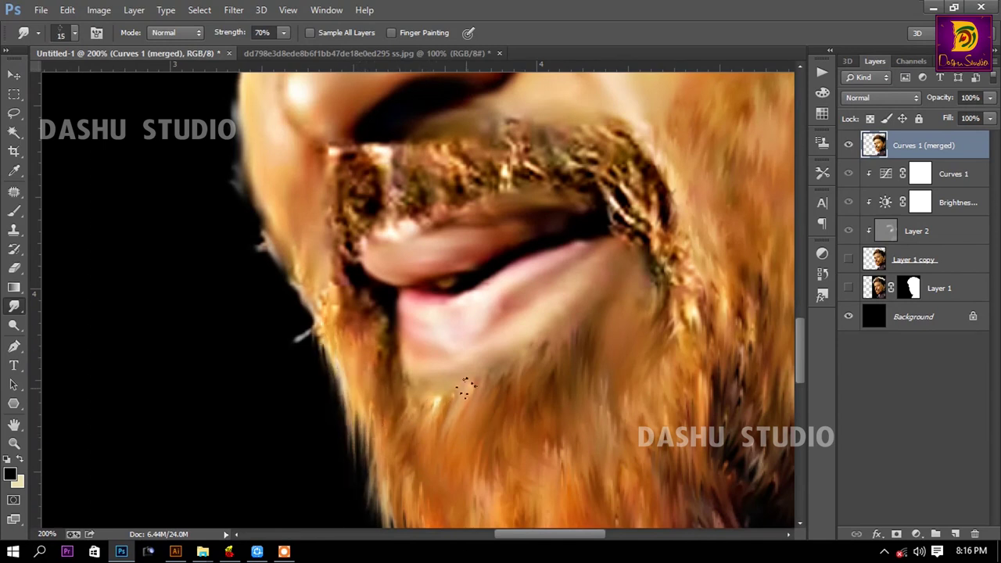
key(bracketright)
key(bracketright)
drag(308, 273, 342, 335)
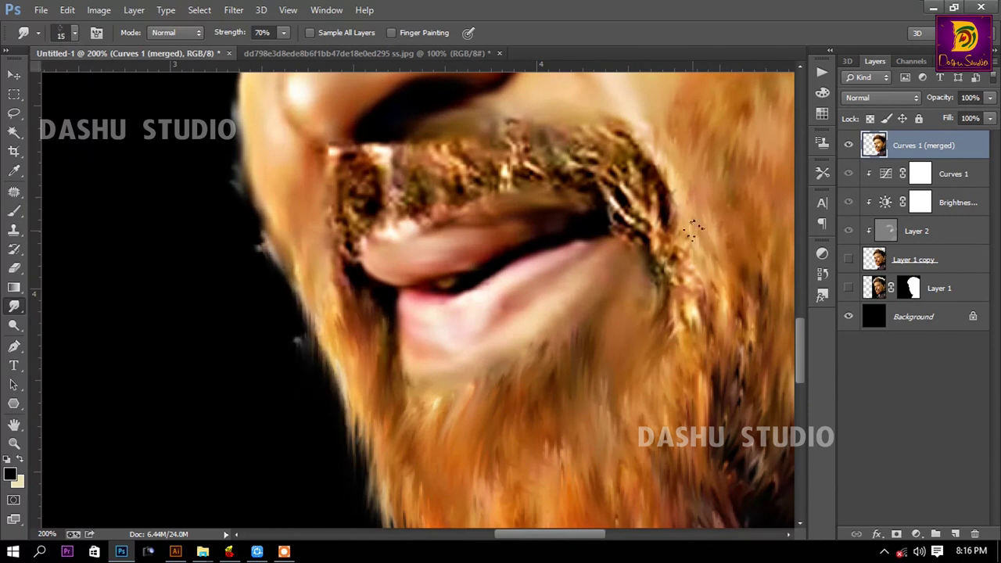
Step: Smear the right end of the mustache downward into hair streaks
key(bracketright)
key(bracketright)
drag(661, 216, 688, 332)
scroll(646, 344, up, 3)
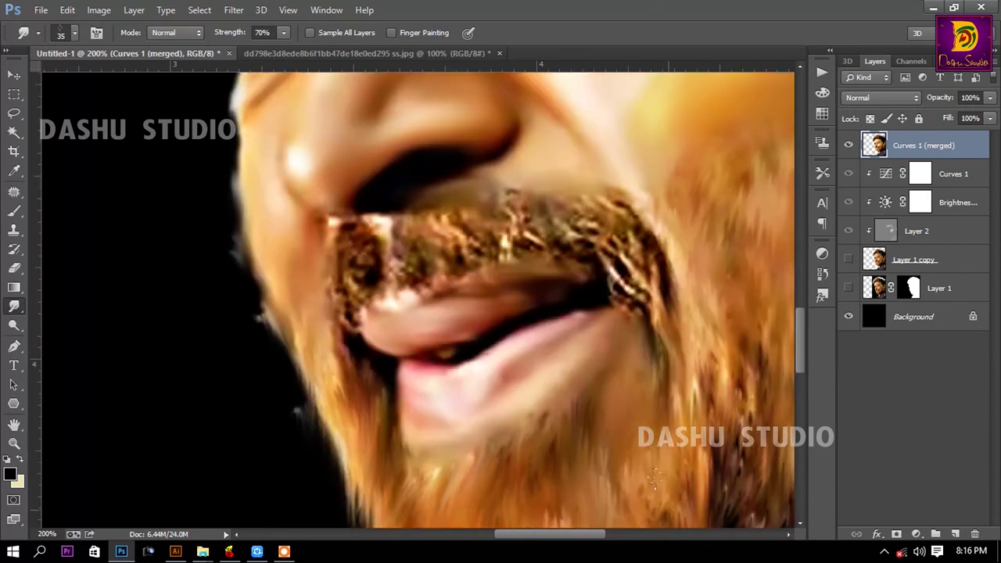
key(bracketleft)
drag(622, 247, 658, 491)
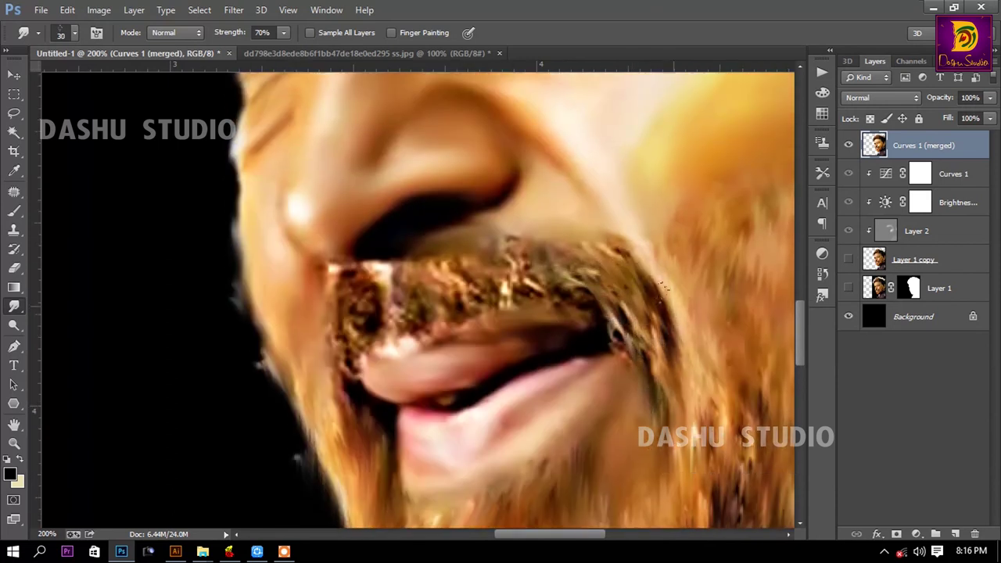
key(bracketleft)
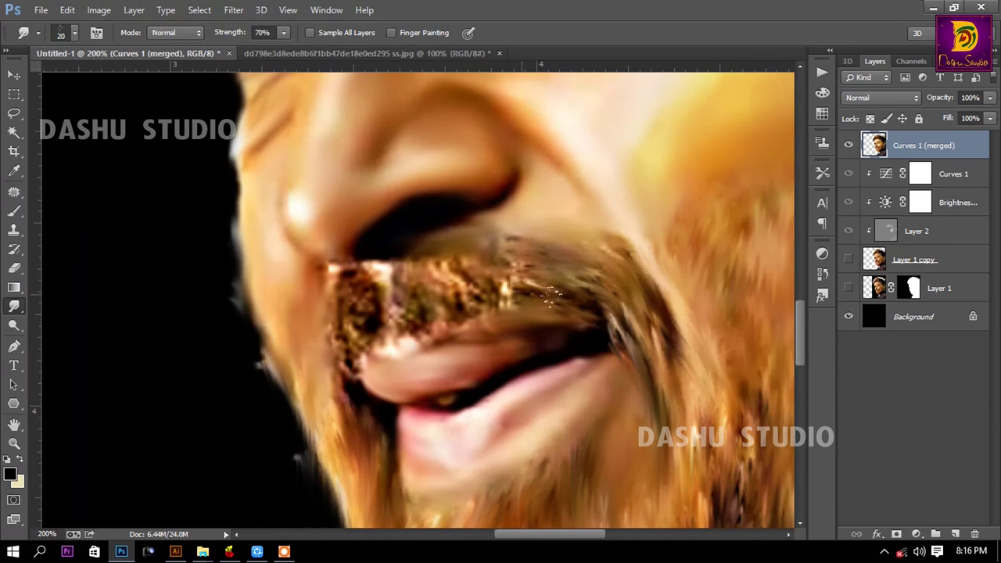
Step: Blend the golden mustache speckles and the hair below its left edge into darker streaks
drag(551, 295, 510, 291)
key(bracketright)
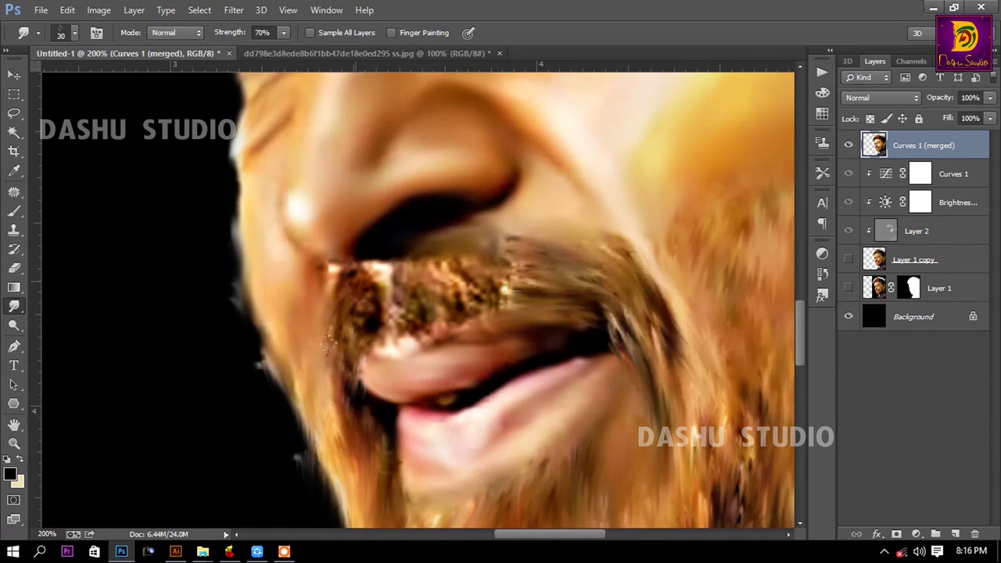
key(bracketleft)
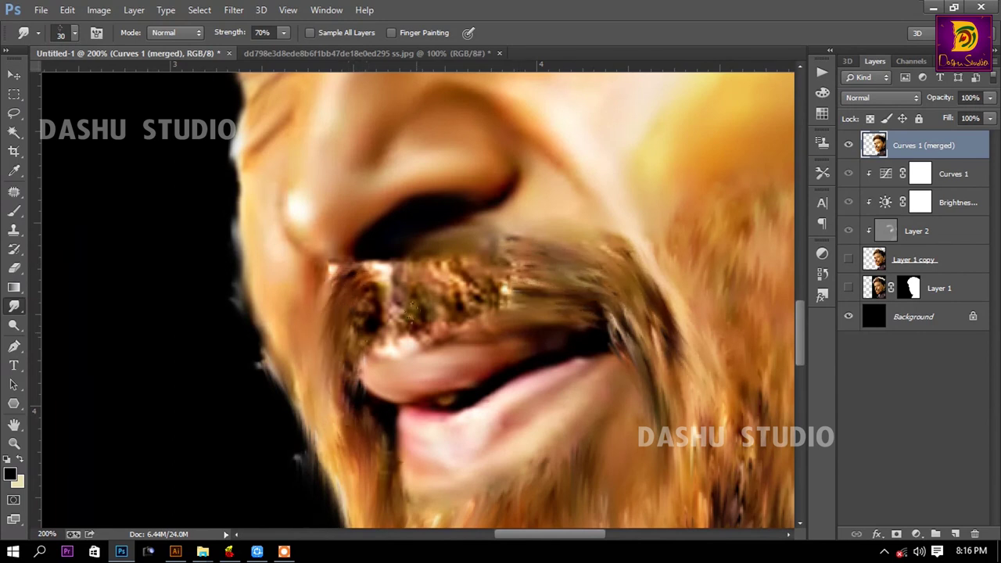
drag(352, 327, 344, 435)
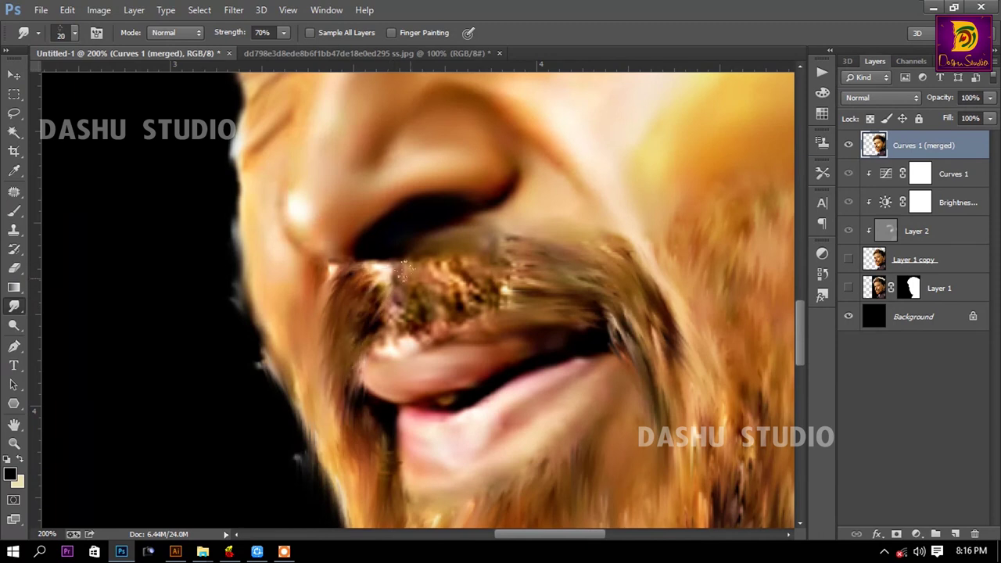
key(bracketright)
mouse_move(403, 270)
mouse_down()
mouse_move(460, 304)
mouse_move(375, 328)
mouse_move(336, 313)
mouse_up()
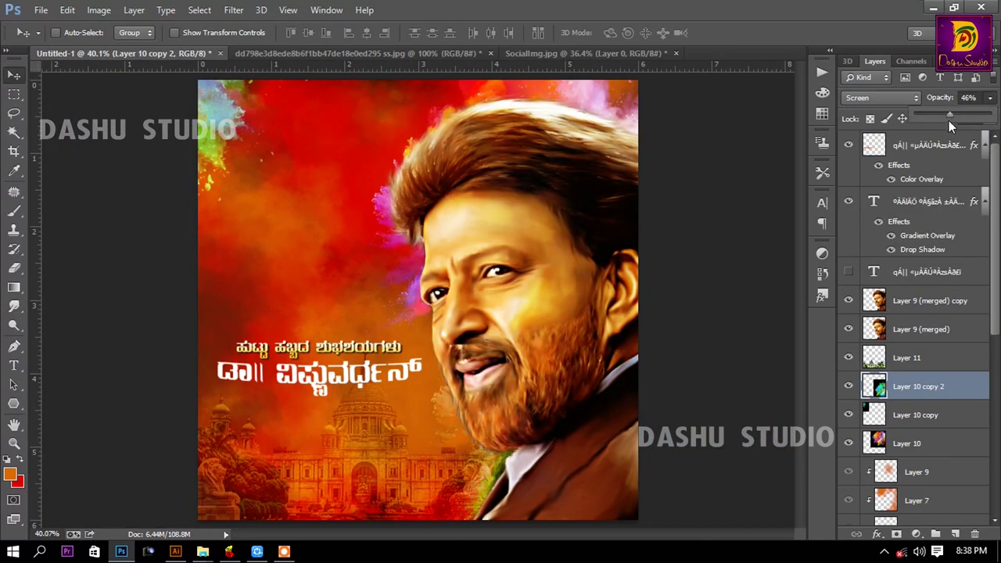
Step: Lower Layer 10 copy 2's opacity to 42% and pick the top Kannada text layer
drag(949, 120, 946, 121)
right_click(361, 353)
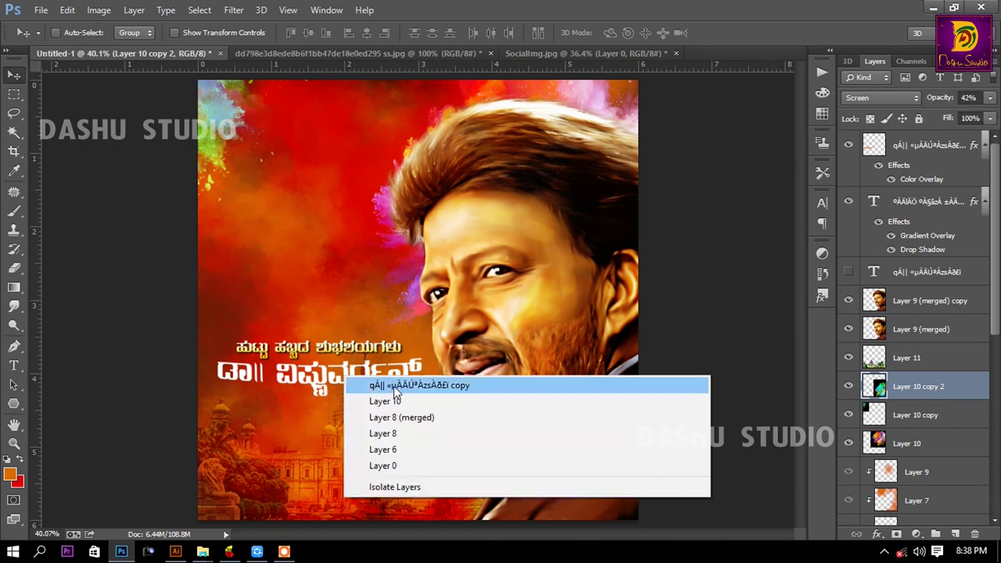
click(403, 384)
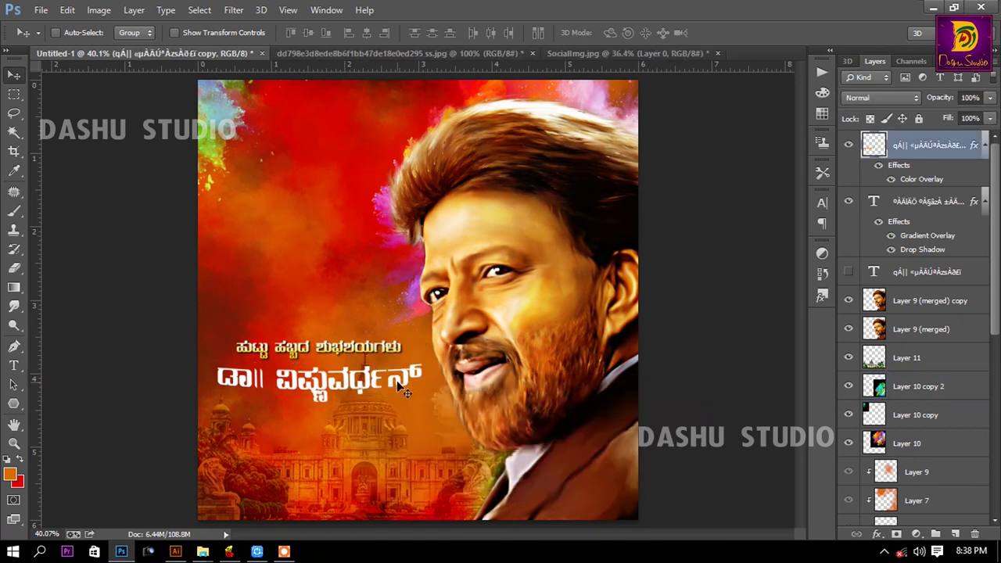
Step: Give the top Kannada text an orange-red drop shadow at distance 8, colour sampled from the poster
double_click(975, 148)
click(626, 308)
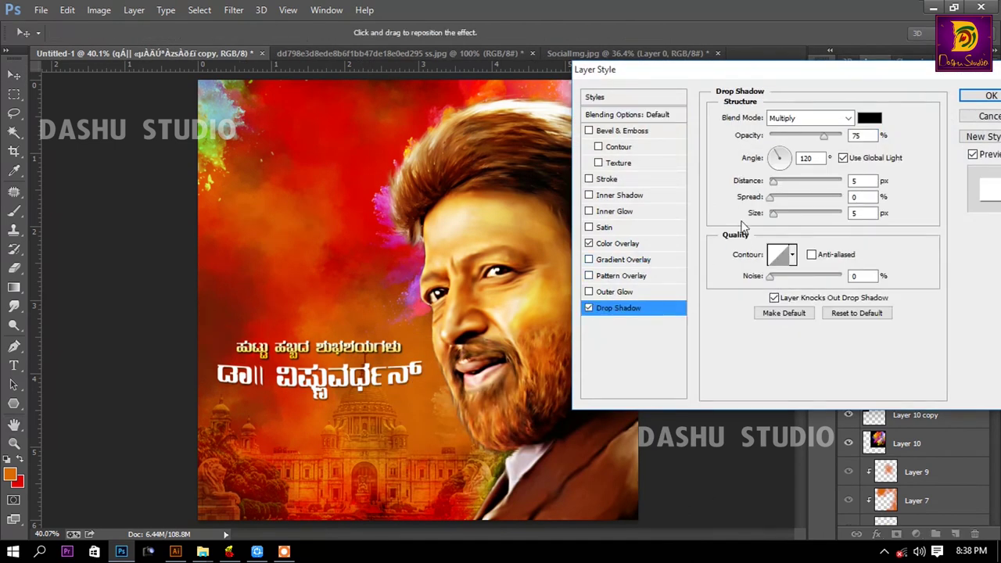
mouse_move(773, 181)
mouse_down()
mouse_move(782, 185)
mouse_move(771, 195)
mouse_up()
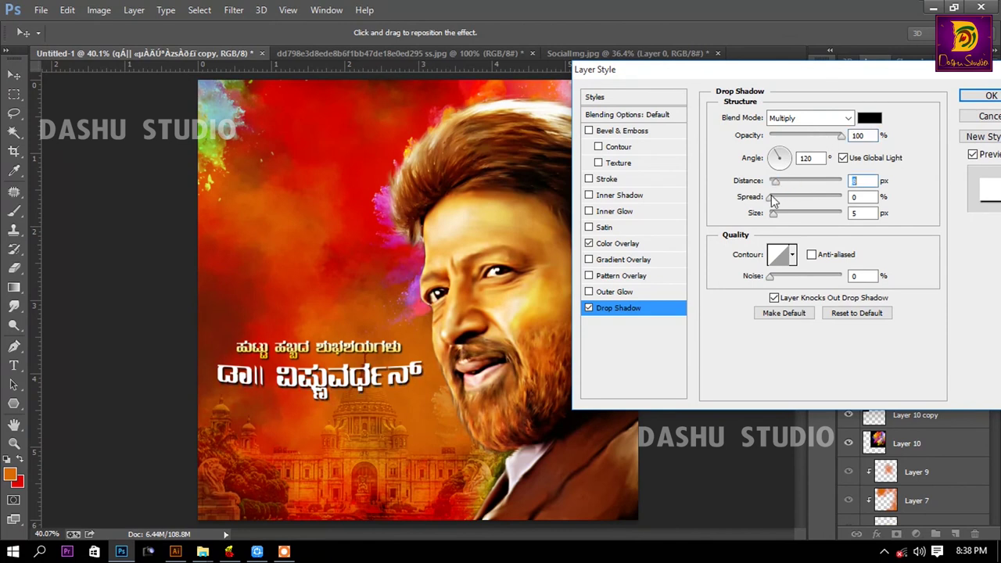
click(870, 118)
click(312, 446)
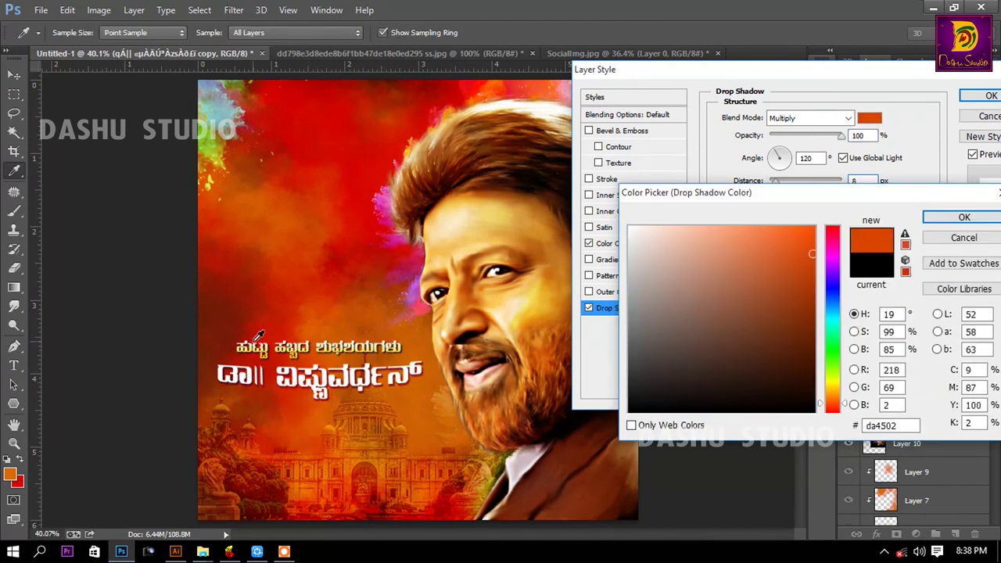
click(234, 324)
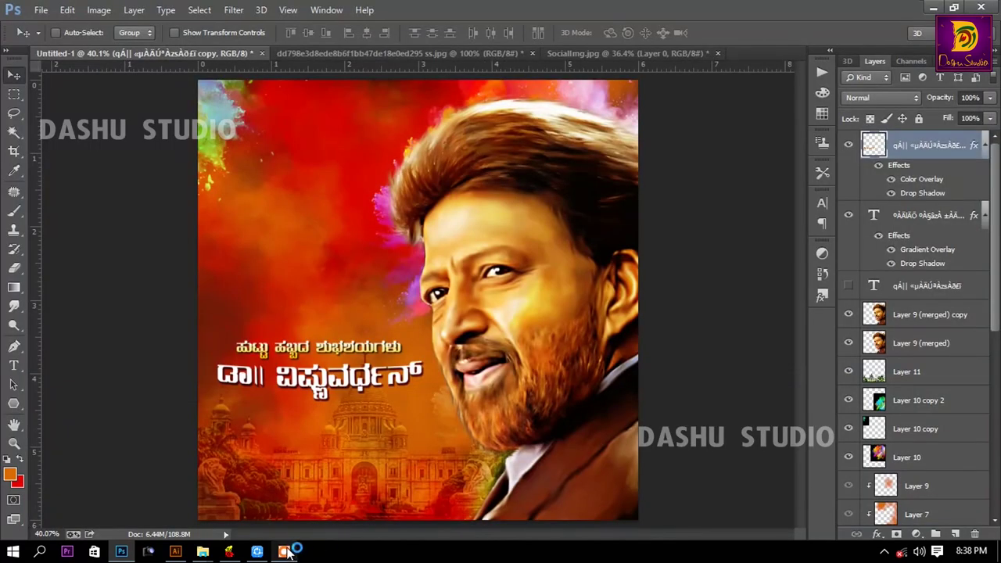
Step: Stamp all visible layers into a new merged Layer 12 at the top
click(927, 305)
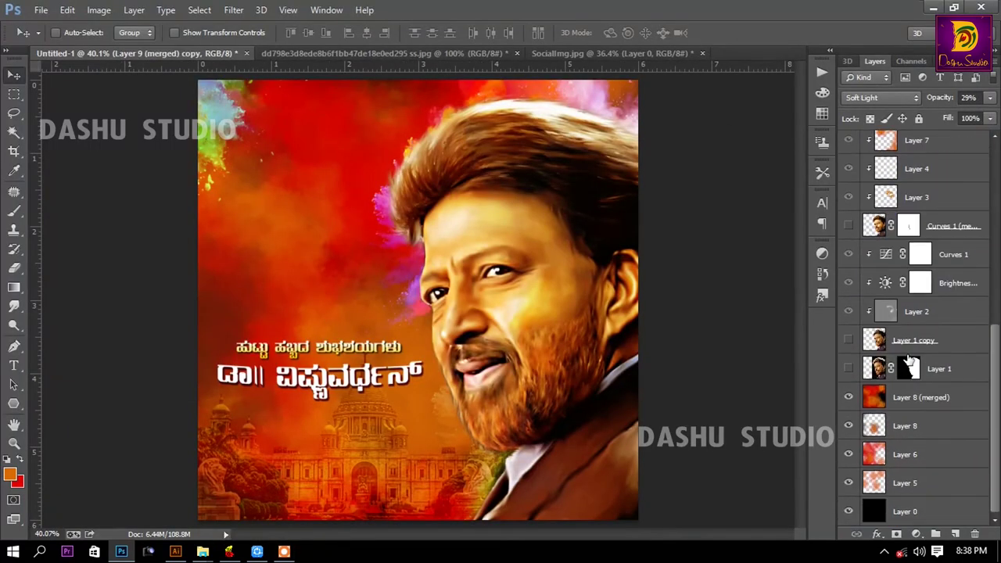
key(ctrl+alt+e)
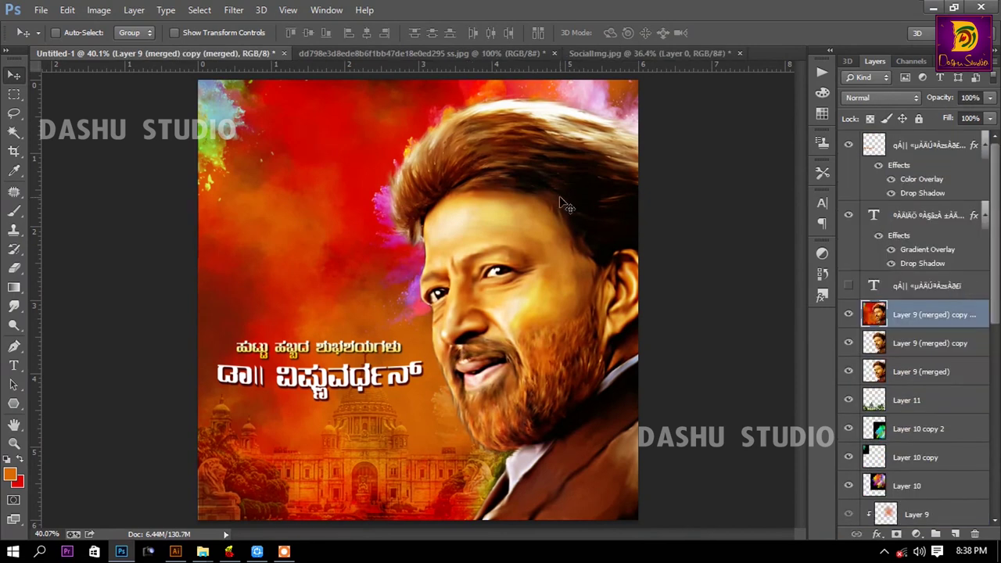
key(m)
key(ctrl+minus)
drag(235, 117, 600, 483)
key(ctrl+shift+alt+e)
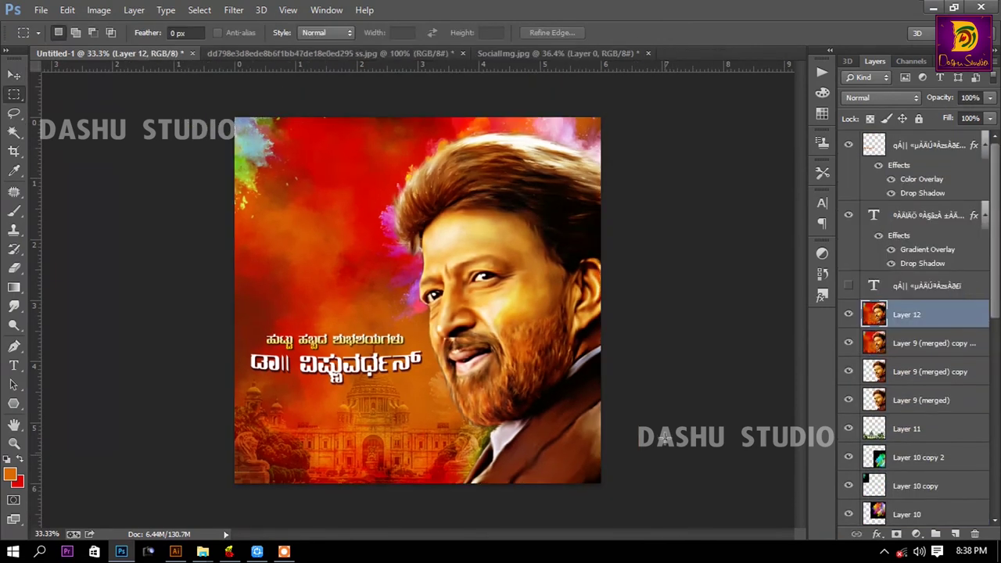
Step: Apply Camera Raw Filter to Layer 12: Clarity +8, Contrast +10, lower Saturation
click(238, 10)
click(290, 94)
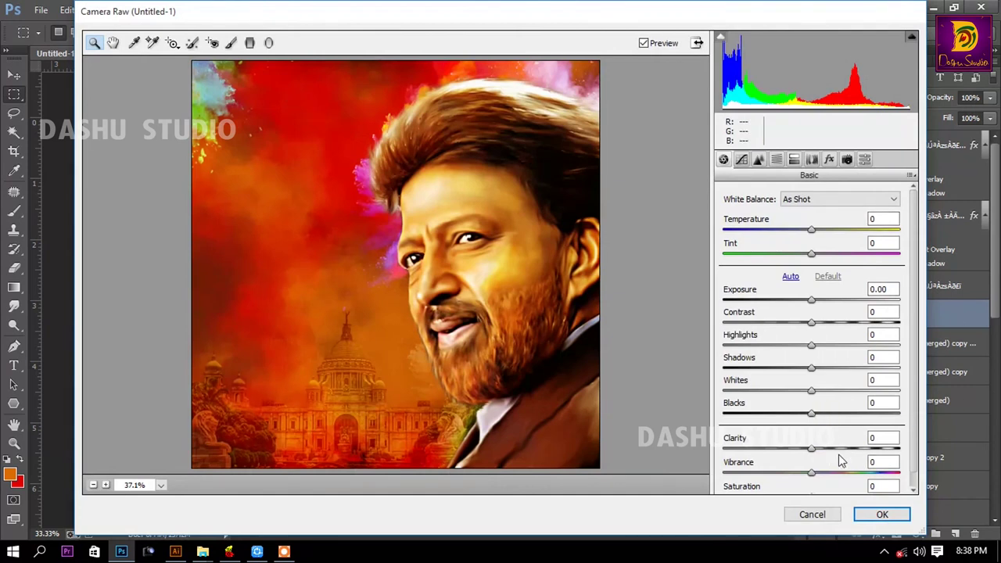
drag(811, 449, 818, 449)
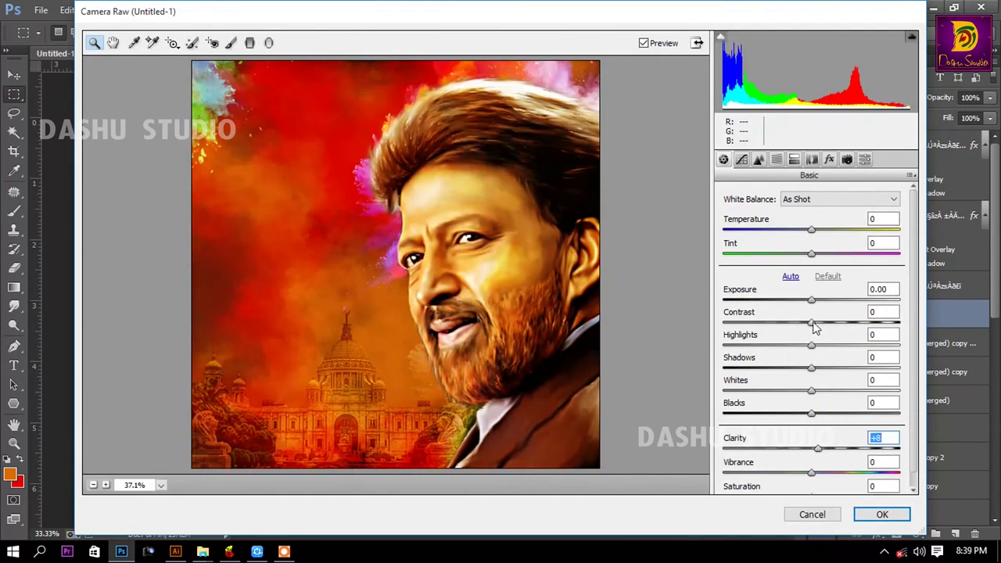
mouse_move(811, 322)
mouse_down()
mouse_move(800, 324)
mouse_move(820, 324)
mouse_up()
scroll(819, 422, down, 1)
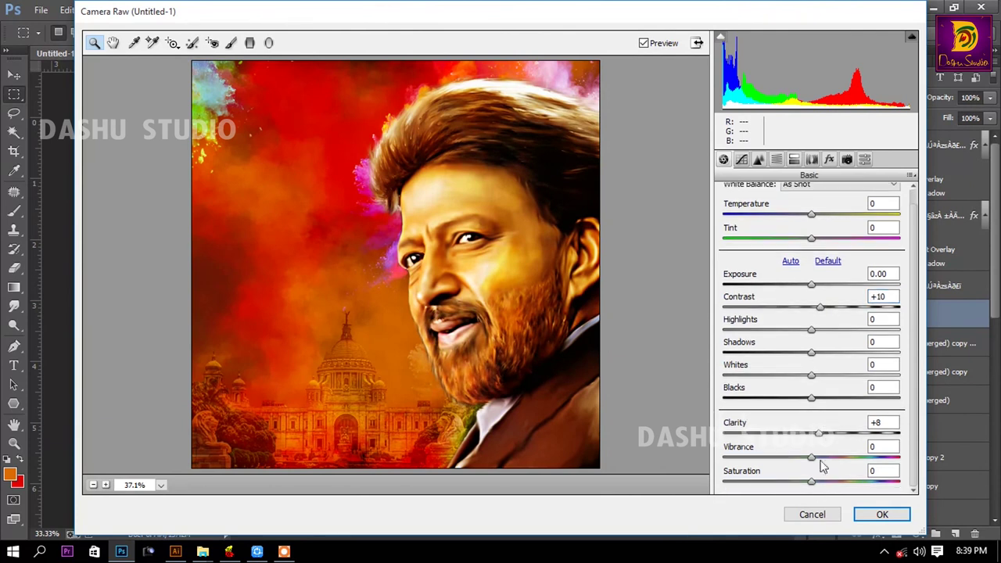
mouse_move(811, 481)
mouse_down()
mouse_move(786, 482)
mouse_move(818, 489)
mouse_up()
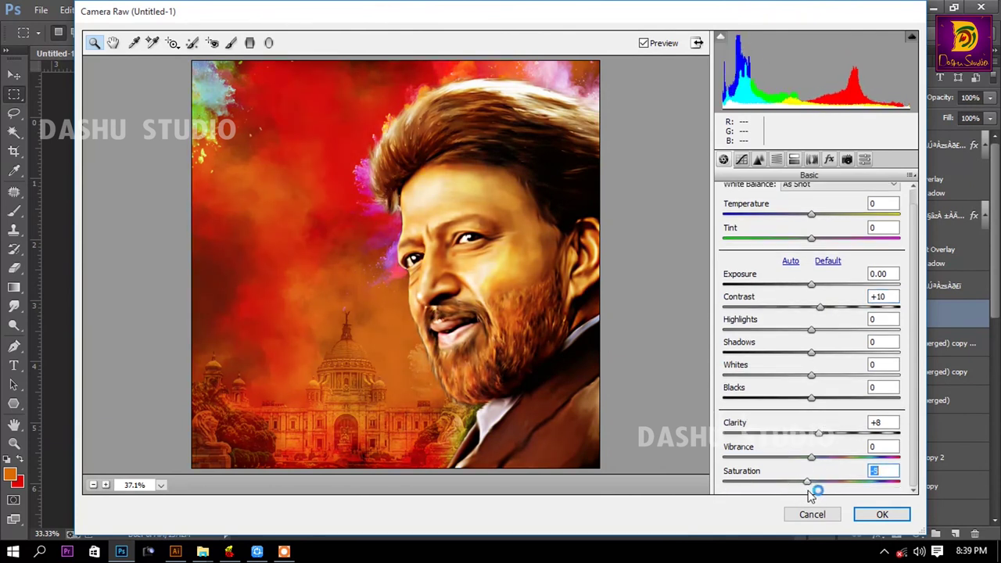
click(882, 514)
Step: Smart Sharpen Layer 12 (amount 78, radius 10.5, noise 38) and set opacity to 56%
click(234, 9)
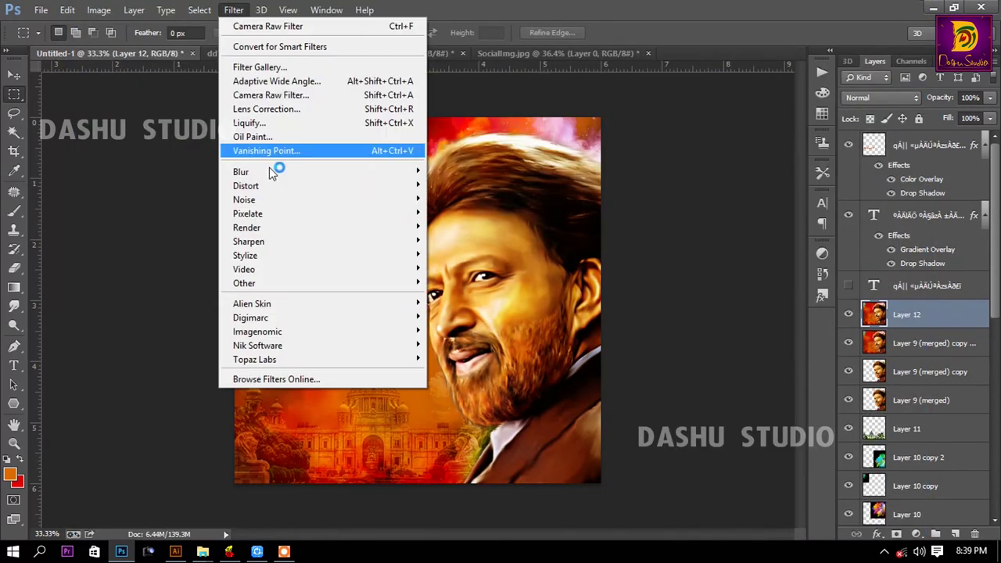
mouse_move(248, 242)
click(461, 298)
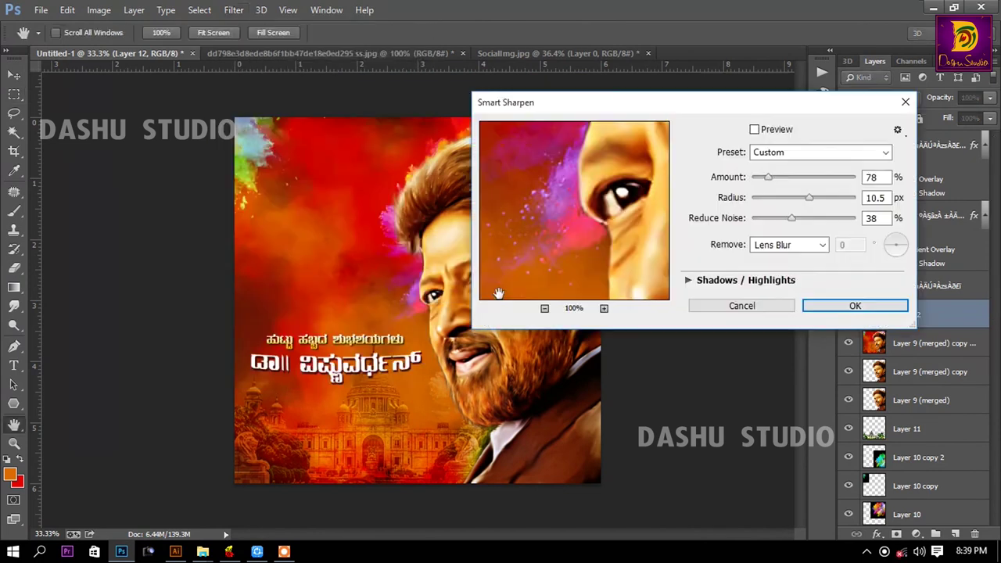
drag(526, 149, 626, 201)
click(545, 308)
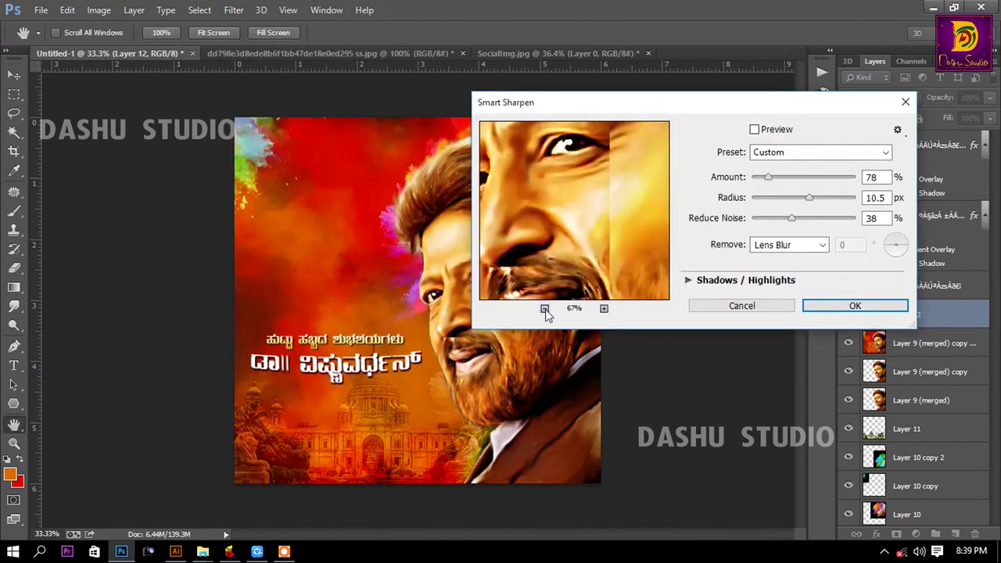
click(853, 305)
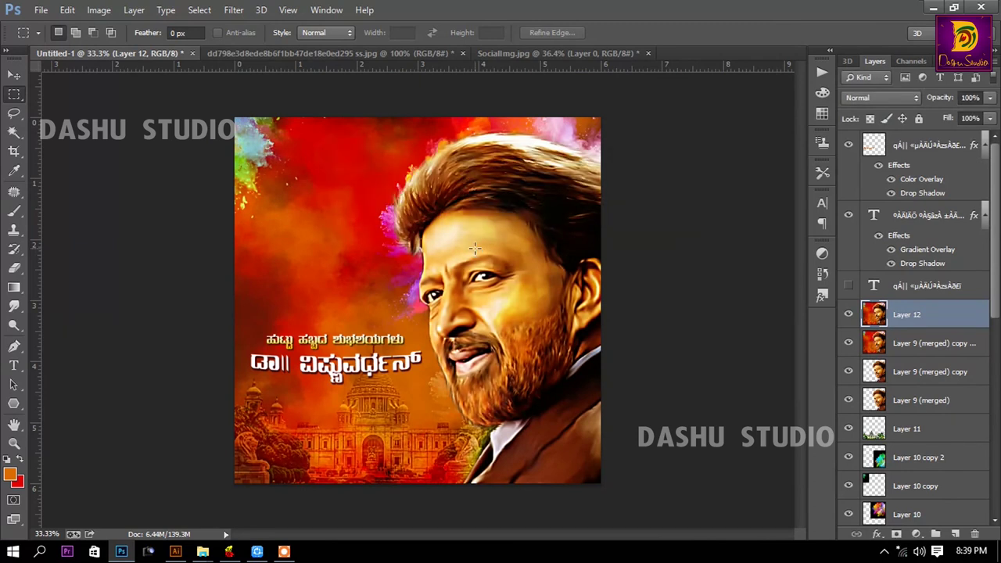
click(990, 98)
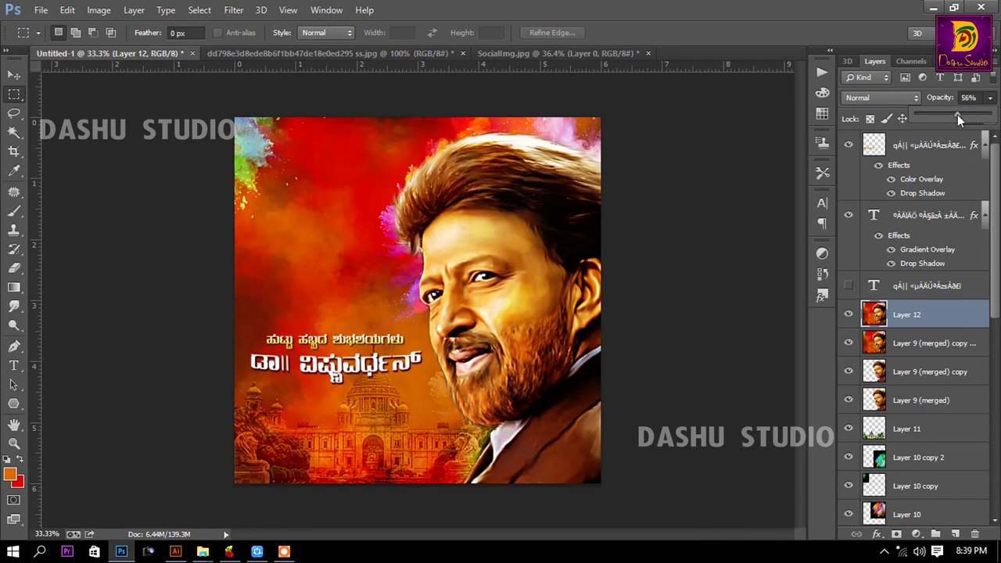
click(13, 74)
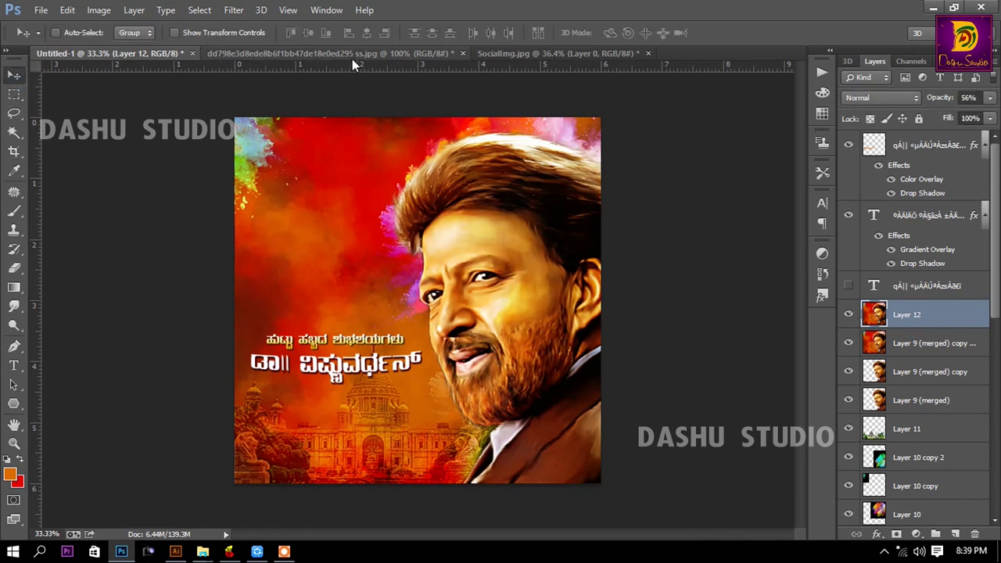
Step: Open Vishveshrai.psd from L:\Dashu Studio Wishesh
key(ctrl+s)
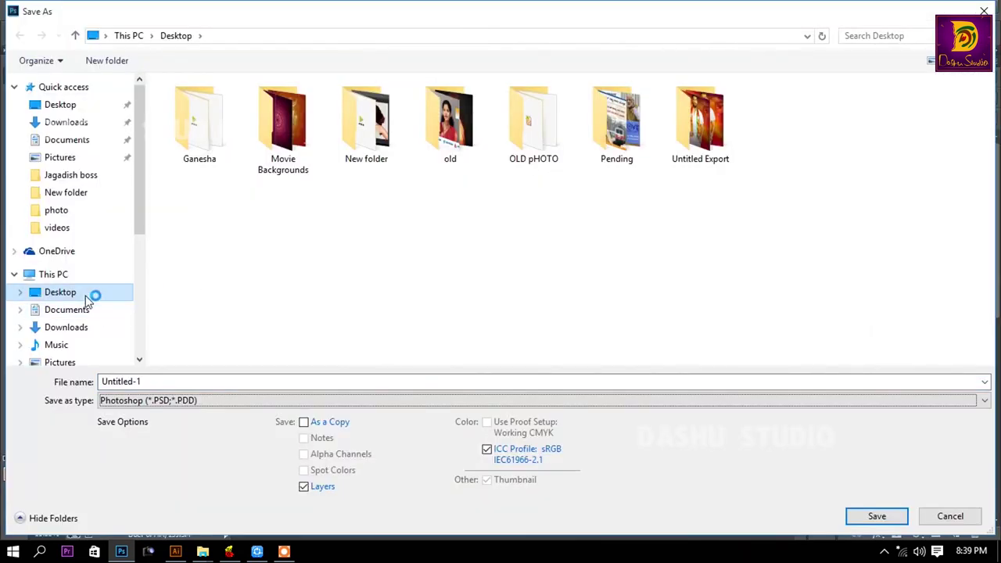
key(Escape)
key(ctrl+o)
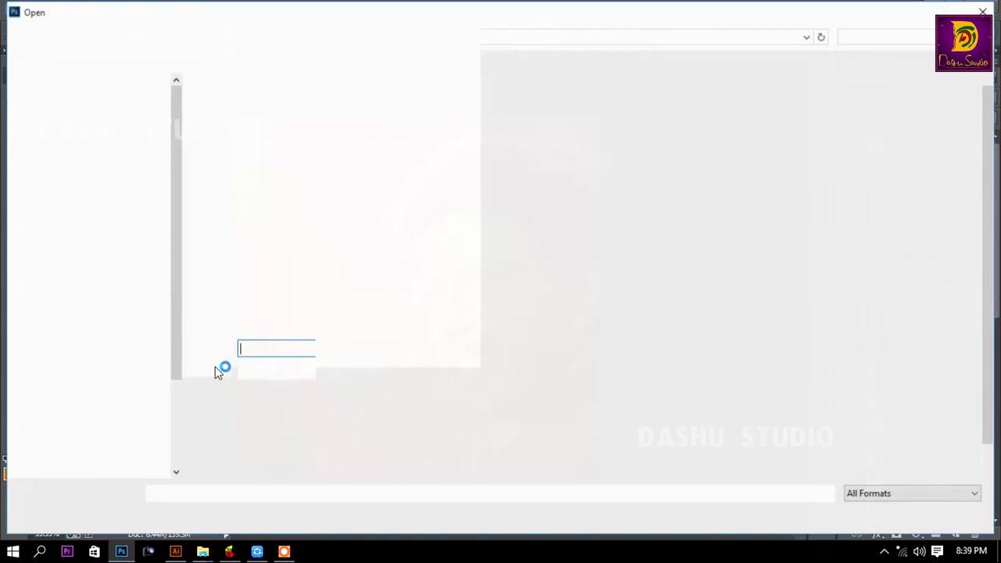
click(105, 391)
double_click(391, 112)
click(330, 129)
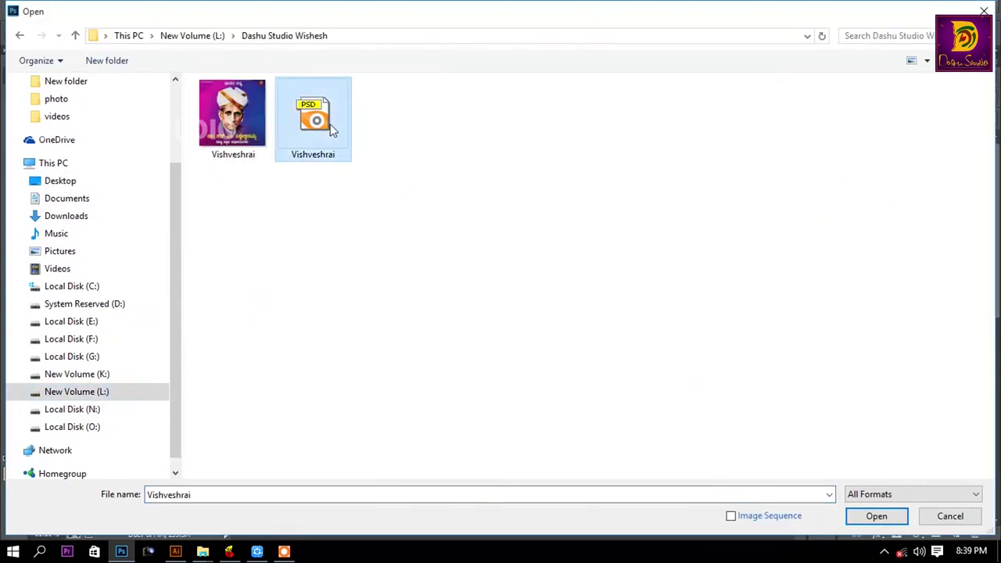
double_click(329, 126)
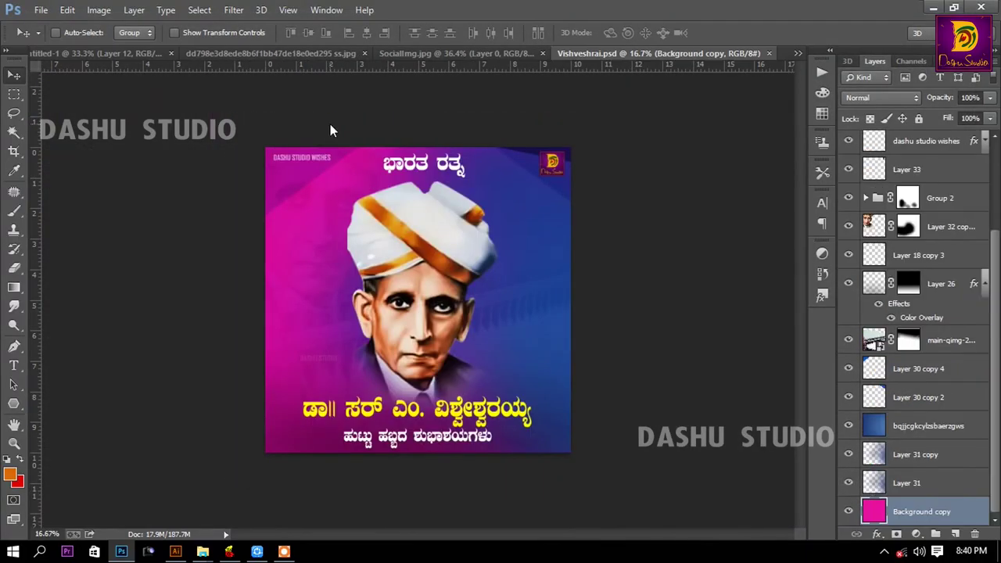
Step: Drag the dashu studio wishes text and Layer 33 logo into the birthday poster
right_click(309, 157)
click(344, 178)
right_click(547, 163)
shift+click(583, 183)
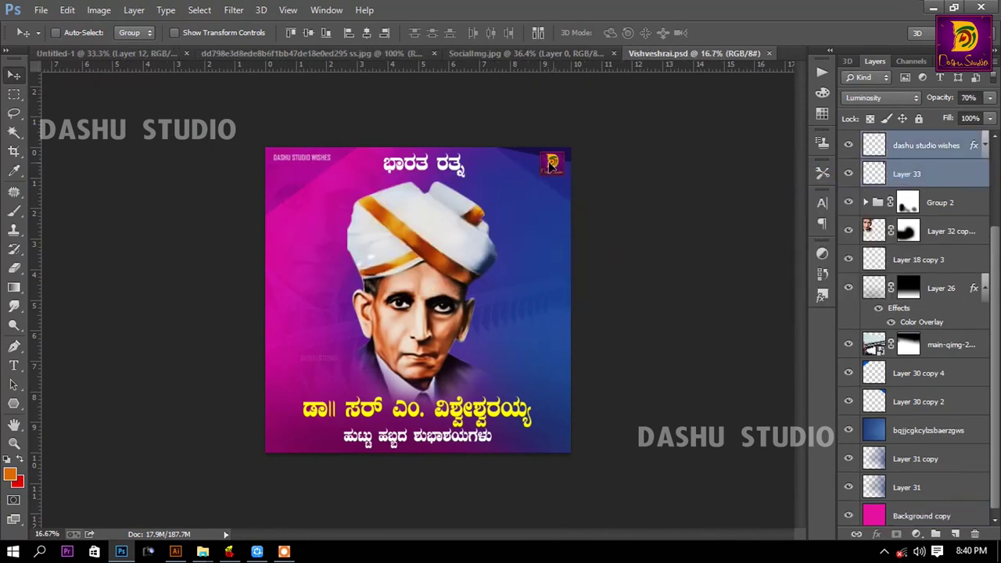
mouse_move(548, 162)
mouse_down()
mouse_move(157, 51)
mouse_move(426, 110)
mouse_up()
Step: Shift the DASHU STUDIO WISHES text right and lower its opacity to 40%
click(927, 202)
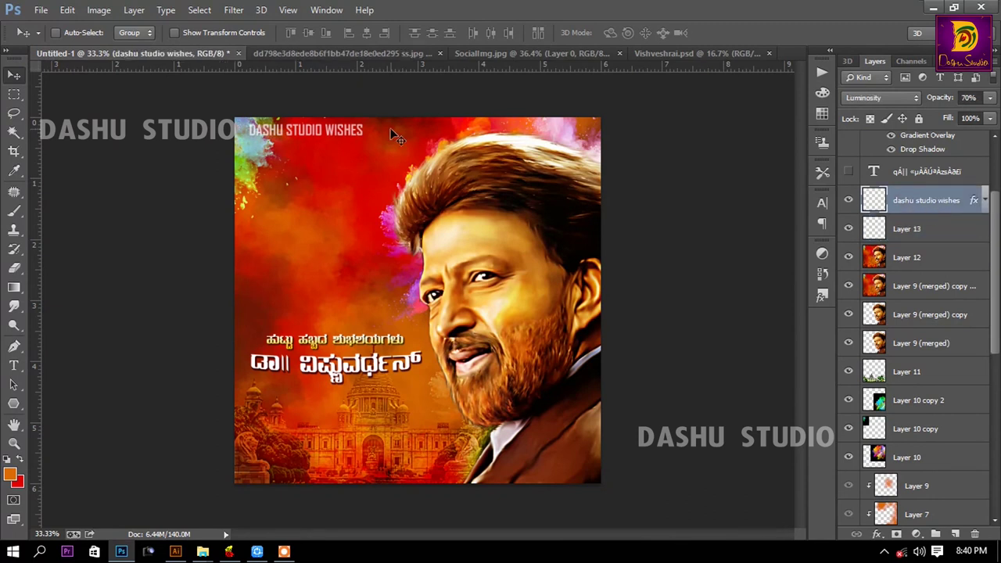
drag(355, 131, 404, 138)
text(23)
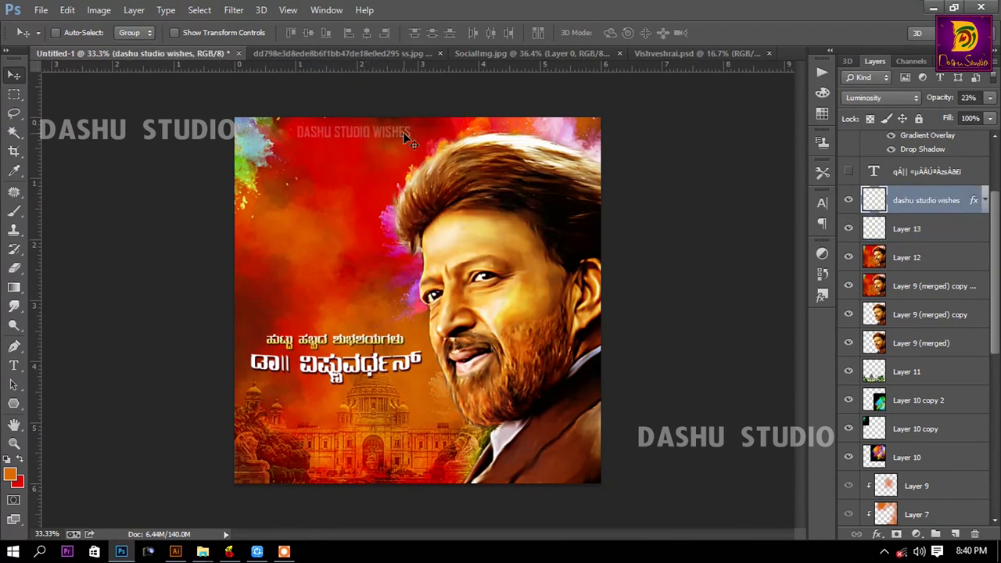
key(4)
Step: Shrink the Layer 13 logo into the top-right corner and add a new empty layer
click(920, 228)
key(ctrl+t)
key(ctrl+0)
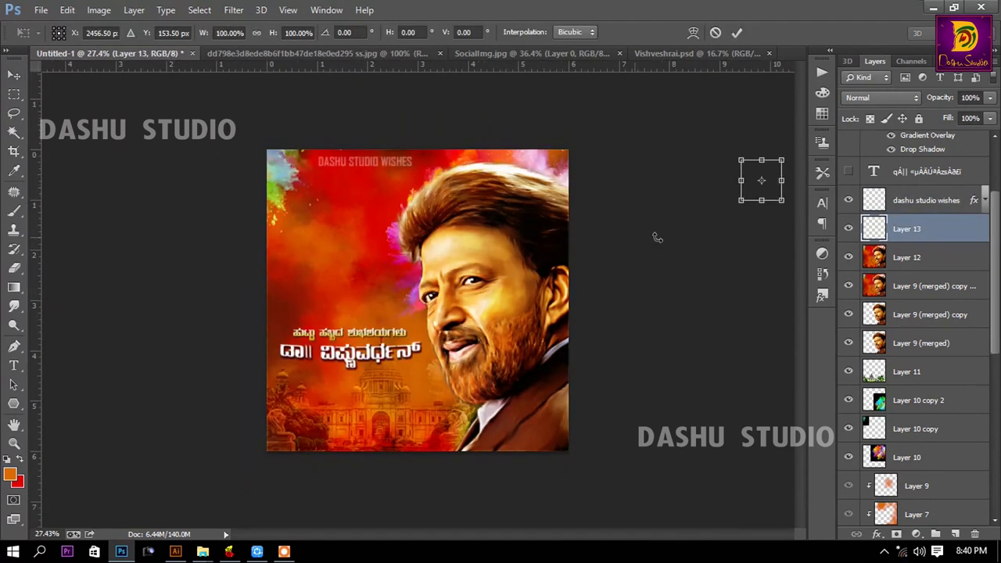
mouse_move(769, 194)
mouse_down()
mouse_move(557, 173)
mouse_move(547, 194)
mouse_up()
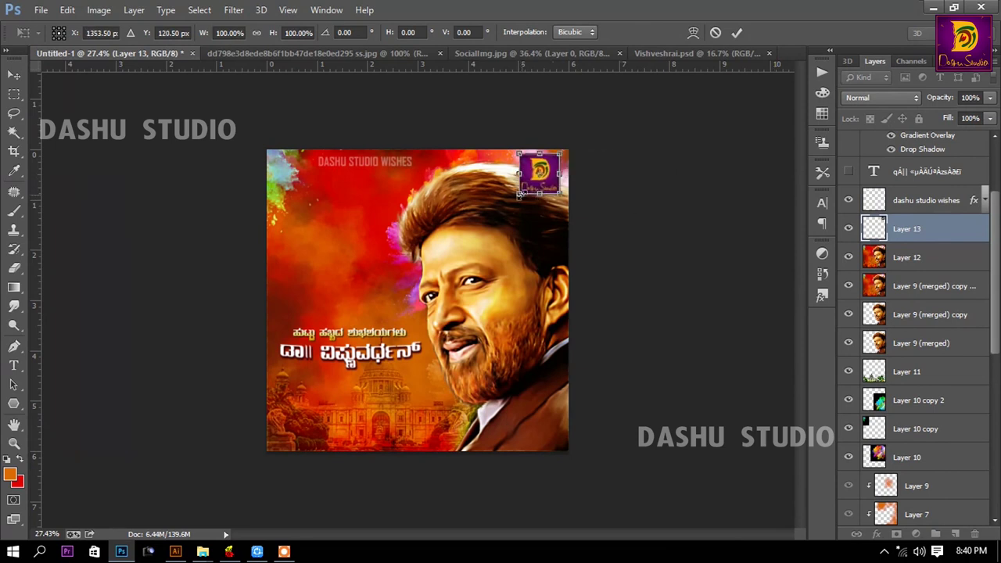
key(Return)
ctrl+click(511, 175)
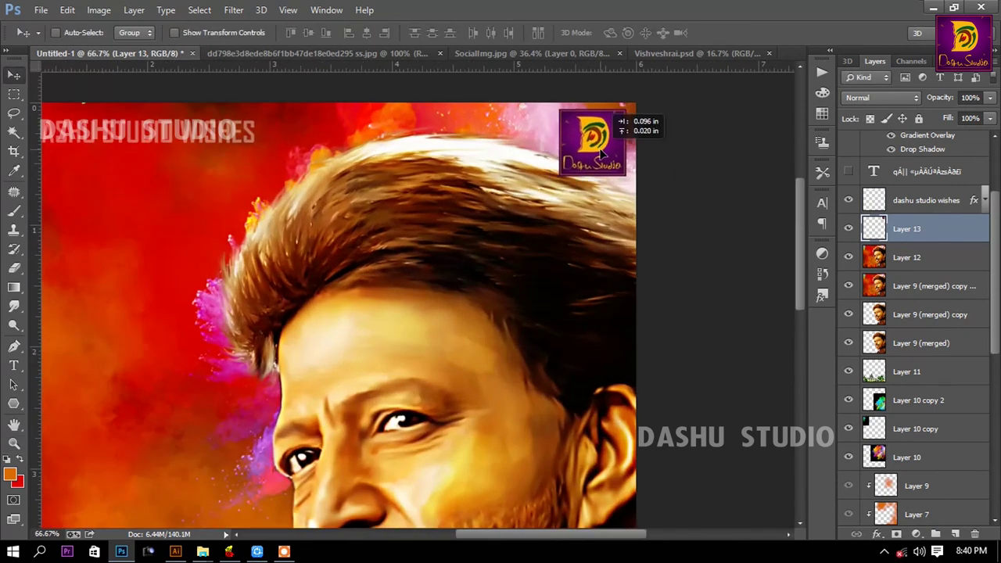
scroll(606, 160, down, 3)
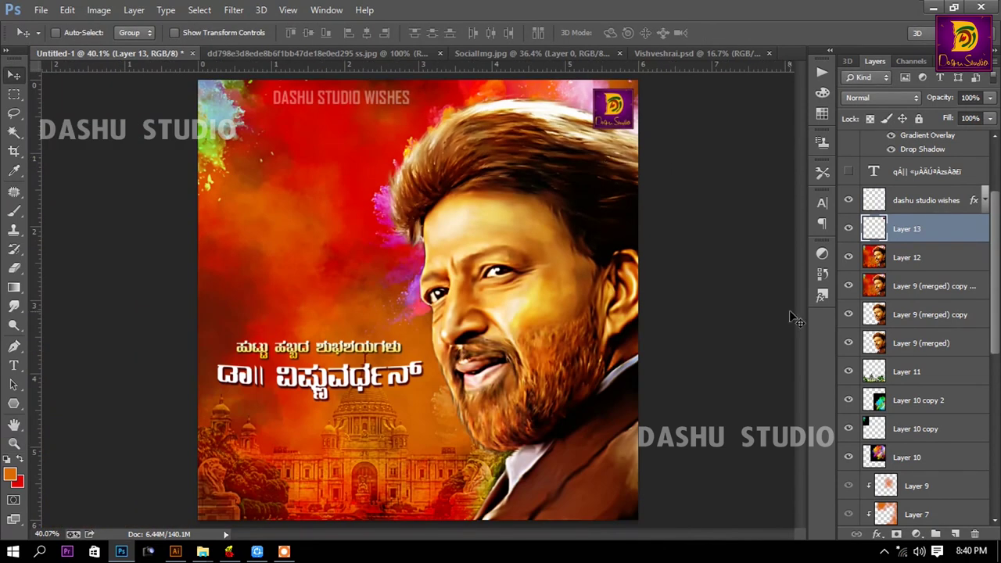
ctrl+click(955, 534)
Step: Paint a black band along the bottom, Gaussian-blur it 74.9 px, and duplicate the layer
key(ctrl+minus)
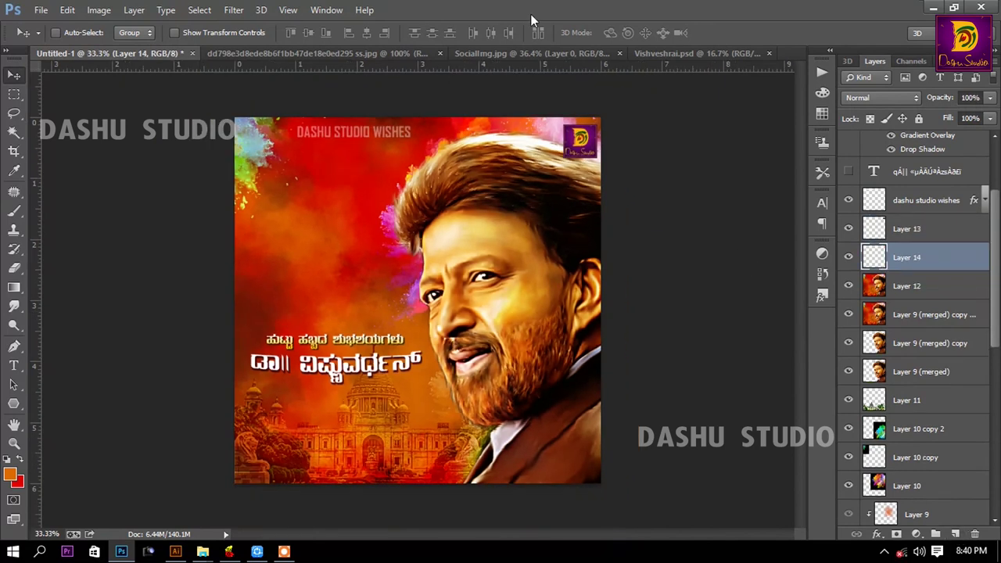
key(b)
alt+click(575, 380)
drag(242, 457, 578, 446)
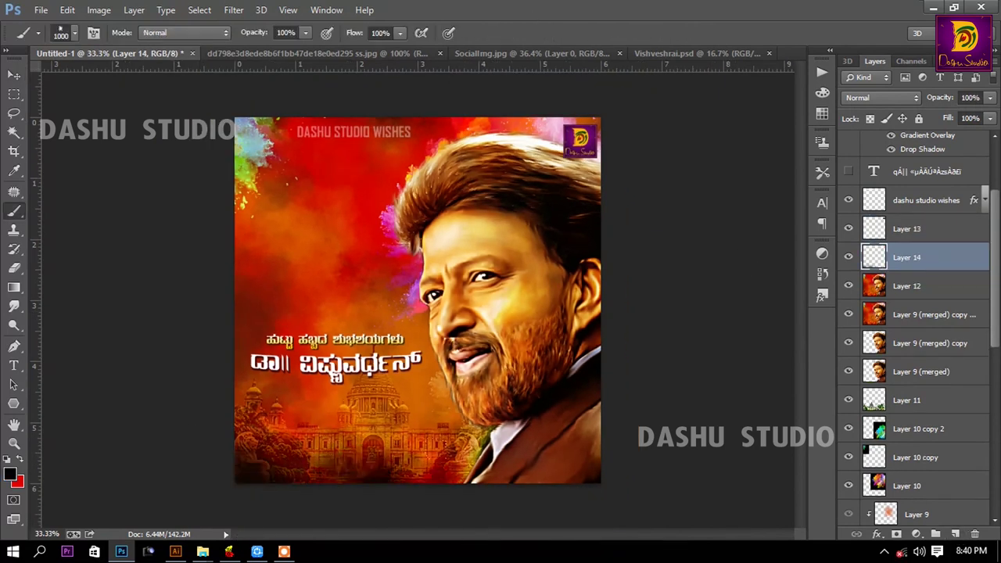
click(234, 10)
click(509, 277)
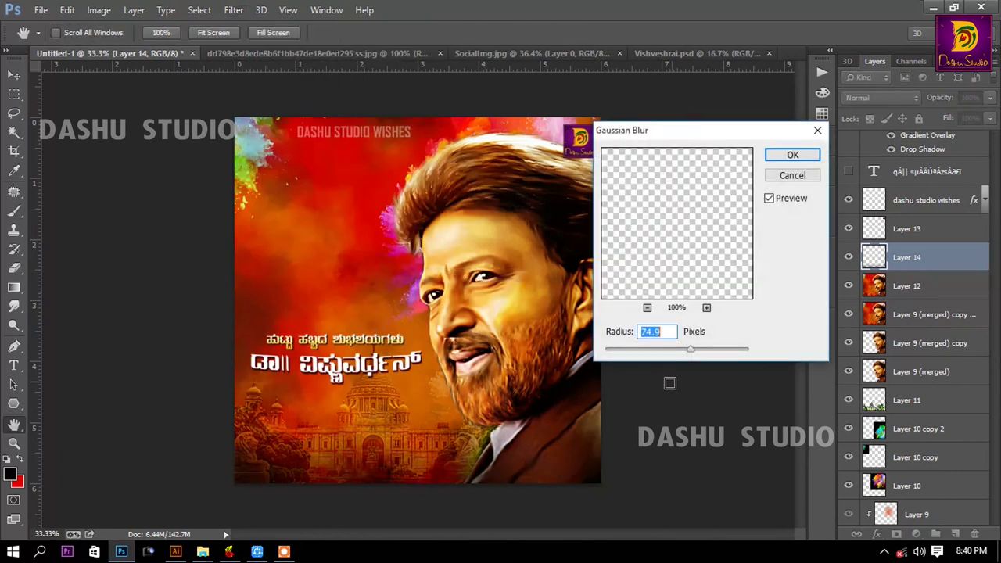
click(786, 159)
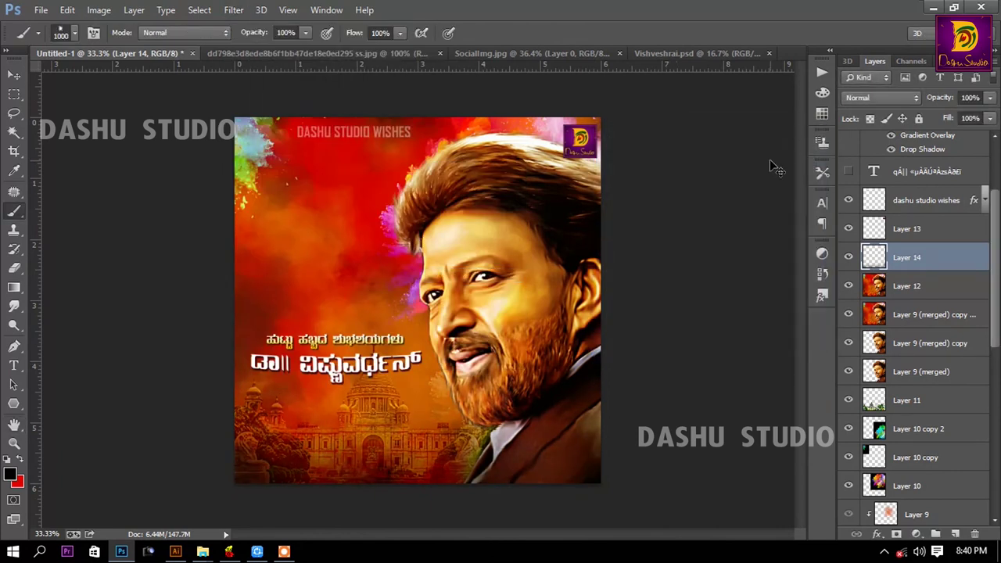
key(ctrl+j)
Step: Save the poster as Vishnuvardhan.psd in the Dashu Studio Wishesh folder
key(v)
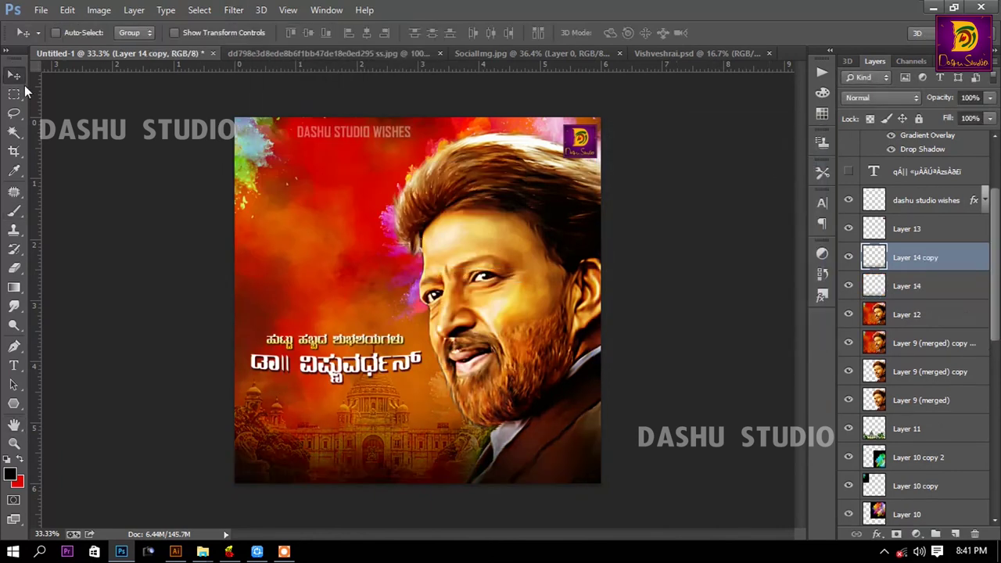
key(ctrl+s)
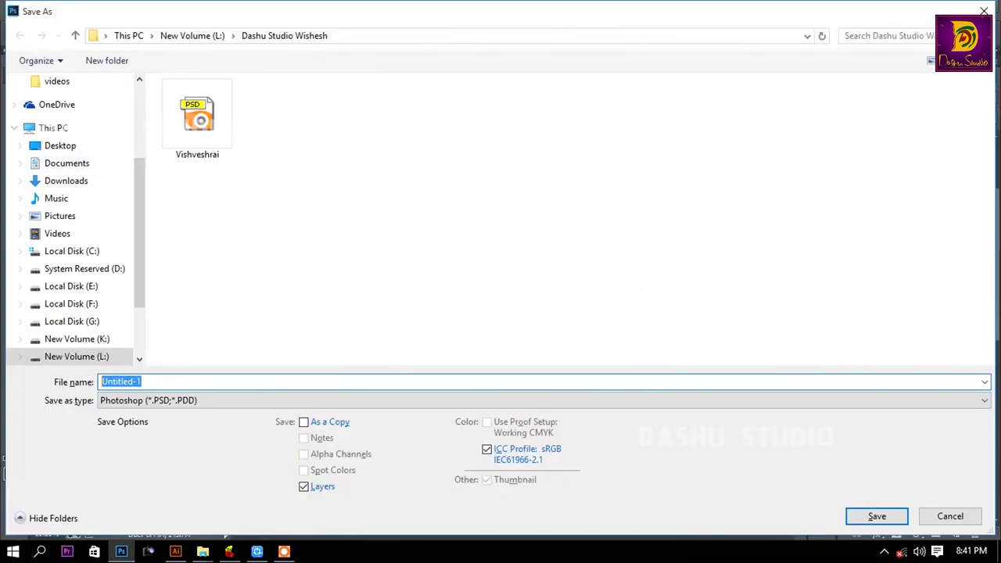
text(Vishnu)
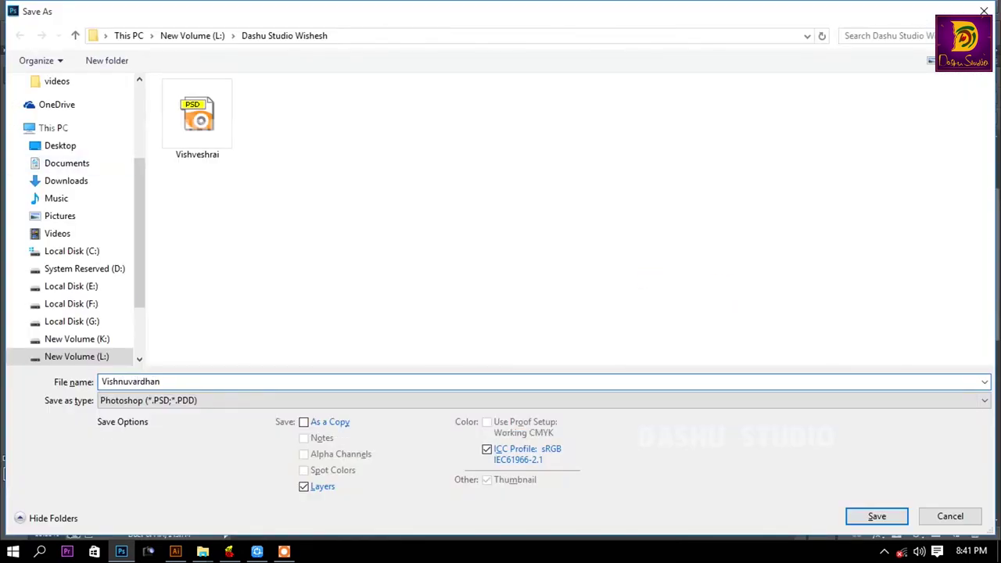
key(Return)
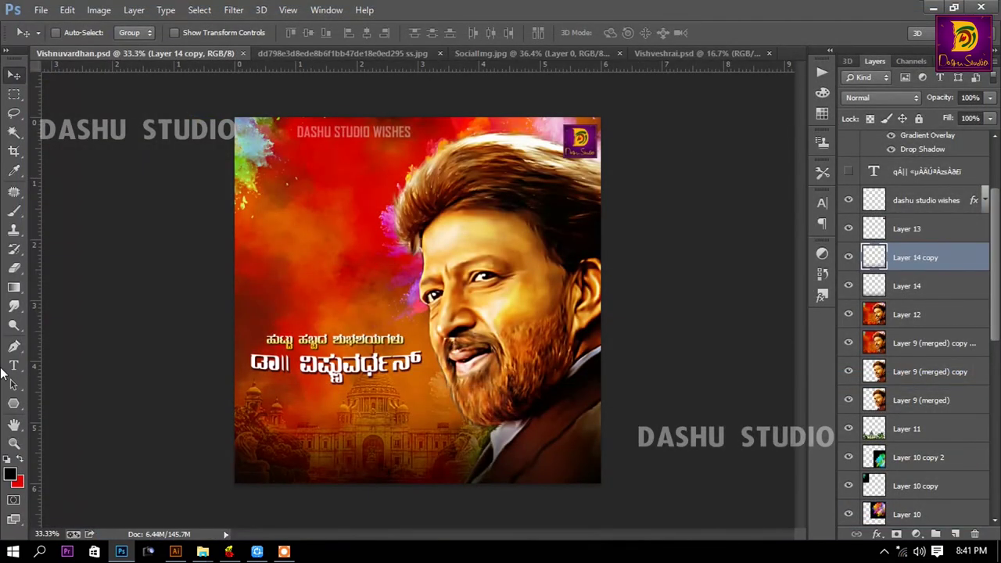
Step: Save another copy of the poster as a JPEG
key(ctrl+shift+s)
key(Tab)
key(j)
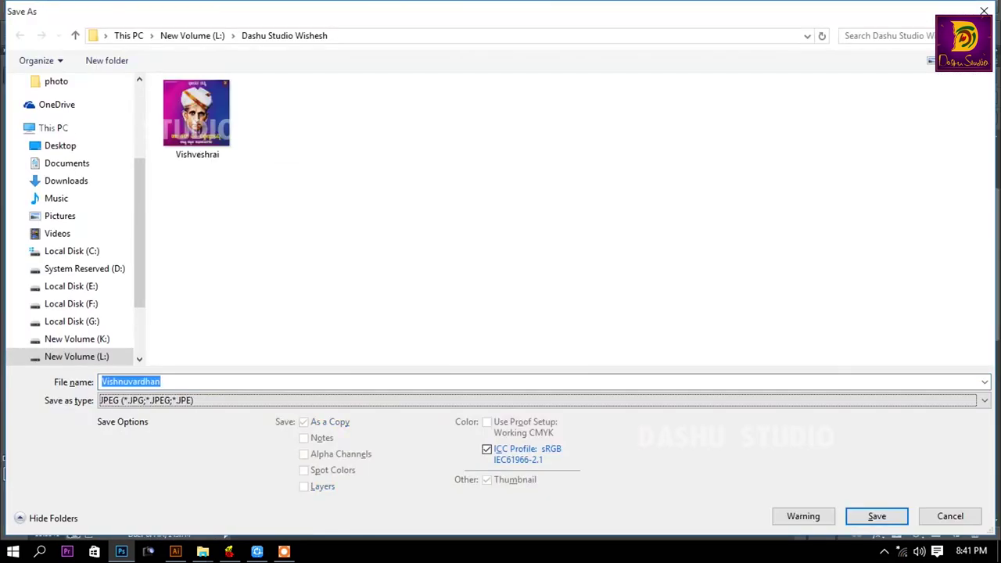
key(Return)
key(Return)
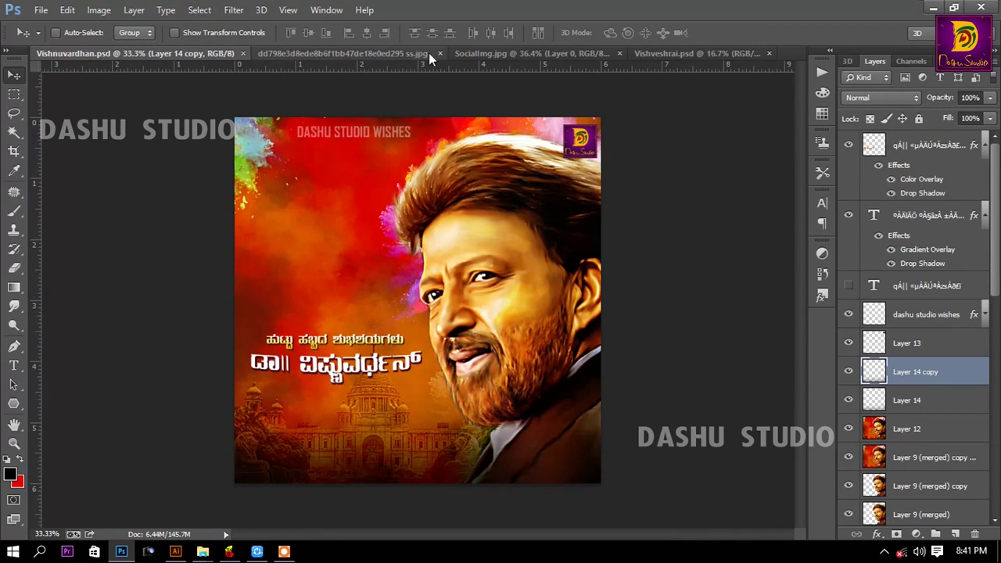
Step: Preview the finished poster in full-screen mode, fitted to the screen
drag(429, 53, 439, 54)
key(f)
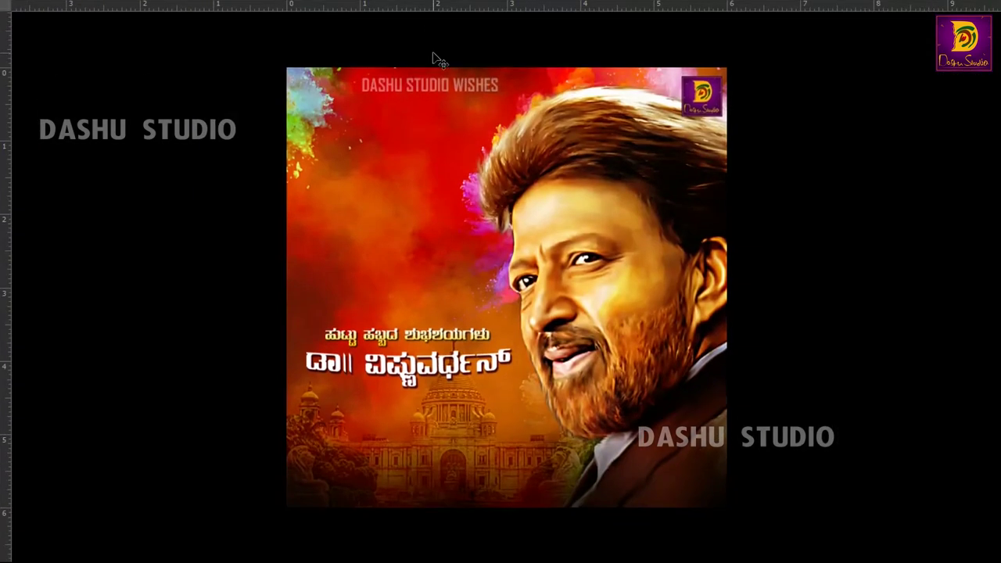
key(ctrl+0)
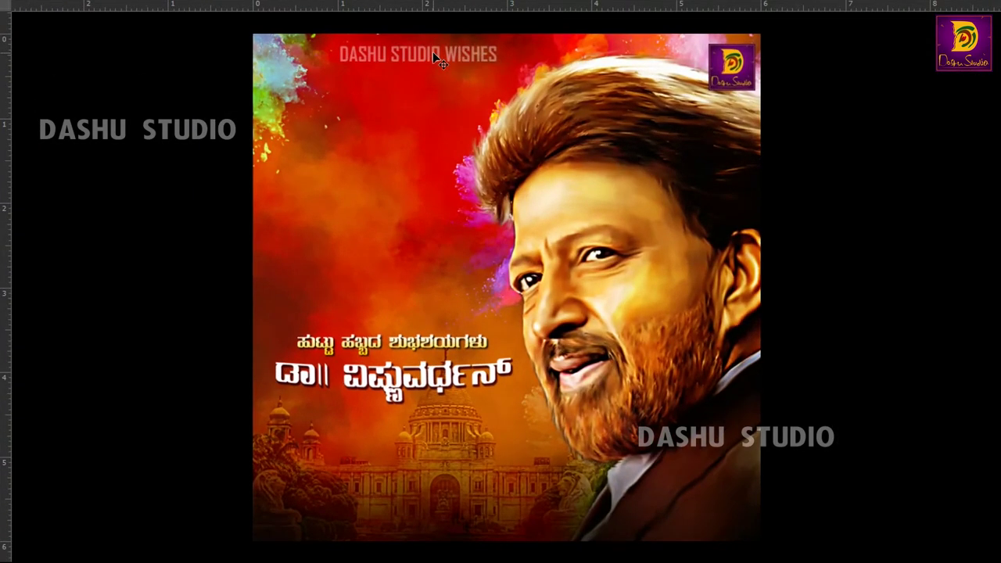